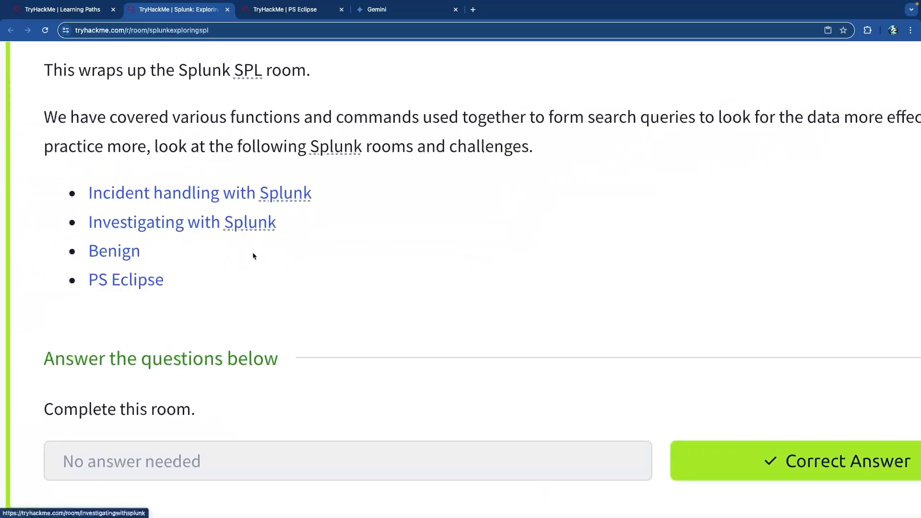
Review the recommended follow-up Splunk rooms and challenges in the Recap and Conclusion task
left_click_drag(72, 192, 236, 248)
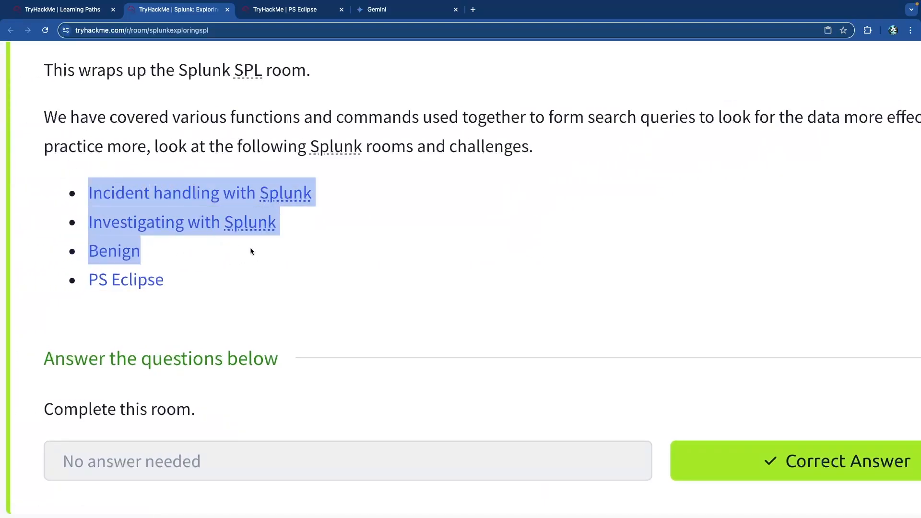
left_click(250, 251)
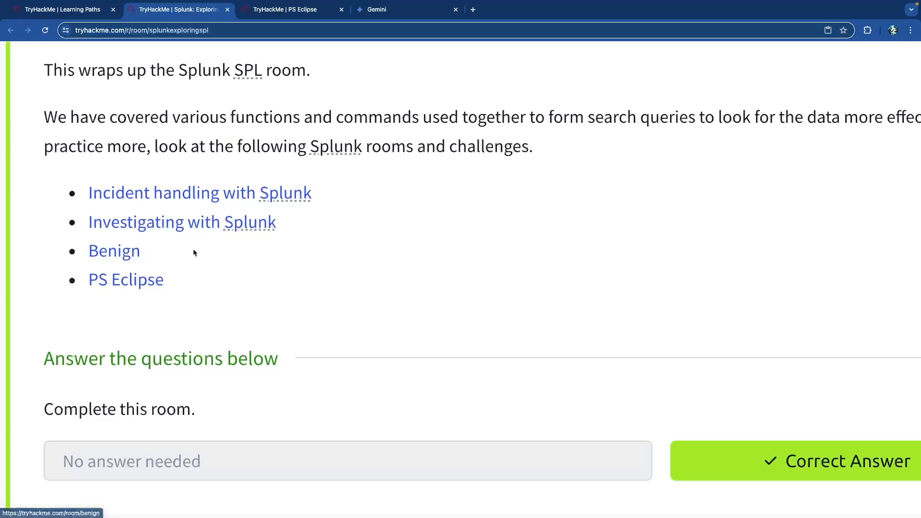
left_click_drag(166, 254, 62, 208)
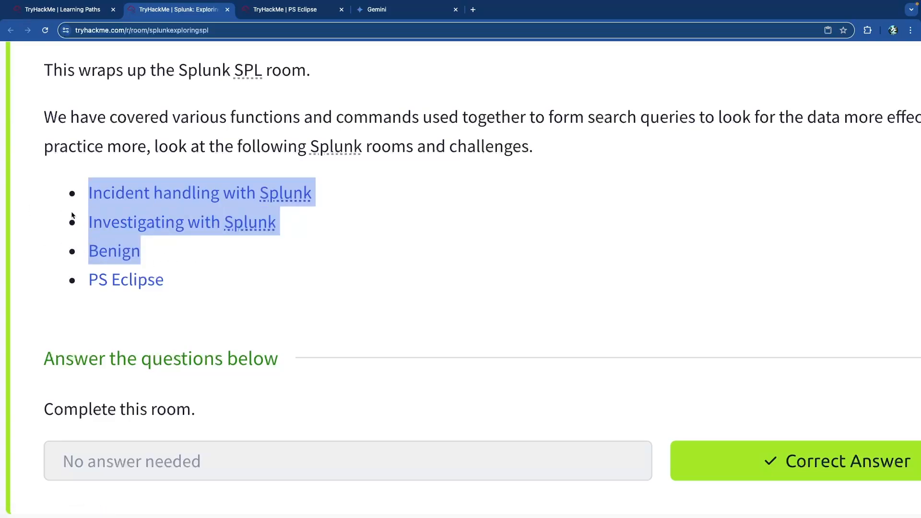
left_click(174, 261)
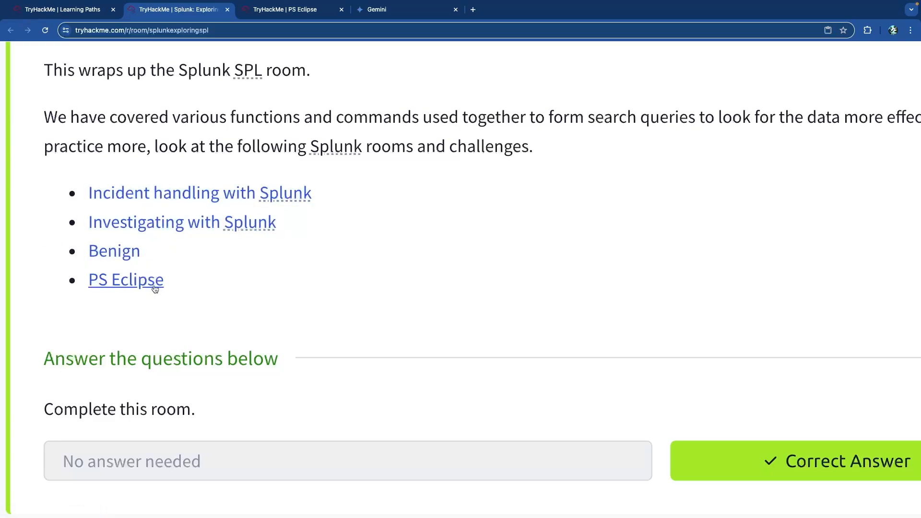
scroll(235, 278, "down", 5)
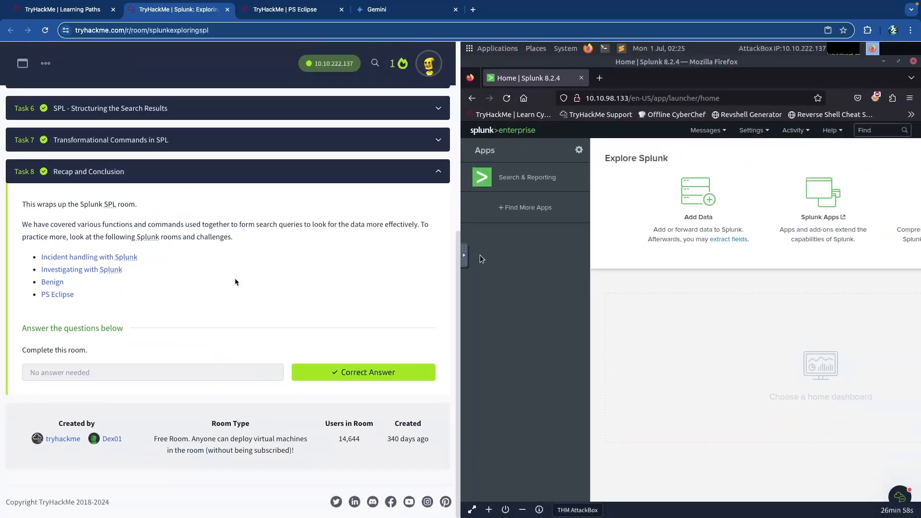
Switch to the PS Eclipse room and look over its header, scoreboard chart, target machine information and task questions
key("ctrl+Tab")
scroll(197, 262, "down", 9)
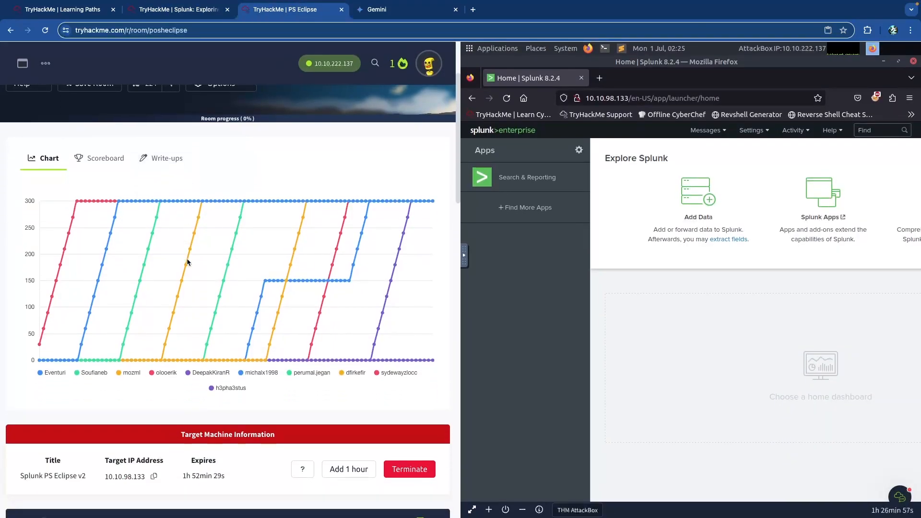
scroll(188, 262, "down", 15)
scroll(163, 266, "up", 20)
scroll(155, 268, "up", 10)
scroll(155, 267, "down", 10)
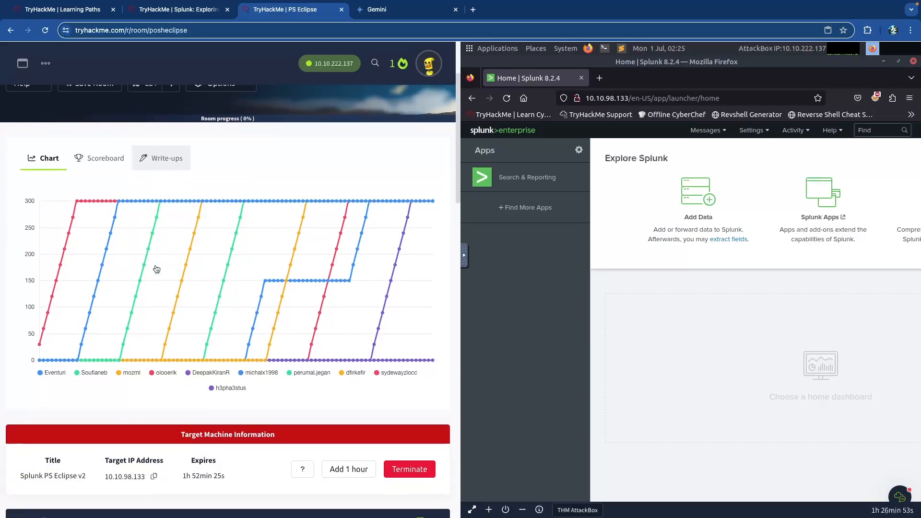
scroll(156, 269, "down", 5)
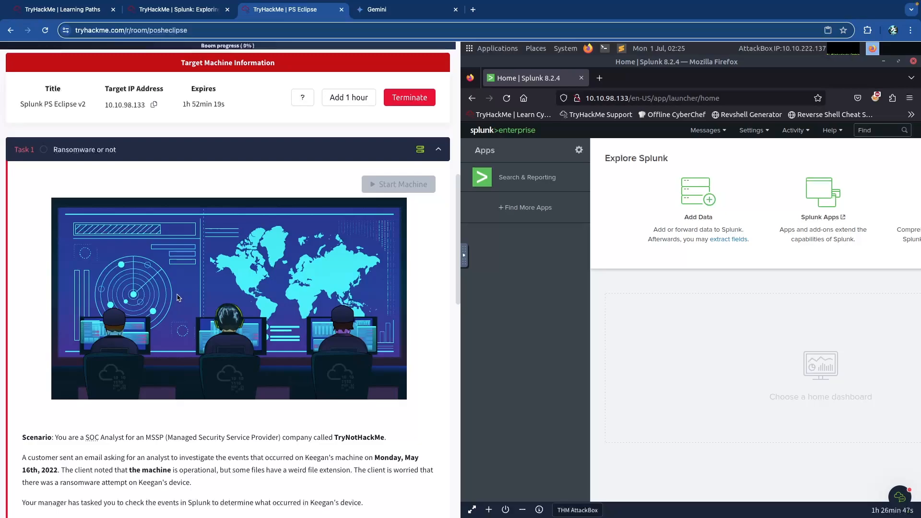
scroll(177, 300, "up", 10)
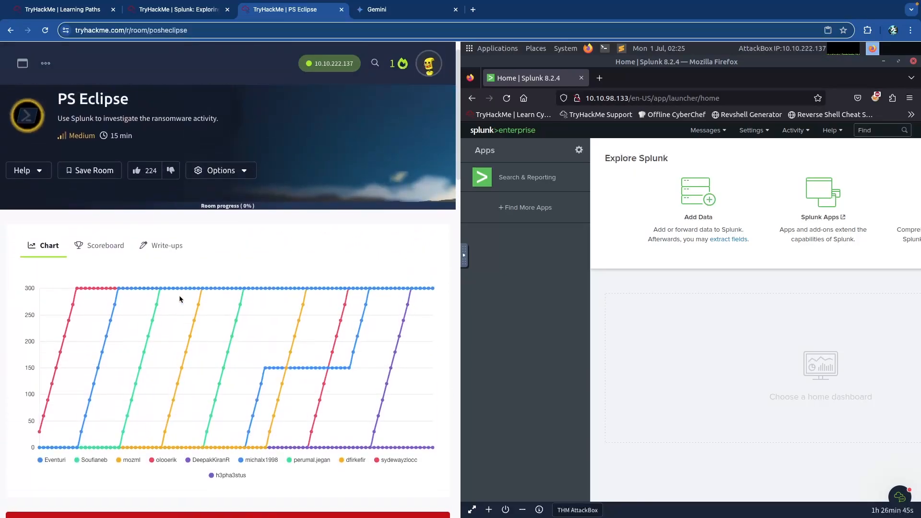
scroll(213, 276, "down", 15)
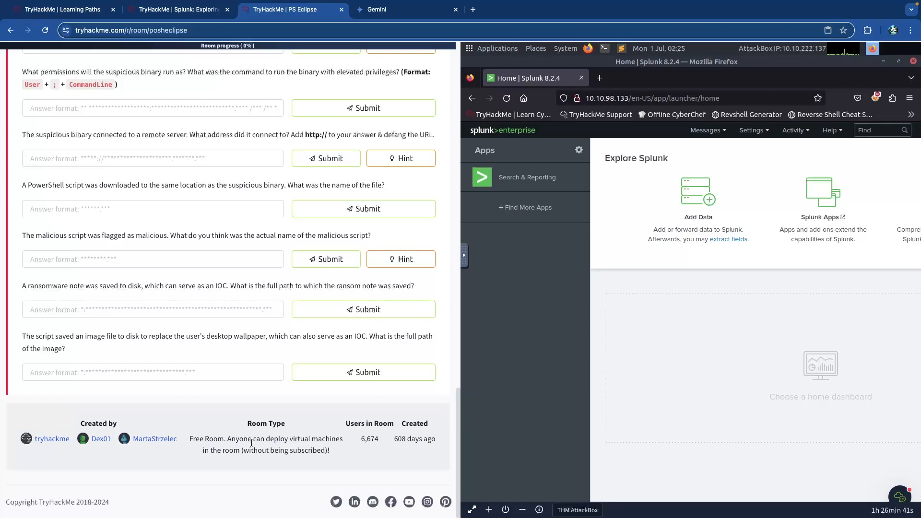
Read the Room Type details in the PS Eclipse page footer to check who can deploy the machines
scroll(251, 444, "up", 5)
left_click_drag(230, 279, 655, 313)
left_click(317, 282)
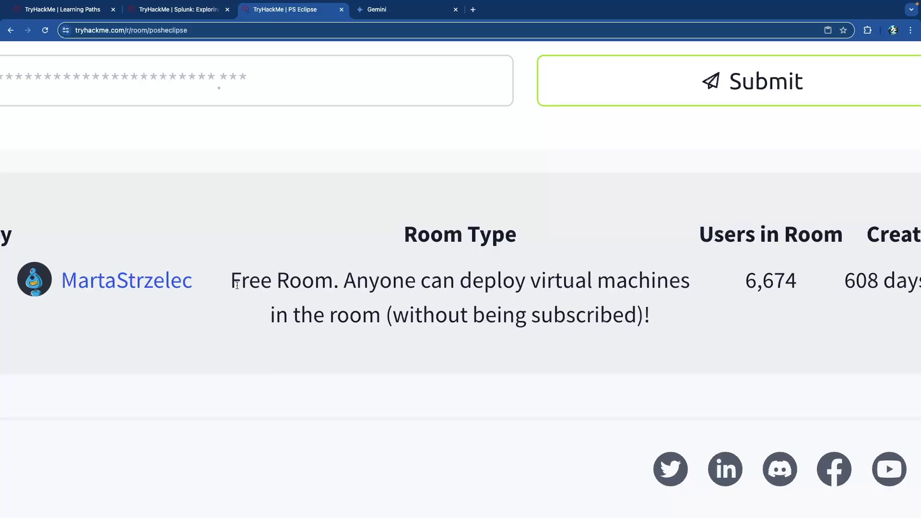
left_click_drag(233, 284, 671, 314)
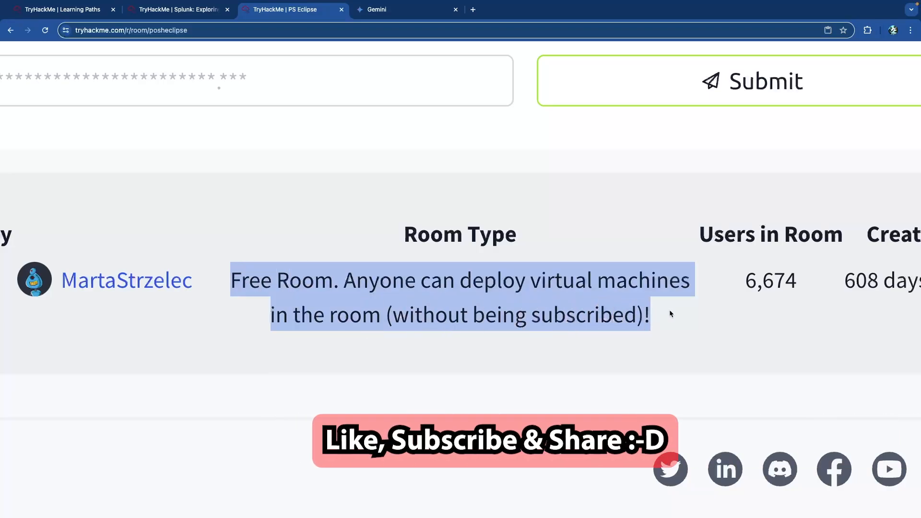
left_click(387, 290)
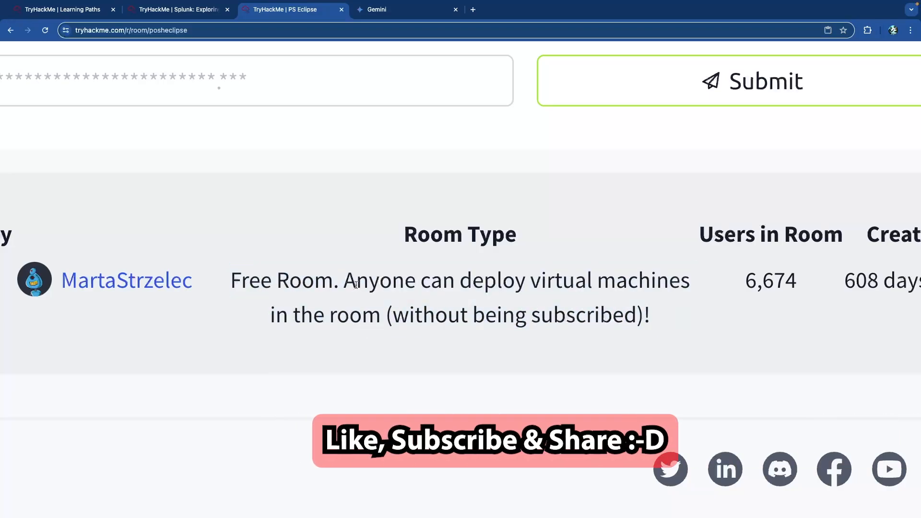
scroll(350, 283, "down", 5)
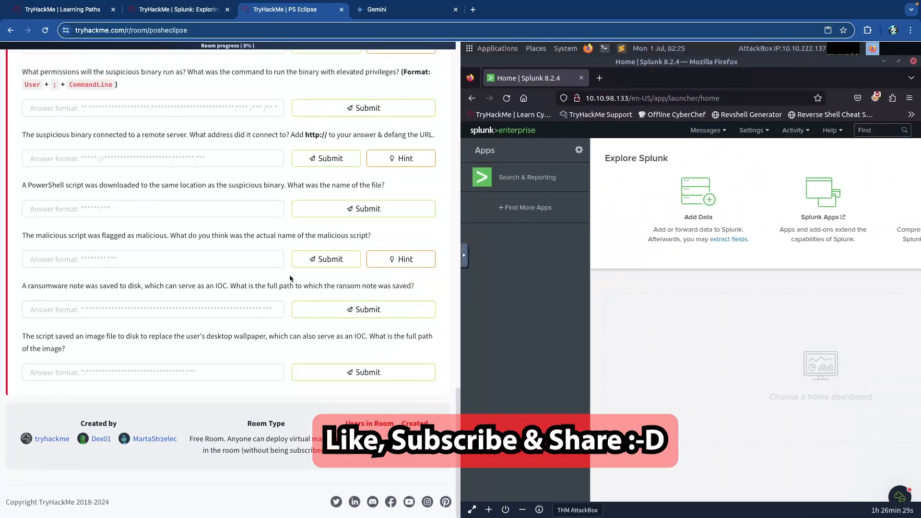
Return from the room footer to the scenario text of Task 1, Ransomware or not
scroll(245, 271, "up", 4)
scroll(244, 273, "up", 15)
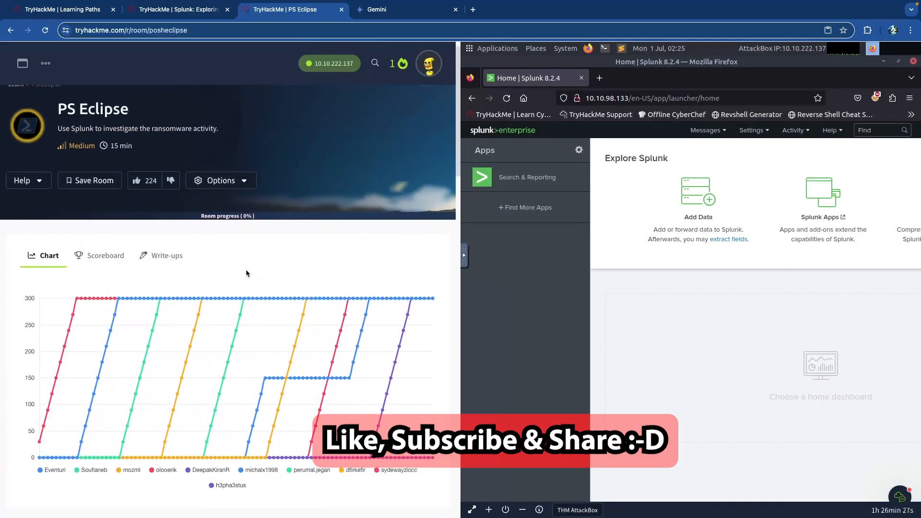
scroll(257, 264, "down", 3)
scroll(258, 268, "down", 5)
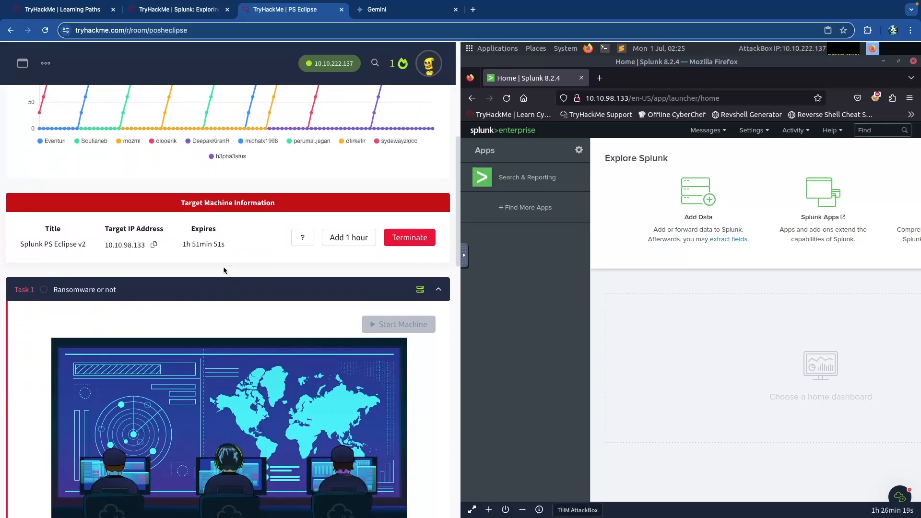
scroll(229, 263, "down", 5)
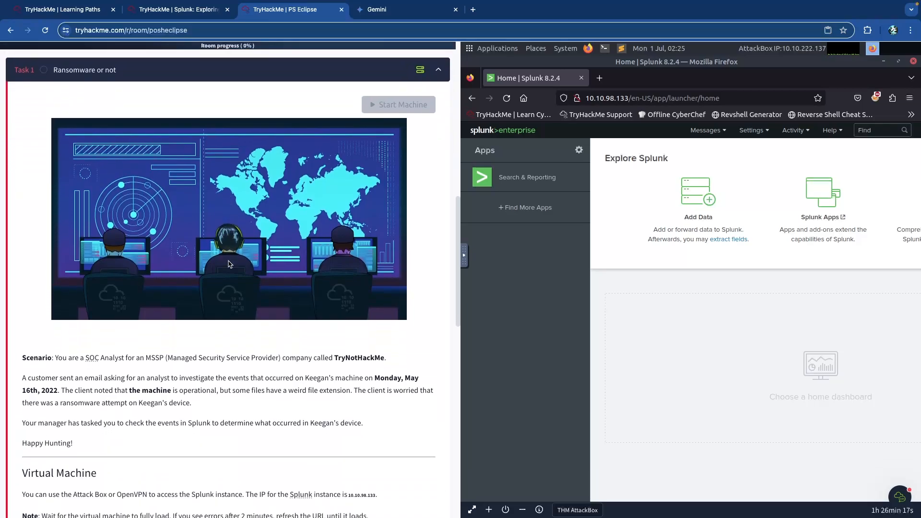
scroll(240, 295, "up", 1)
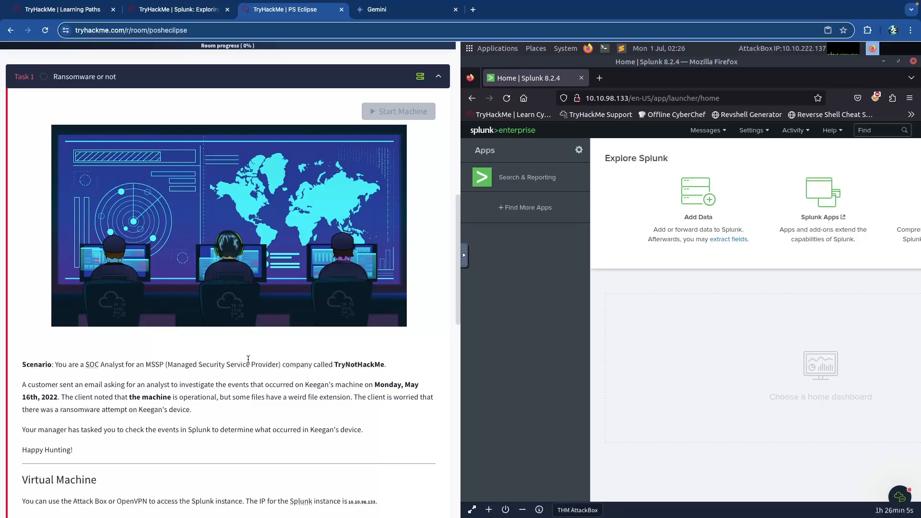
scroll(248, 359, "down", 1)
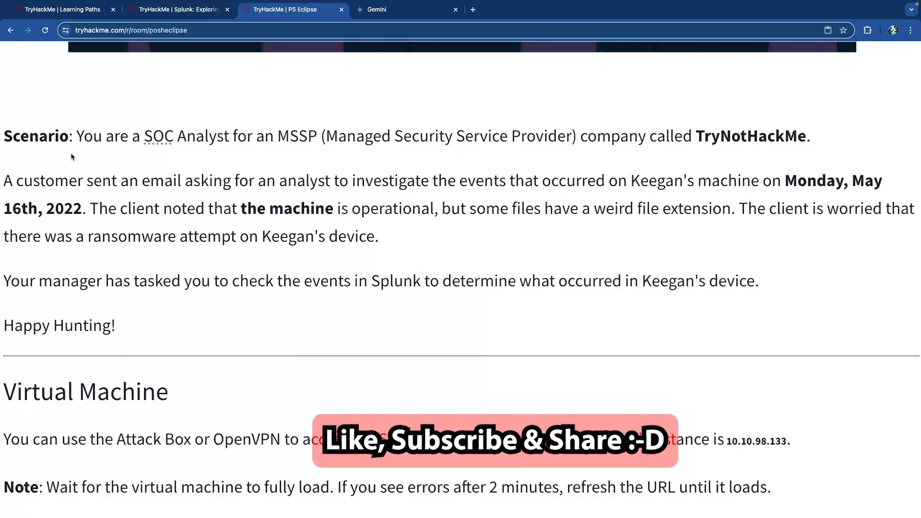
Read the scenario's opening sentence for the analyst role, the MSSP term and the company name
left_click_drag(84, 139, 721, 139)
left_click(289, 140)
left_click(451, 144)
double_click(294, 140)
left_click(799, 139)
left_click(719, 140)
Read the customer's request in the scenario, highlighting the affected machine's owner and the incident date
left_click_drag(85, 186, 411, 198)
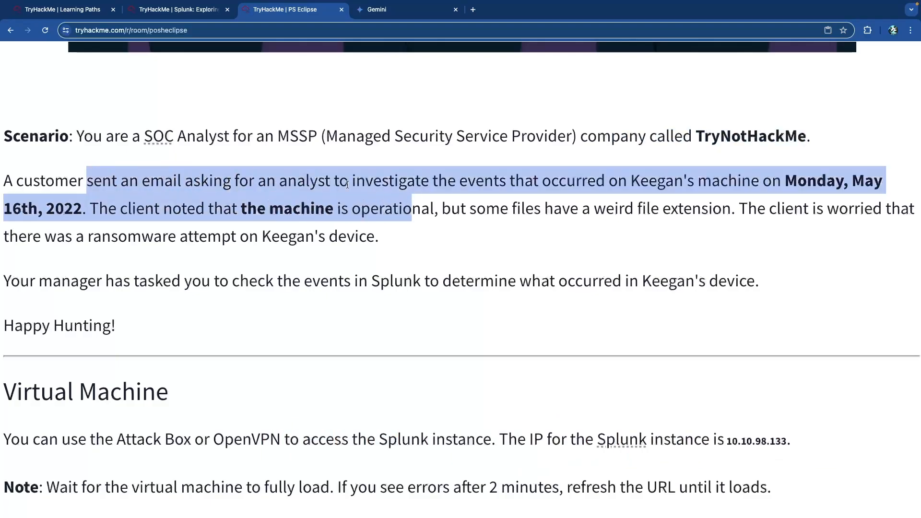
left_click(261, 185)
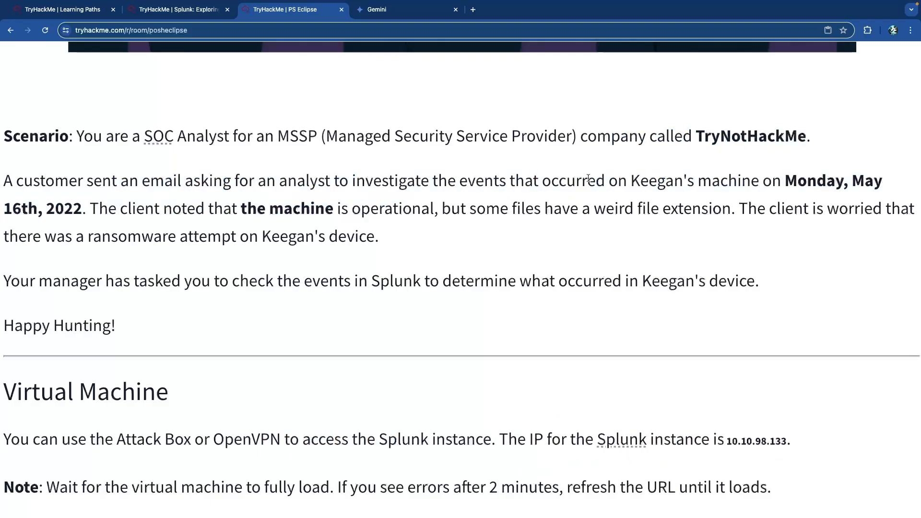
double_click(637, 181)
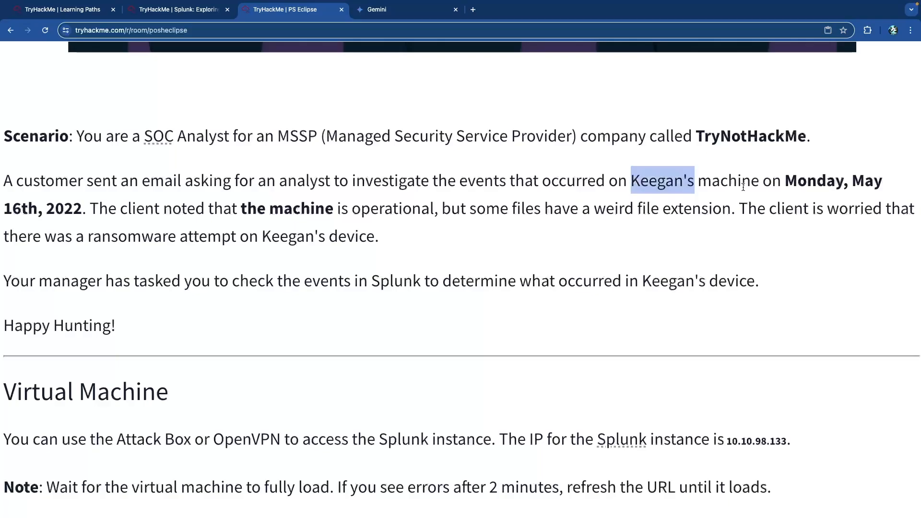
left_click_drag(780, 185, 82, 212)
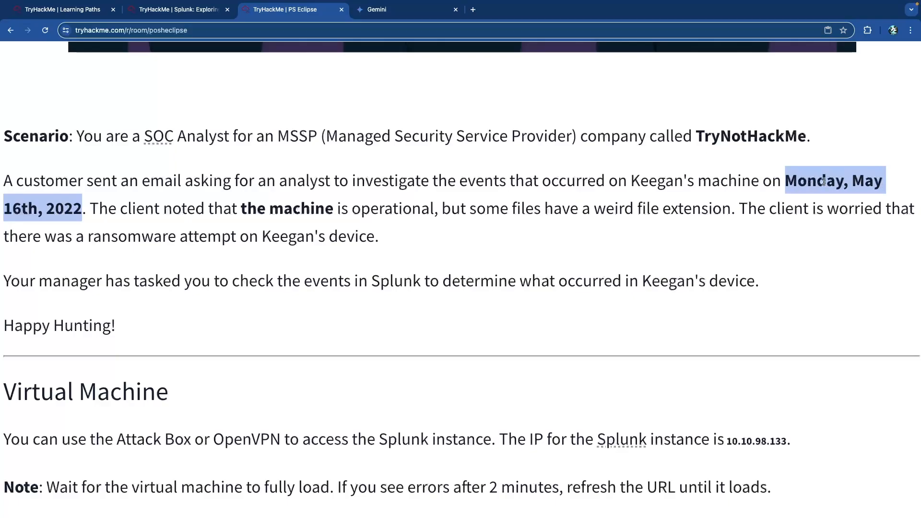
double_click(656, 182)
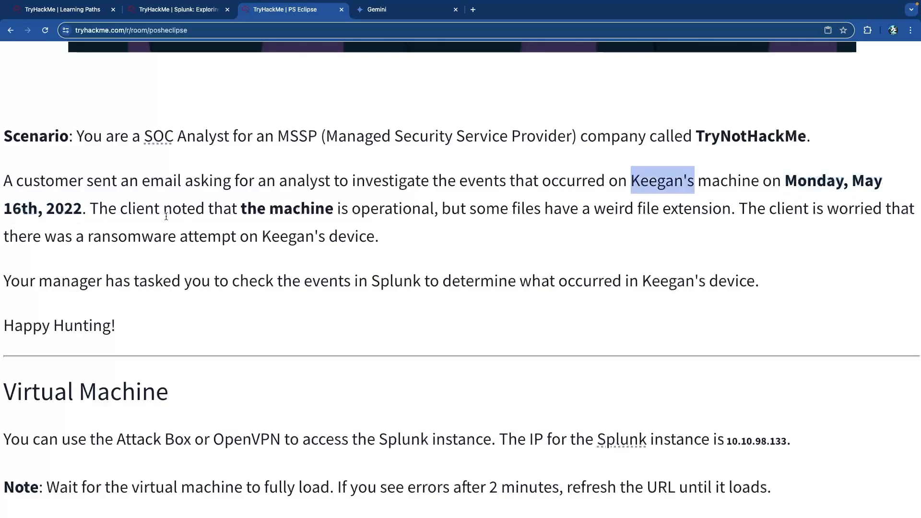
Read the client's notes on the machine's state, the file extensions and the suspected ransomware attempt
left_click_drag(110, 212, 671, 209)
left_click(271, 212)
left_click(476, 215)
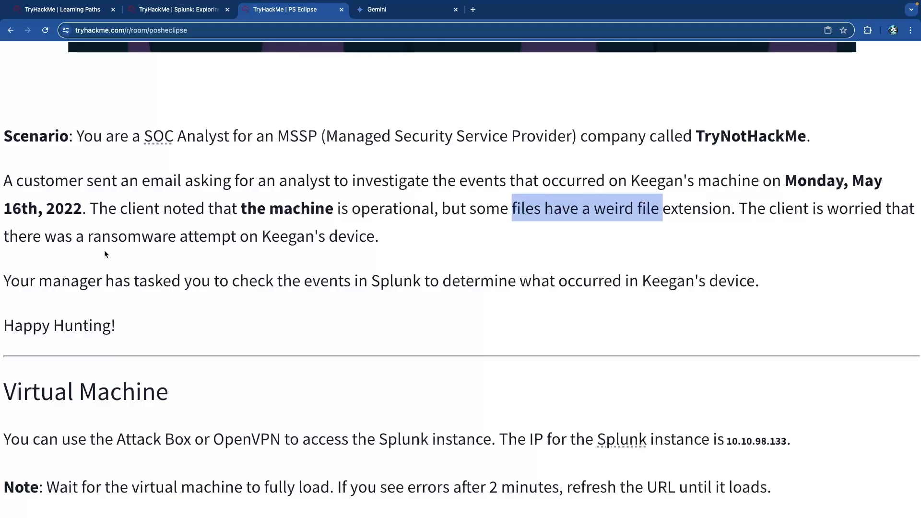
left_click_drag(106, 251, 360, 246)
left_click(314, 248)
double_click(276, 238)
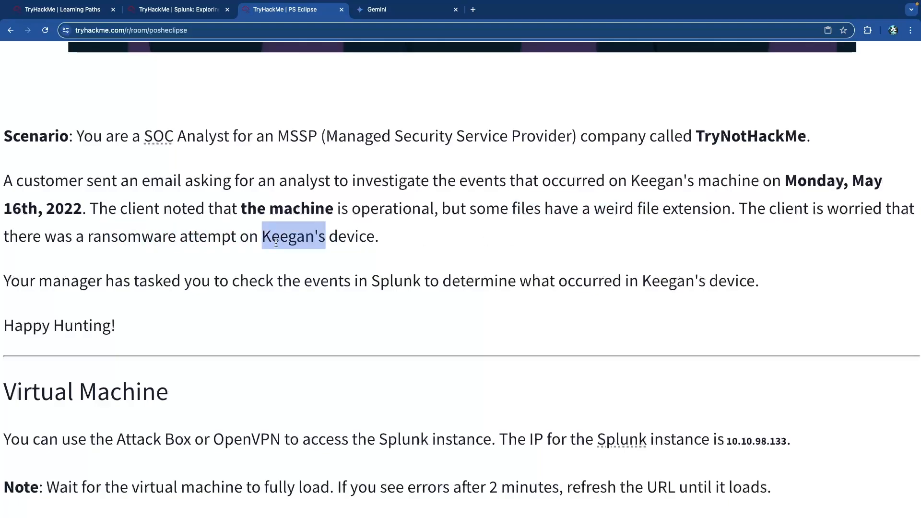
Read the manager's Splunk assignment and recheck the affected user, incident date and company name in the scenario
left_click_drag(128, 283, 526, 282)
left_click(527, 282)
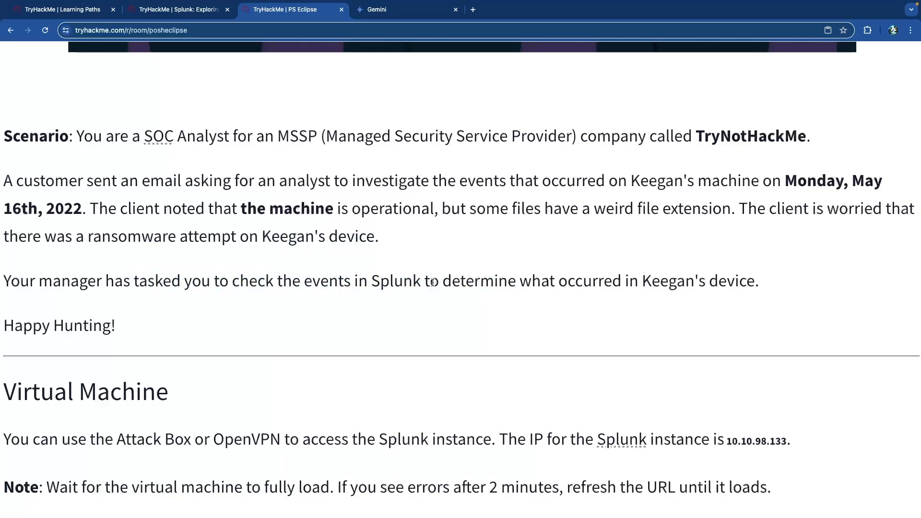
left_click_drag(496, 283, 642, 284)
left_click(720, 285)
double_click(680, 285)
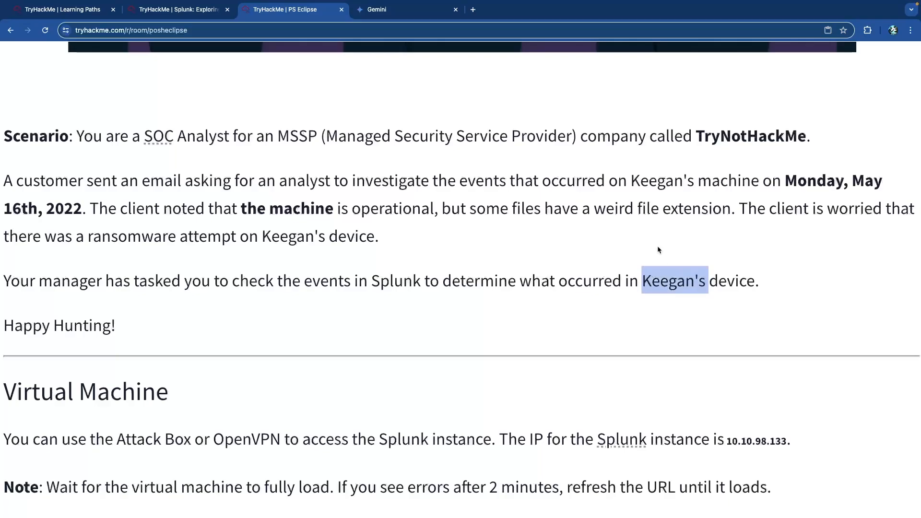
left_click_drag(785, 181, 81, 216)
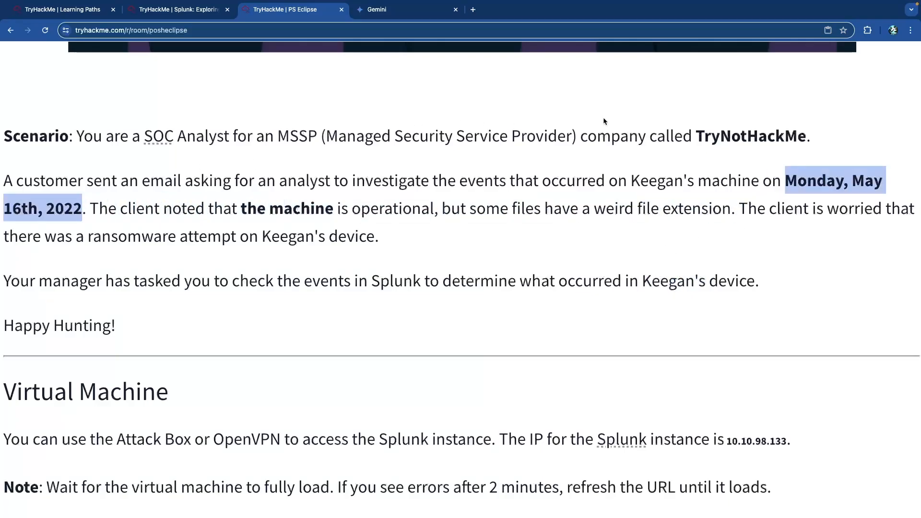
double_click(746, 141)
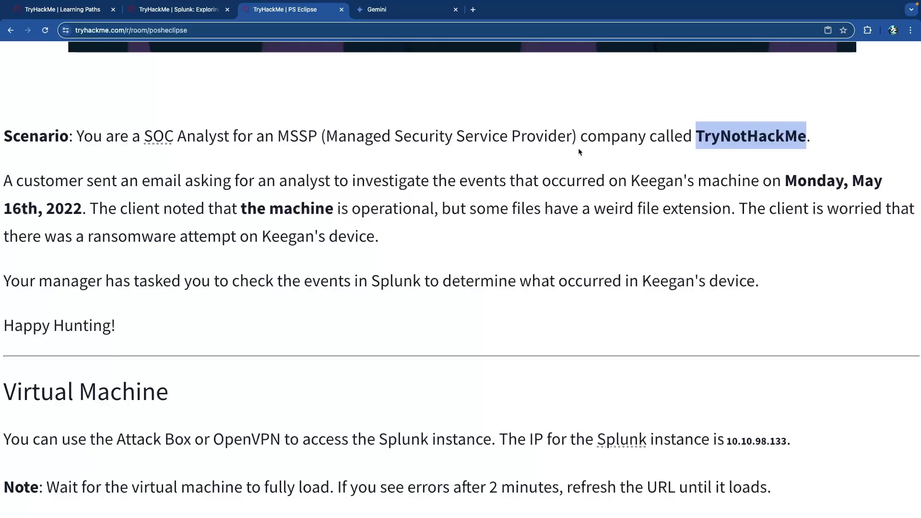
Look through the Virtual Machine instructions and the list of questions in Task 1
scroll(499, 166, "down", 1)
scroll(498, 174, "down", 4)
scroll(498, 175, "down", 15)
scroll(498, 172, "down", 15)
scroll(498, 173, "up", 20)
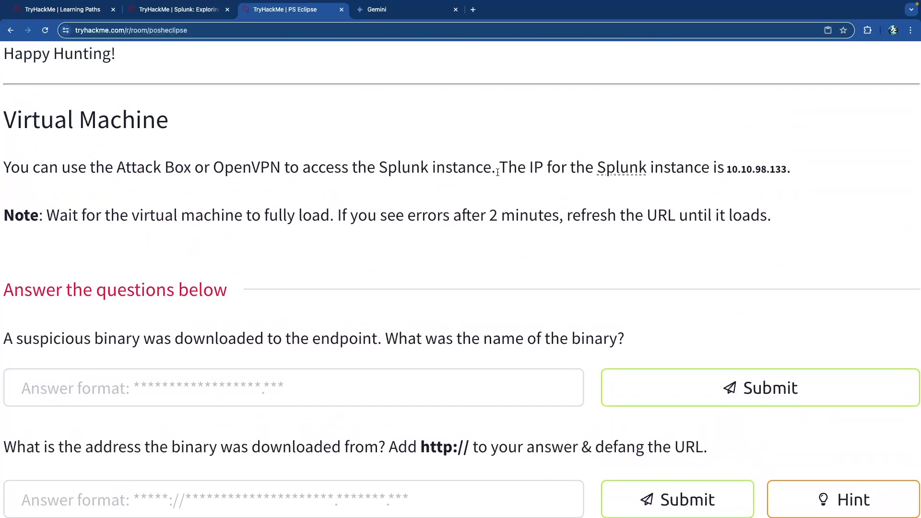
scroll(497, 172, "up", 1)
scroll(424, 192, "down", 5)
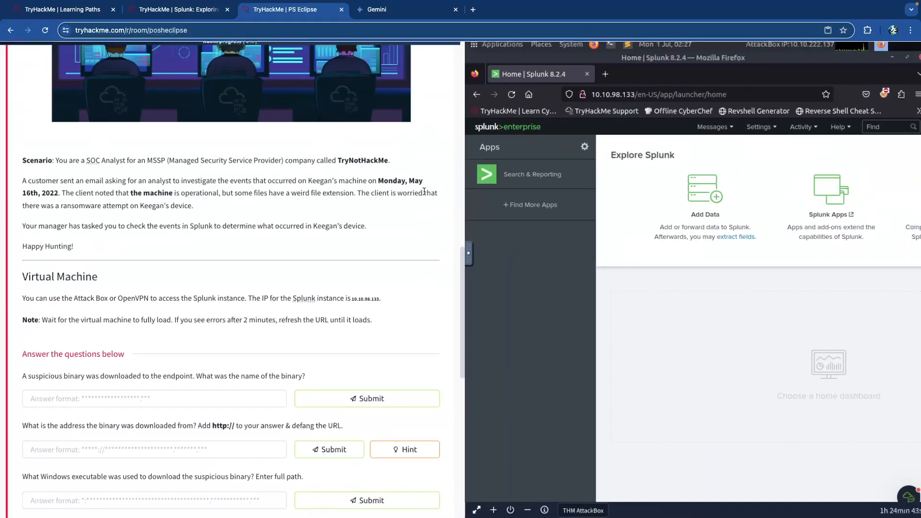
Examine the Start Machine control of Task 1 and the target machine information above it
scroll(244, 192, "up", 8)
scroll(246, 191, "down", 2)
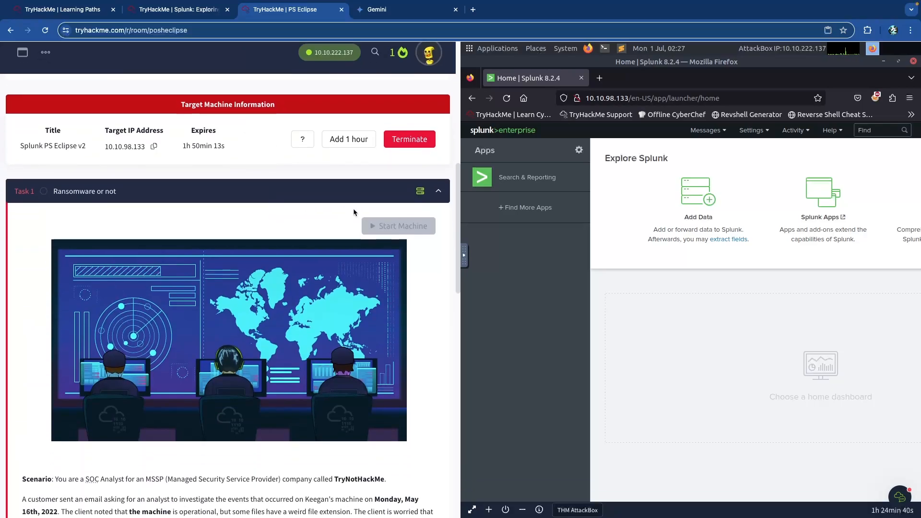
scroll(392, 226, "up", 5)
scroll(431, 246, "down", 1)
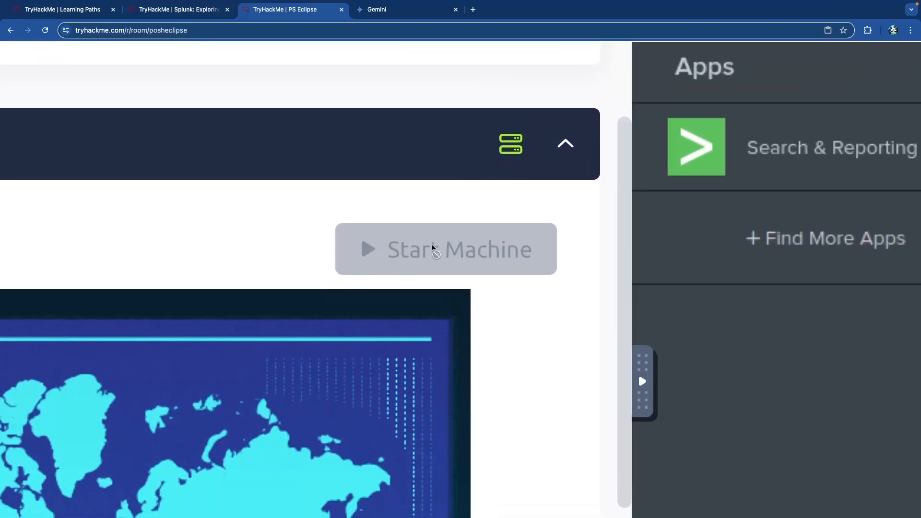
scroll(432, 247, "down", 5)
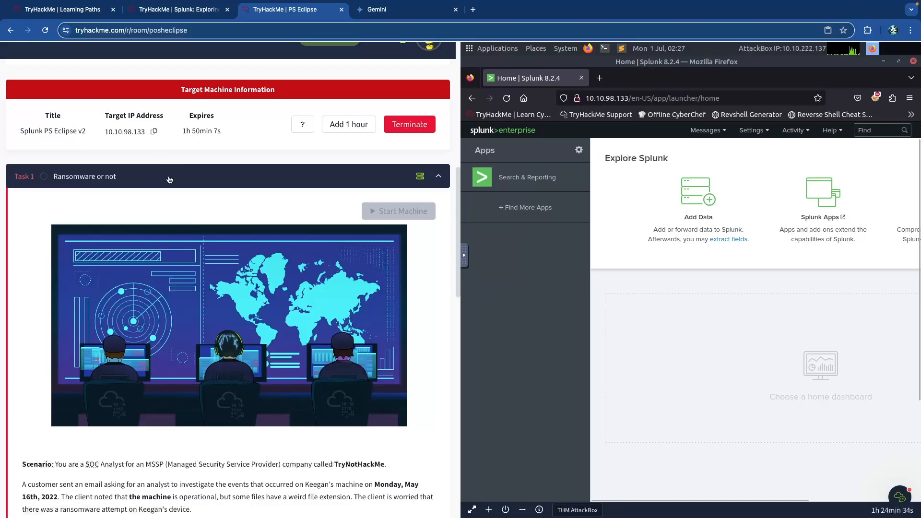
Reread the Virtual Machine access options in Task 1 and look over the questions to answer
scroll(168, 177, "down", 7)
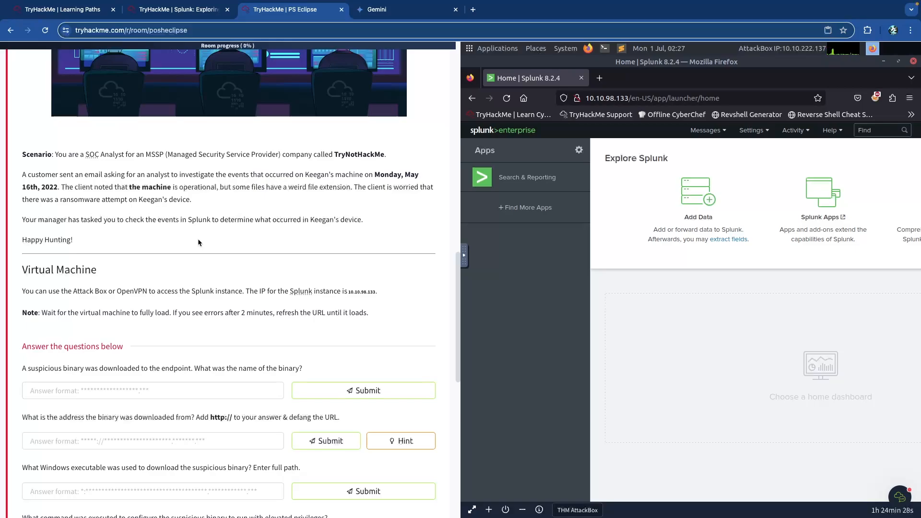
scroll(209, 243, "up", 5)
scroll(209, 243, "down", 6)
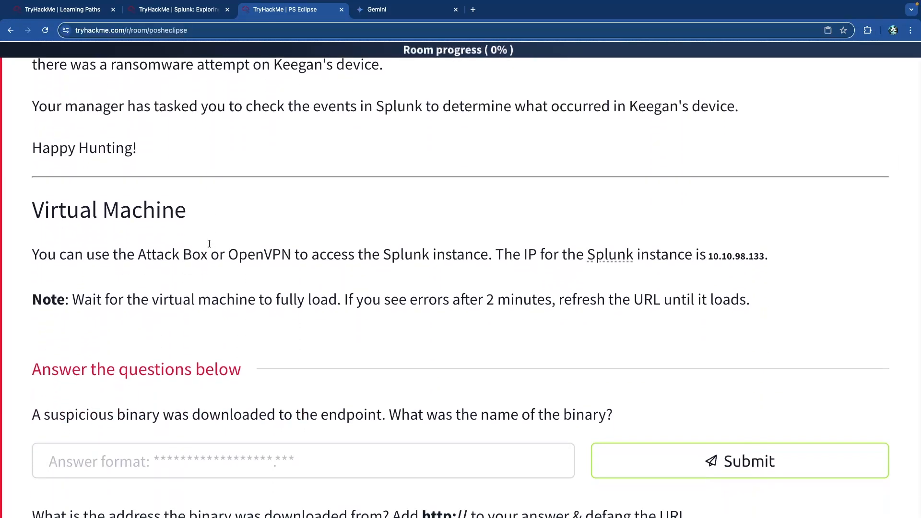
left_click_drag(138, 255, 309, 257)
double_click(263, 262)
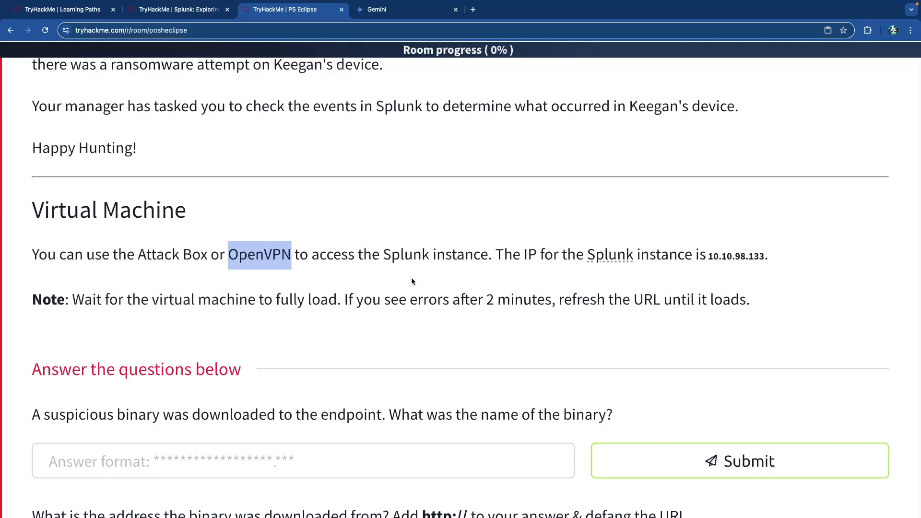
scroll(425, 279, "up", 10)
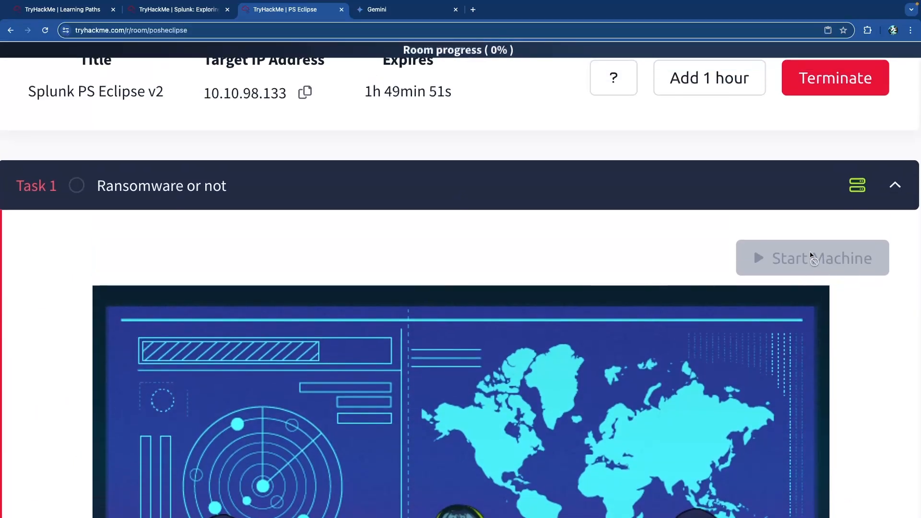
scroll(514, 255, "down", 5)
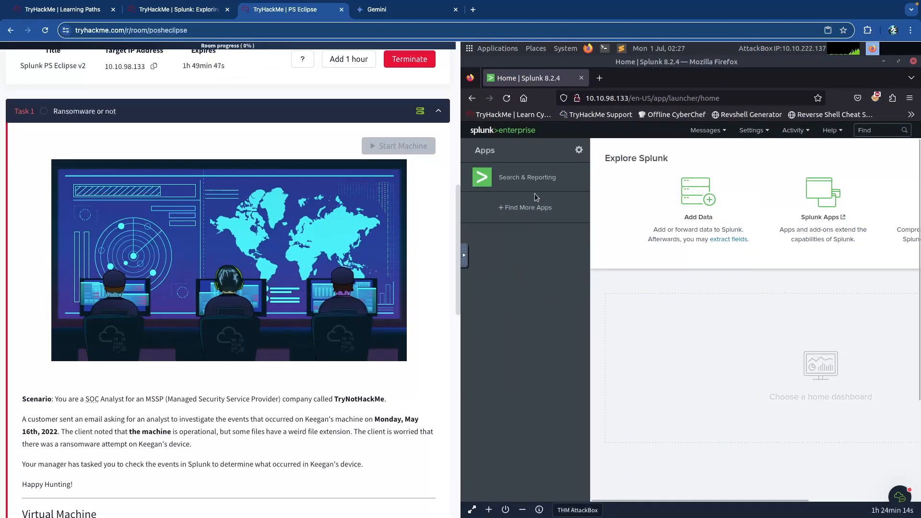
scroll(176, 199, "down", 5)
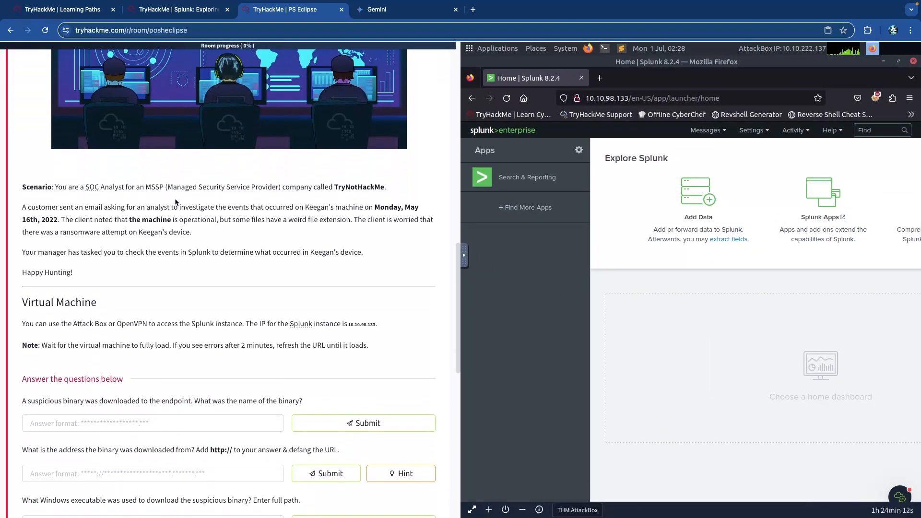
scroll(176, 199, "down", 3)
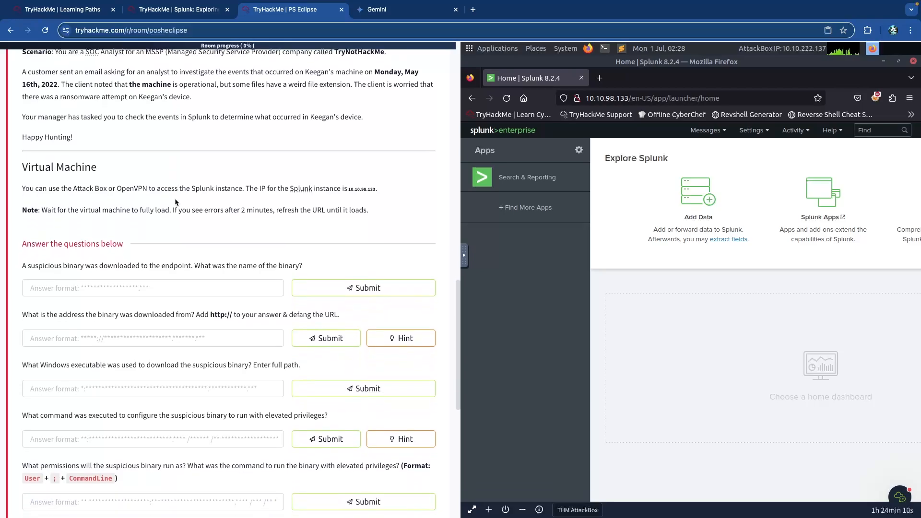
scroll(175, 199, "down", 1)
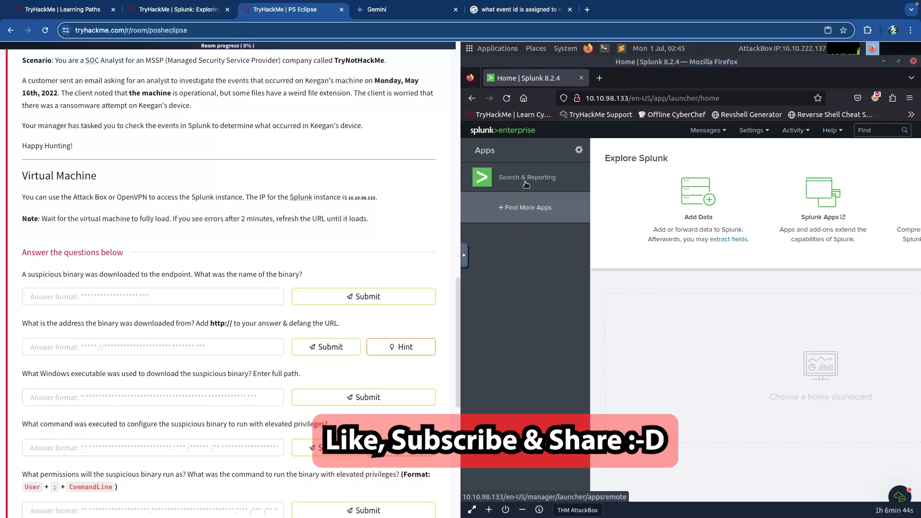
Open the Search & Reporting app in Splunk and bring up its Data Summary
left_click(548, 180)
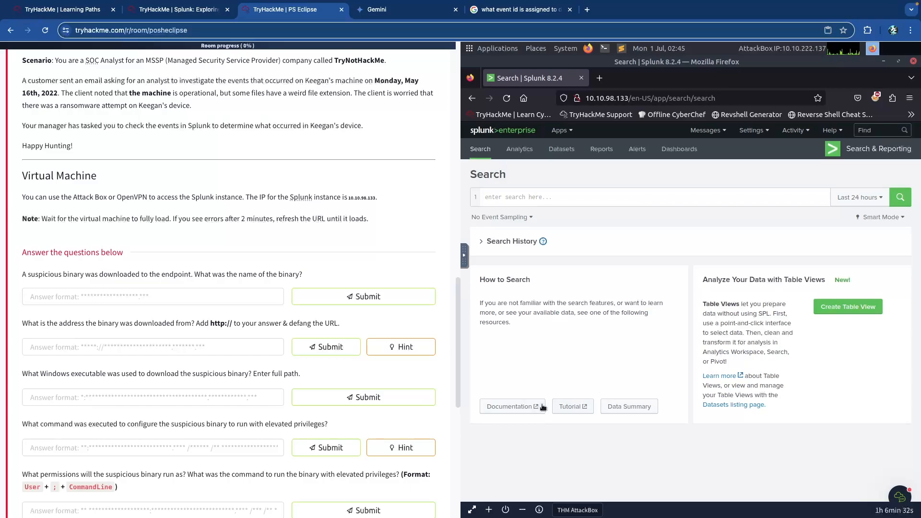
left_click(539, 194)
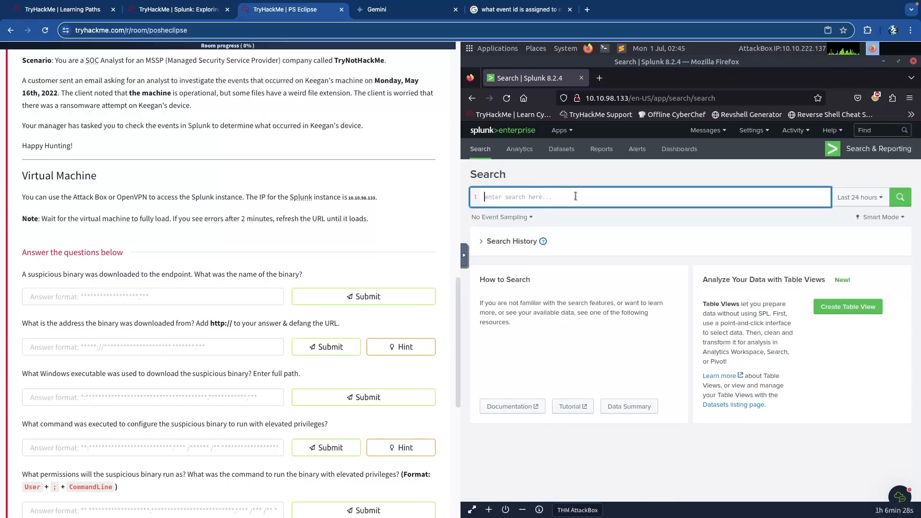
left_click(632, 409)
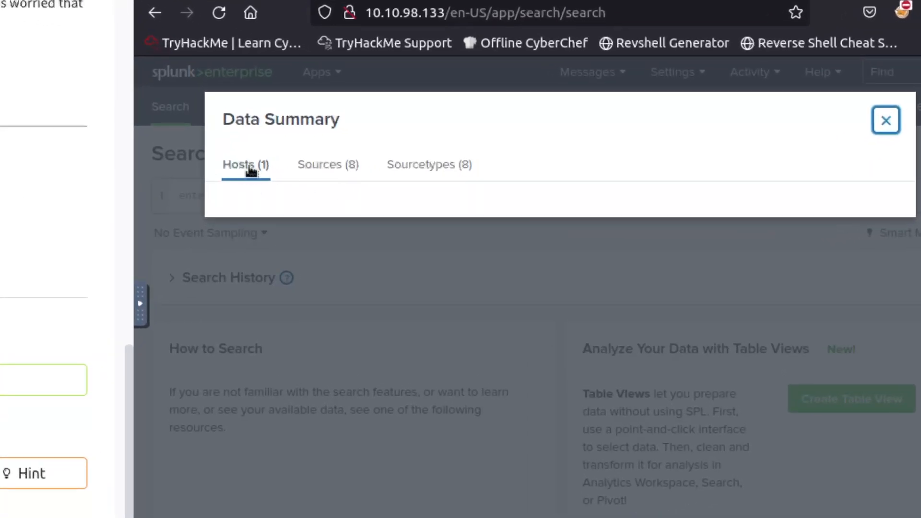
Review the hosts, sources and sourcetypes in the Data Summary, including the host's event count
left_click(318, 167)
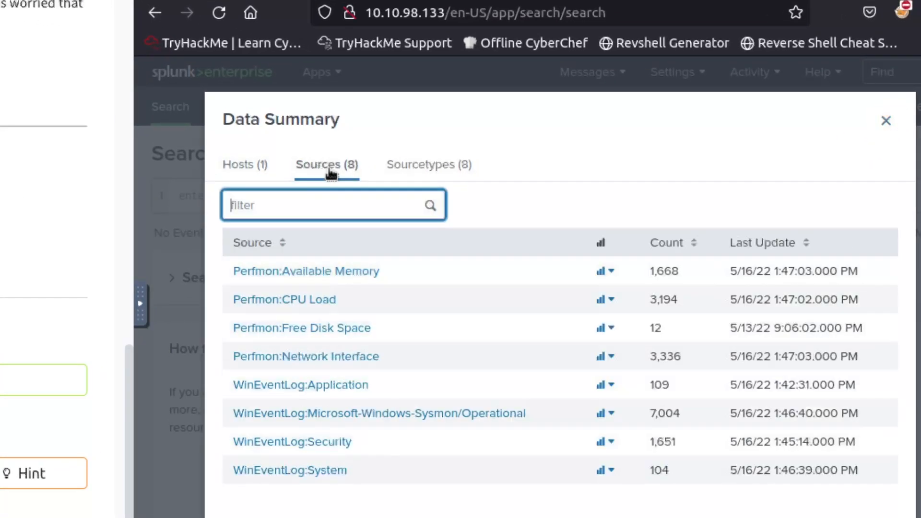
left_click(398, 167)
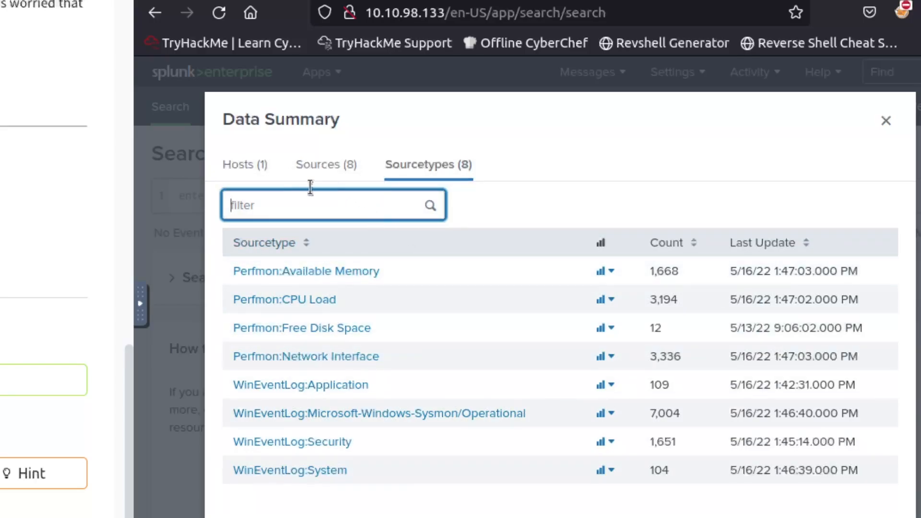
left_click(250, 175)
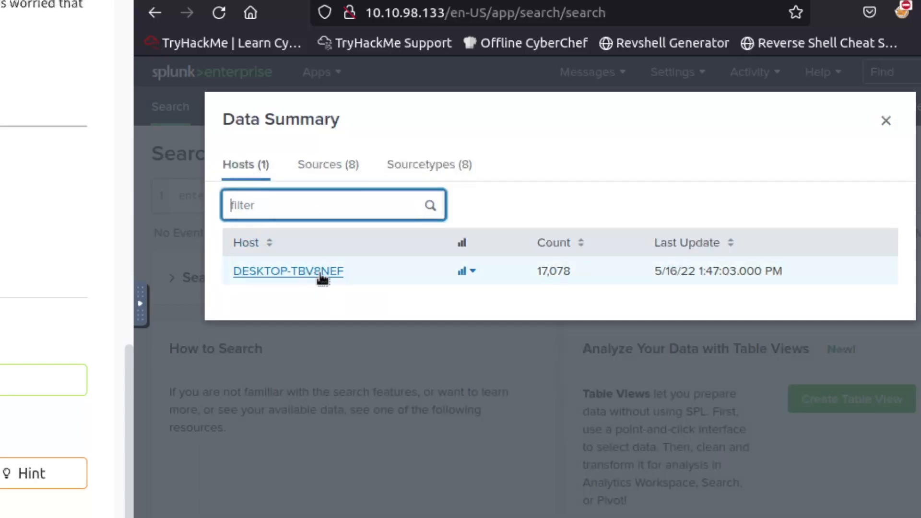
left_click_drag(570, 271, 541, 272)
left_click(521, 274)
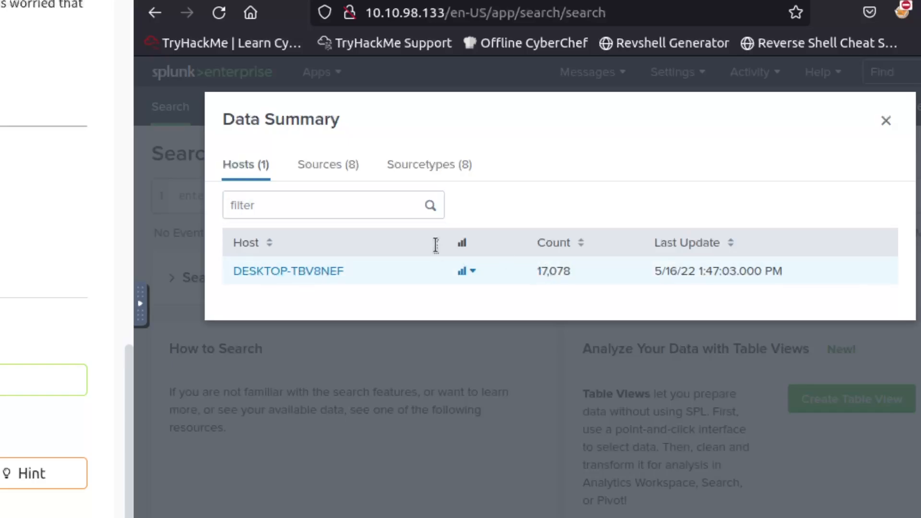
left_click(328, 169)
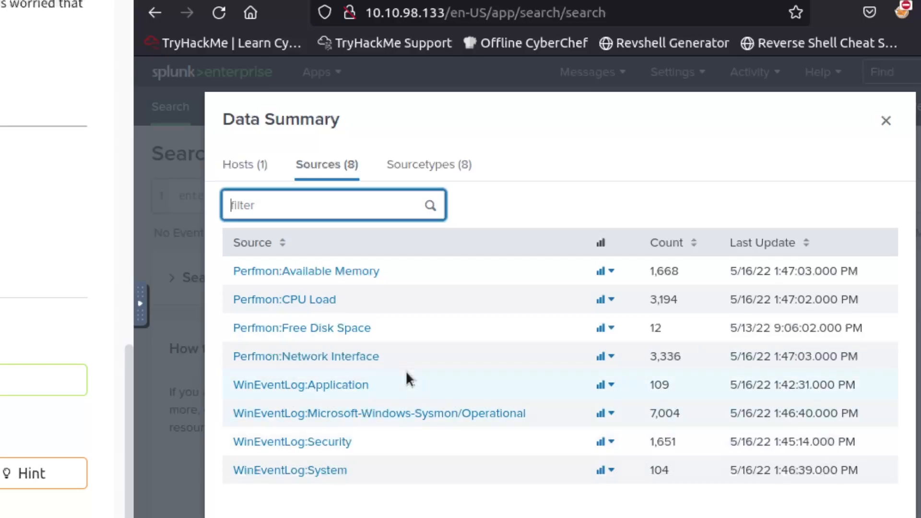
Search the sourcetype WinEventLog:Microsoft-Windows-Sysmon/Operational over all time
left_click(430, 166)
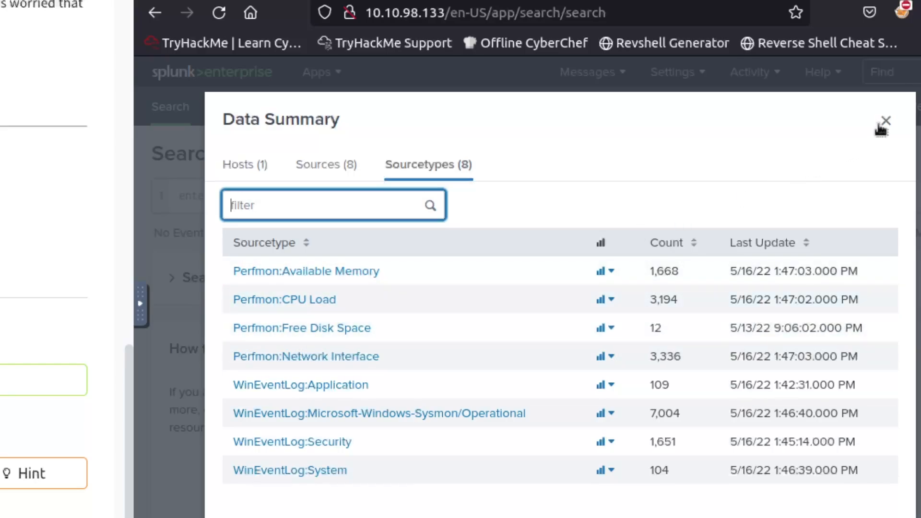
left_click(350, 415)
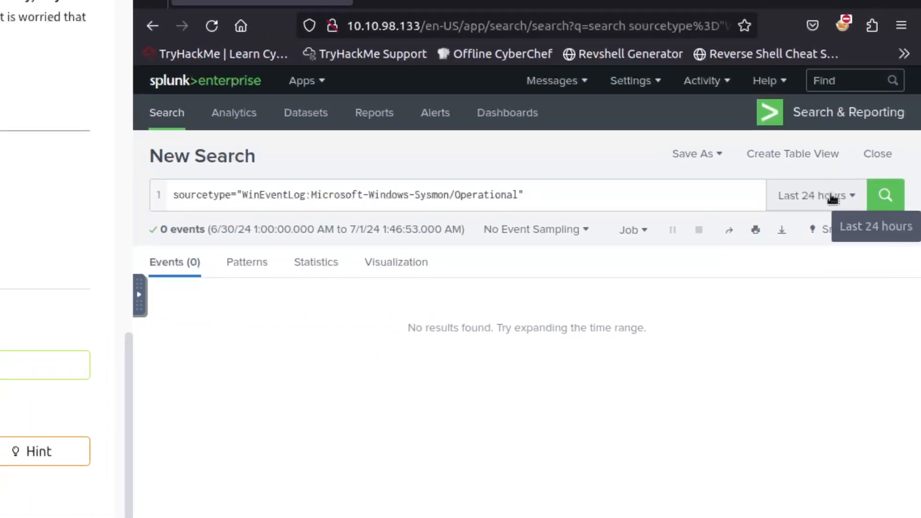
left_click(833, 198)
left_click(765, 289)
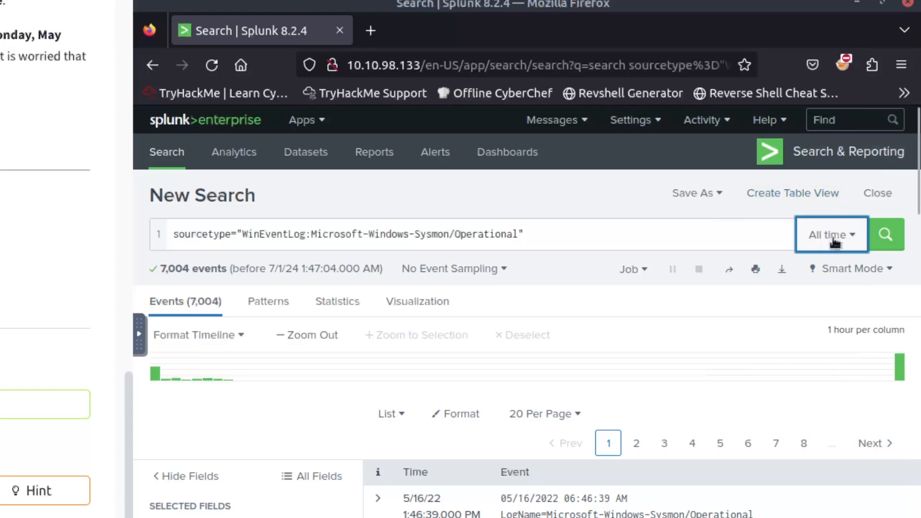
Switch the search's time filter to a date range of the Between type
left_click(835, 242)
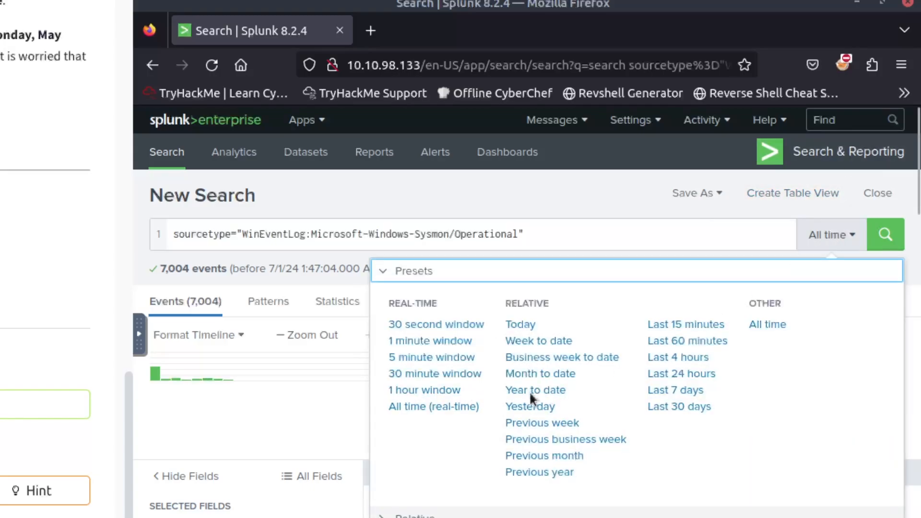
scroll(515, 372, "down", 5)
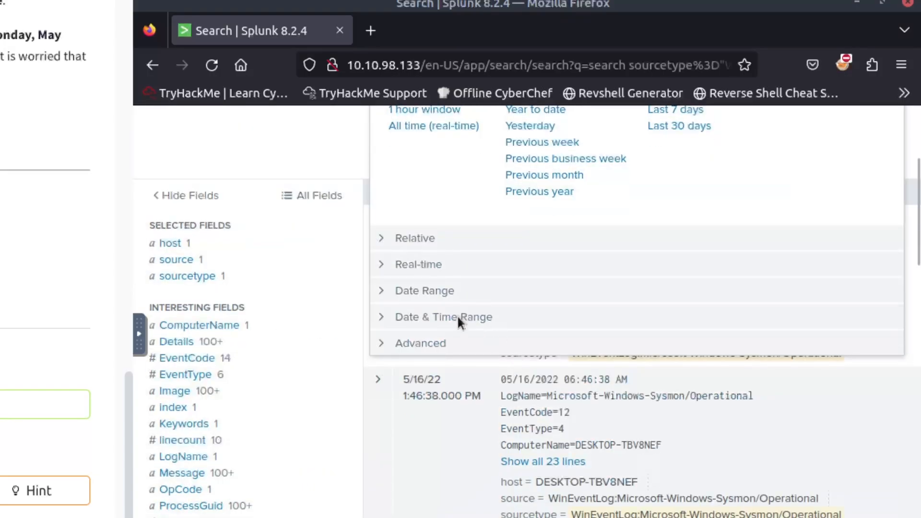
left_click(442, 292)
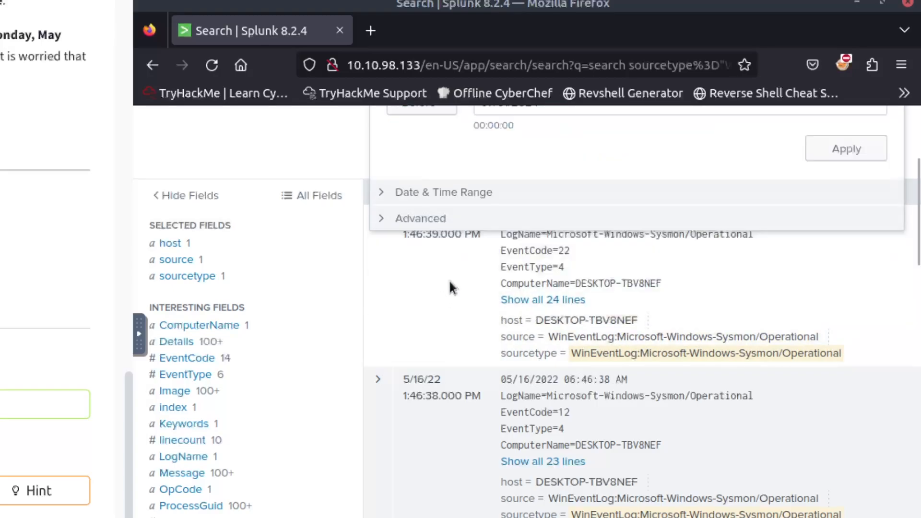
scroll(477, 267, "up", 2)
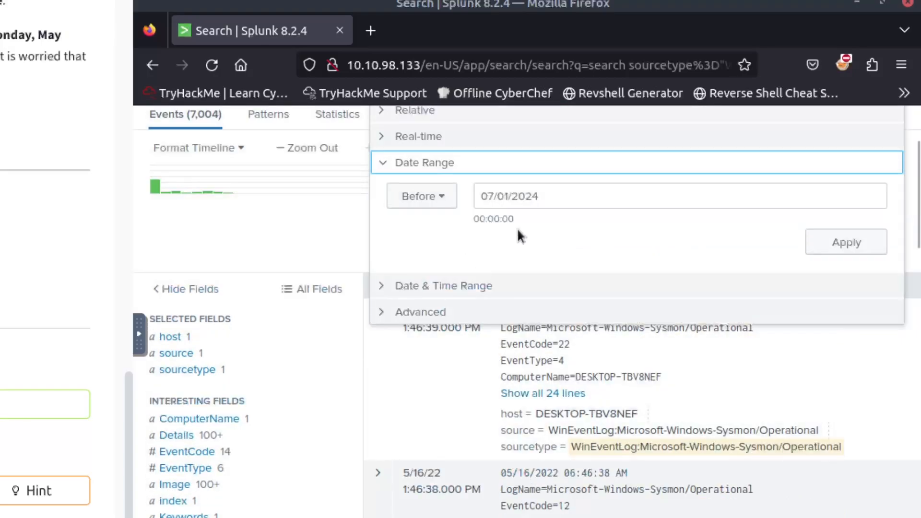
left_click(427, 205)
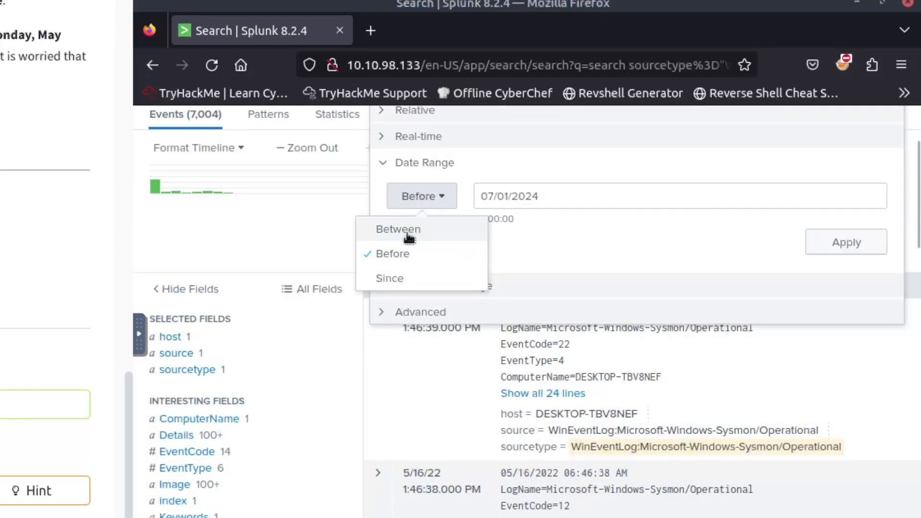
left_click(407, 236)
Set both the start and end dates to 05/16/2022 and apply the range to the search
left_click(560, 192)
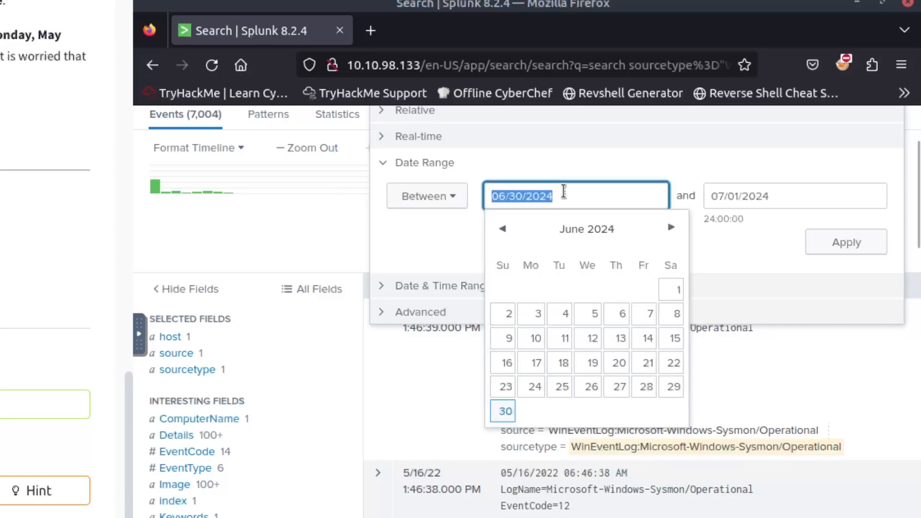
type("05/16/2022")
key("Tab")
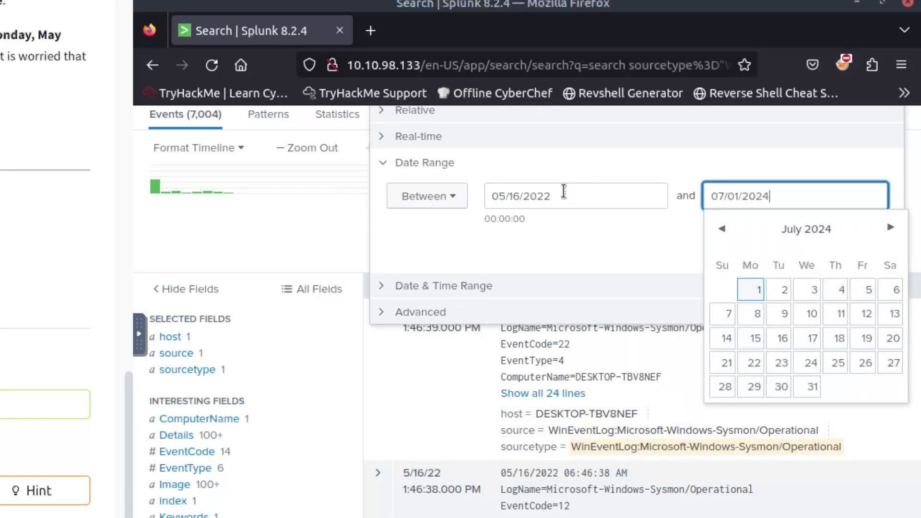
type("05/16/2022")
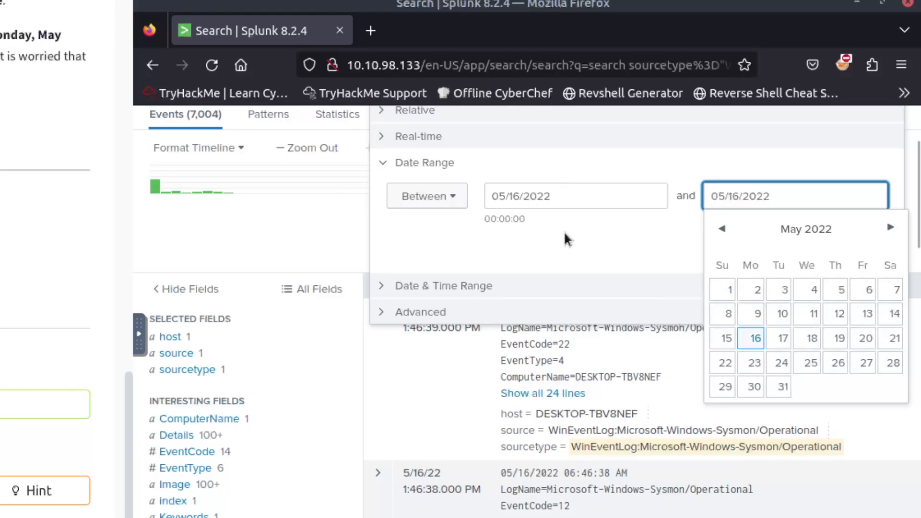
left_click(563, 232)
left_click_drag(490, 220, 737, 219)
left_click(736, 220)
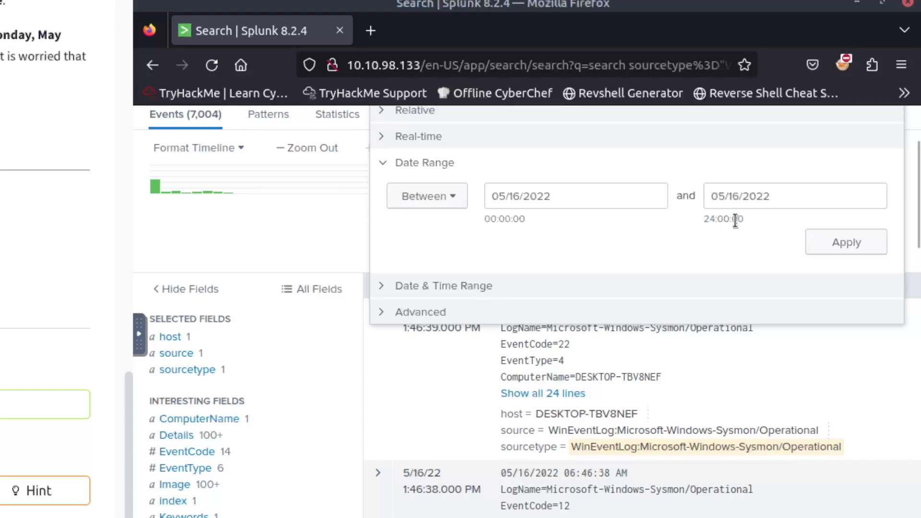
left_click(847, 243)
Inspect the top values of the EventCode field for the filtered Sysmon events
scroll(682, 242, "up", 3)
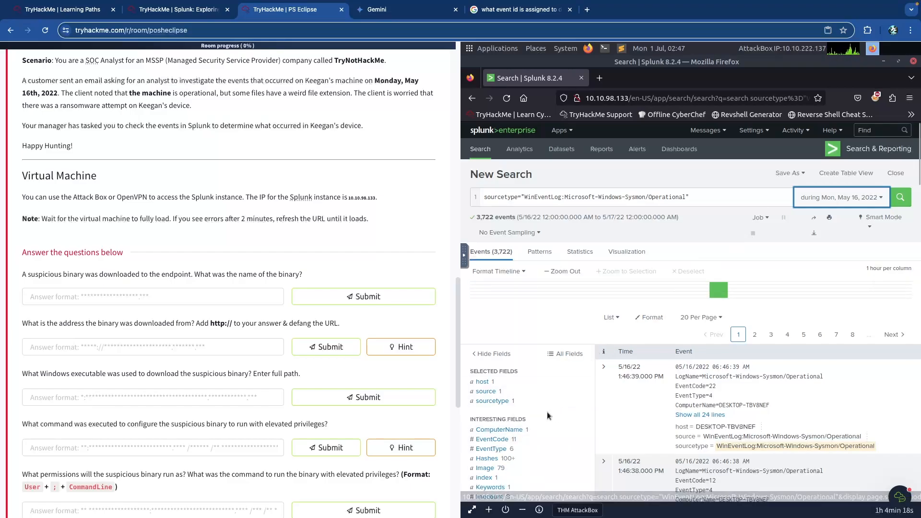
scroll(550, 420, "down", 3)
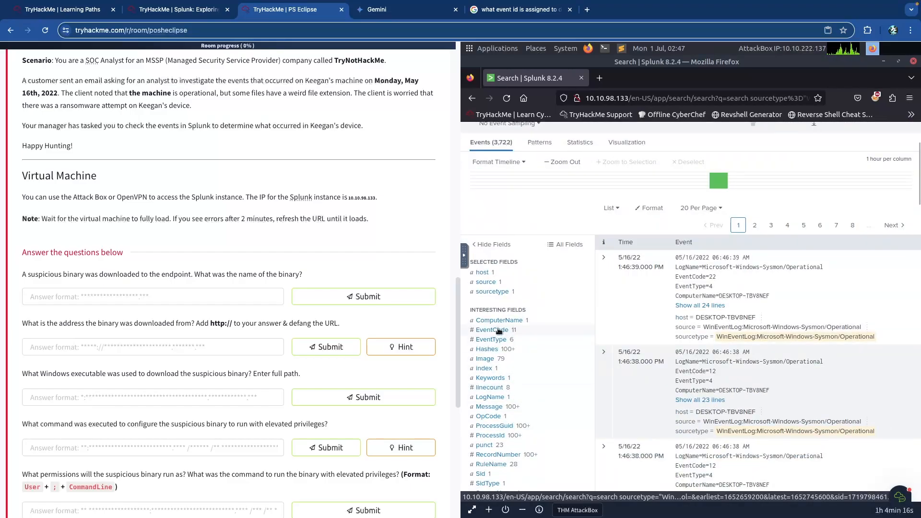
left_click(499, 330)
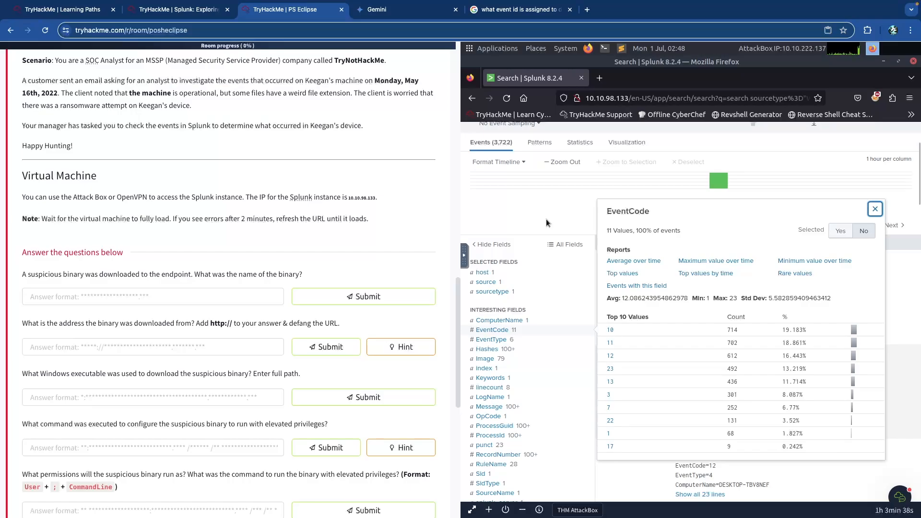
Reread the question about the downloaded binary and revisit the Google results for "what sysmon event code is assigned to downloading"
double_click(118, 278)
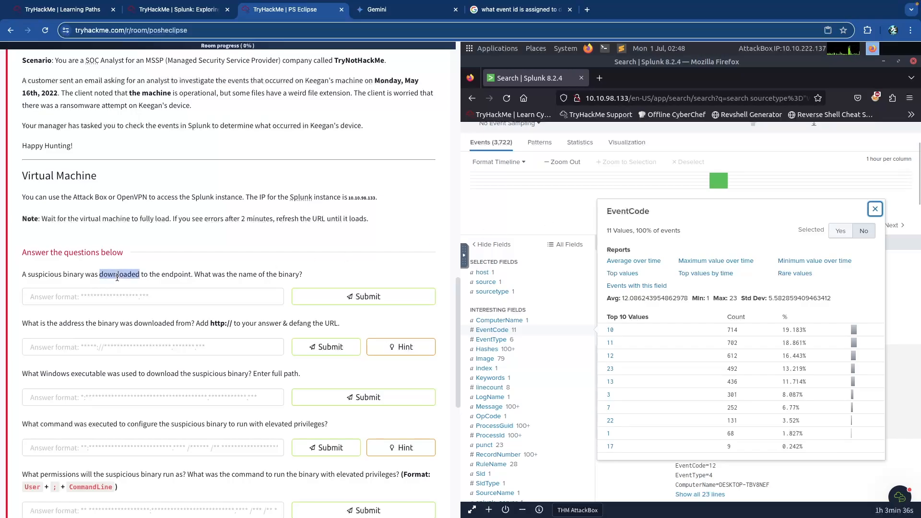
left_click(192, 276)
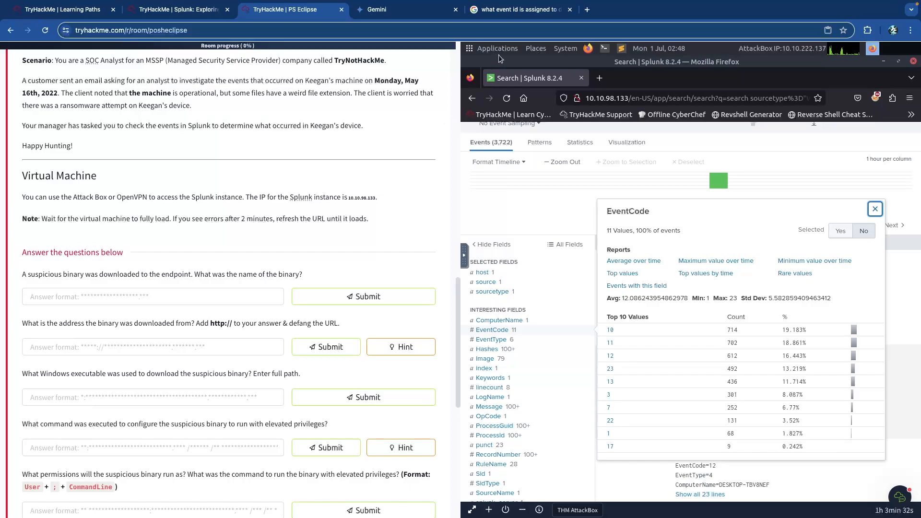
left_click(518, 19)
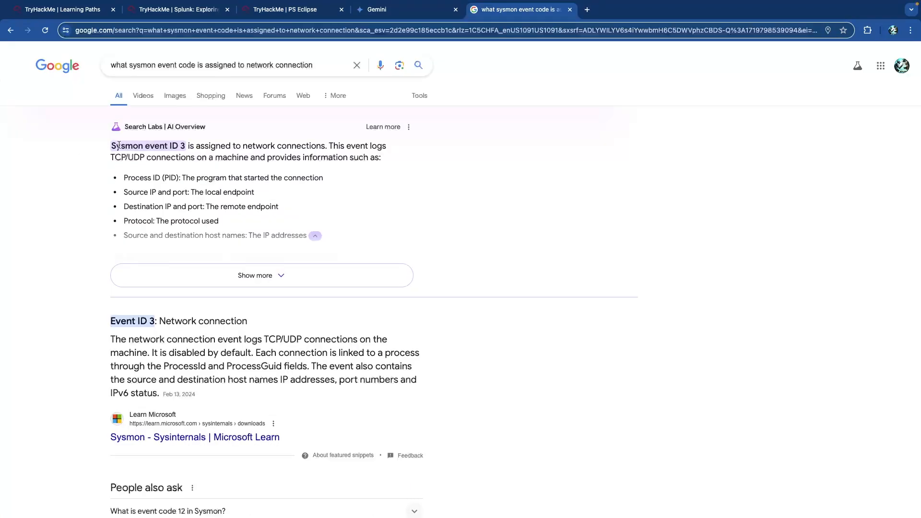
left_click(10, 30)
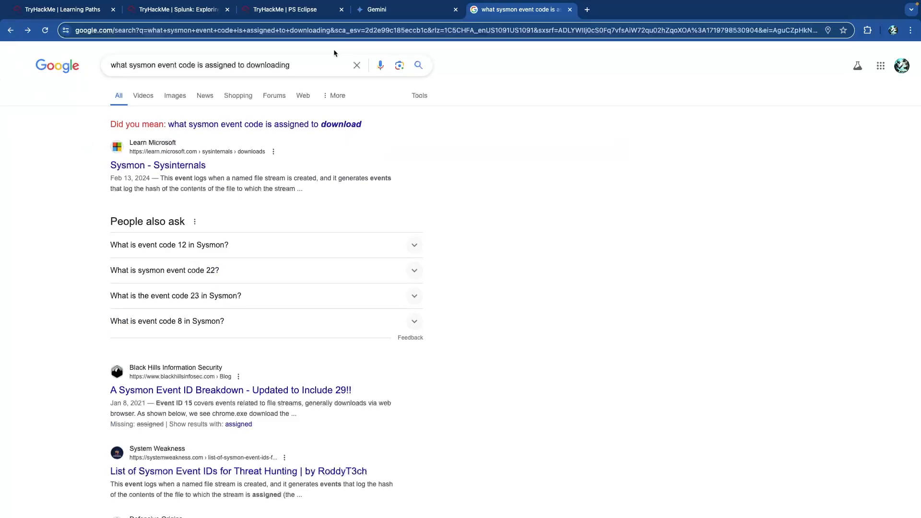
Switch to Gemini and revisit its answer on which Sysmon event codes are associated with downloading files
left_click(397, 10)
scroll(497, 229, "up", 3)
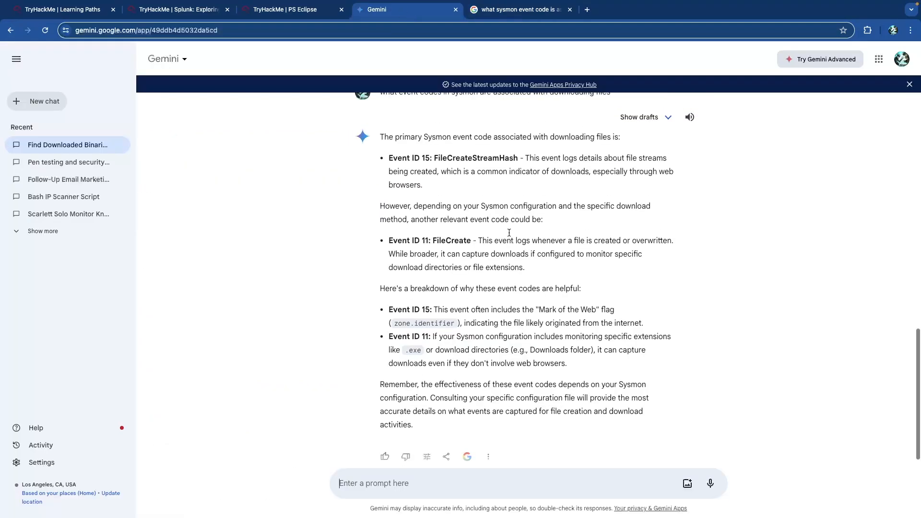
scroll(451, 164, "down", 1)
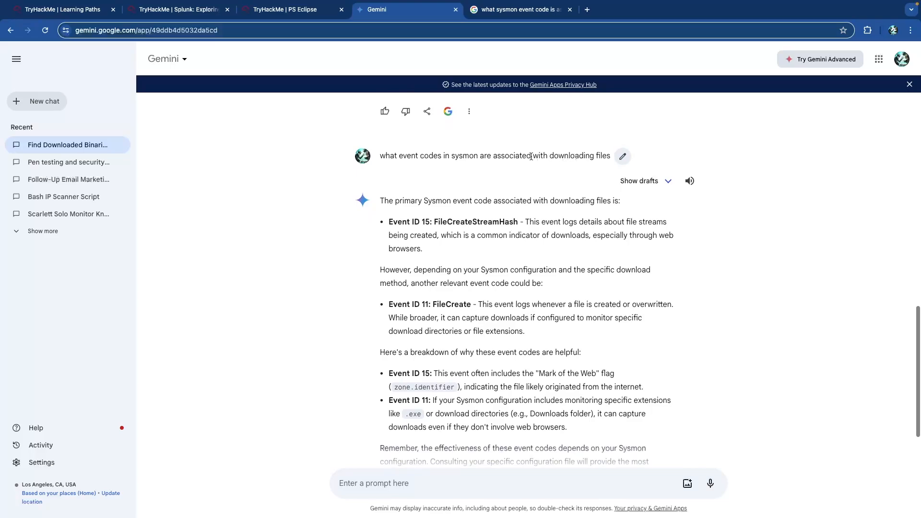
left_click_drag(490, 157, 590, 157)
left_click(496, 173)
scroll(461, 181, "down", 1)
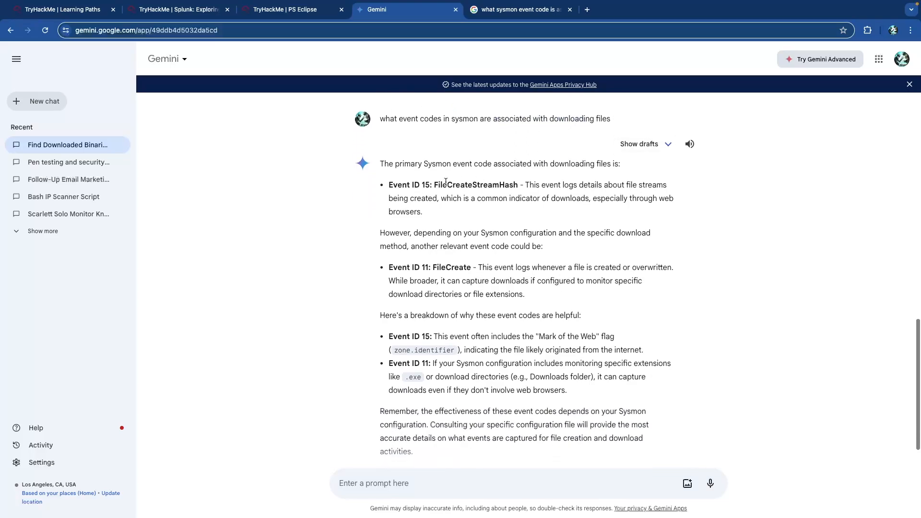
Read Gemini's Event ID 15 and Event ID 11 entries, and check the count for code 11 among Splunk's EventCode values
left_click_drag(397, 184, 474, 206)
left_click(462, 216)
left_click_drag(409, 271, 471, 273)
left_click(428, 290)
scroll(429, 290, "down", 1)
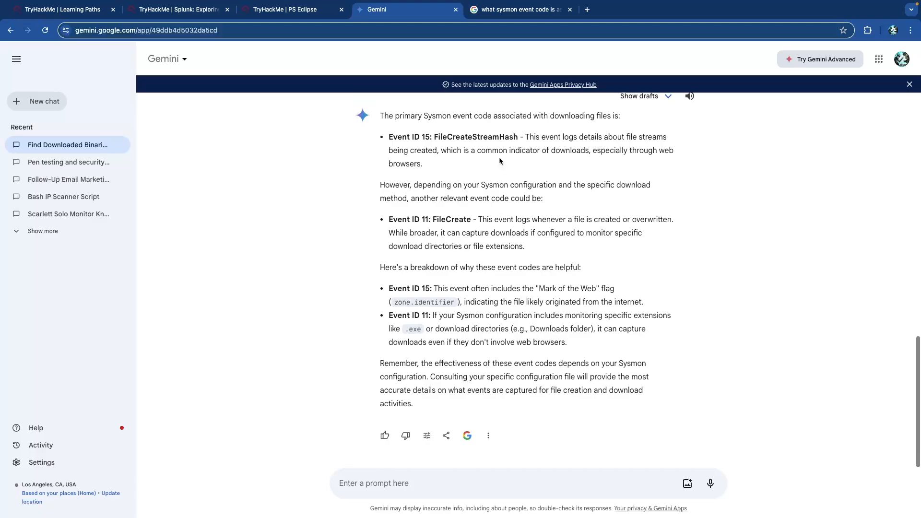
left_click(293, 10)
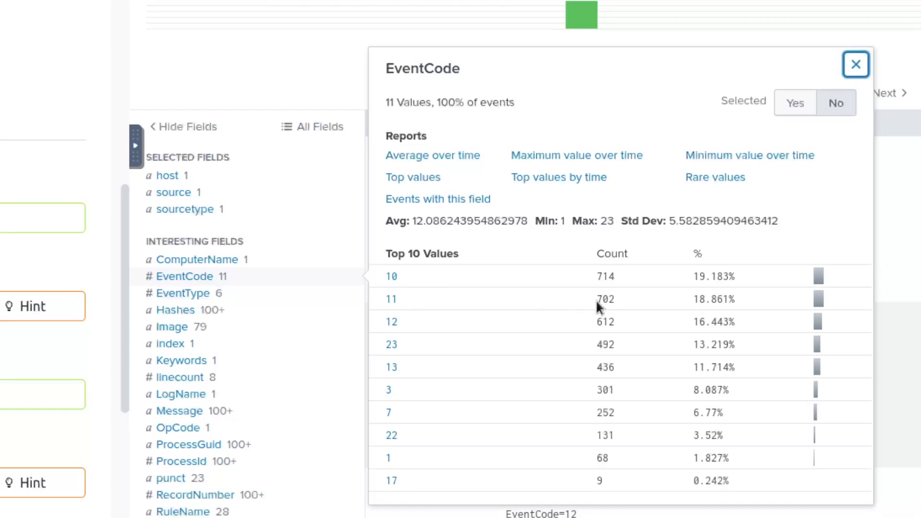
double_click(606, 299)
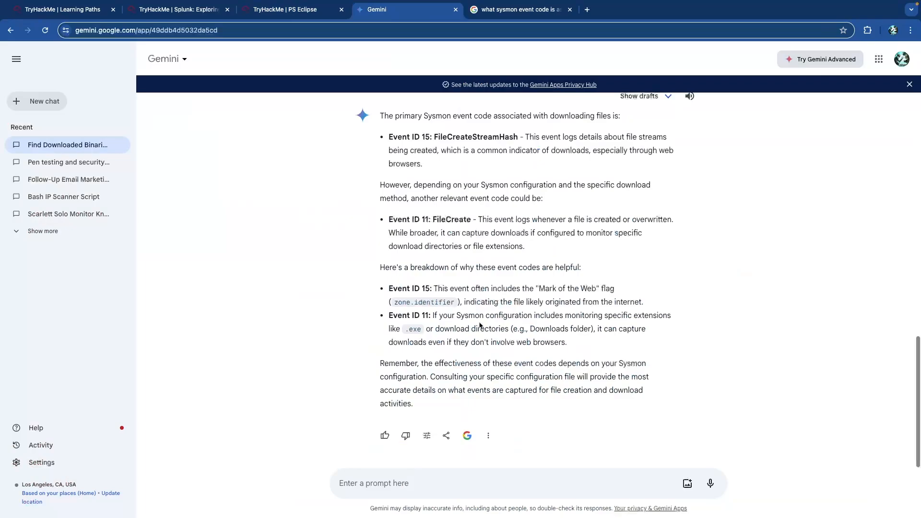
Revisit the Google results for "what sysmon event code is assigned to network connection"
key("ctrl+Tab")
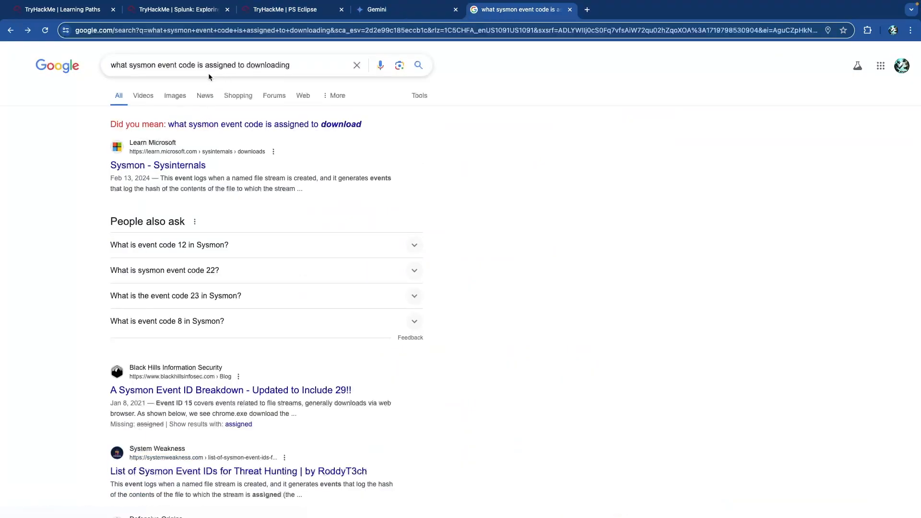
left_click(27, 30)
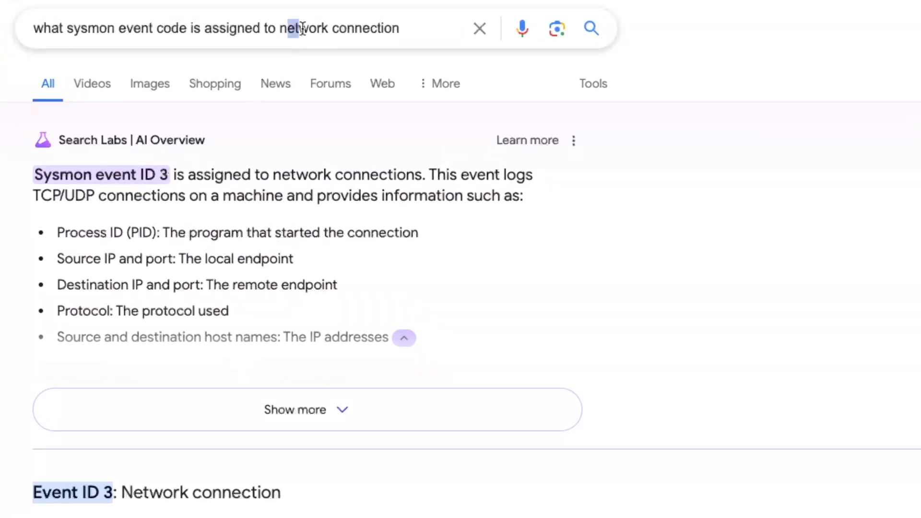
left_click(292, 28)
left_click_drag(401, 27, 279, 28)
left_click(319, 28)
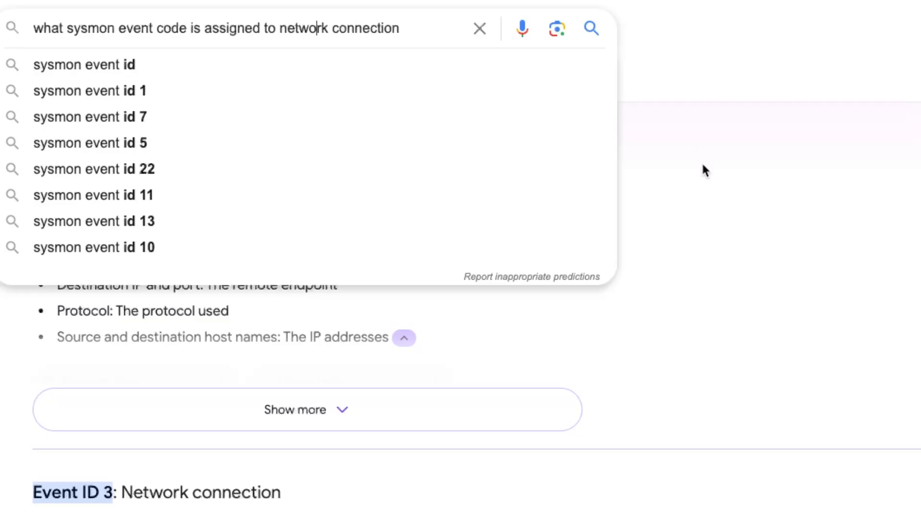
left_click(721, 168)
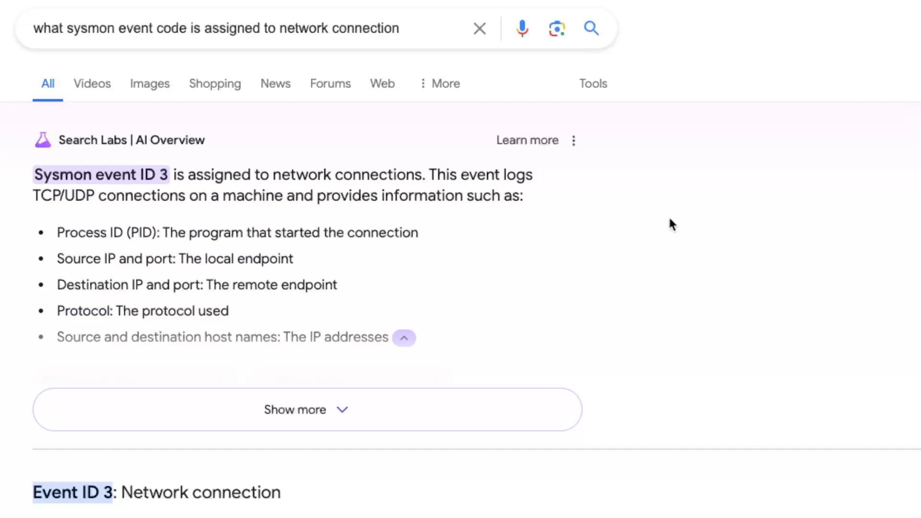
Read the search overview and the Event ID 3 description of Sysmon network connection events
scroll(670, 222, "down", 1)
left_click_drag(58, 163, 33, 164)
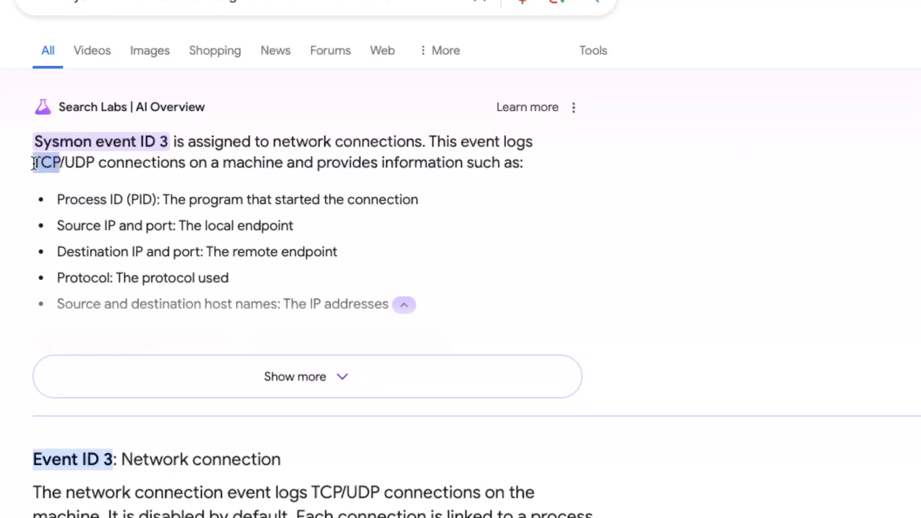
left_click(67, 162)
scroll(297, 189, "down", 3)
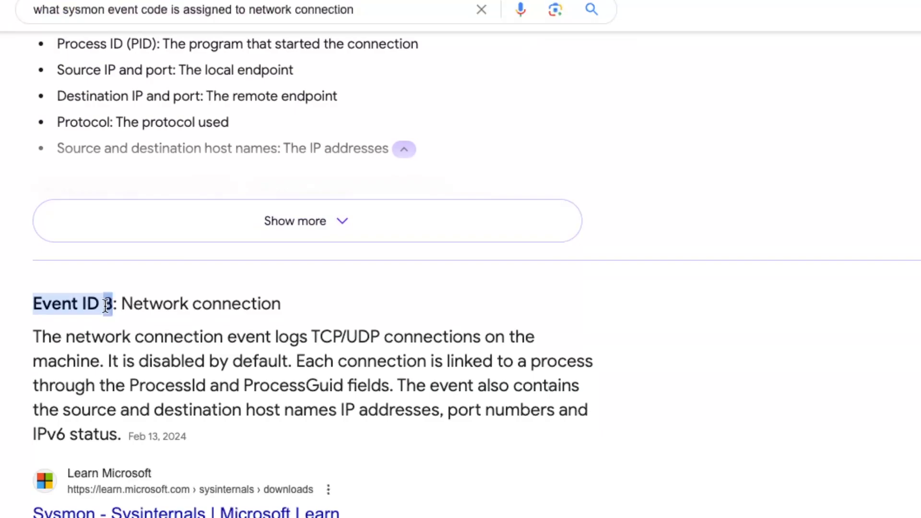
left_click_drag(149, 304, 252, 307)
left_click(252, 308)
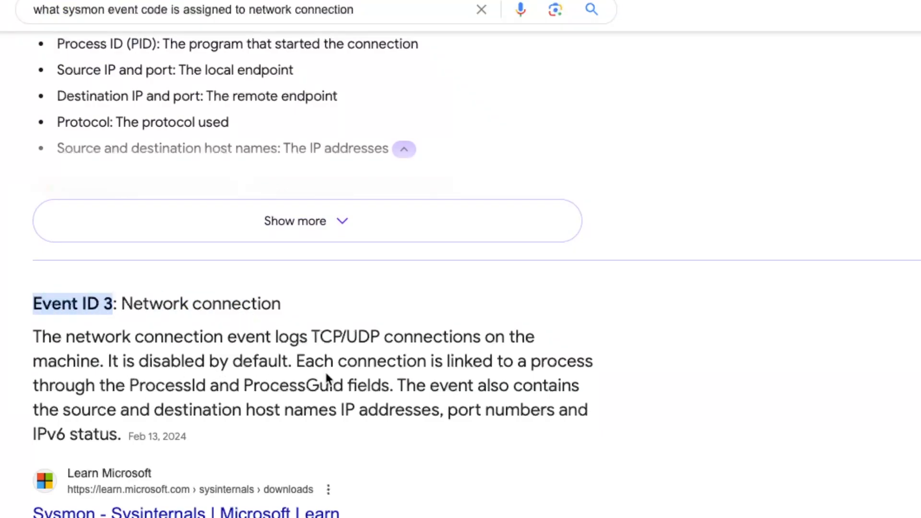
Return to the PS Eclipse room and replace the Splunk query with EventCode=3, running it for May 16, 2022
key("ctrl+shift+Tab")
key("ctrl+shift+Tab")
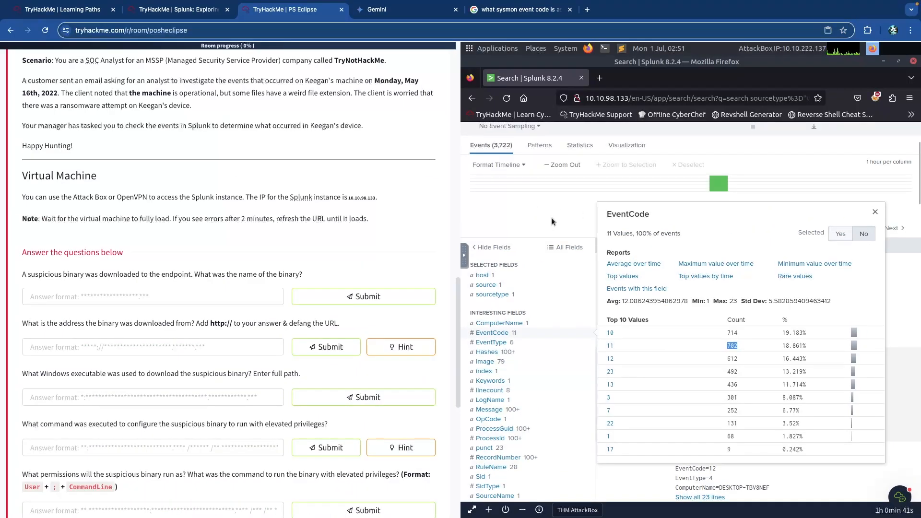
scroll(552, 218, "up", 3)
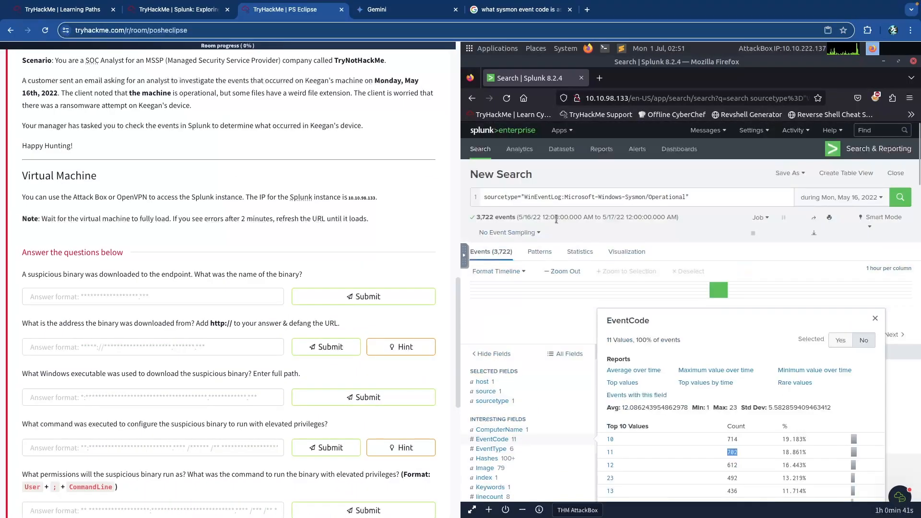
left_click(626, 197)
key("ctrl+a")
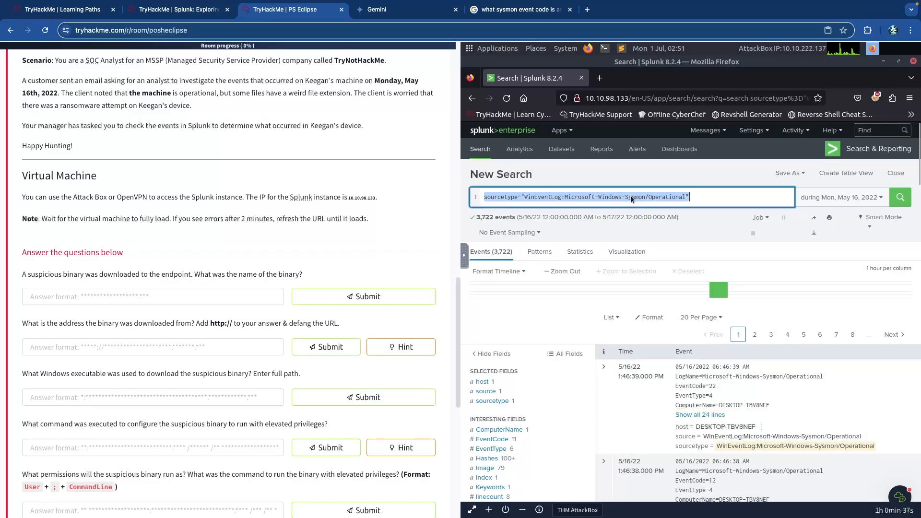
type("EventCode=3")
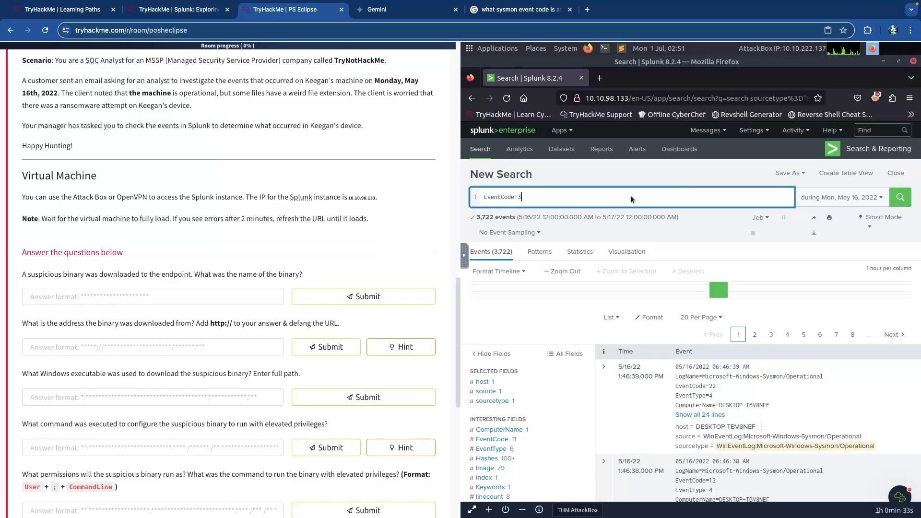
key("Return")
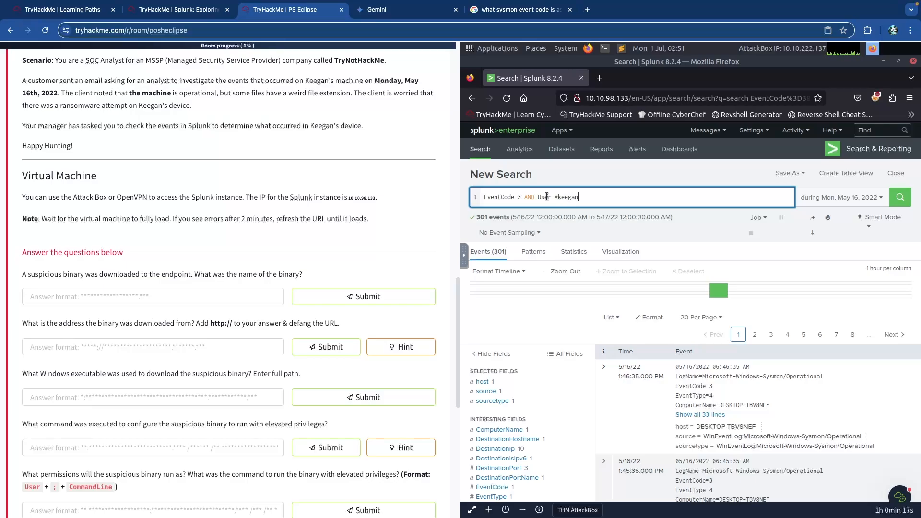
Narrow the search with AND User=* plus the scenario user's name, and inspect the User field's values
key("Return")
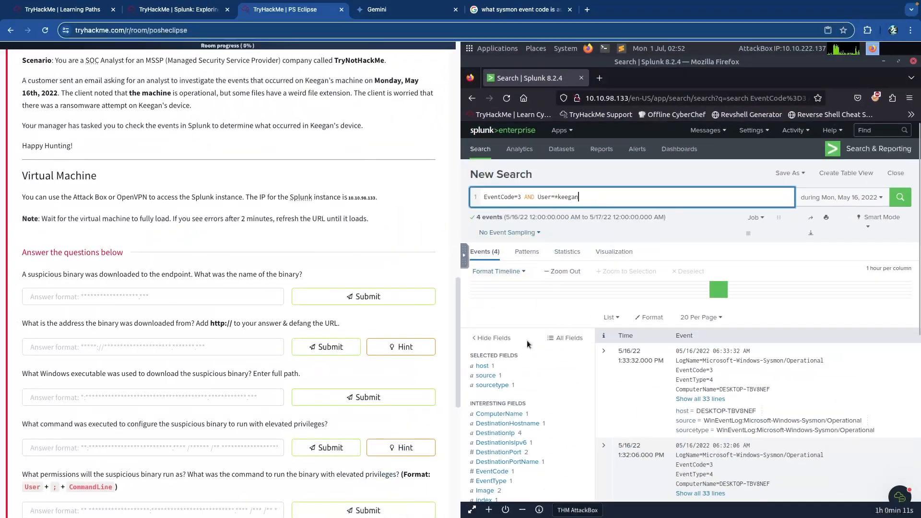
scroll(523, 417, "down", 5)
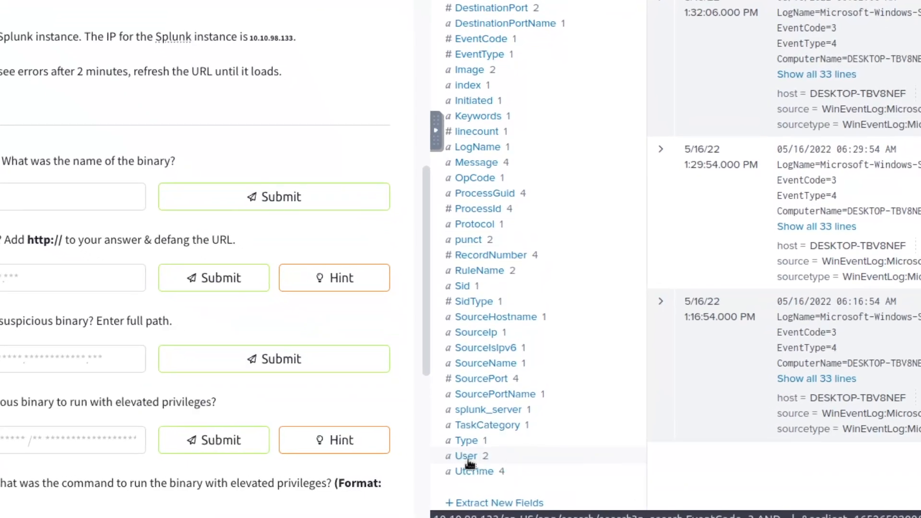
left_click(466, 458)
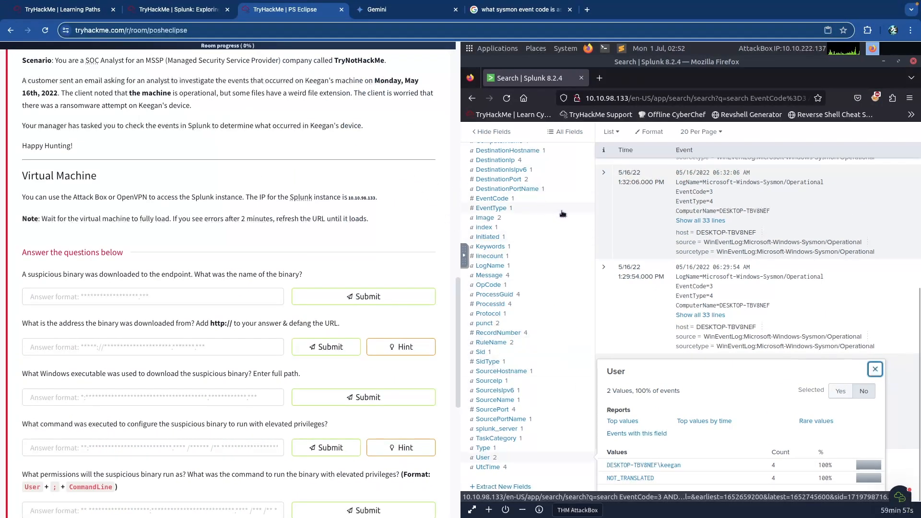
scroll(578, 248, "up", 5)
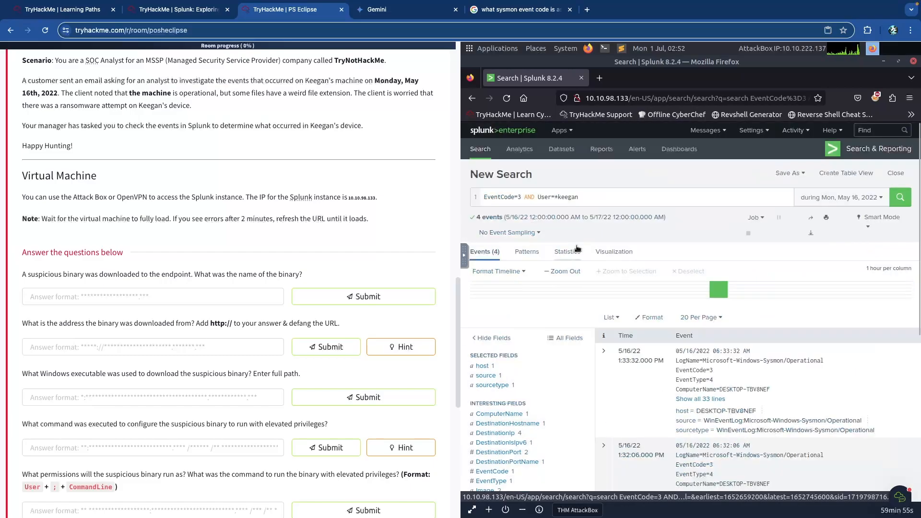
Open the AttackBox in its own browser tab and expand the 1:33:32 PM event to show all 33 lines
left_click(528, 202)
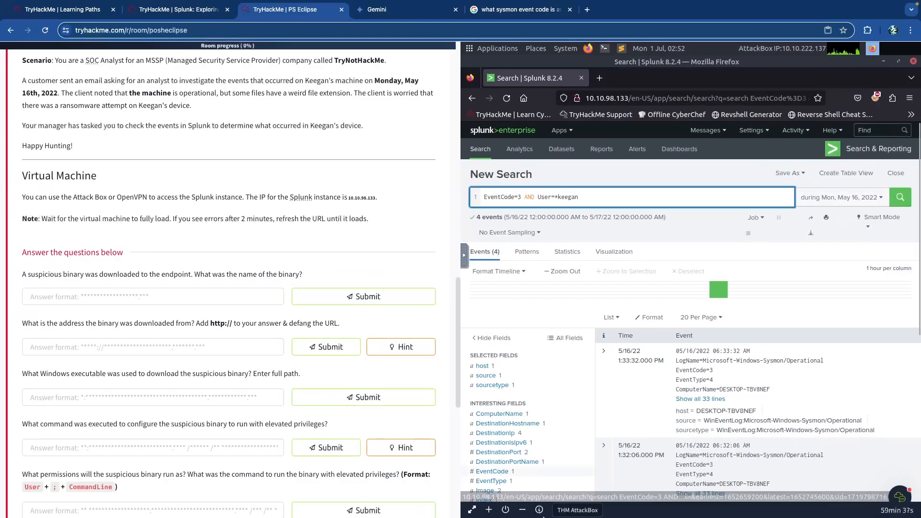
left_click(472, 510)
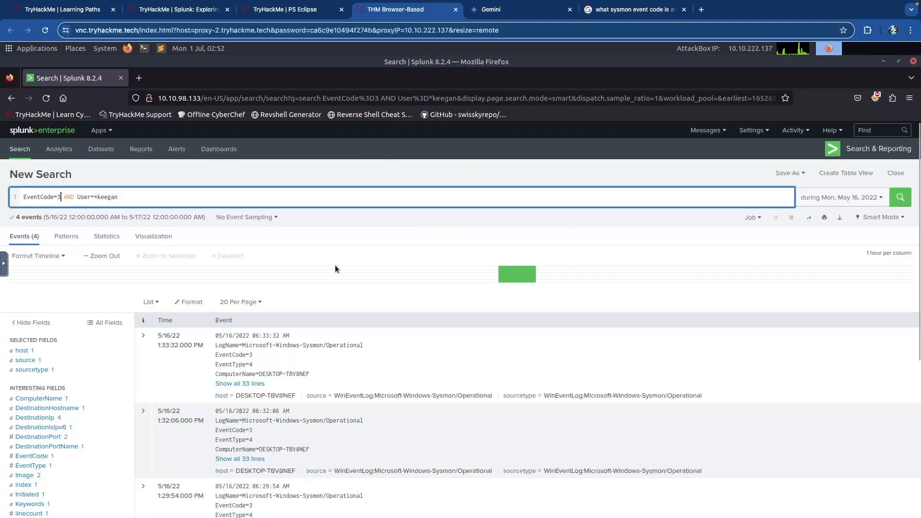
scroll(332, 279, "down", 2)
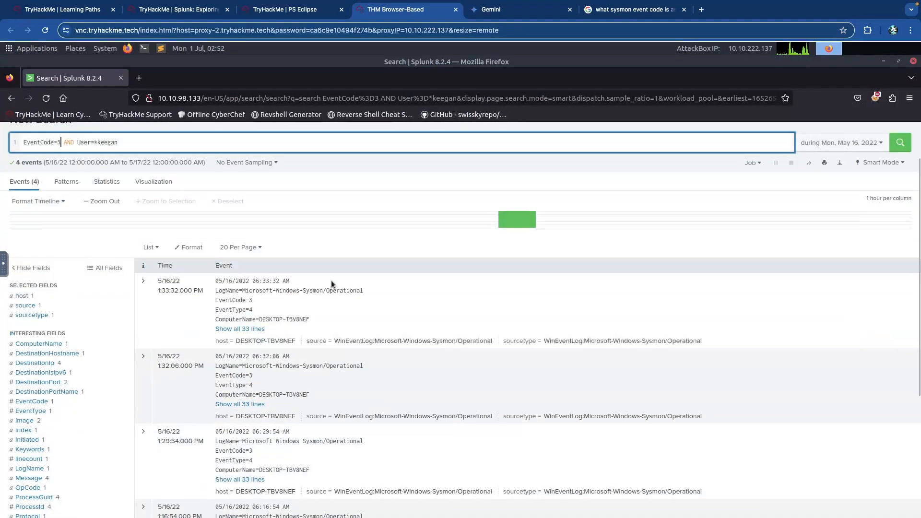
scroll(331, 280, "down", 3)
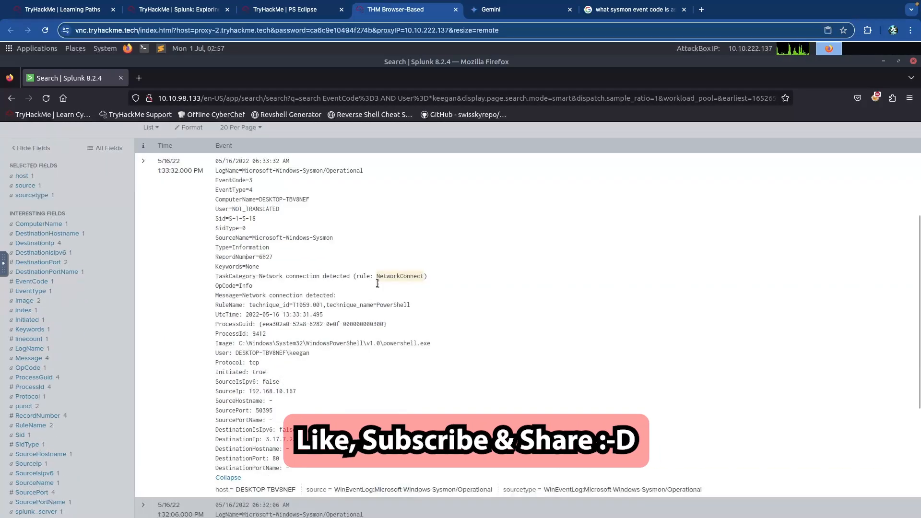
Examine the expanded network connection event's details and the other matching events below it
scroll(377, 283, "down", 3)
scroll(377, 284, "up", 7)
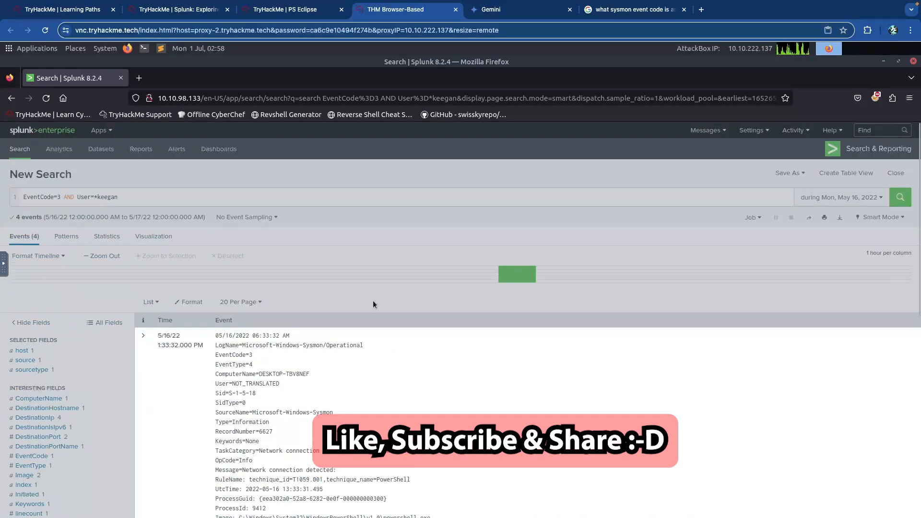
scroll(352, 304, "down", 3)
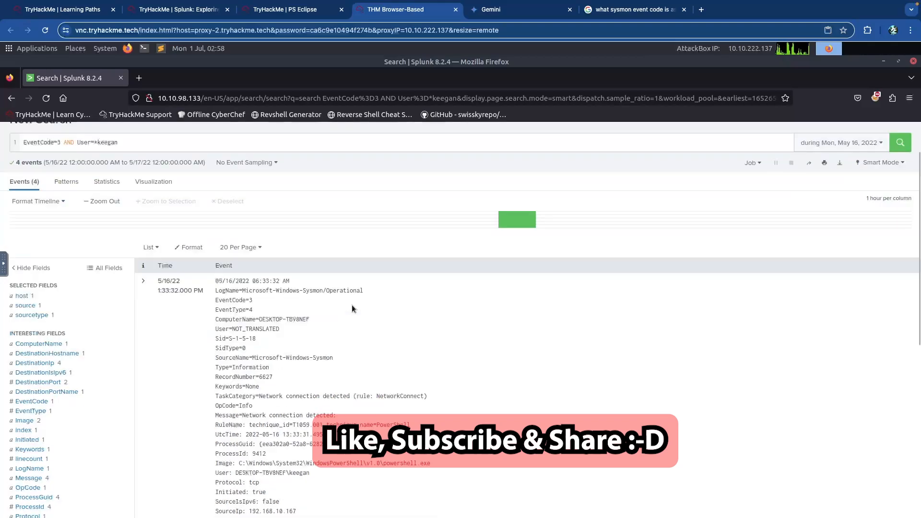
scroll(352, 305, "down", 5)
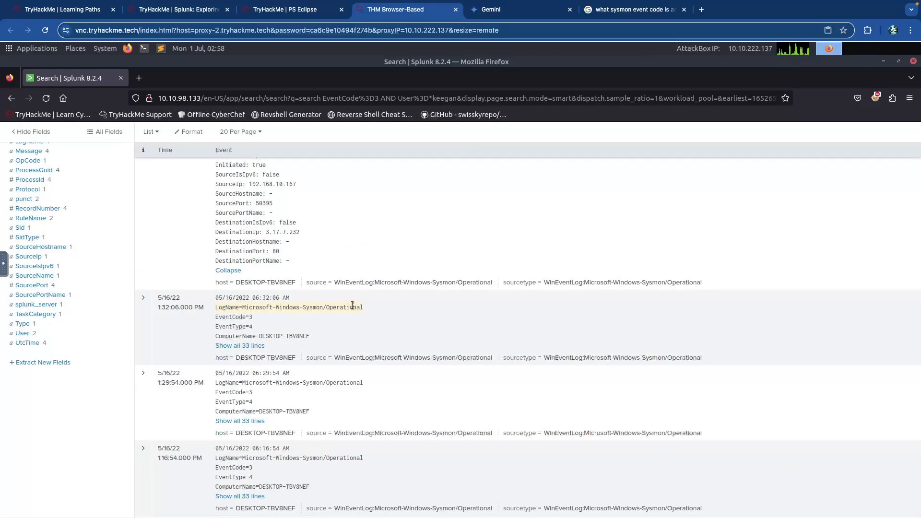
scroll(324, 342, "up", 8)
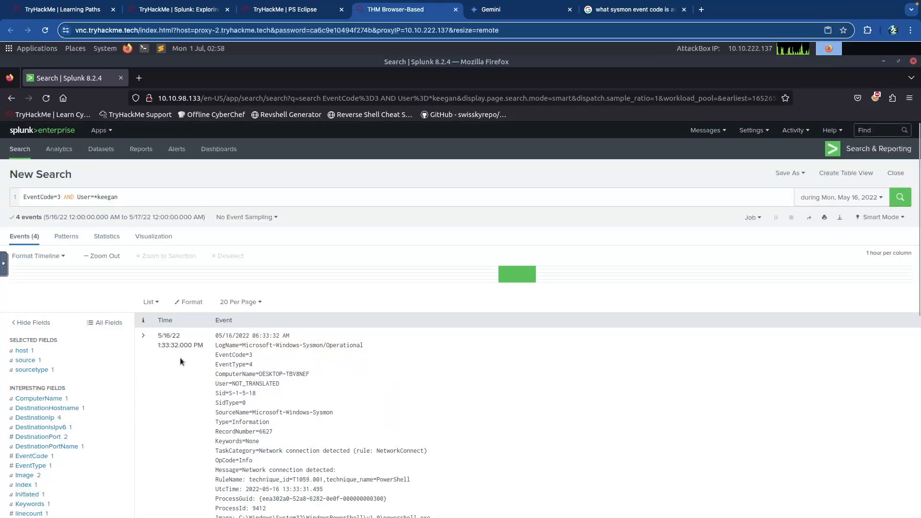
Collapse the expanded 1:33:32 PM event and inspect the Image field's values for the filtered events
left_click(145, 339)
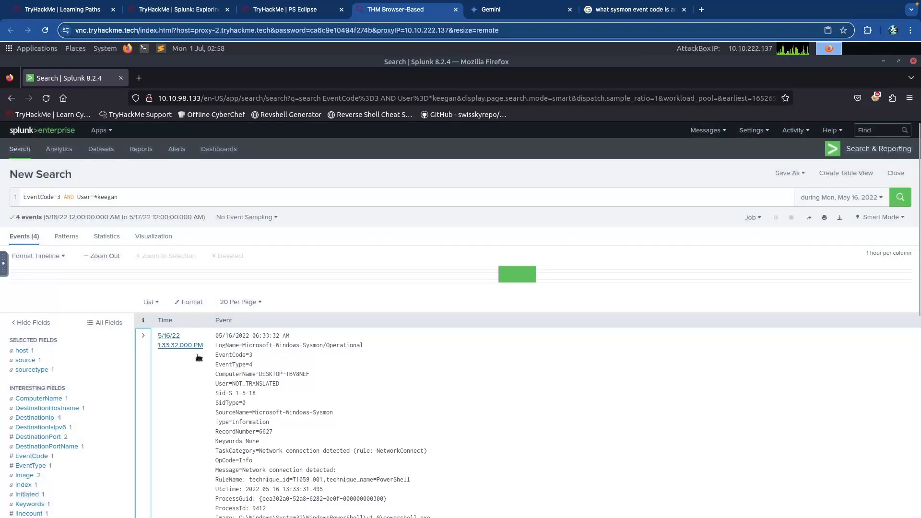
scroll(209, 359, "down", 6)
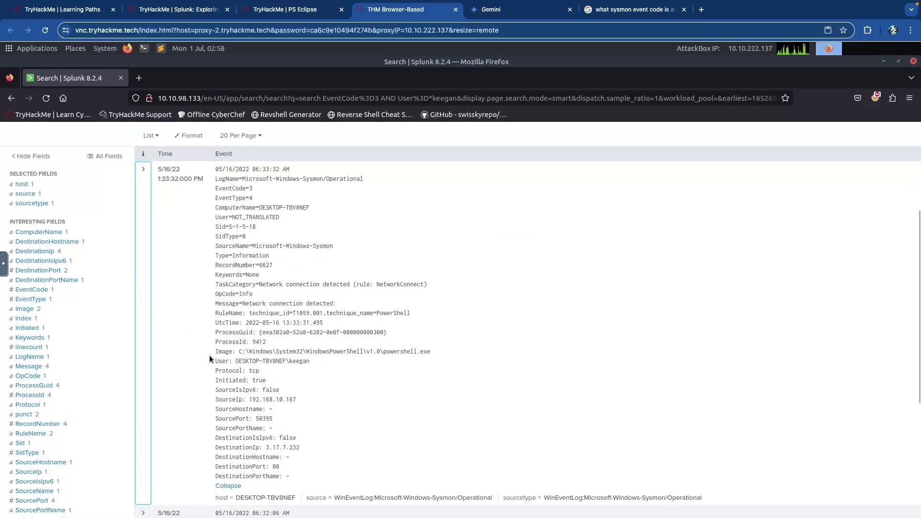
left_click(227, 376)
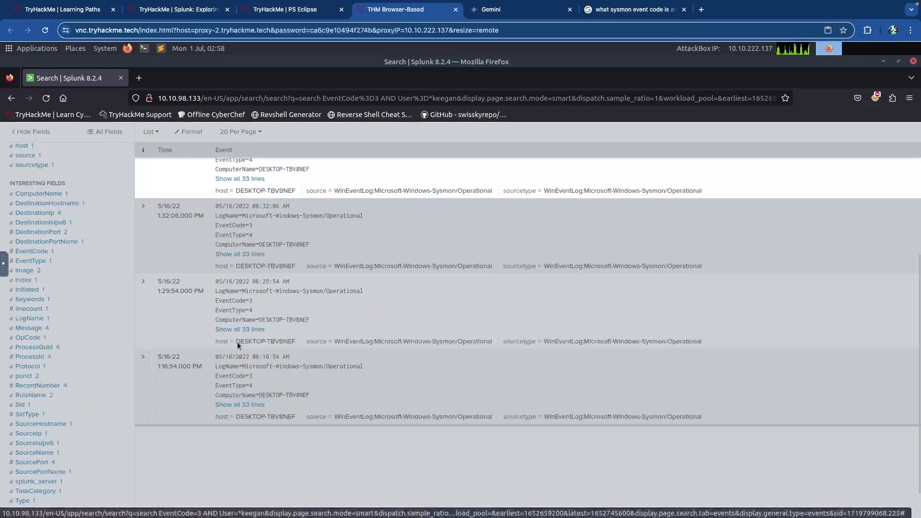
scroll(259, 347, "up", 4)
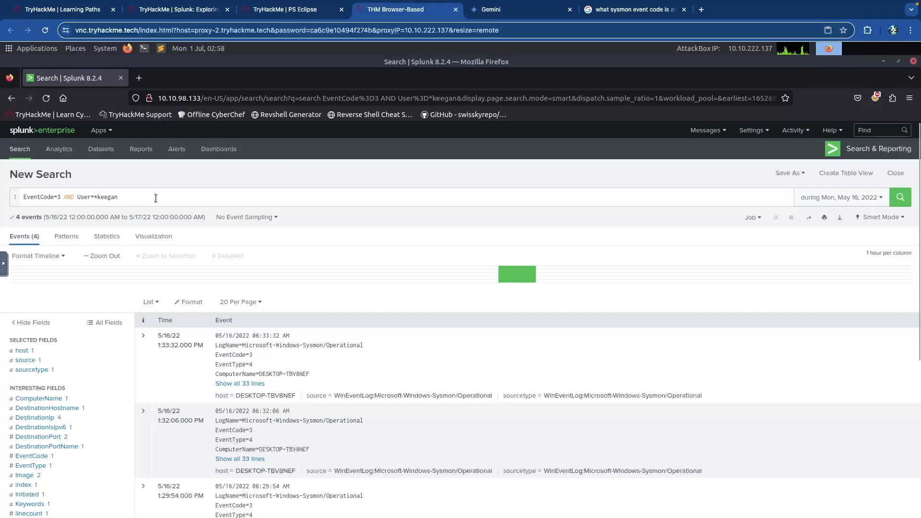
left_click(24, 476)
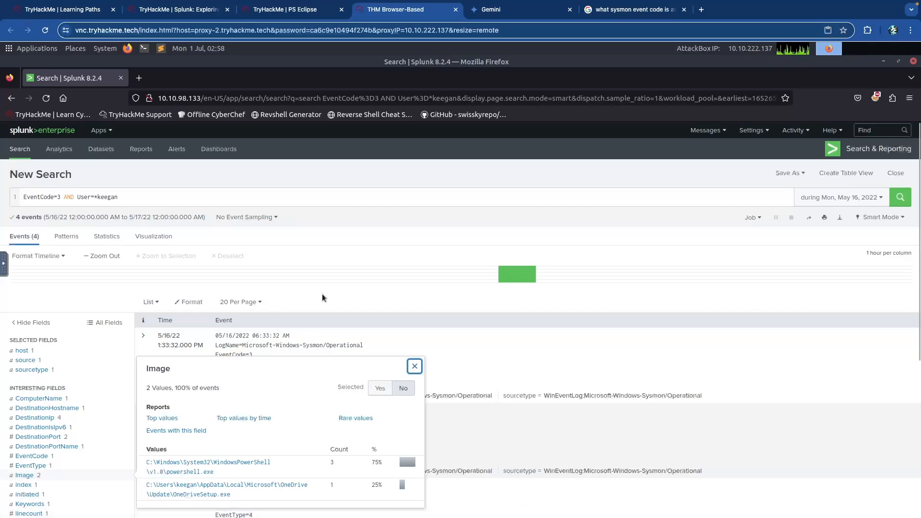
Close the Image field summary and remove the user condition from the search query, leaving only EventCode=3
left_click(325, 301)
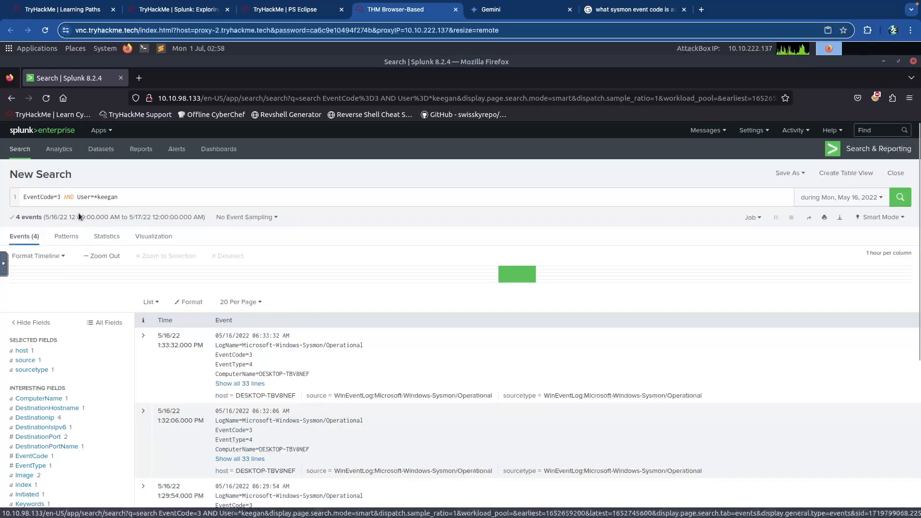
left_click(162, 198)
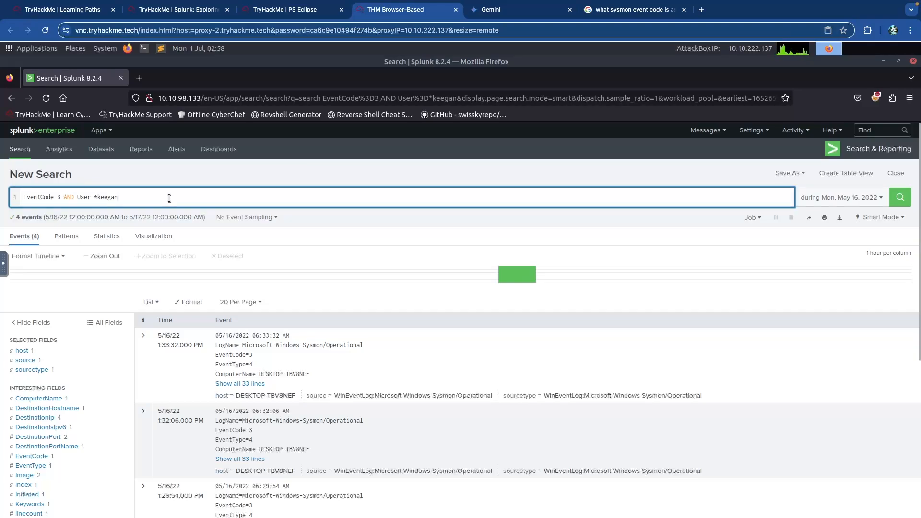
key("BackSpace")
key("BackSpace")
key("BackSpace")
key("BackSpace")
key("BackSpace")
key("BackSpace")
key("BackSpace")
key("BackSpace")
key("BackSpace")
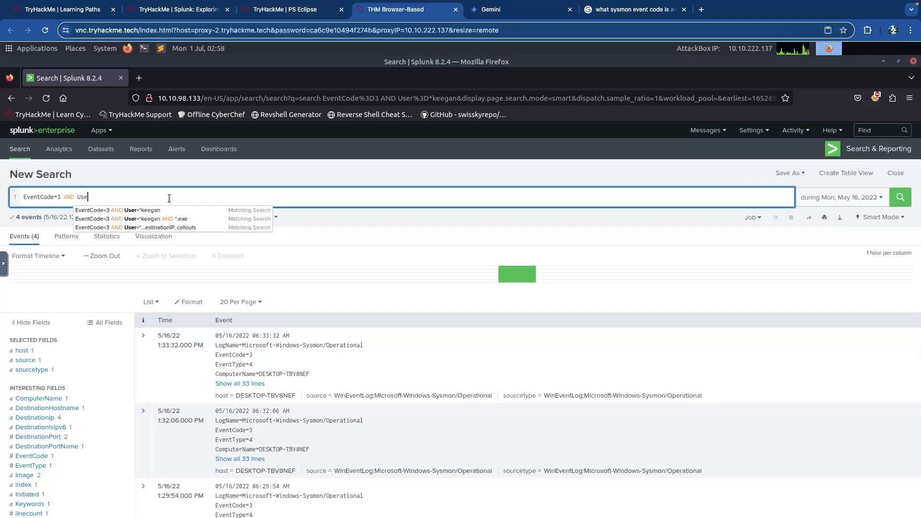
key("BackSpace")
key("BackSpace")
key("BackSpace")
key("BackSpace")
key("BackSpace")
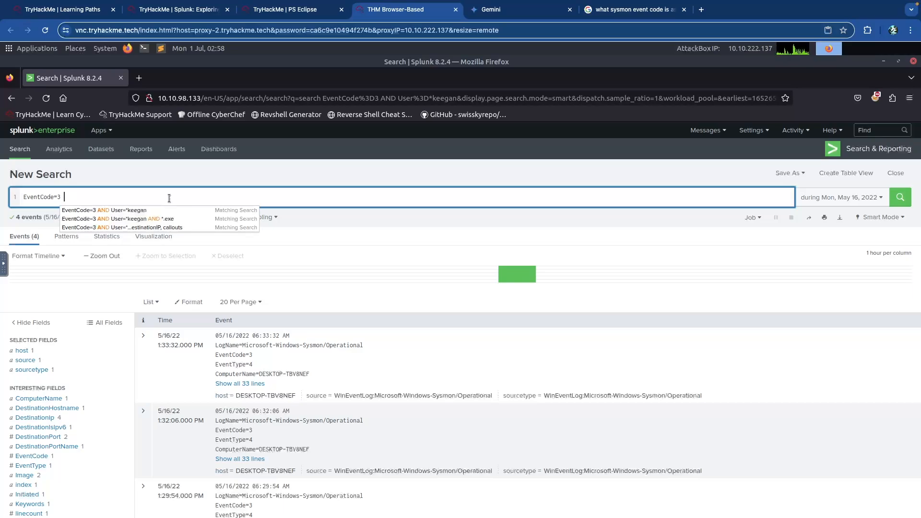
Append | table Image to the EventCode=3 query, run the search, and look through the listed images
type("| ")
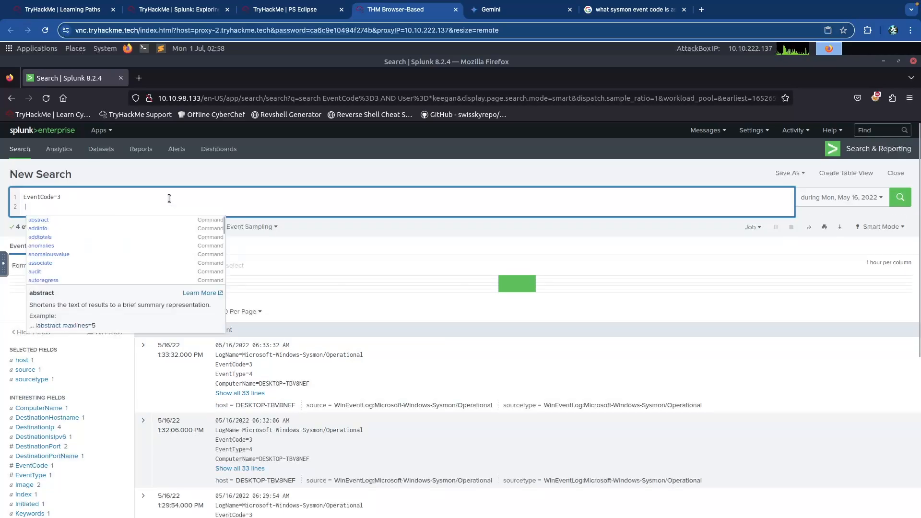
type("ta")
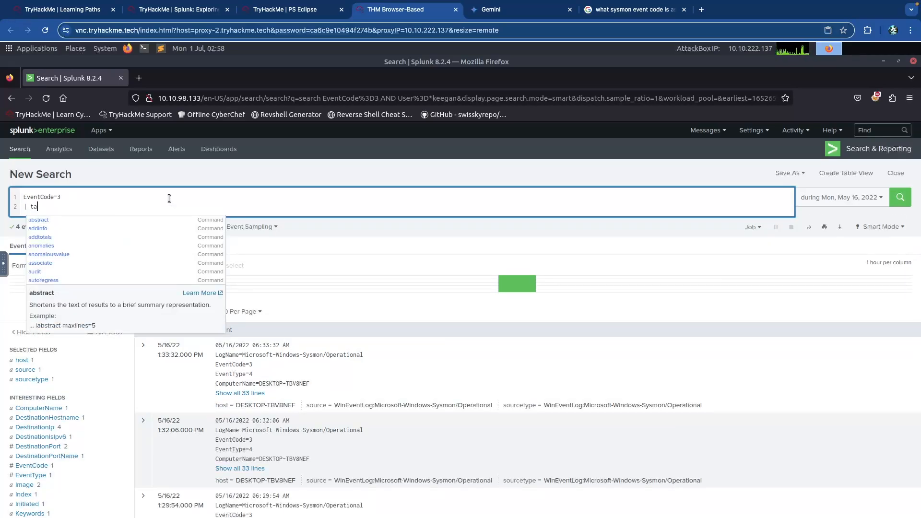
type("ble Image")
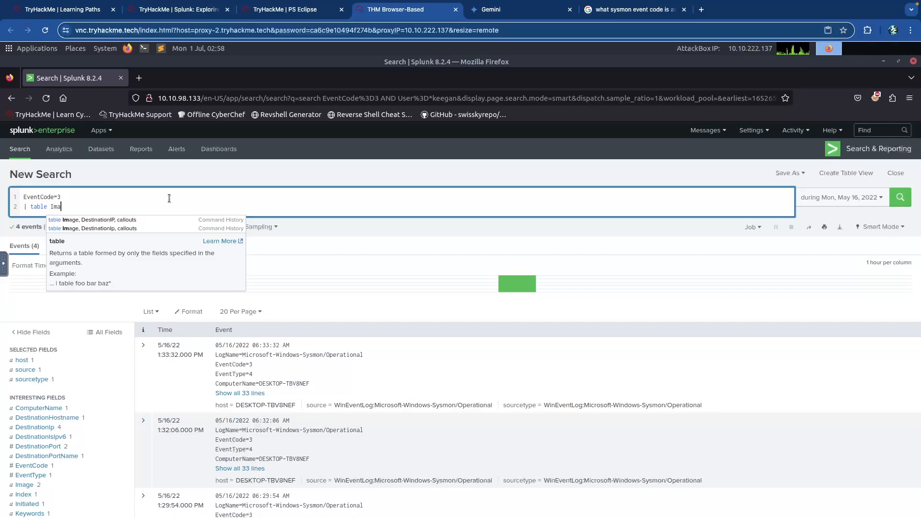
key("Return")
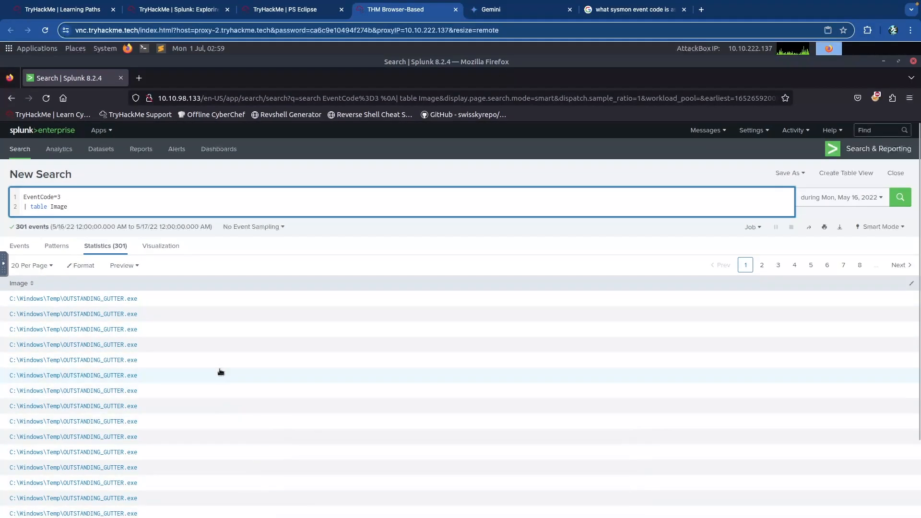
scroll(222, 372, "down", 3)
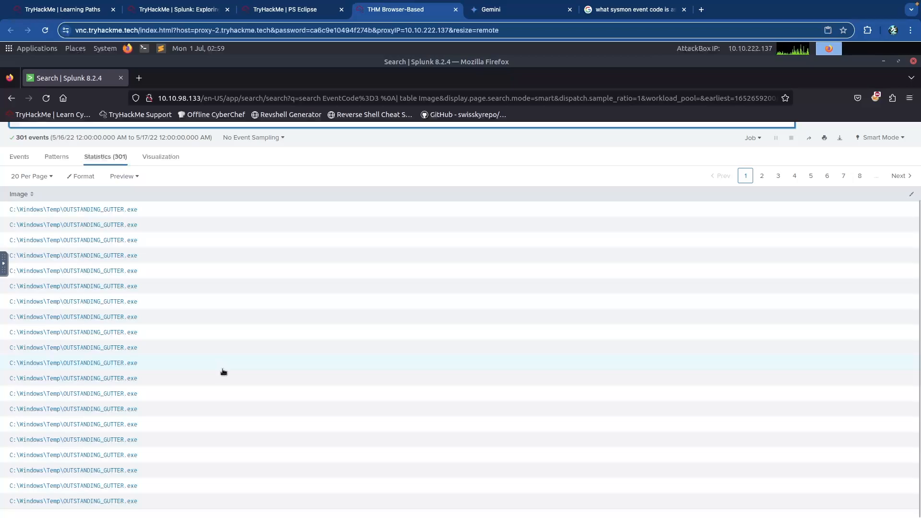
scroll(228, 367, "up", 3)
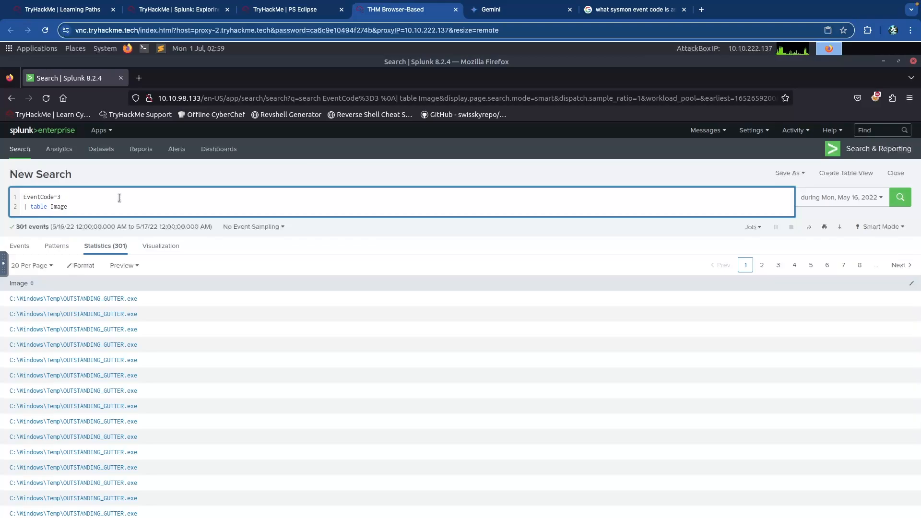
Insert a | stats count line between EventCode=3 and the table command and run the search
key("shift+Return")
type("| s")
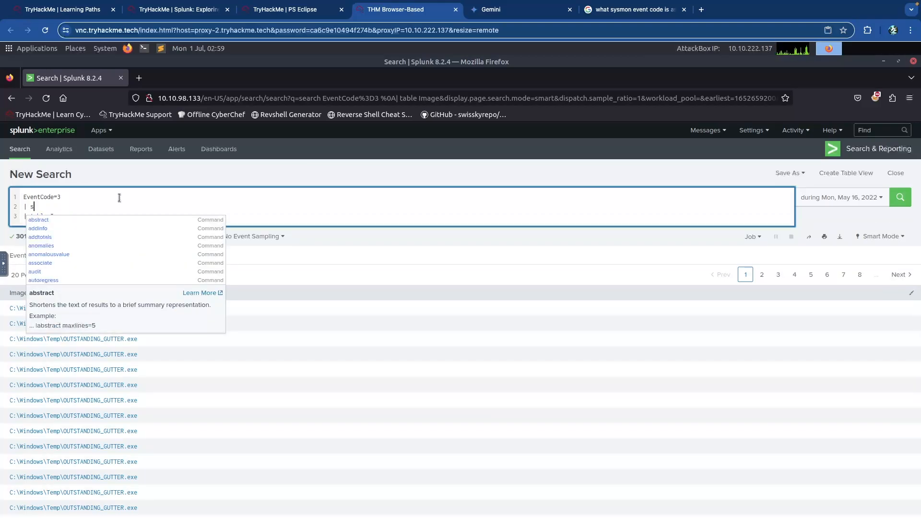
type("tats count")
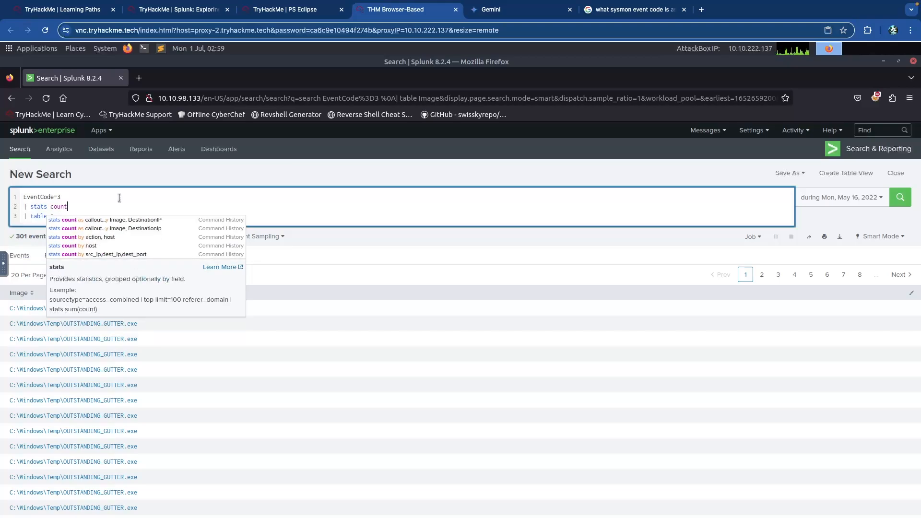
key("Return")
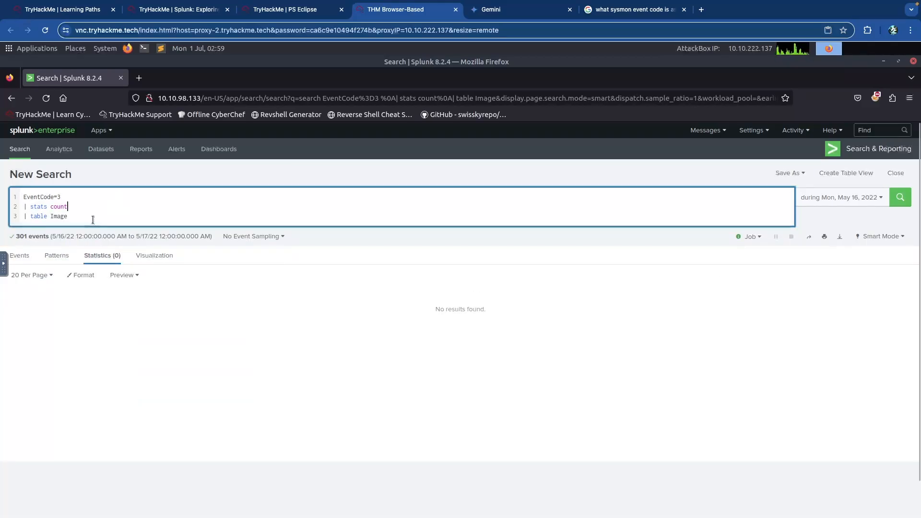
Extend the stats line with "as callouts by Image", add callouts to the table command, and run the search
type("as callouts")
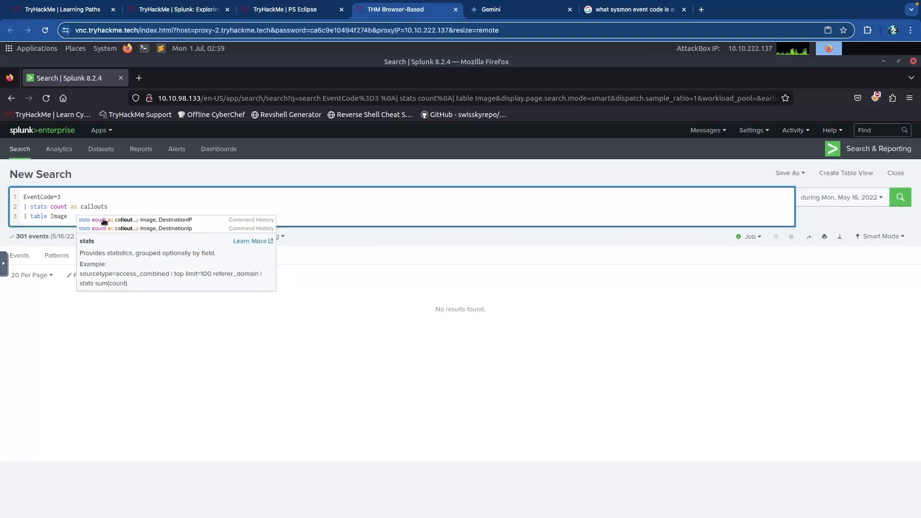
type(" by Image")
key("Return")
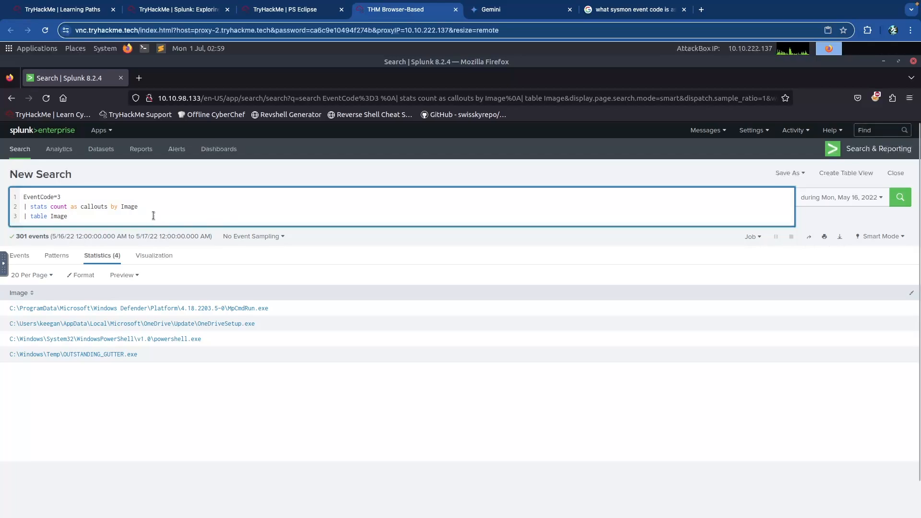
type(", callouts")
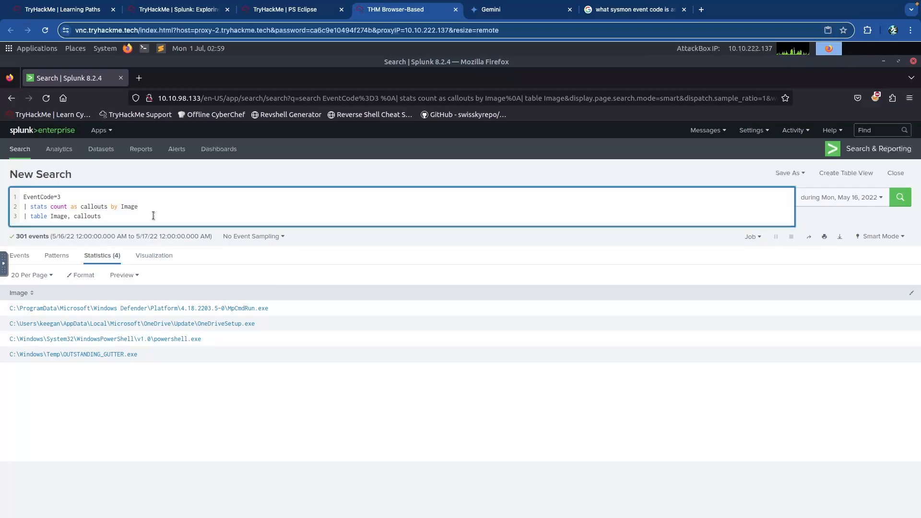
key("Return")
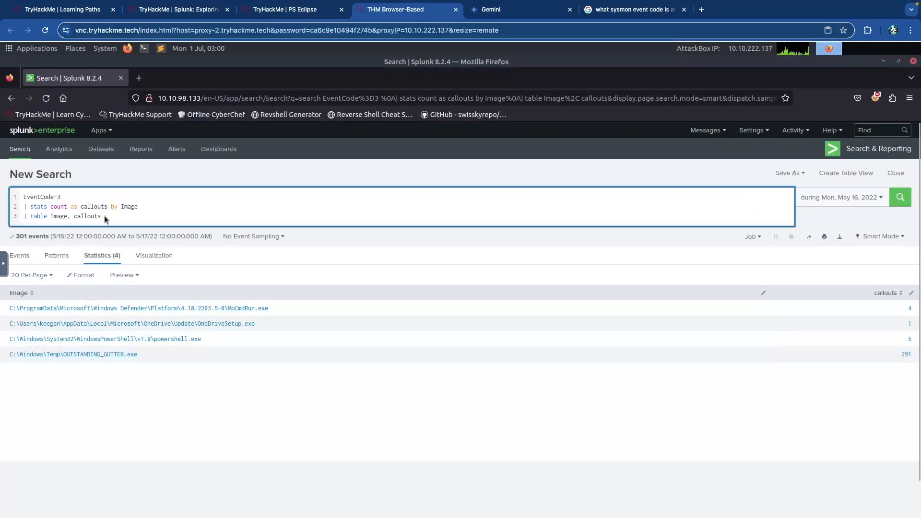
Remove the "as callouts" alias from the stats line so it reads stats count by Image, and rerun the search
double_click(107, 207)
left_click_drag(107, 207, 79, 208)
key("BackSpace")
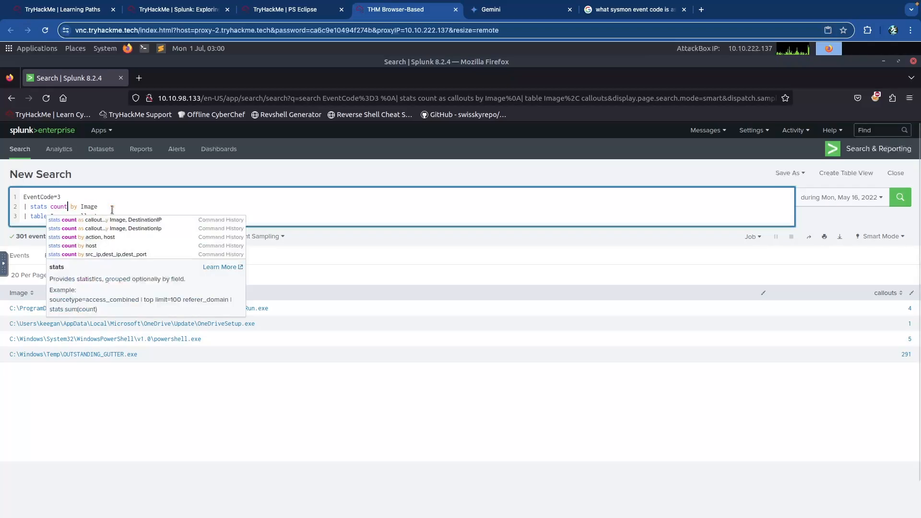
key("Return")
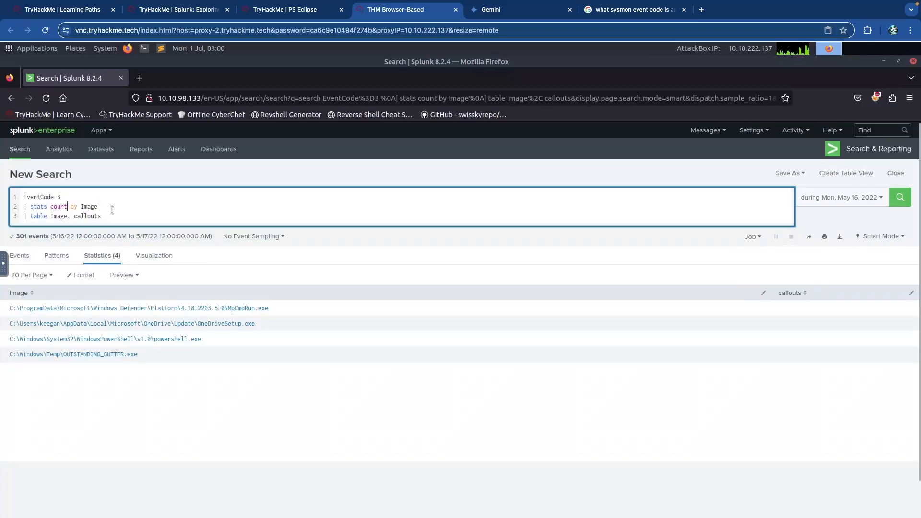
Replace callouts with count in the table command and rerun the search
double_click(94, 217)
key("BackSpace")
key("BackSpace")
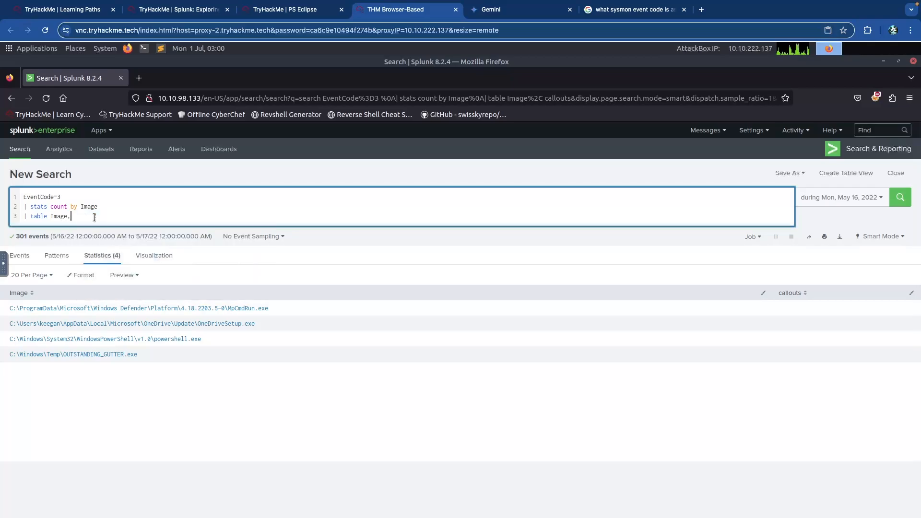
key("BackSpace")
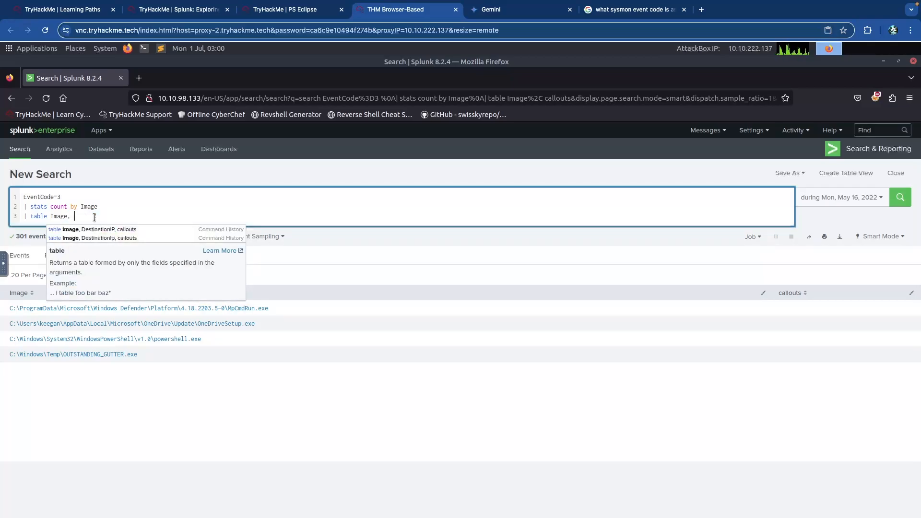
type("count")
key("Return")
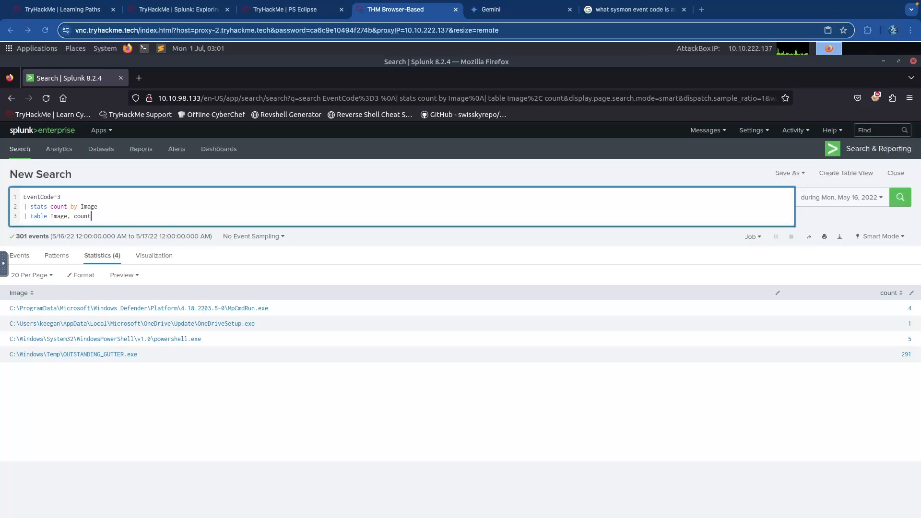
Copy the C:\Windows\System32\WindowsPowerShell\v1.0\powershell.exe path from the Image results
left_click(202, 342)
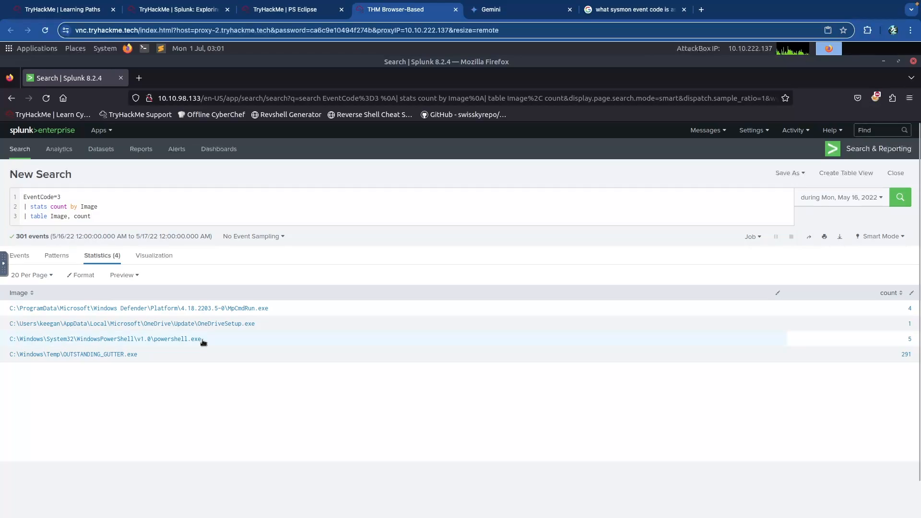
left_click_drag(204, 342, 8, 342)
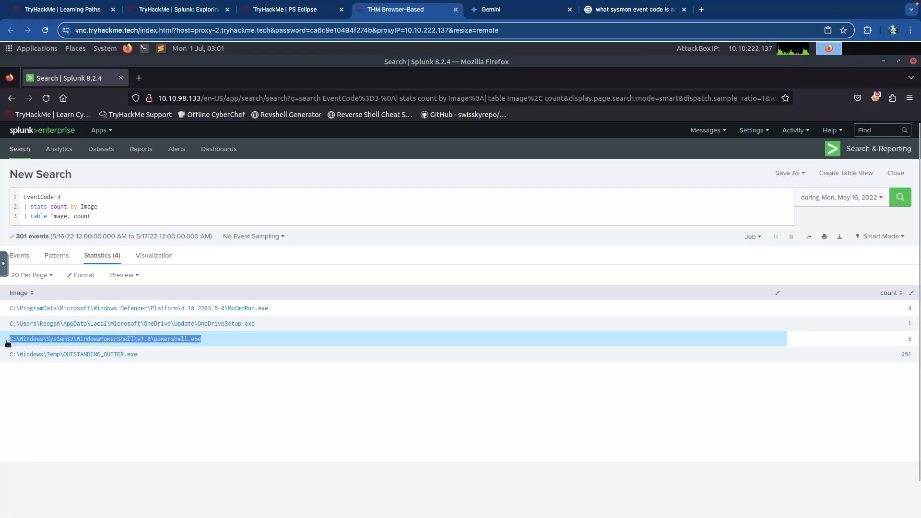
right_click(33, 342)
left_click(53, 351)
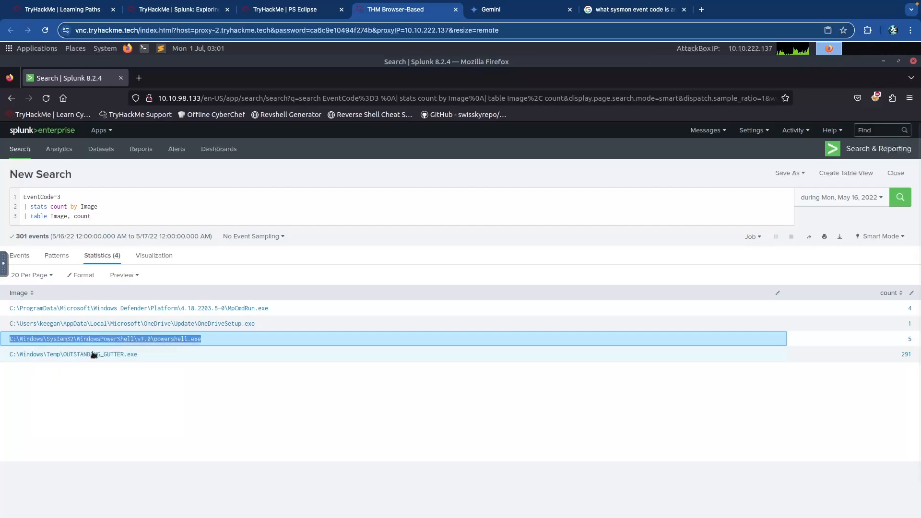
Clear the entire search query and switch the results from the statistics to the events view
left_click(138, 218)
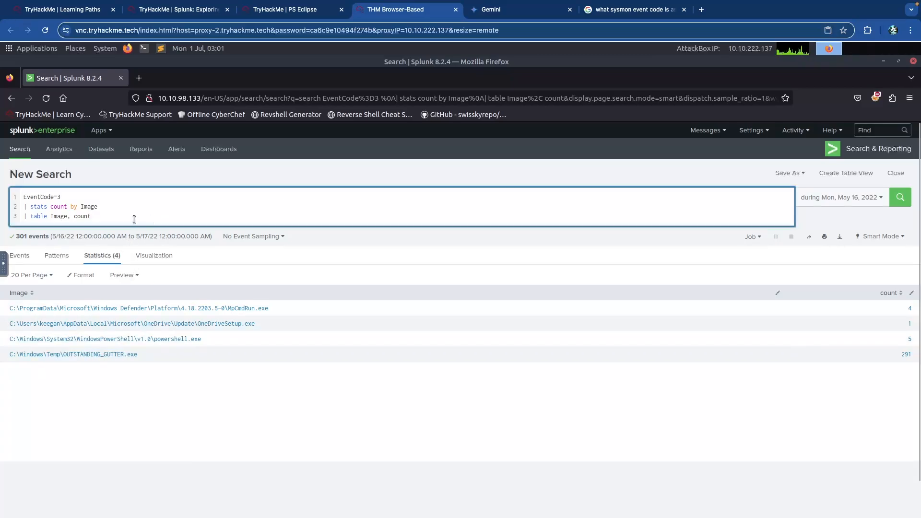
left_click_drag(125, 218, 22, 198)
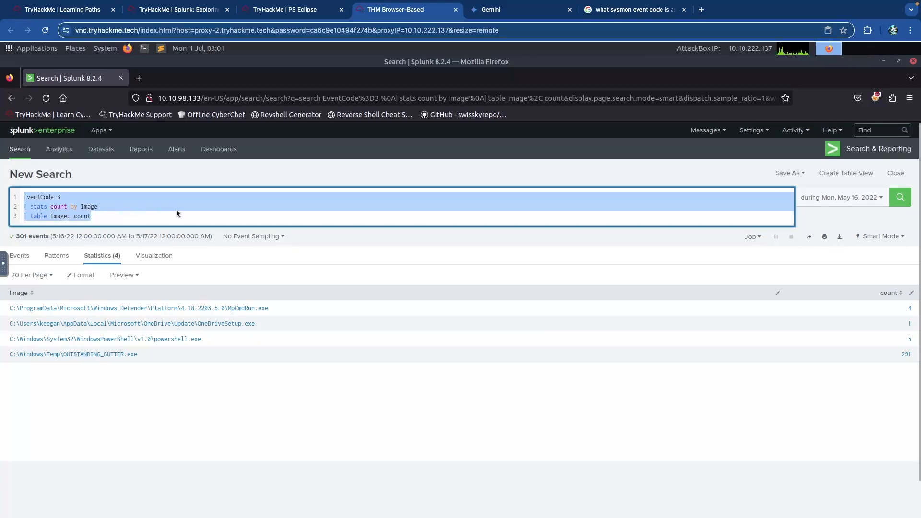
key("BackSpace")
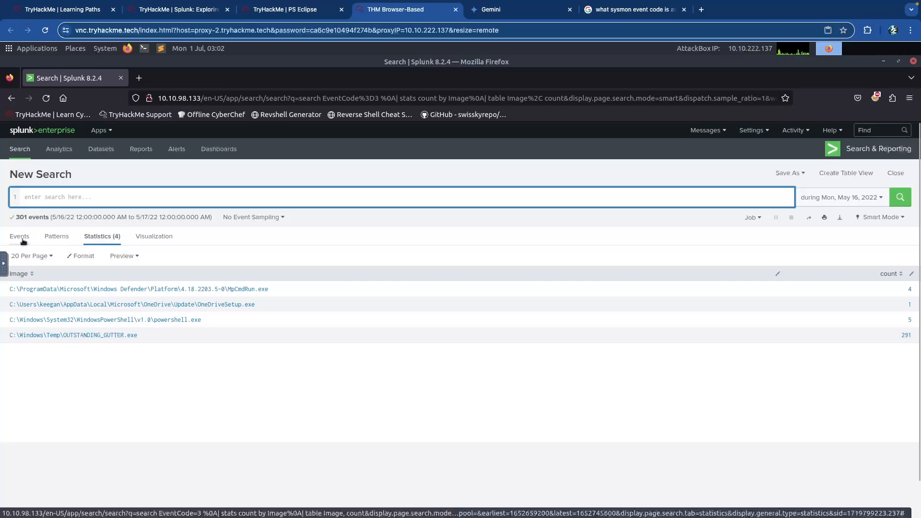
left_click(21, 239)
left_click(115, 197)
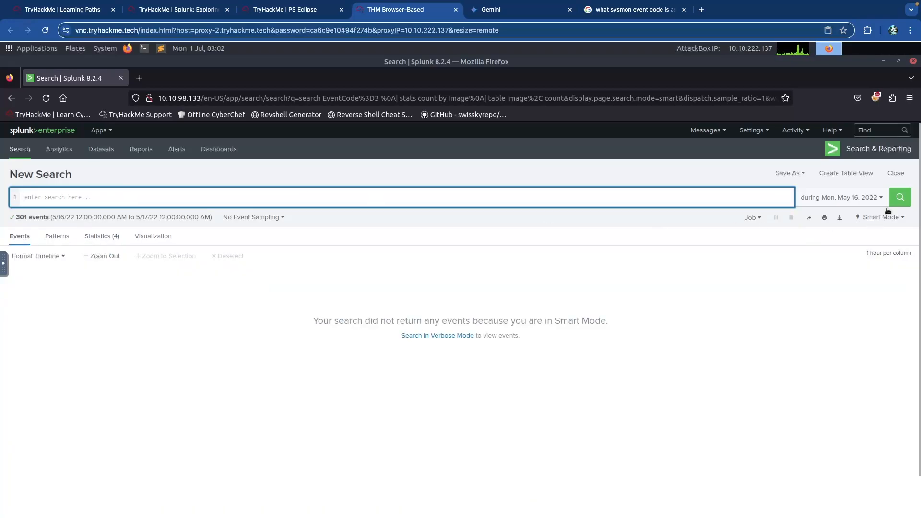
left_click(900, 197)
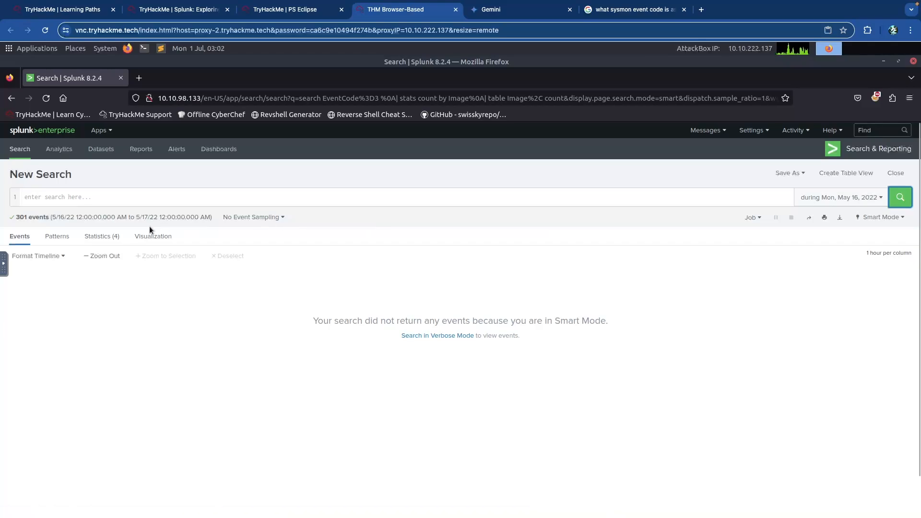
left_click(107, 197)
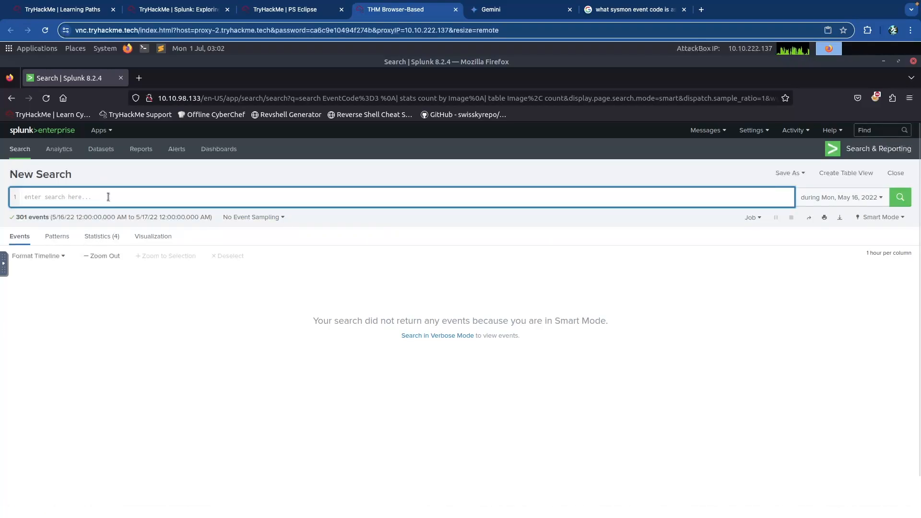
Search for CommandLine=* Image="C:\Windows\System32\WindowsPowerShell\v1.0\powershell.exe", pasting the copied path between the quotes
type("CommandLine=*")
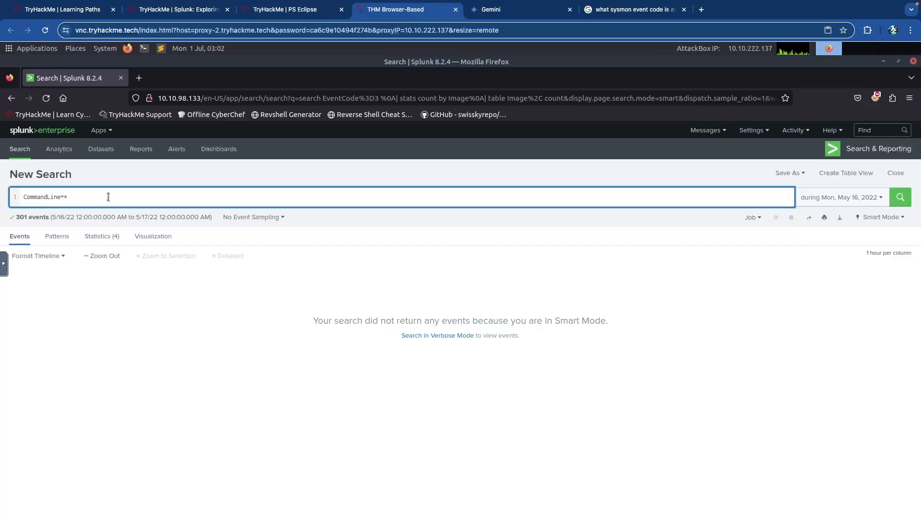
type(" Image=\"")
key("ctrl+v")
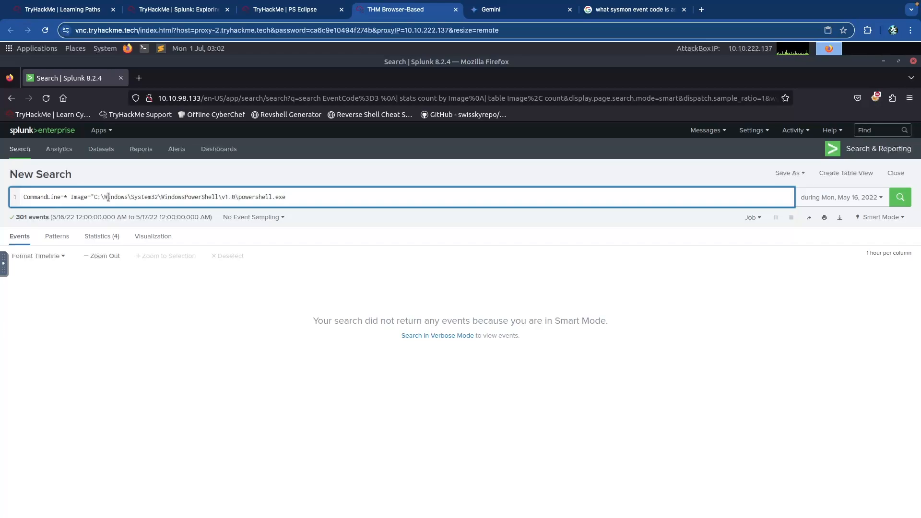
type("\"")
key("Return")
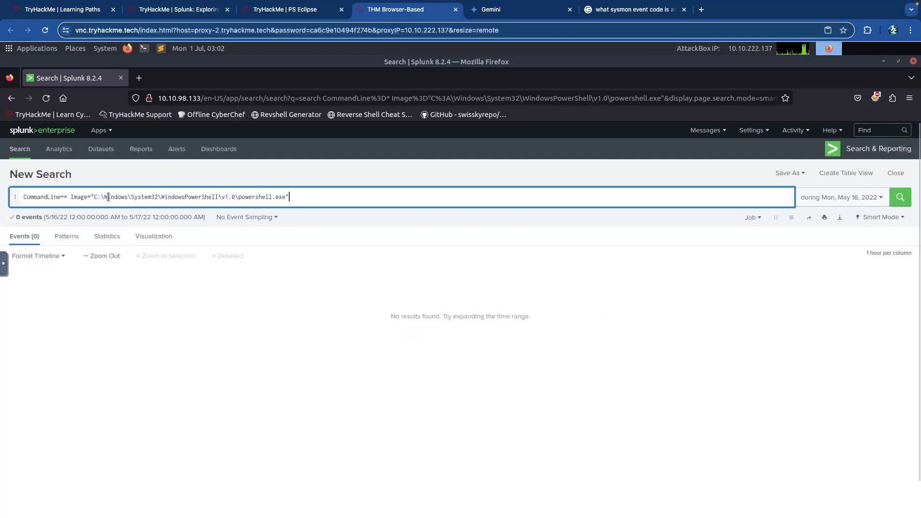
left_click(72, 200)
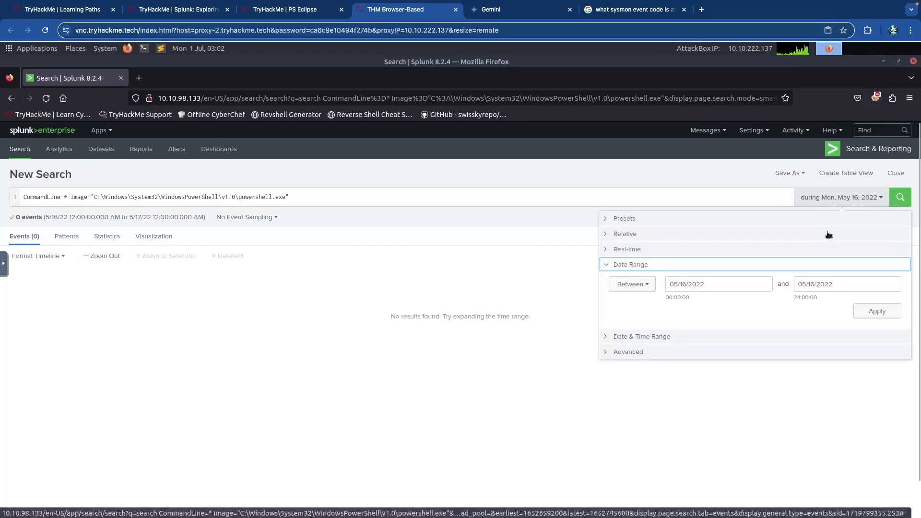
Set the time range to All time and rerun the PowerShell search with every backslash in the Image path doubled
left_click(626, 219)
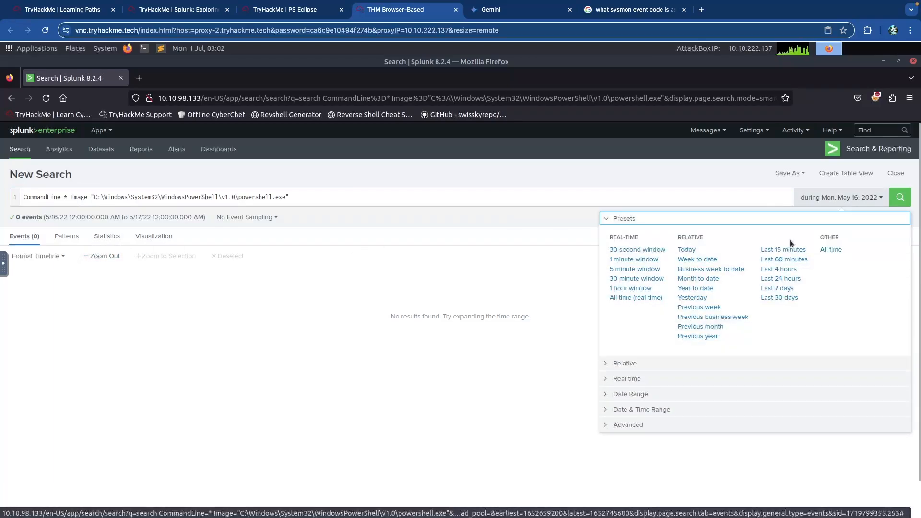
left_click(831, 250)
left_click(901, 198)
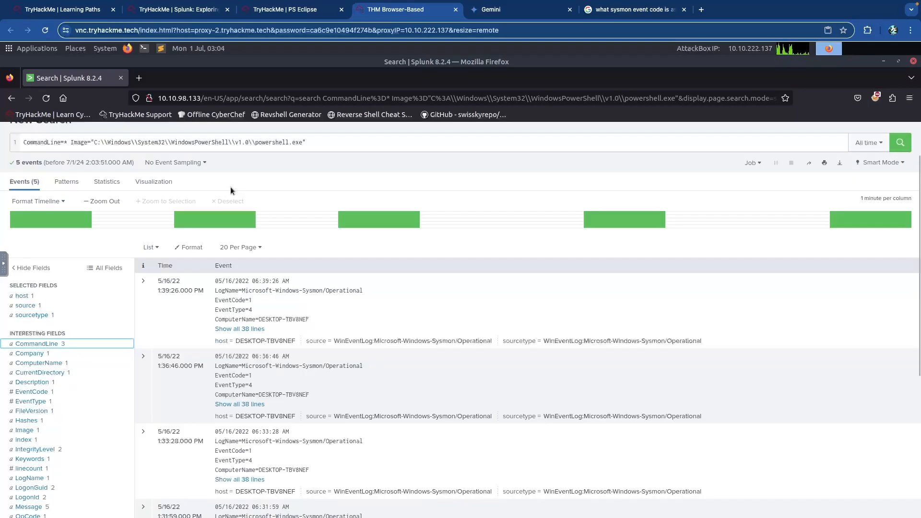
scroll(241, 190, "up", 2)
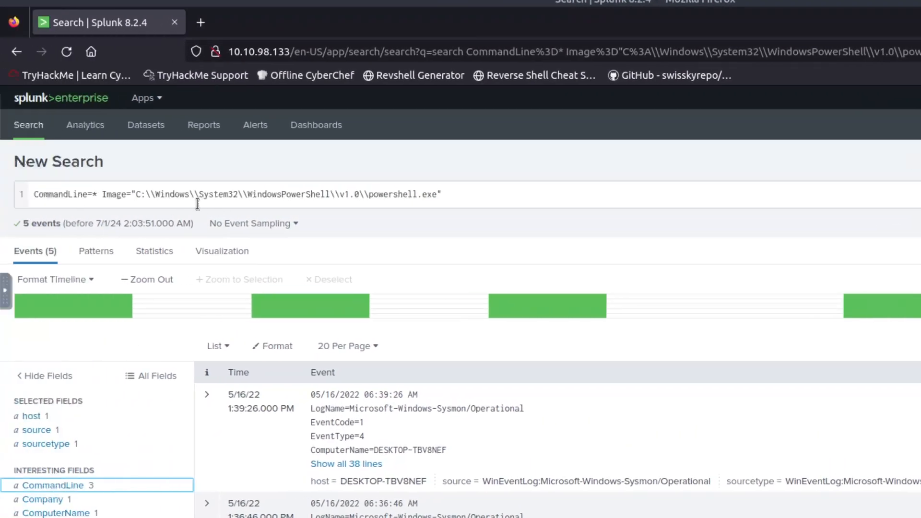
Examine the doubled backslashes separating the folders of the Image path in the search query
left_click_drag(136, 194, 436, 195)
left_click(440, 196)
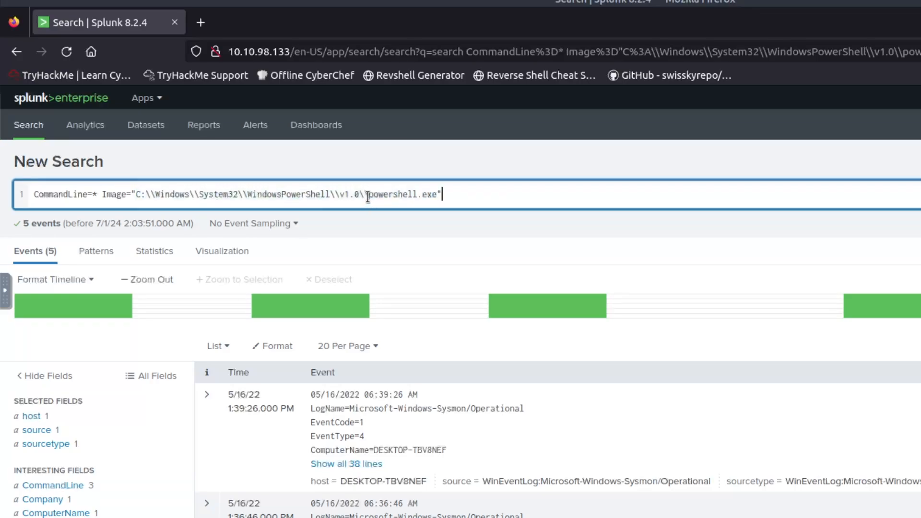
left_click(337, 195)
left_click(244, 194)
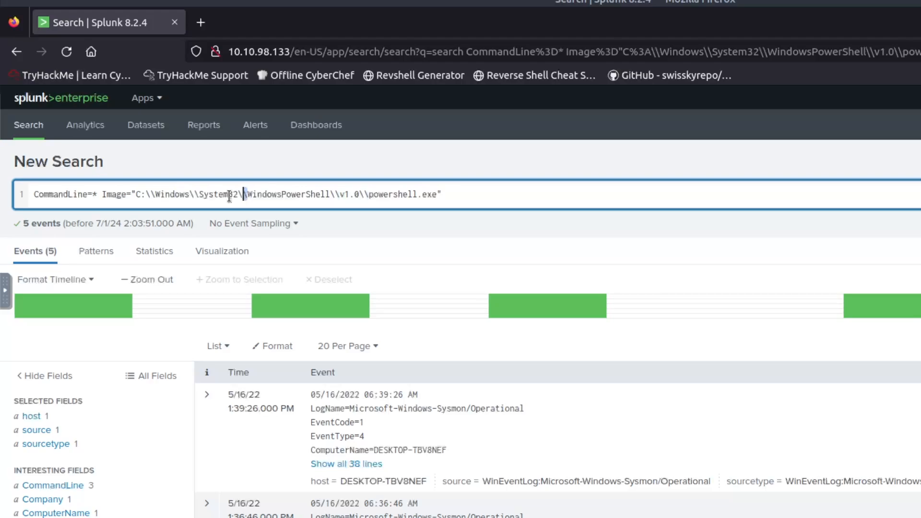
left_click(196, 196)
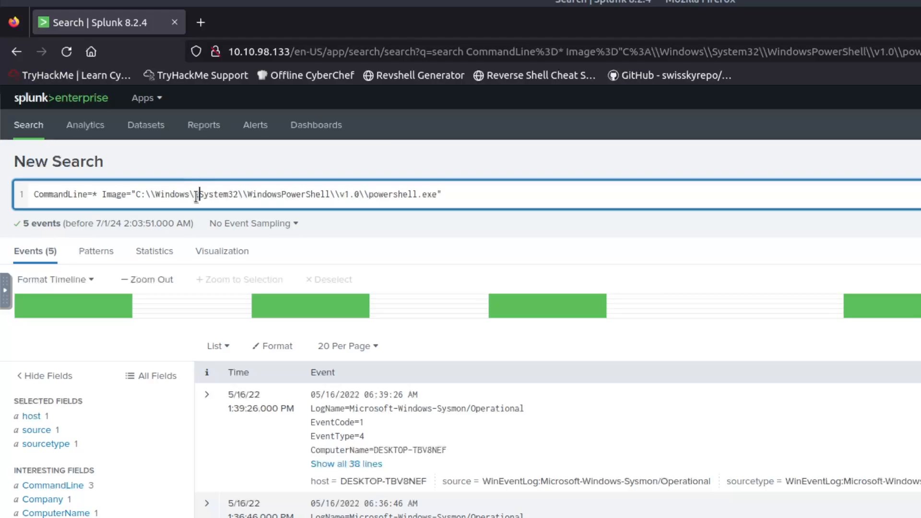
left_click(154, 194)
left_click_drag(152, 194, 158, 198)
left_click(156, 195)
left_click(169, 195)
Go back to the single-backslash search to inspect its path separators, and return to the doubled-backslash search
left_click(21, 55)
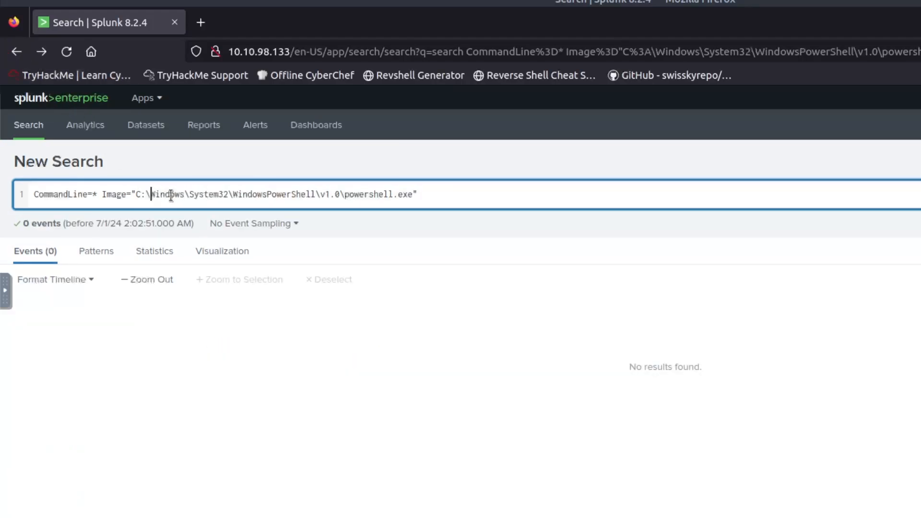
left_click(190, 195)
left_click(234, 196)
left_click(321, 195)
left_click(345, 195)
left_click(41, 51)
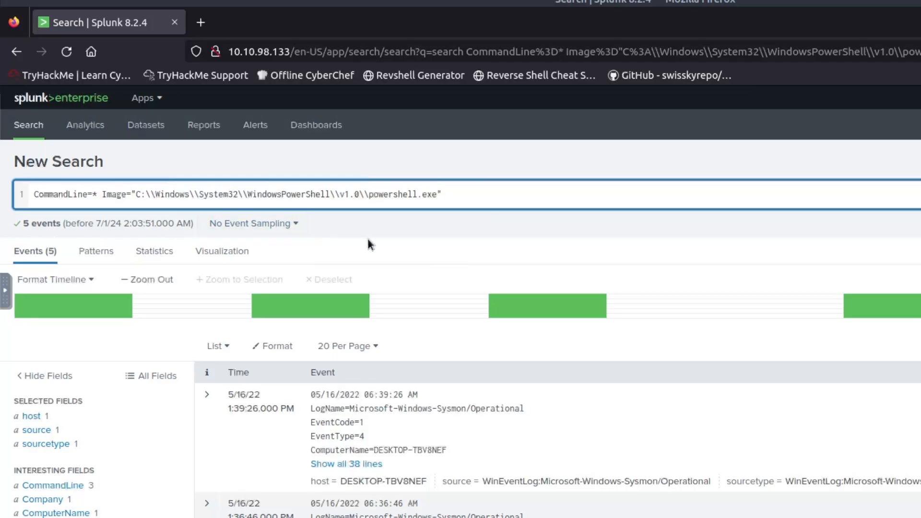
Look through the matching powershell.exe events from May 16th, 2022 and their timestamps
scroll(373, 240, "down", 3)
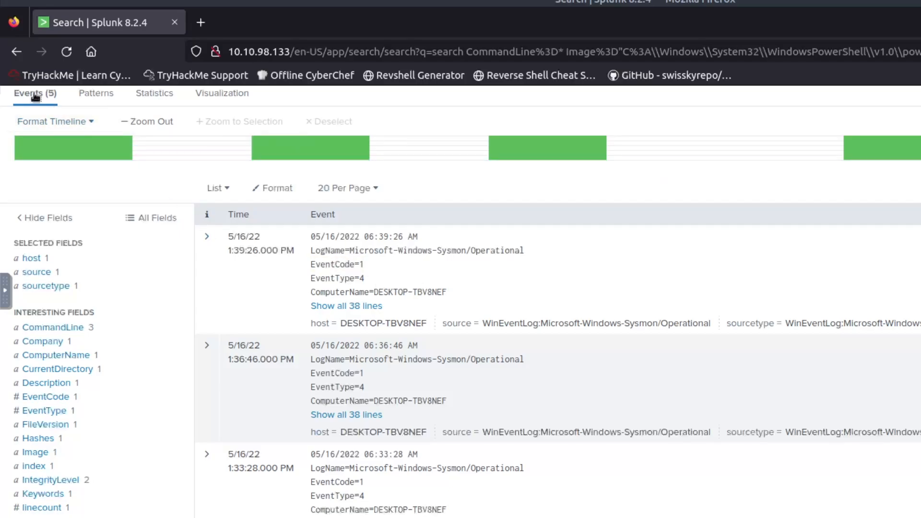
scroll(271, 248, "up", 3)
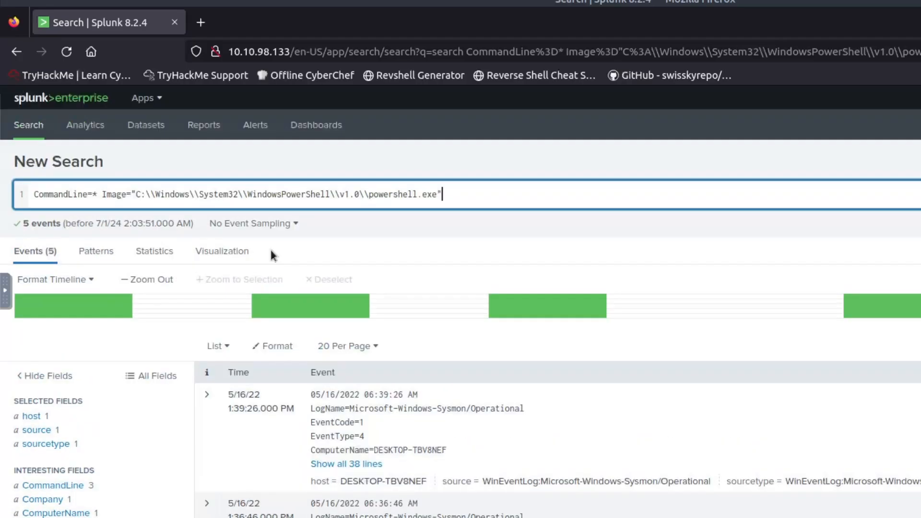
scroll(270, 248, "down", 5)
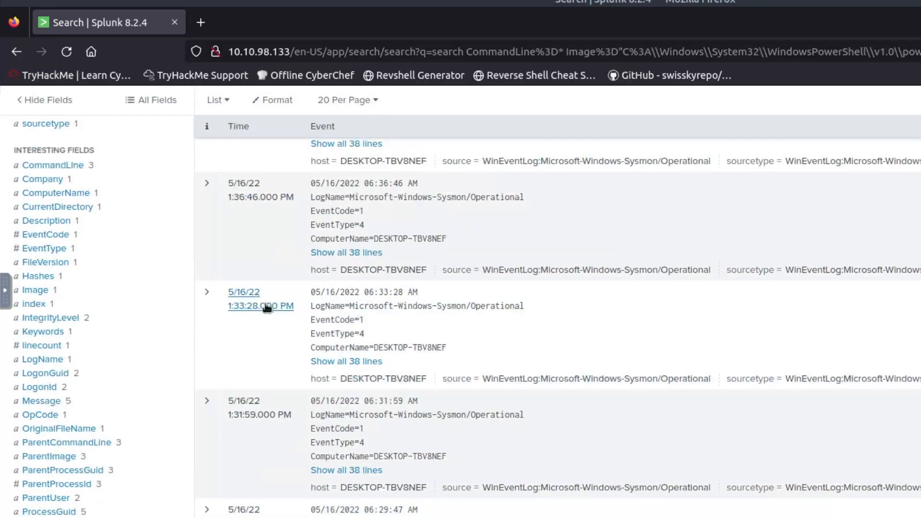
scroll(267, 308, "down", 2)
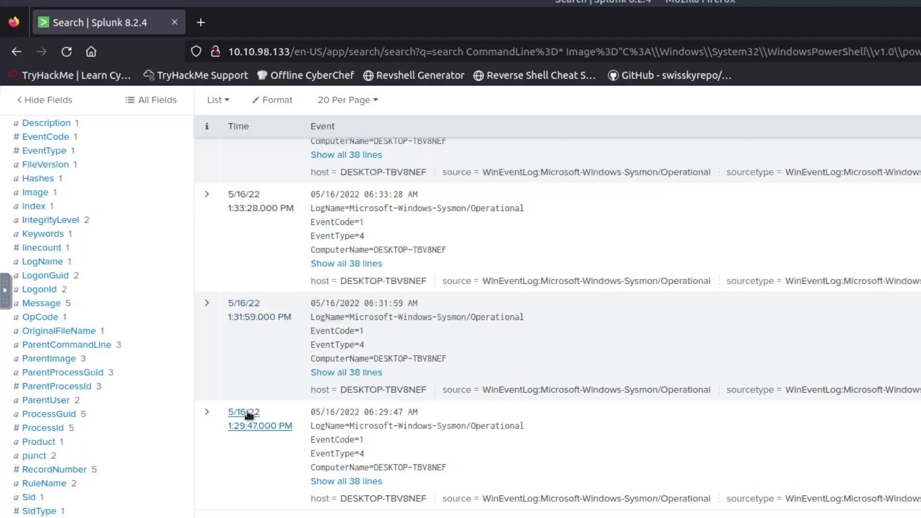
scroll(249, 416, "up", 8)
scroll(250, 407, "down", 2)
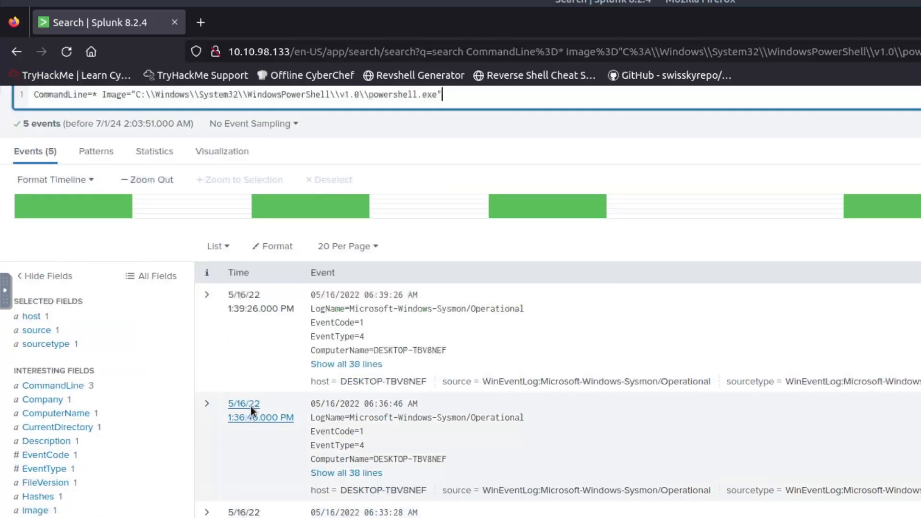
scroll(250, 407, "down", 6)
scroll(240, 338, "up", 6)
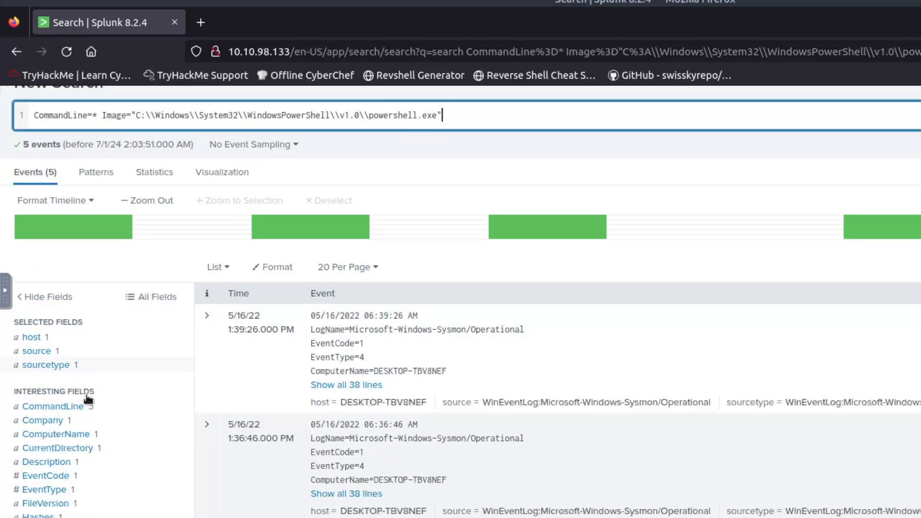
Examine the values of the CommandLine field and copy the full encoded powershell.exe -exec bypass -enc command
left_click(52, 407)
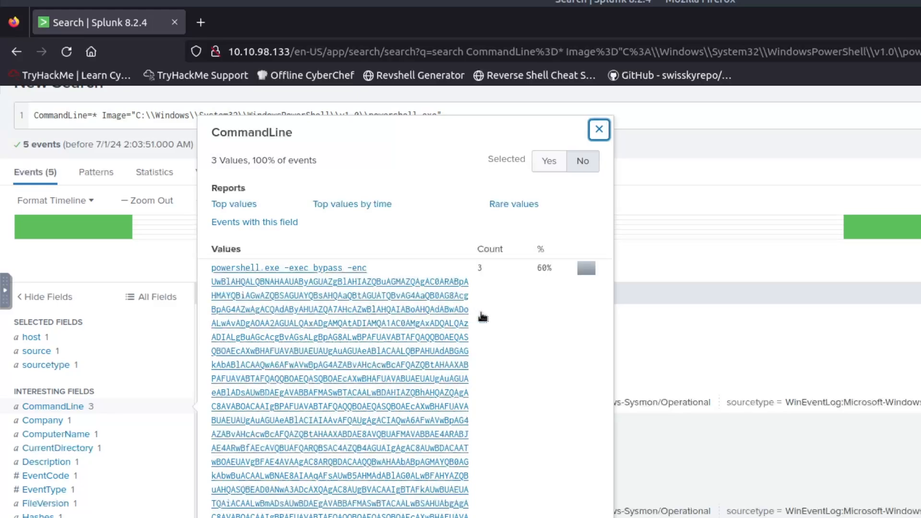
scroll(481, 317, "down", 3)
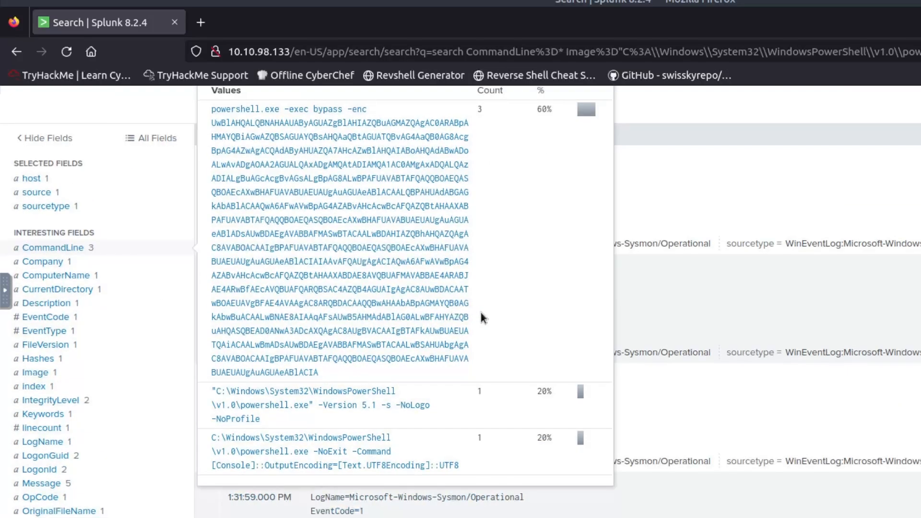
scroll(481, 312, "down", 2)
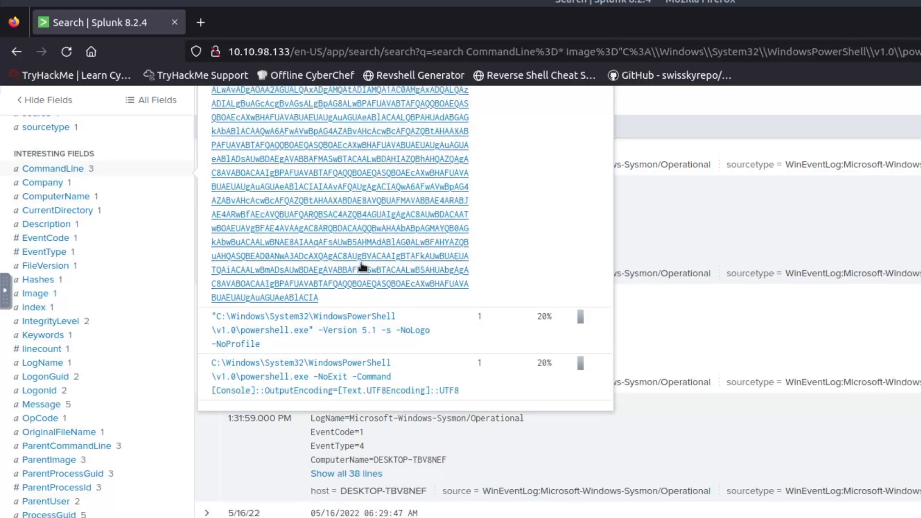
scroll(363, 267, "up", 2)
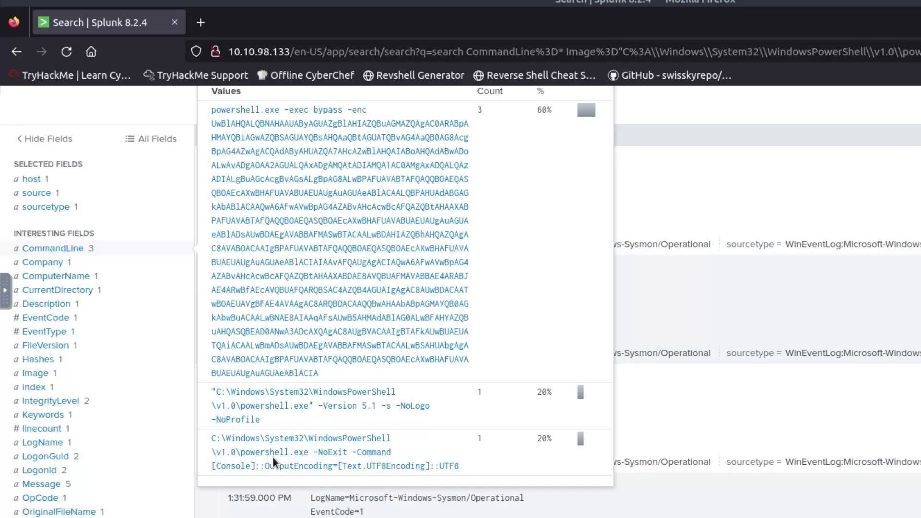
scroll(295, 427, "up", 3)
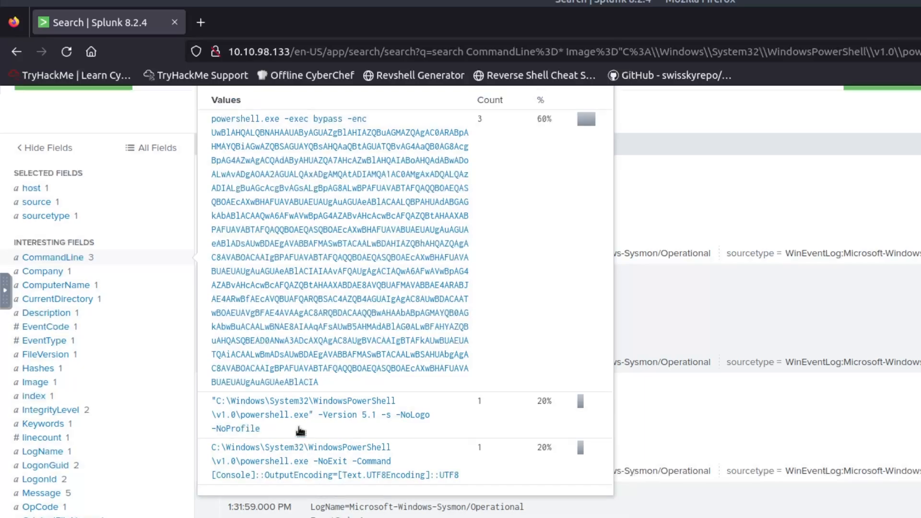
left_click_drag(325, 453, 269, 384)
left_click_drag(218, 257, 212, 193)
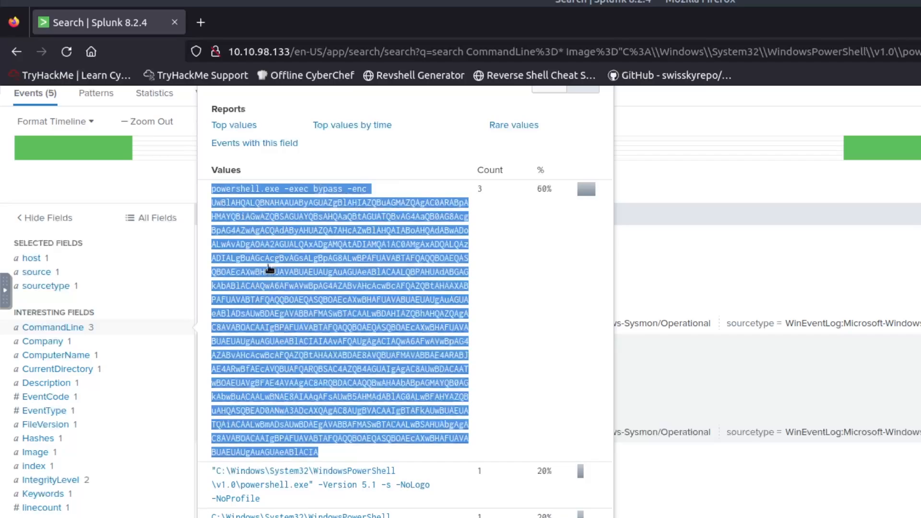
right_click(313, 305)
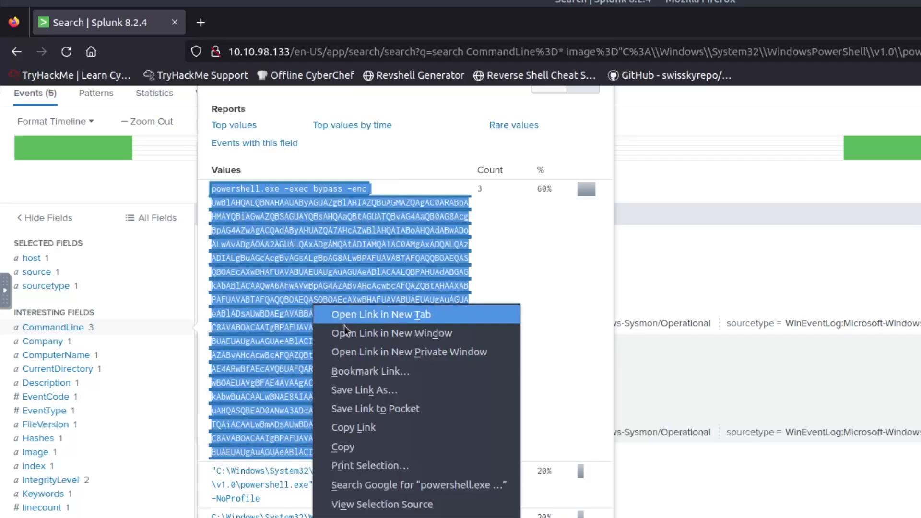
left_click(367, 448)
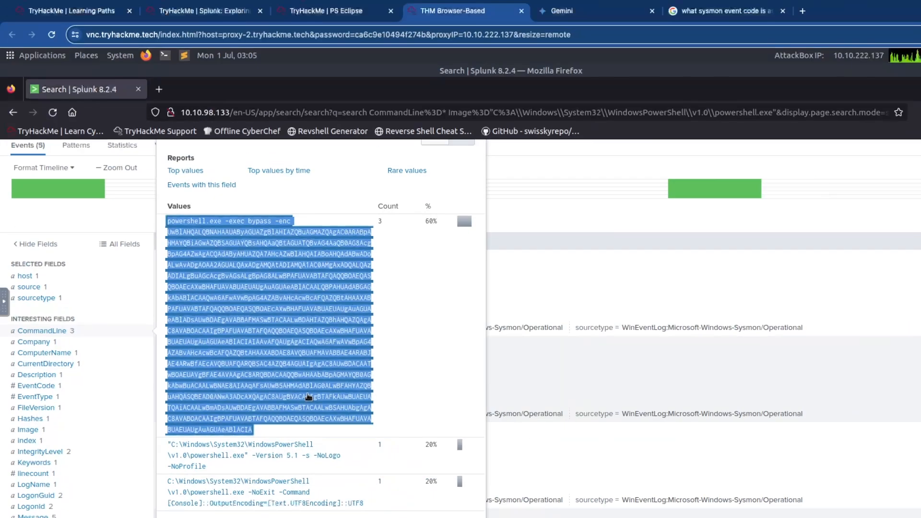
Search the web for cyberchef in a new browser tab and open the CyberChef web app
key("ctrl+t")
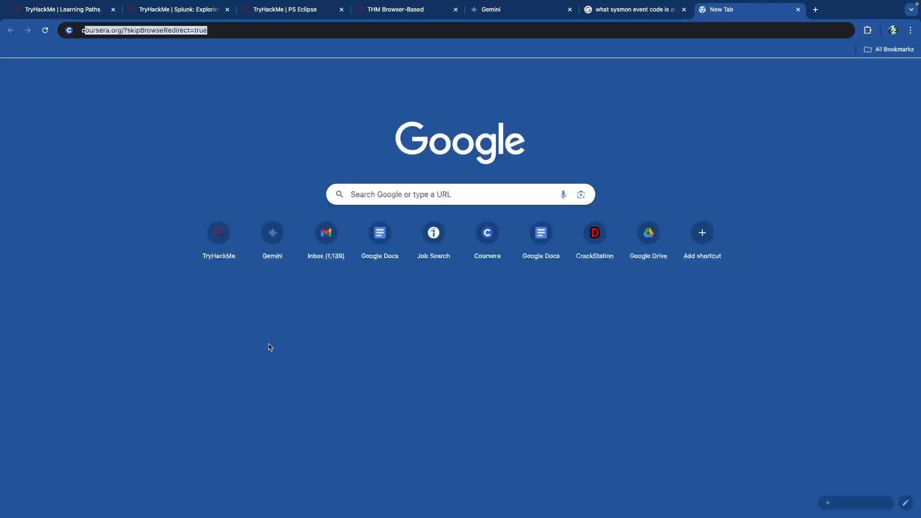
type("cyberchef")
key("Return")
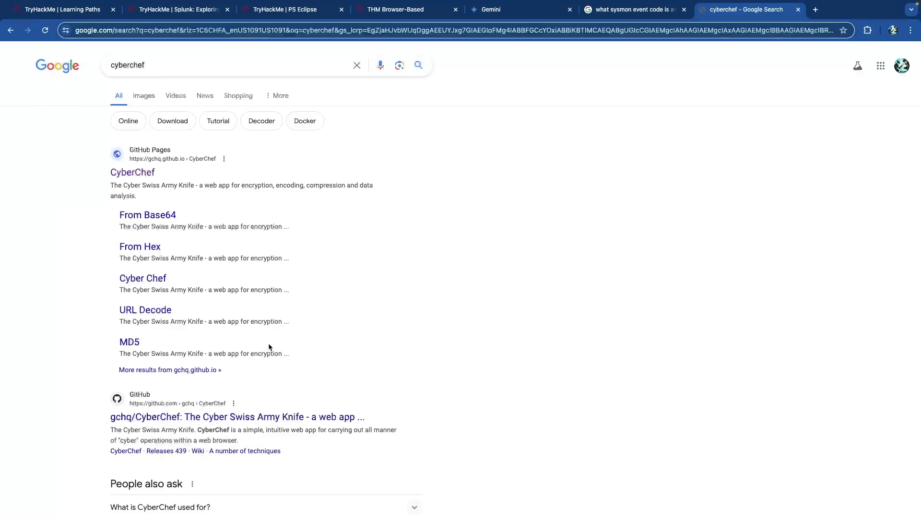
left_click(127, 172)
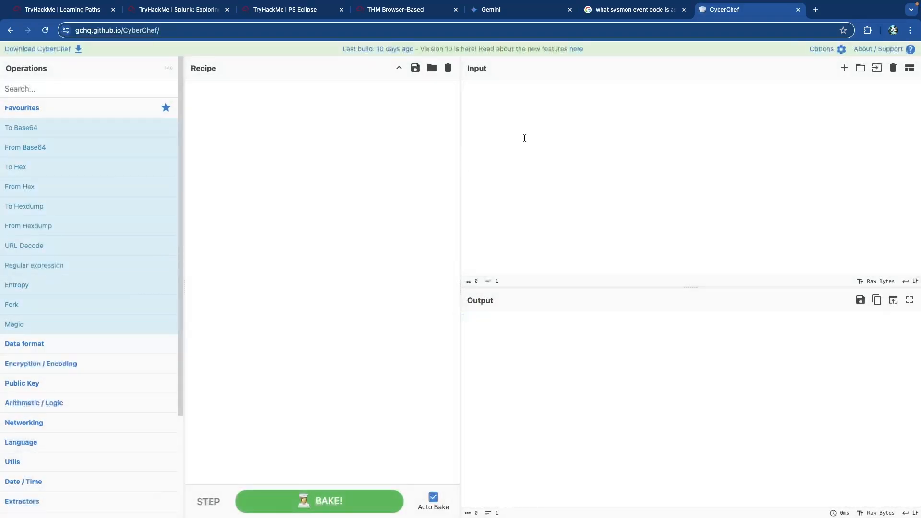
Paste the copied command as input and build a recipe of From Base64 and Decode text with UTF-16LE (1200) encoding
key("super+v")
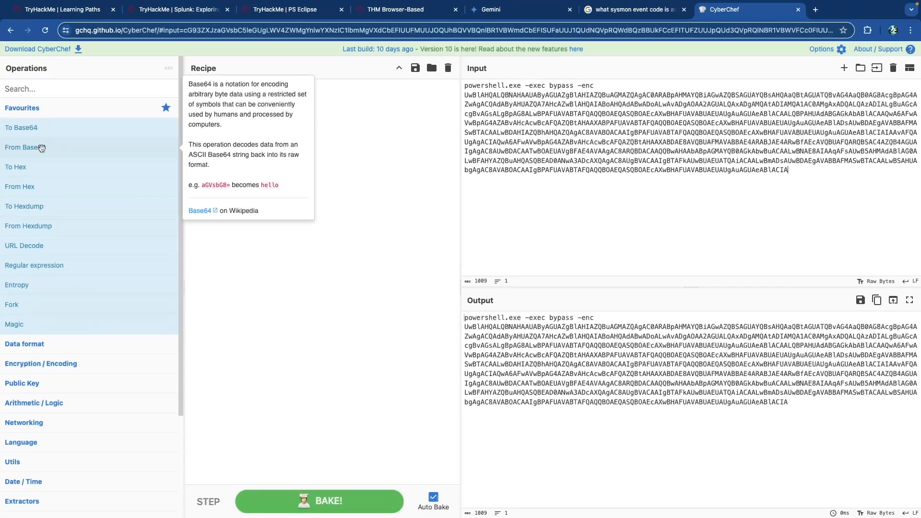
left_click_drag(43, 148, 297, 120)
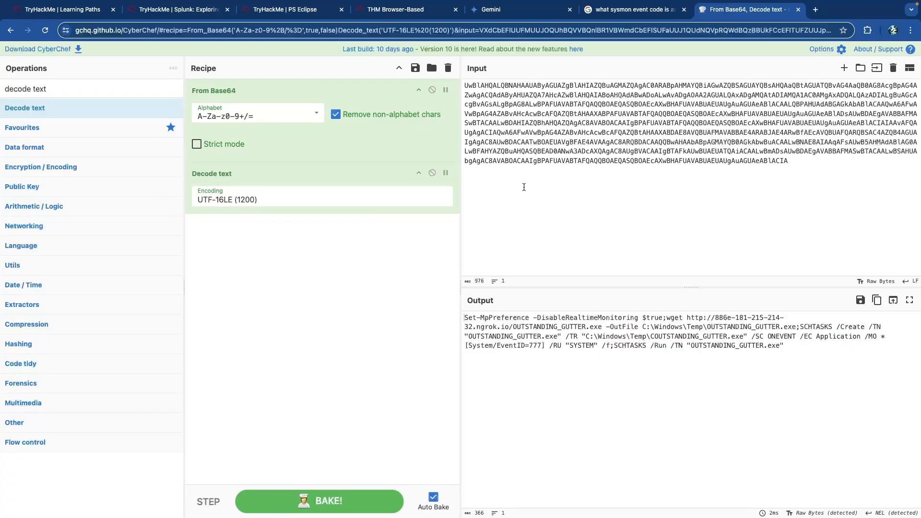
Restore the powershell.exe -exec bypass -enc prefix in the input and delete it again, leaving only the Base64 string
key("super+z")
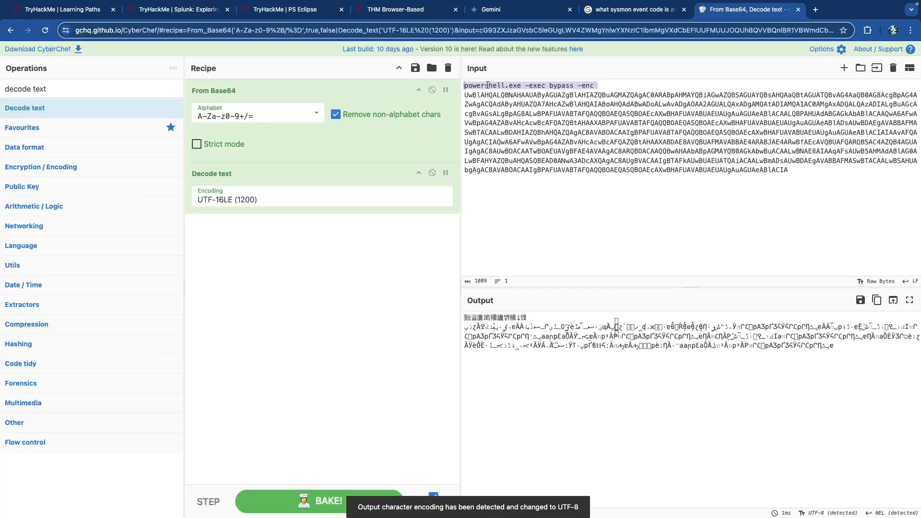
left_click(592, 85)
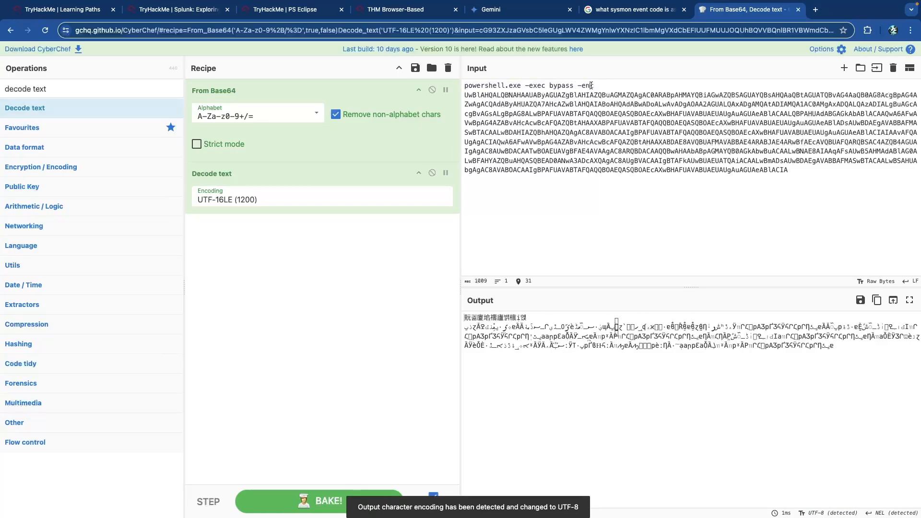
left_click_drag(596, 85, 451, 86)
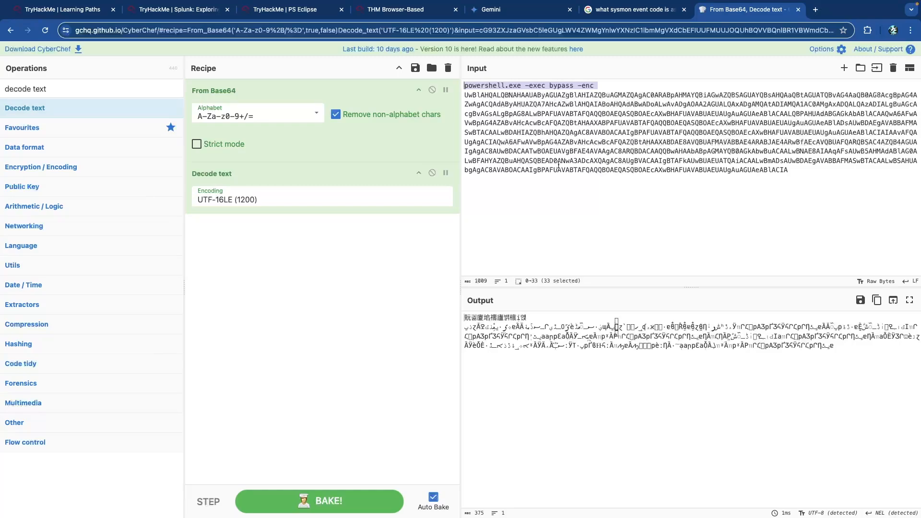
key("BackSpace")
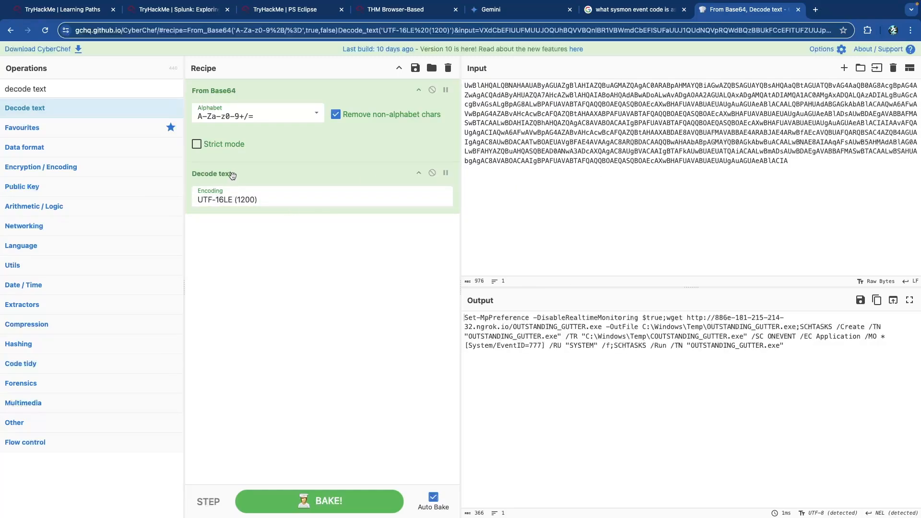
Set the Decode text encoding to UTF-8 (65001) and toggle the operation to compare outputs, leaving it disabled
left_click(221, 201)
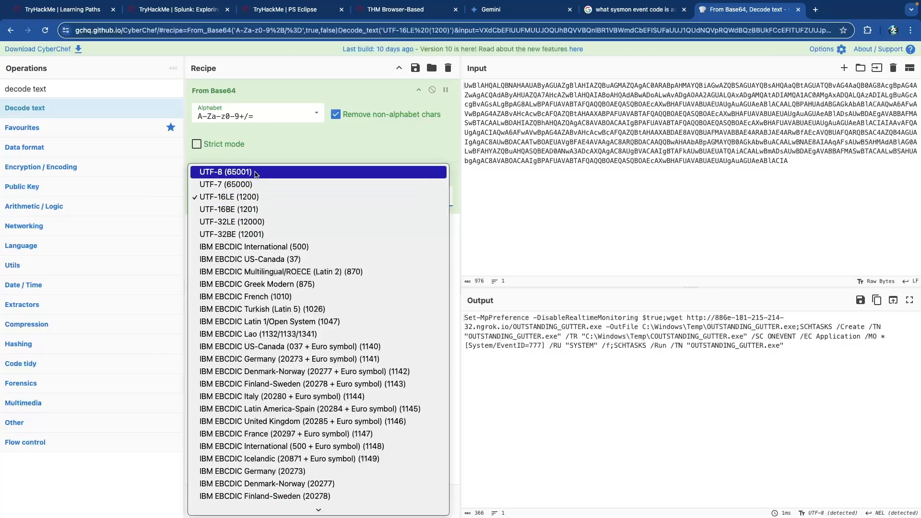
left_click(302, 154)
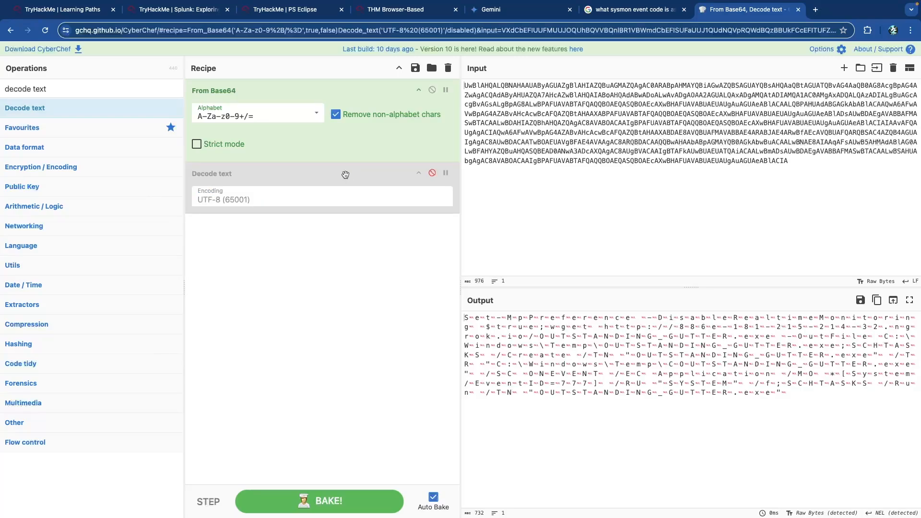
left_click(433, 173)
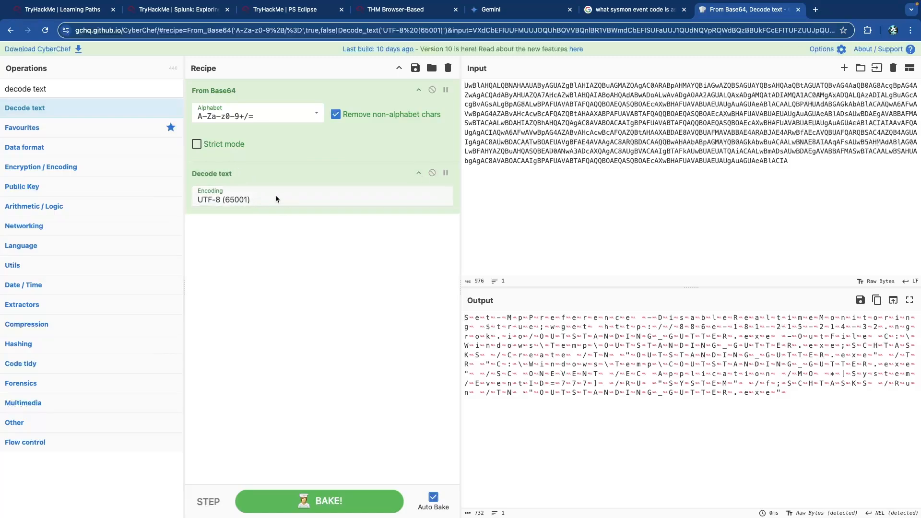
left_click(432, 173)
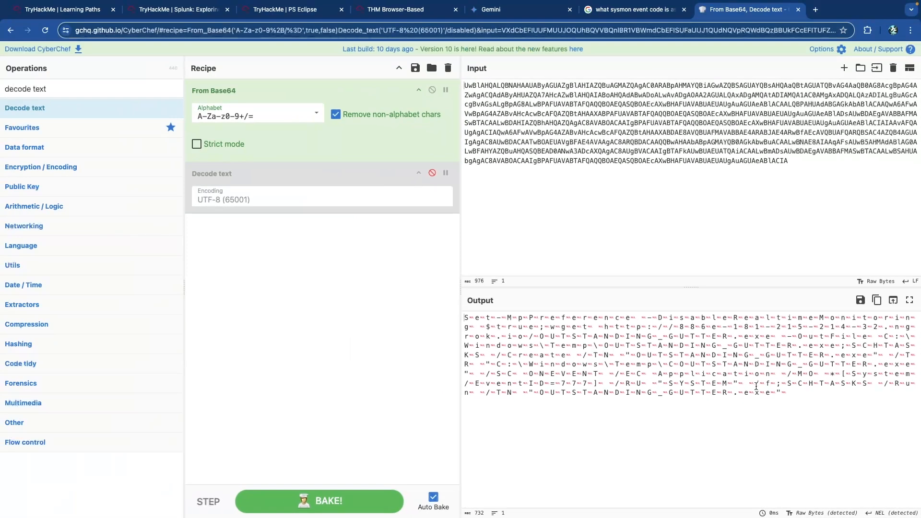
Re-enable the Decode text operation and set its encoding to UTF-16LE (1200)
key("super+a")
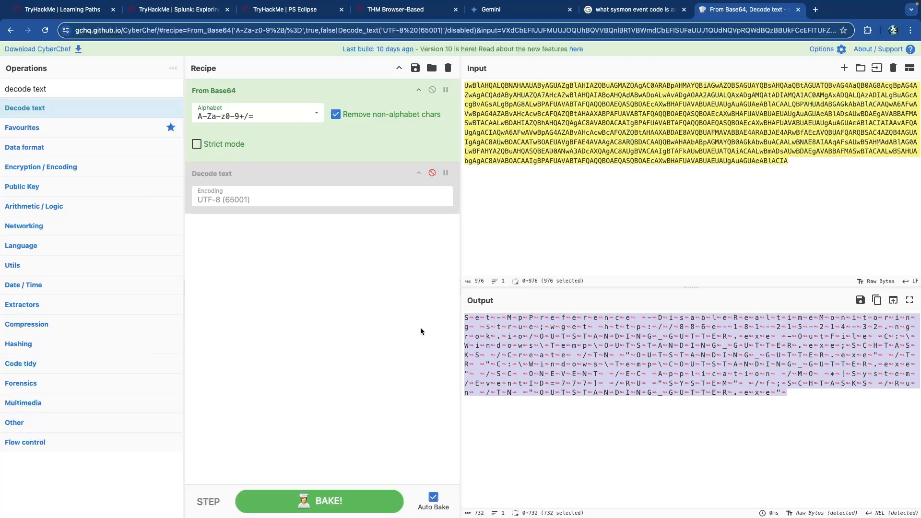
left_click(562, 365)
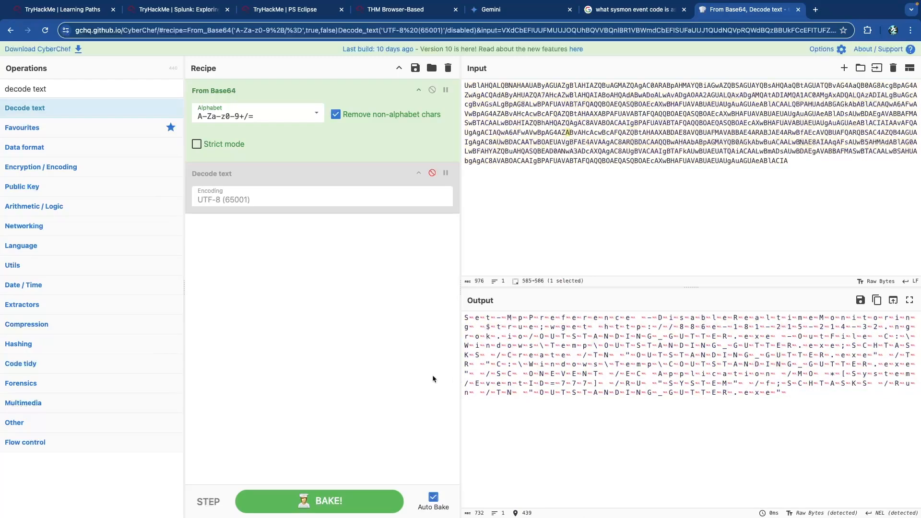
left_click(432, 174)
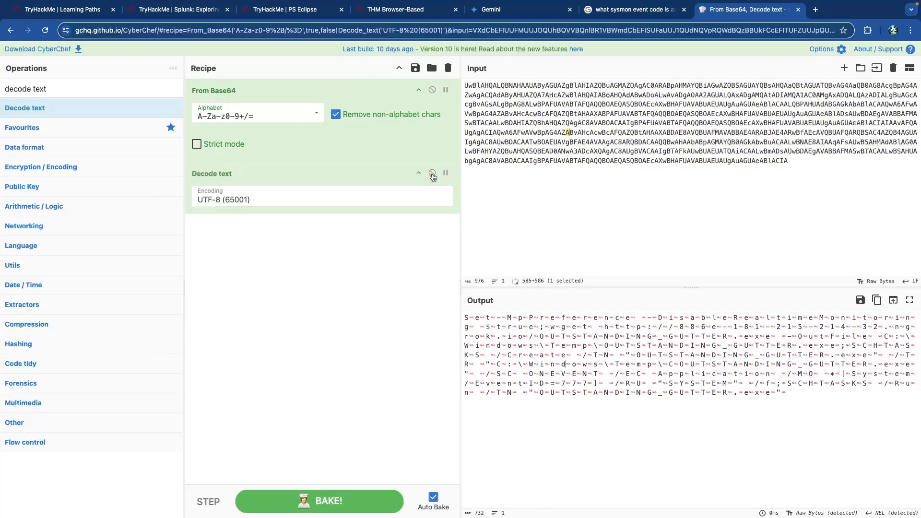
left_click(263, 204)
key("Down")
key("Return")
left_click(283, 198)
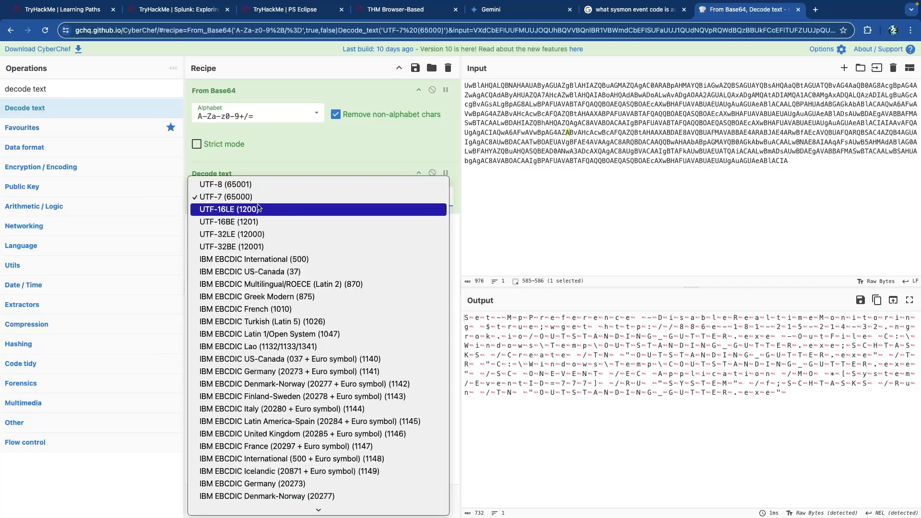
left_click(259, 209)
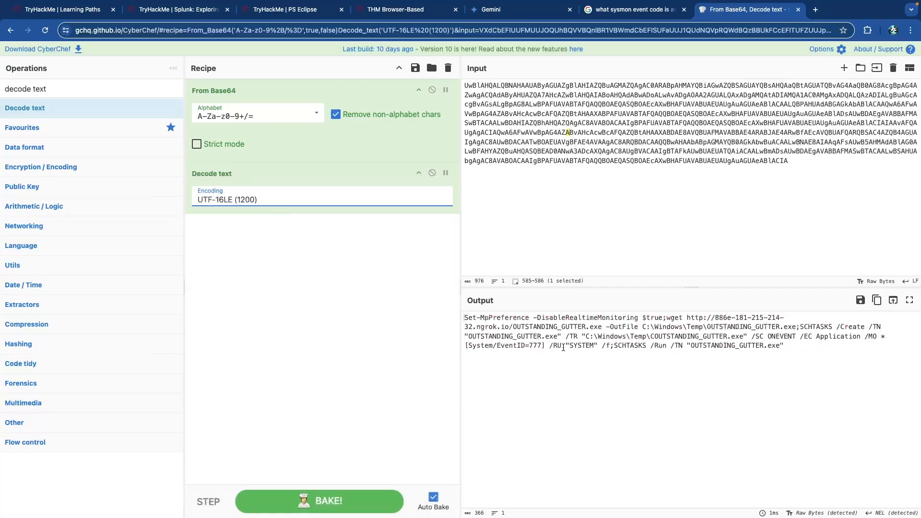
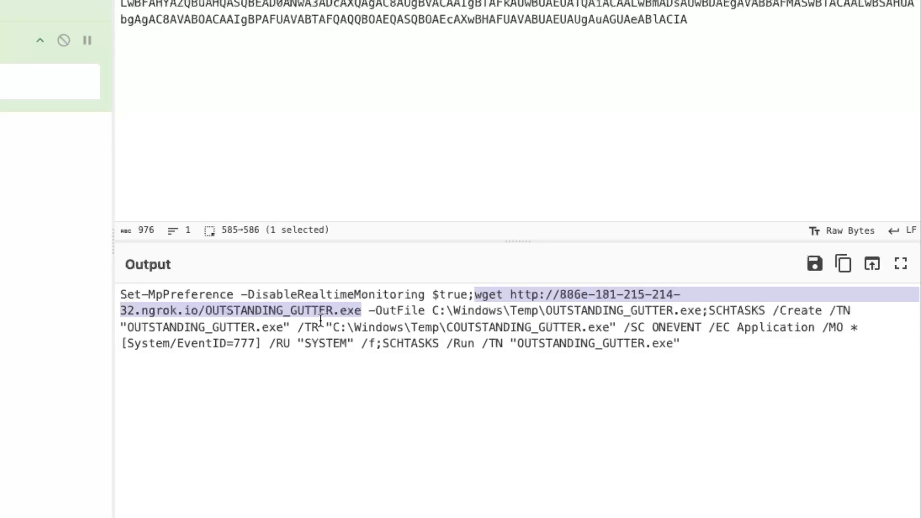
Copy OUTSTANDING_GUTTER.exe from the decoded command and submit it in the TryHackMe room as the suspicious binary's name
left_click(404, 312)
left_click_drag(433, 311, 766, 311)
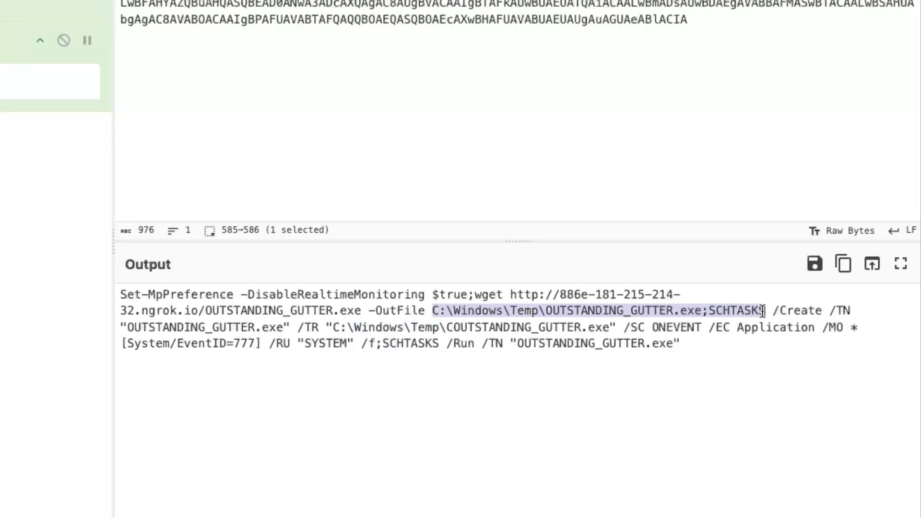
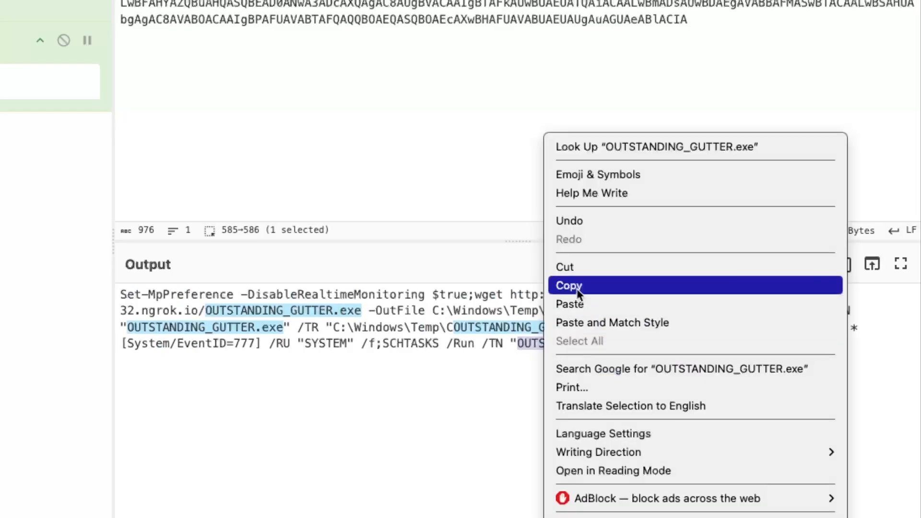
left_click(572, 286)
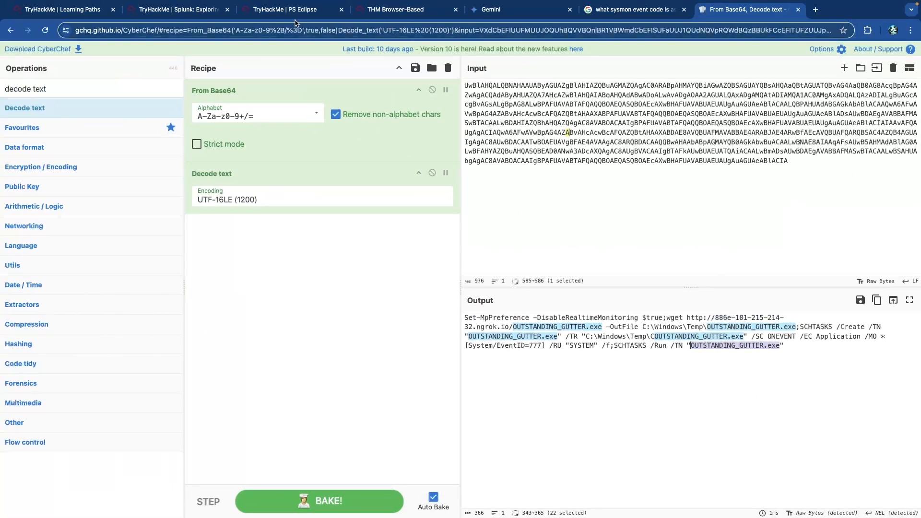
left_click(297, 11)
left_click(198, 297)
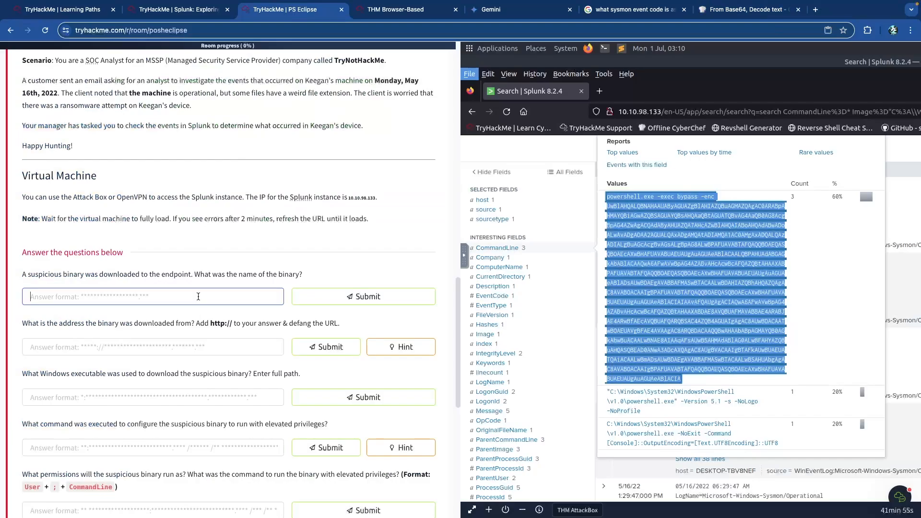
key("ctrl+v")
key("Return")
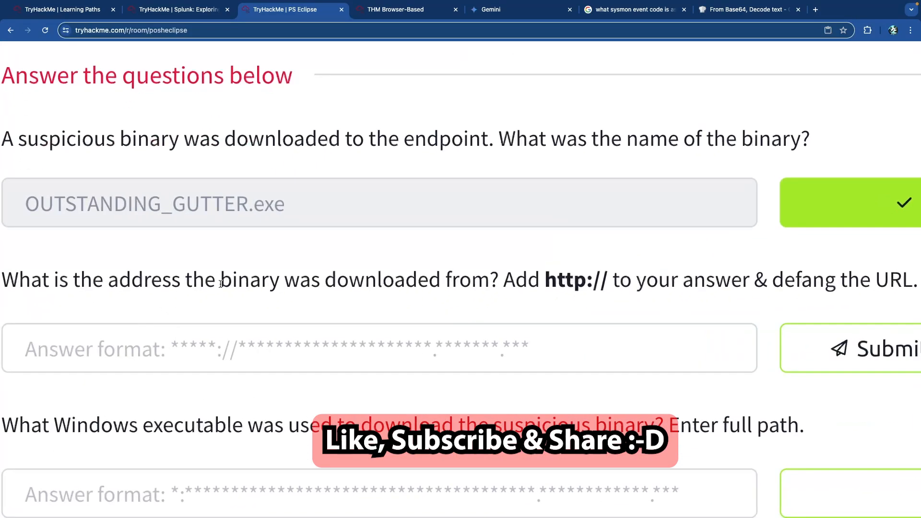
left_click_drag(221, 284, 577, 282)
left_click(578, 281)
scroll(454, 280, "down", 3)
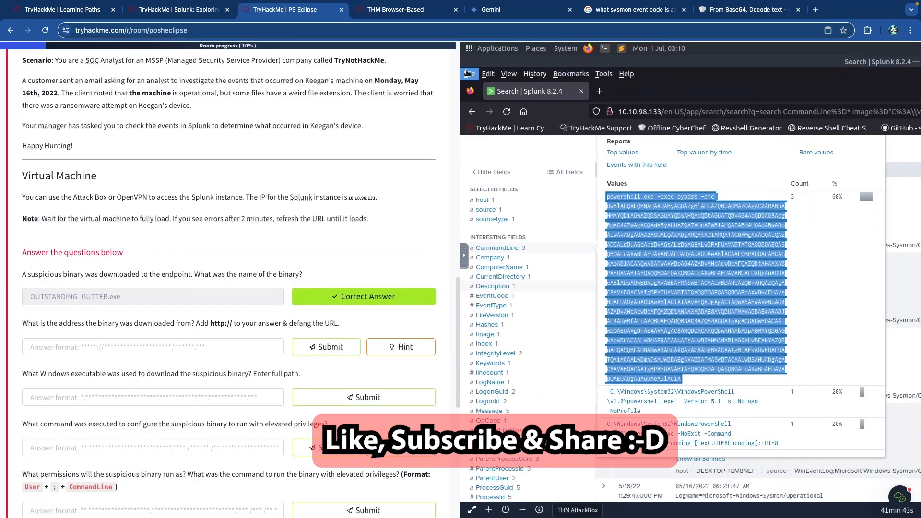
left_click(746, 9)
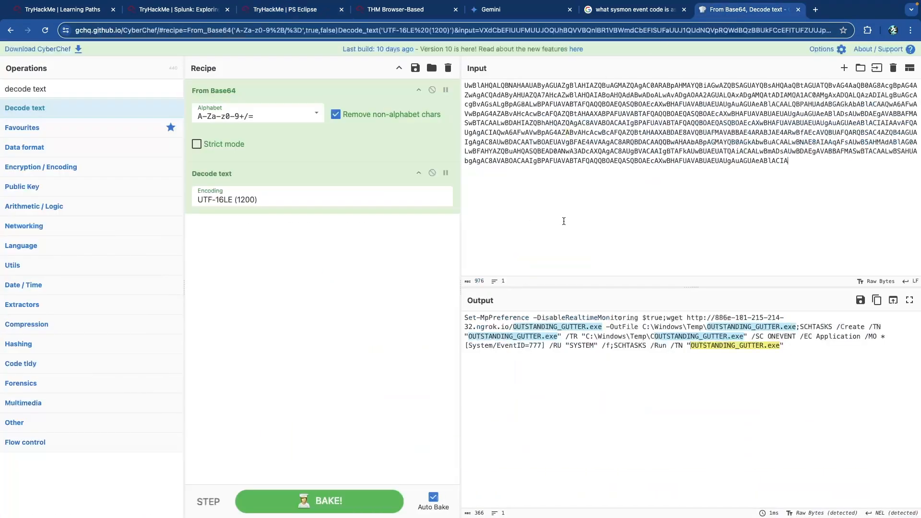
left_click(694, 326)
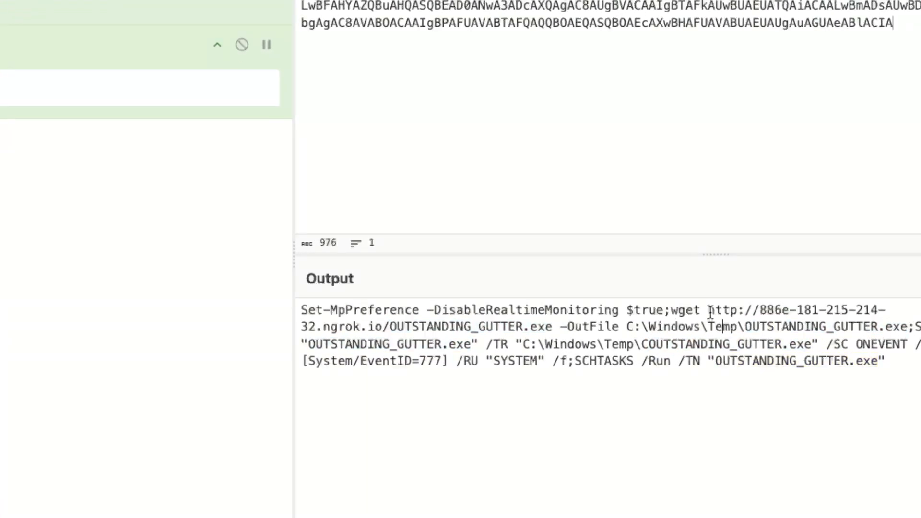
left_click_drag(709, 310, 551, 325)
right_click(744, 311)
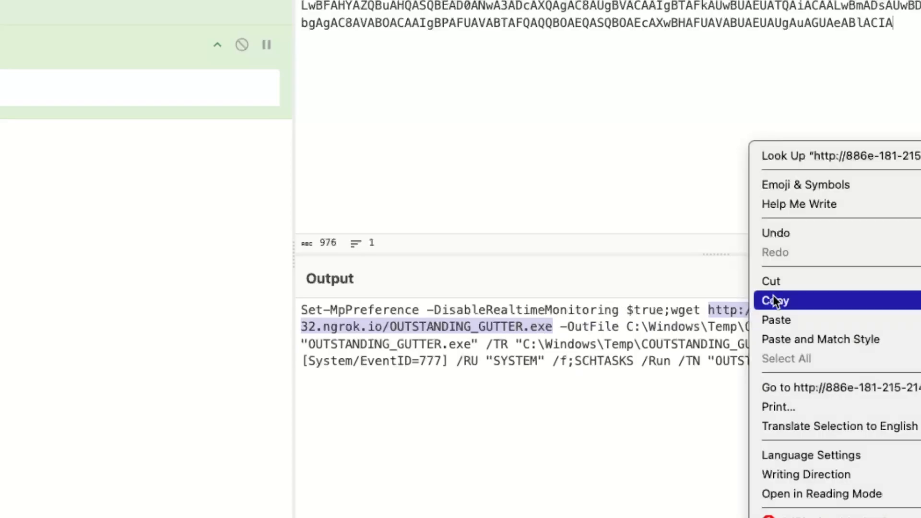
left_click(768, 300)
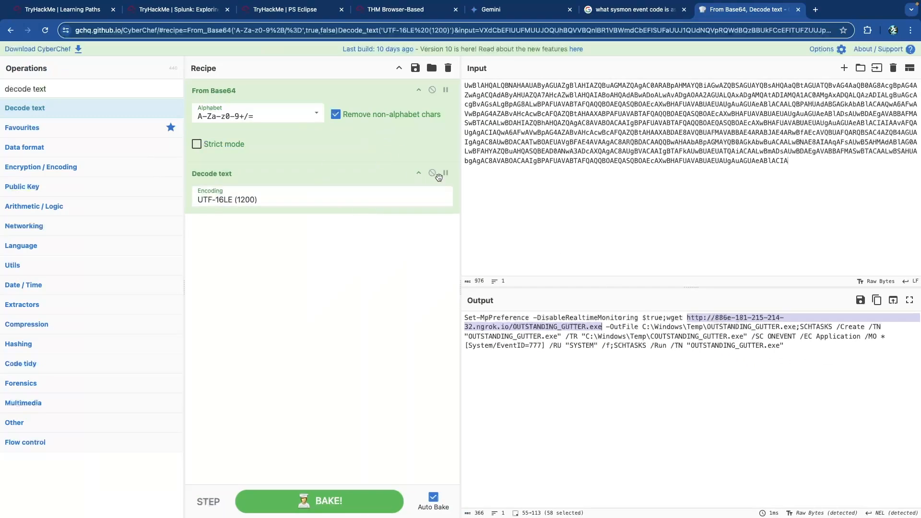
Remove both operations from the recipe and replace the Base64 input with the copied download URL
left_click_drag(430, 178, 126, 175)
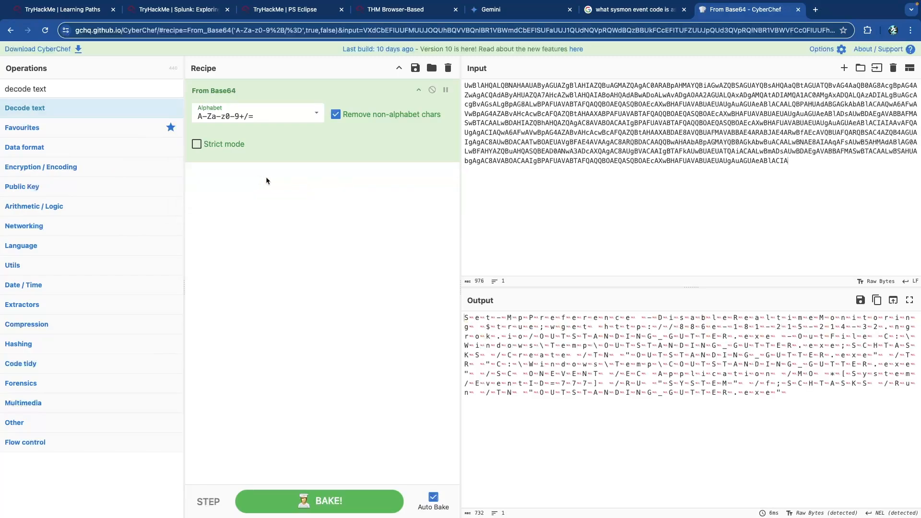
left_click_drag(386, 93, 126, 103)
key("ctrl+a")
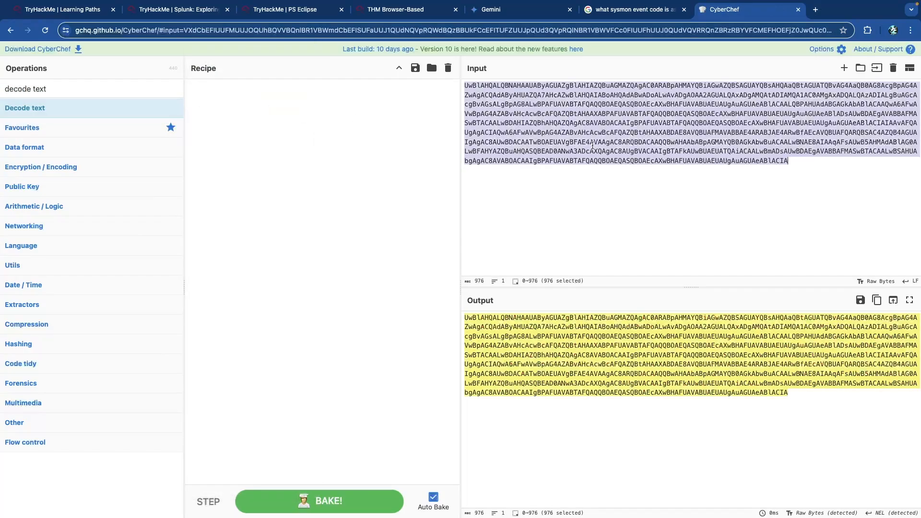
key("ctrl+v")
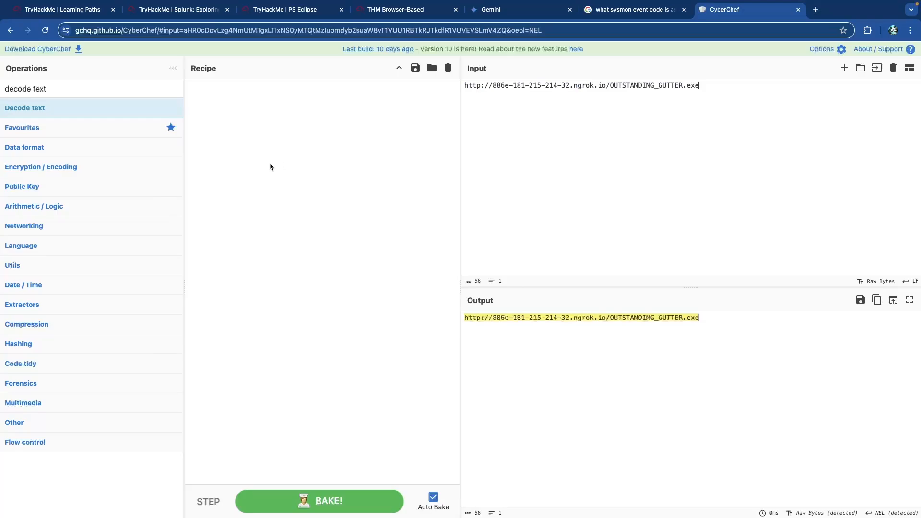
Find the Defang URL operation and add it to the recipe
triple_click(76, 89)
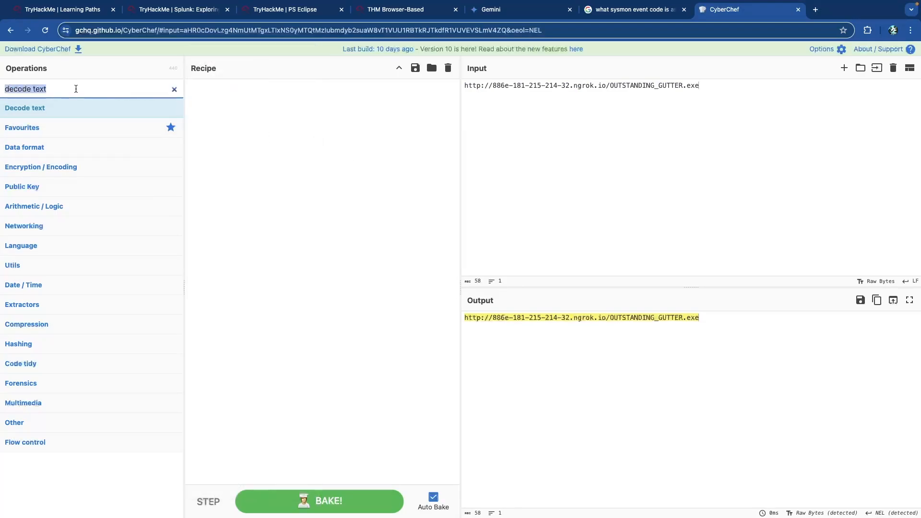
type("defang url")
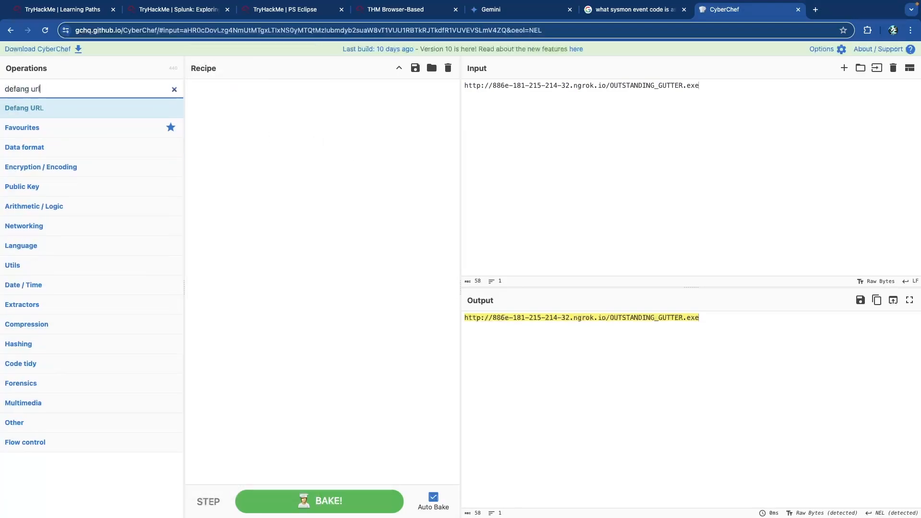
left_click_drag(48, 108, 336, 115)
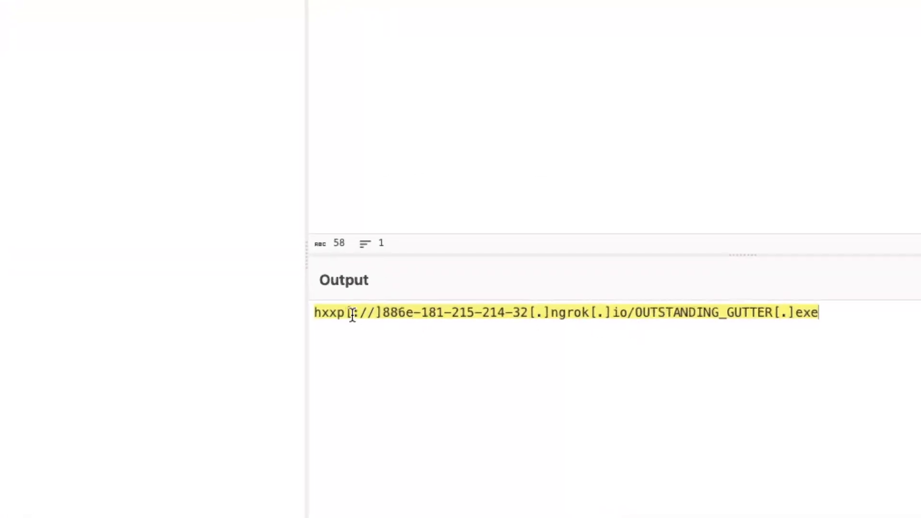
left_click(353, 315)
left_click(540, 314)
left_click(391, 312)
double_click(473, 312)
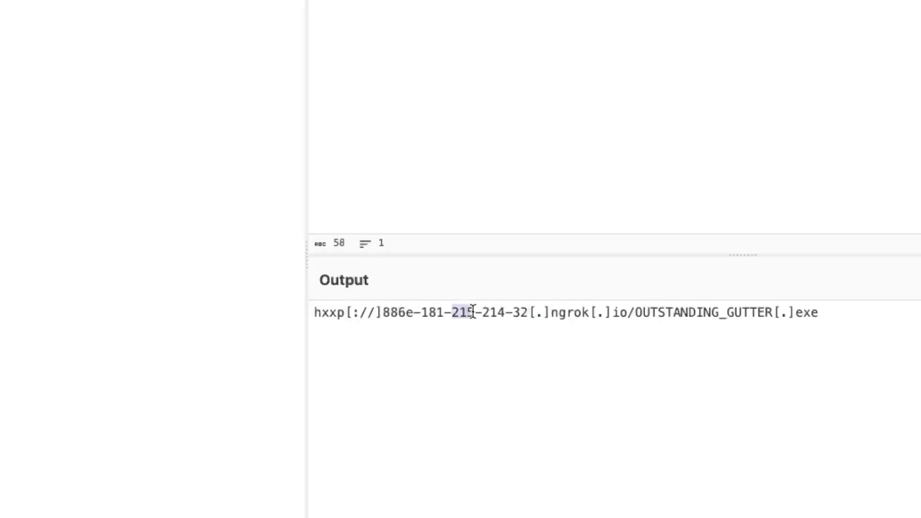
triple_click(474, 312)
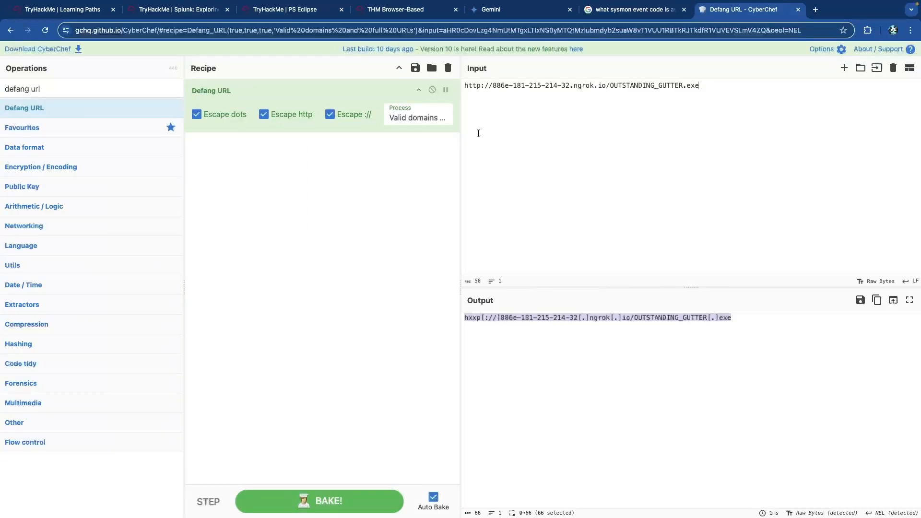
left_click(302, 14)
left_click(180, 346)
key("ctrl+v")
left_click(308, 349)
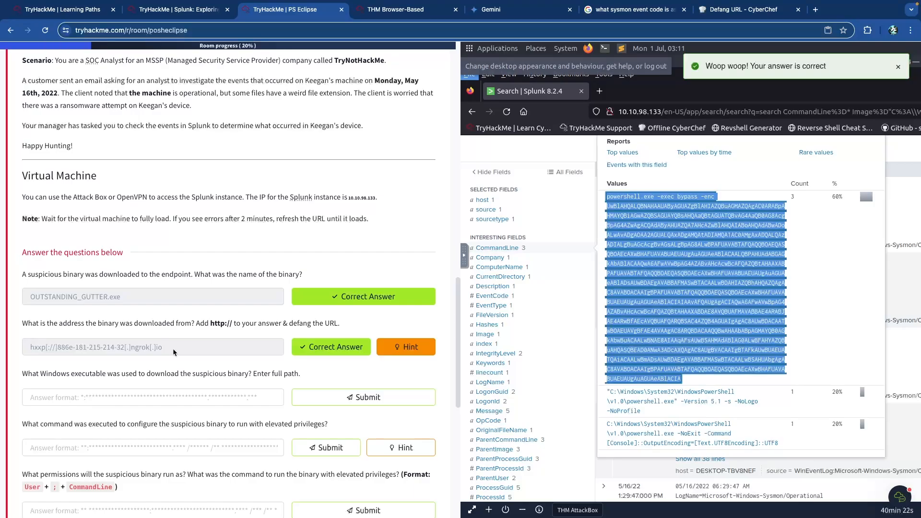
Review the submitted answers and read the question about the Windows executable used to download the suspicious binary
scroll(172, 344, "up", 5)
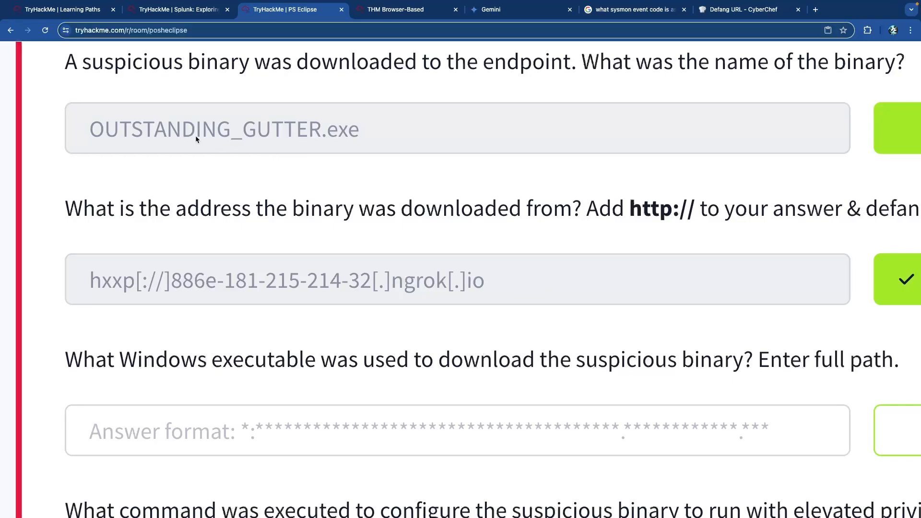
left_click_drag(485, 292, 80, 286)
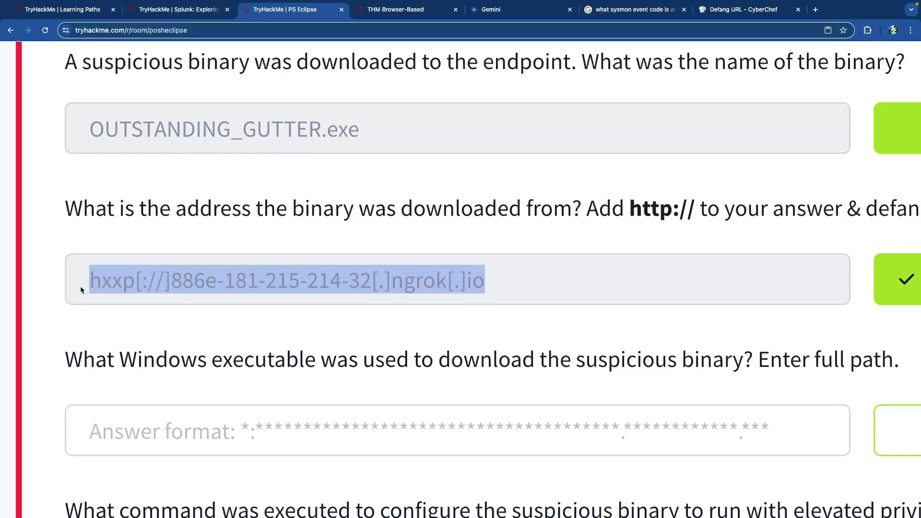
left_click(111, 286)
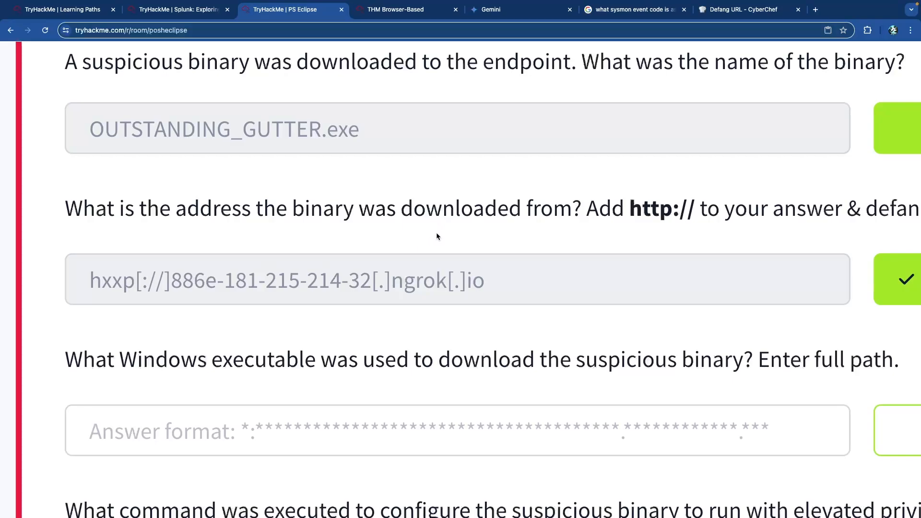
key("super+0")
scroll(179, 270, "down", 3)
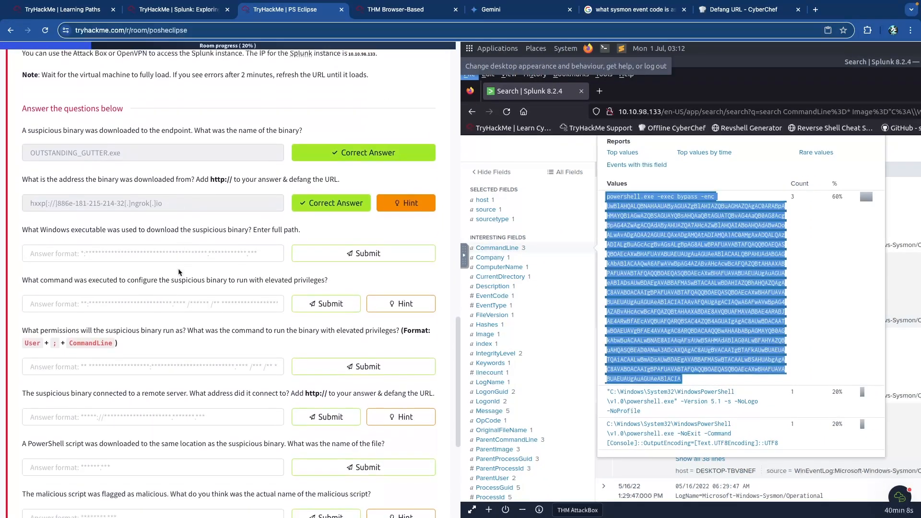
scroll(166, 229, "down", 1)
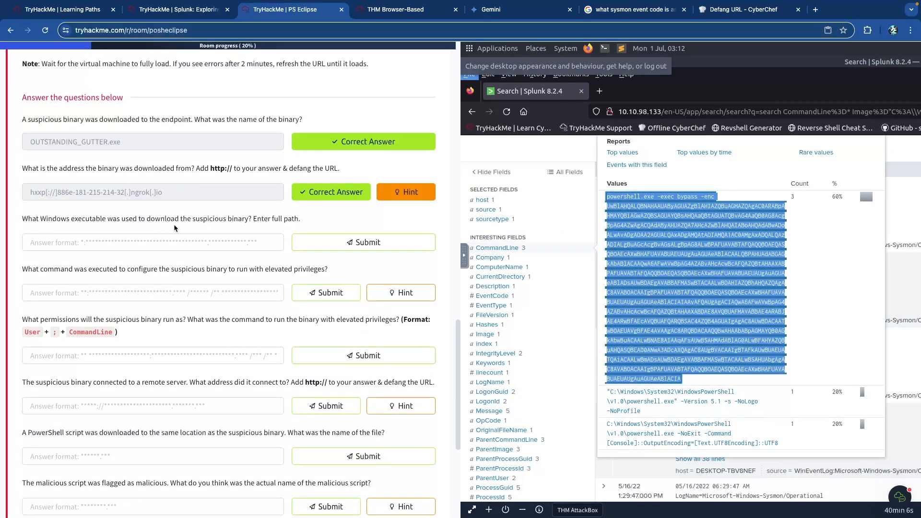
scroll(174, 219, "up", 5)
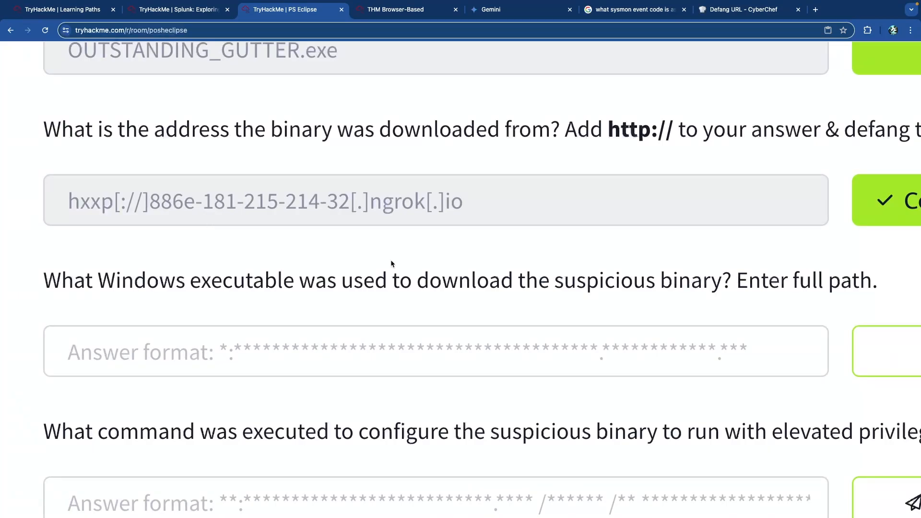
scroll(391, 263, "down", 1)
scroll(391, 264, "down", 1)
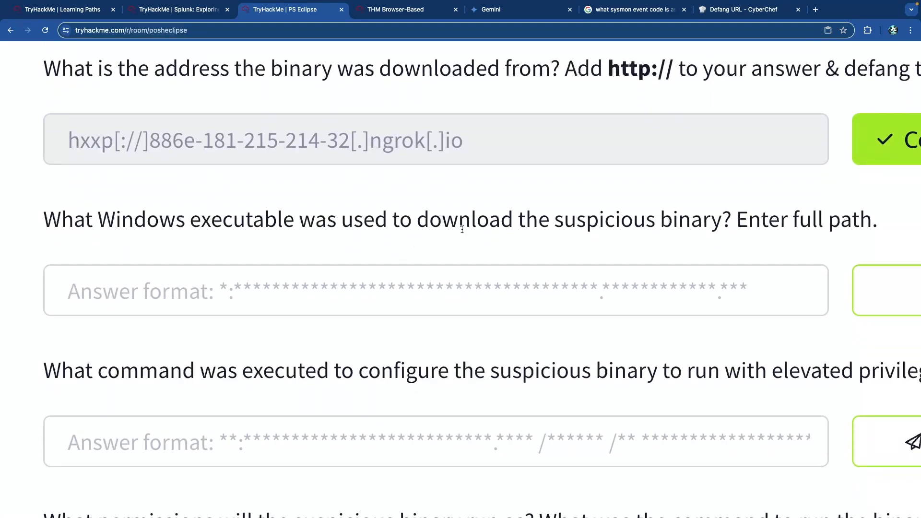
scroll(480, 231, "up", 1)
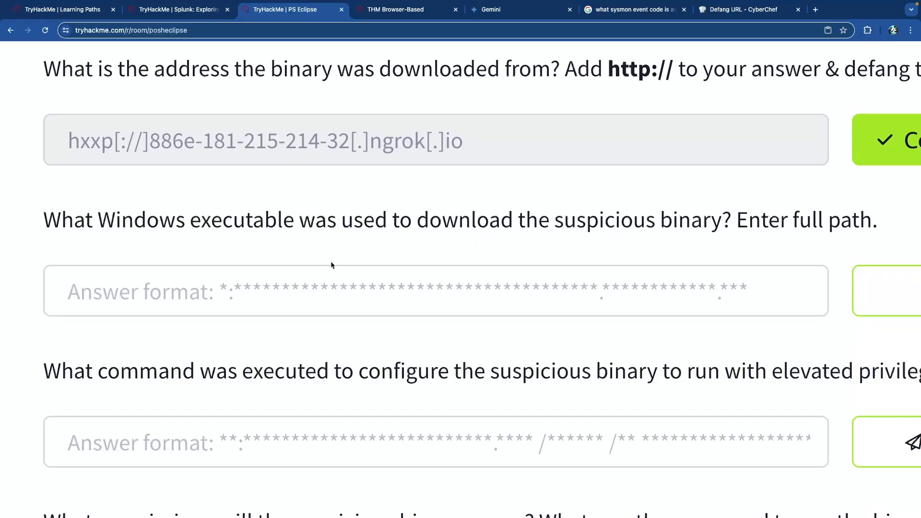
scroll(361, 236, "down", 5)
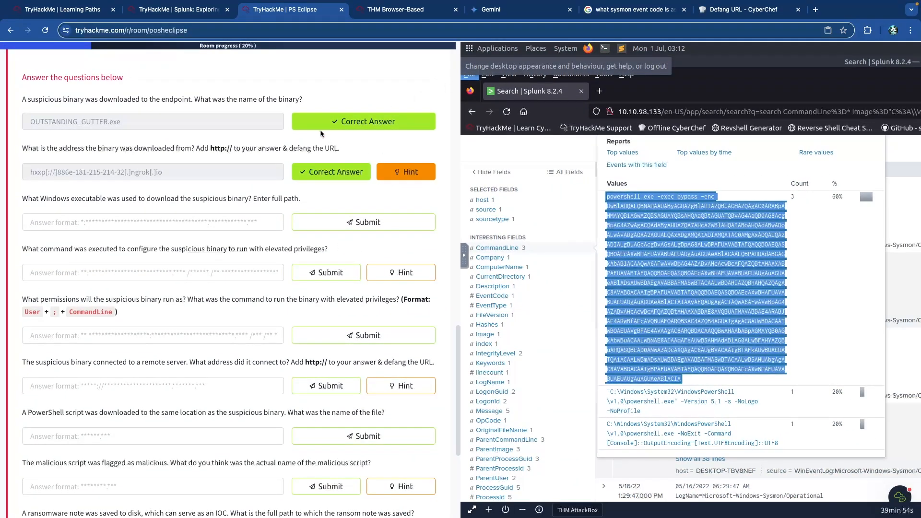
left_click(710, 14)
left_click(11, 31)
left_click(25, 30)
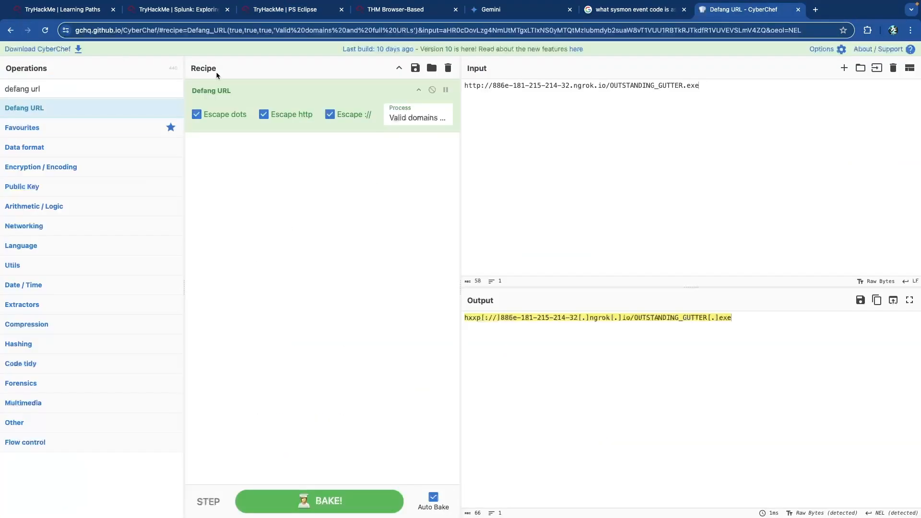
left_click(298, 9)
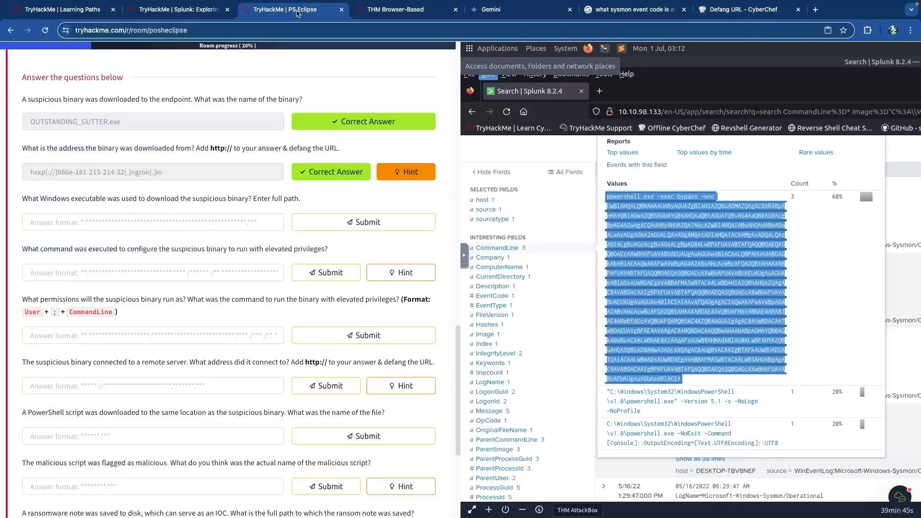
Copy C:\Windows\System32\WindowsPowerShell\v1.0\powershell.exe from the previous Splunk search and submit it in the TryHackMe room as the downloading executable
left_click(404, 11)
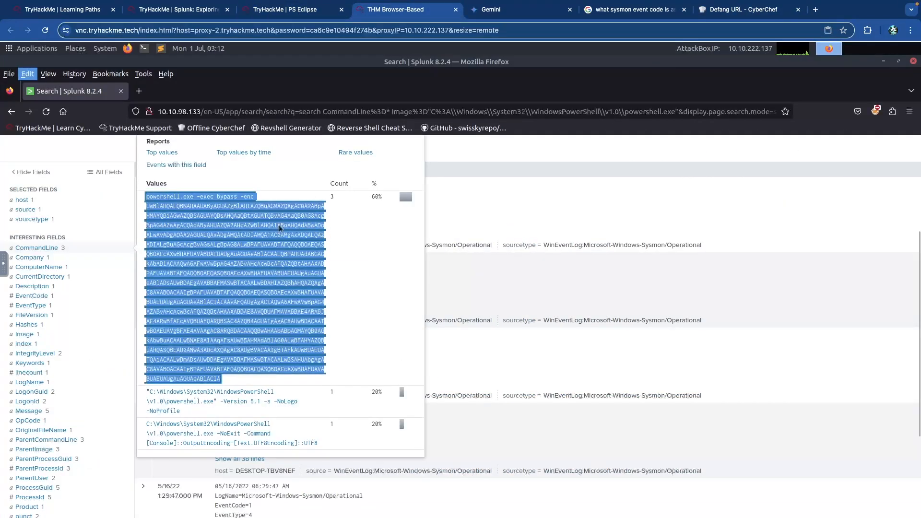
left_click(494, 218)
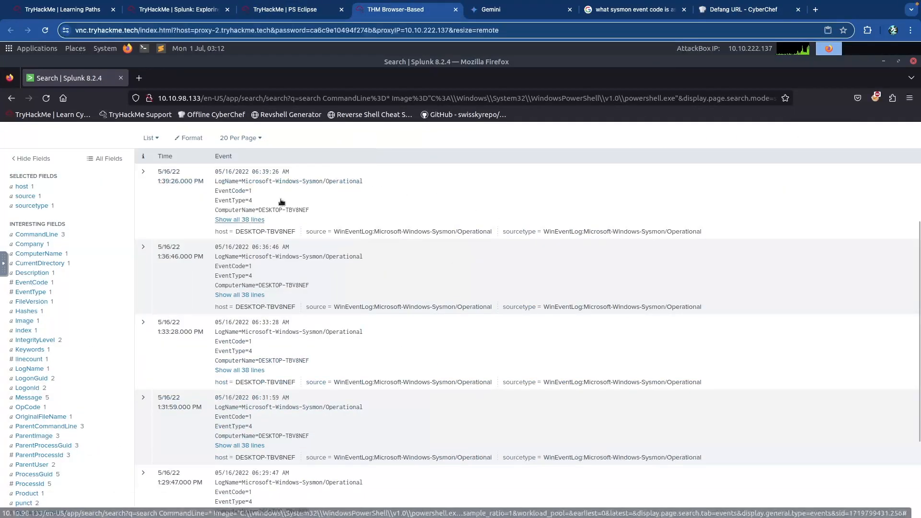
left_click(12, 99)
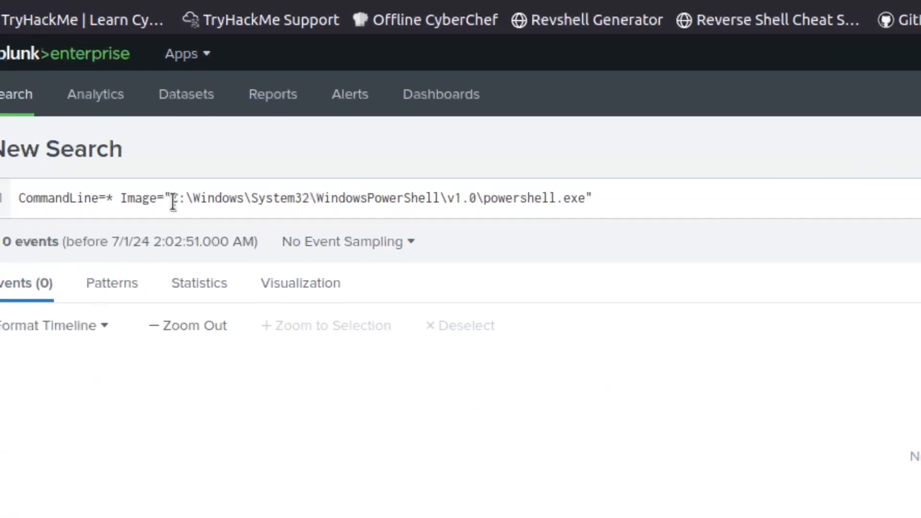
left_click_drag(585, 198, 193, 200)
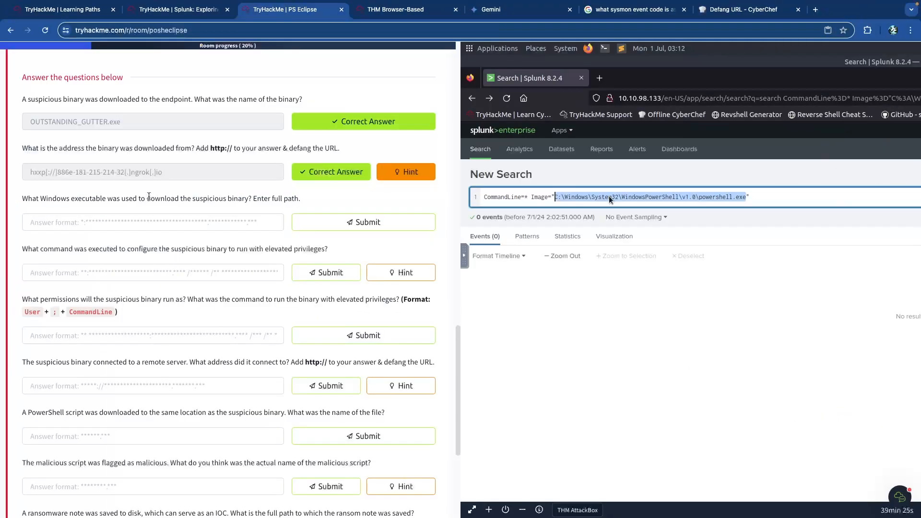
left_click(126, 222)
type("C:\\Windows\\System32\\WindowsPowerShell\\v1.0\\powershell.exe")
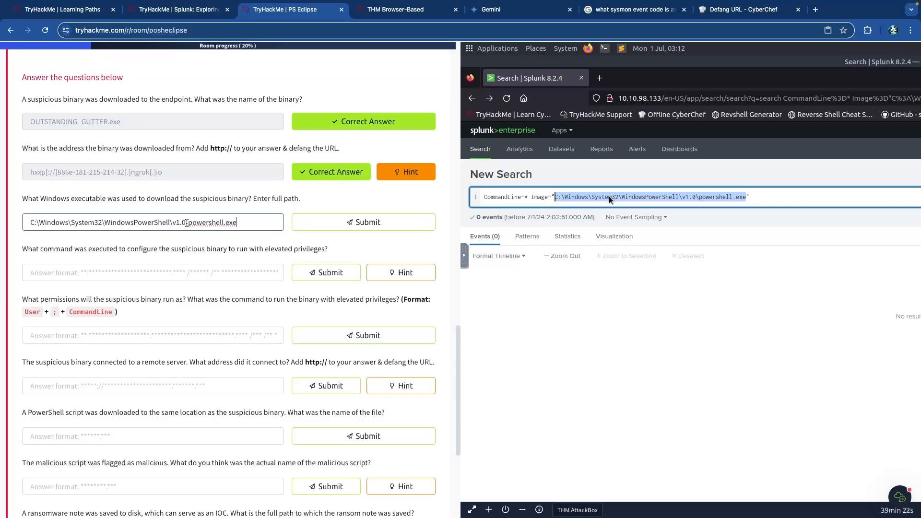
left_click(312, 223)
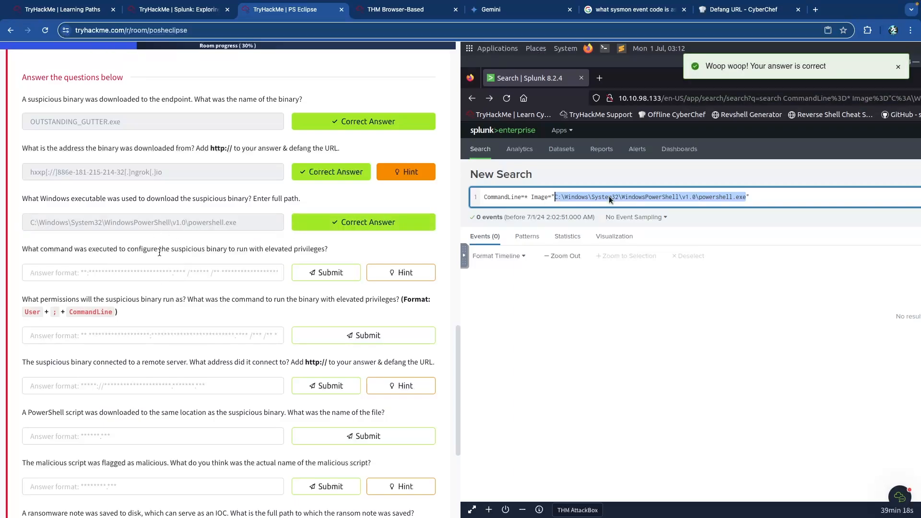
Copy the Base64 string of the encoded PowerShell command from the Splunk CommandLine values and replace the CyberChef input with it
scroll(159, 252, "up", 5)
left_click_drag(160, 282, 502, 284)
left_click(507, 284)
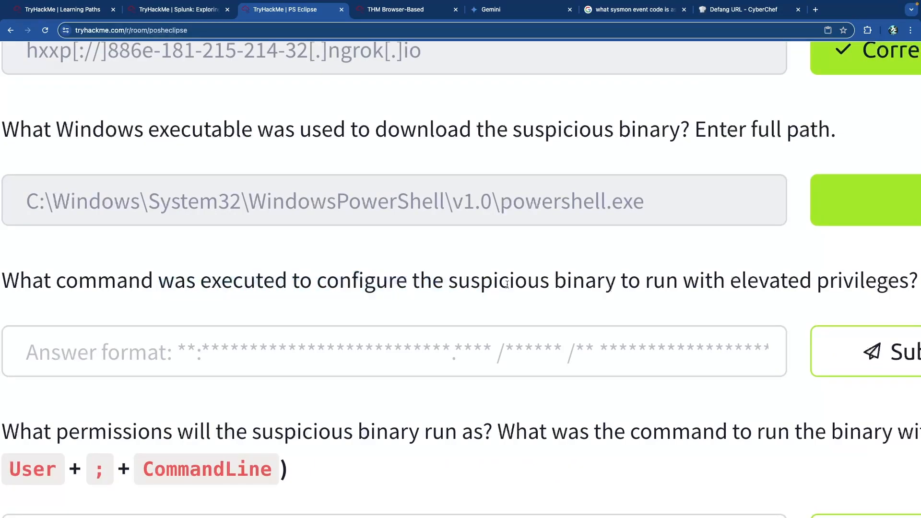
scroll(320, 273, "right", 4)
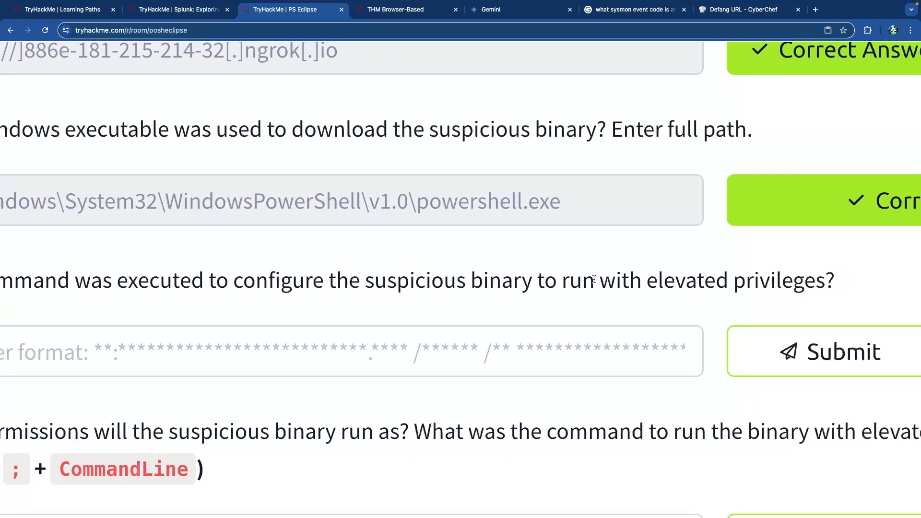
scroll(539, 277, "down", 5)
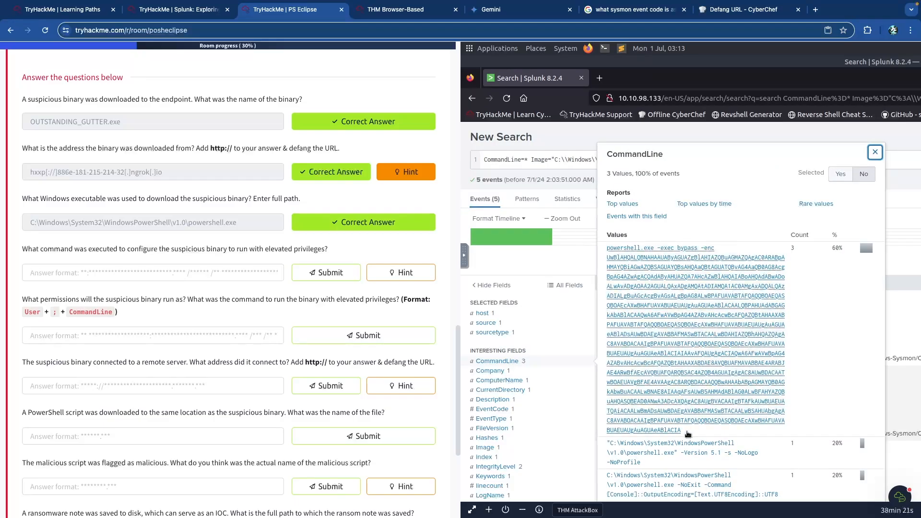
left_click_drag(690, 431, 608, 260)
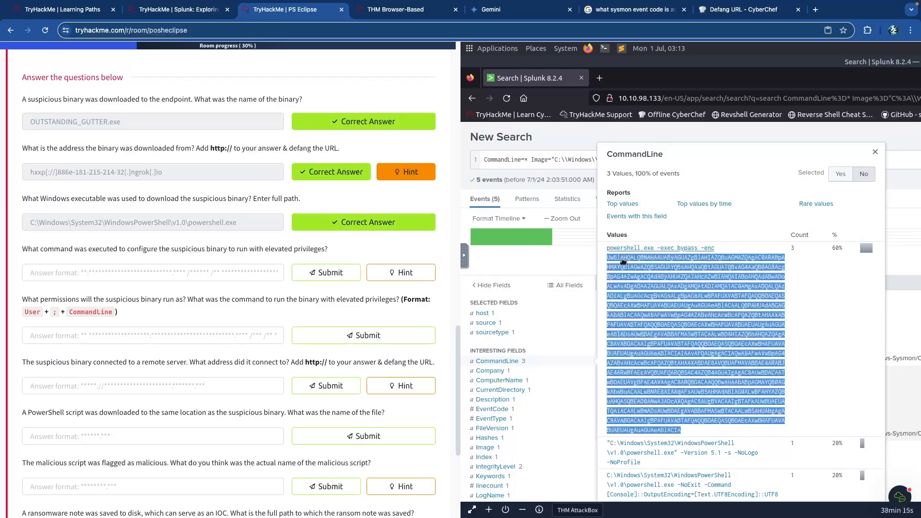
right_click(623, 262)
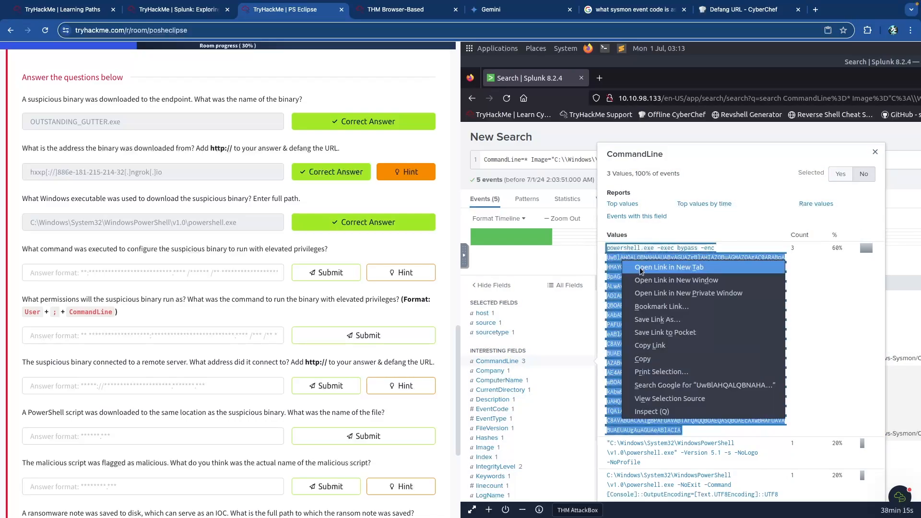
left_click(653, 361)
left_click(744, 9)
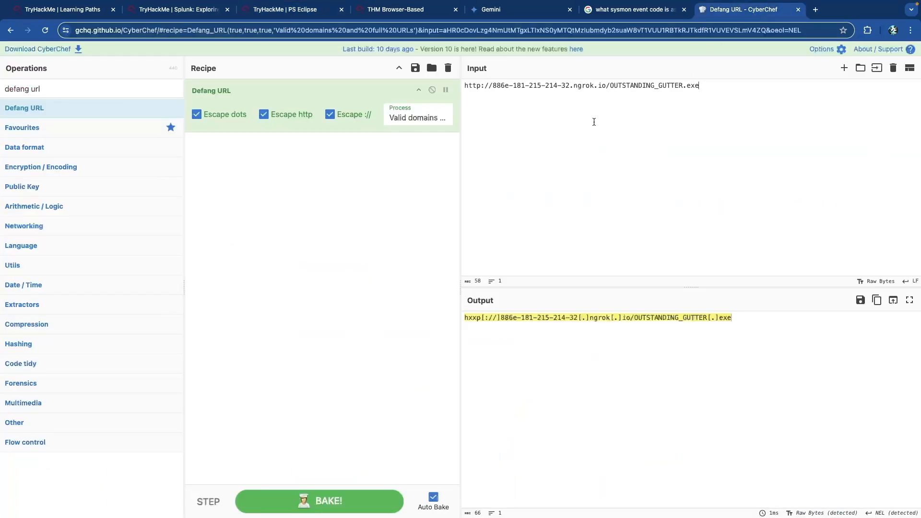
key("super+a")
key("super+v")
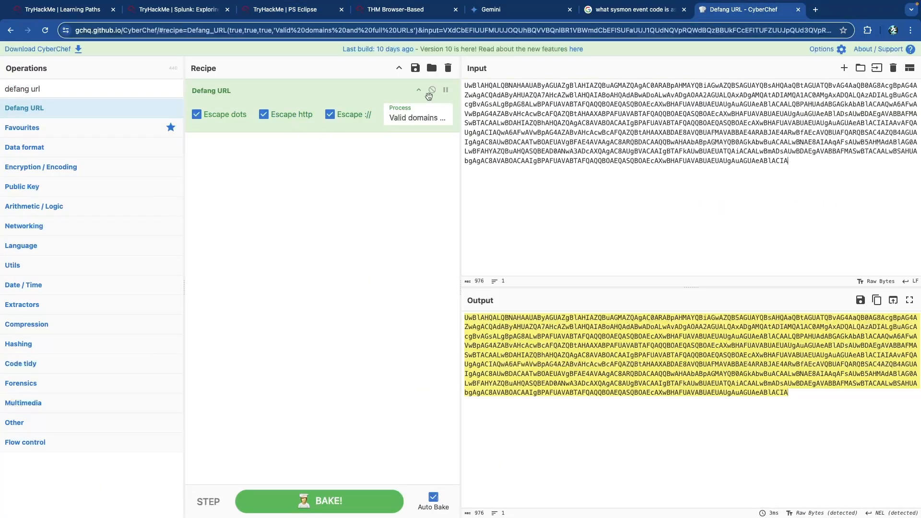
Remove Defang URL from the recipe and add the From Base64 operation
left_click_drag(339, 94, 154, 97)
left_click_drag(103, 108, 92, 99)
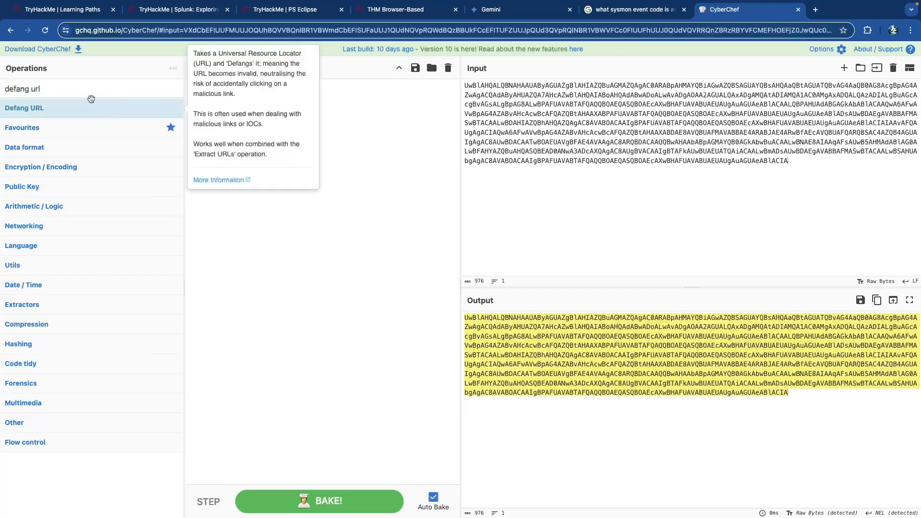
triple_click(103, 86)
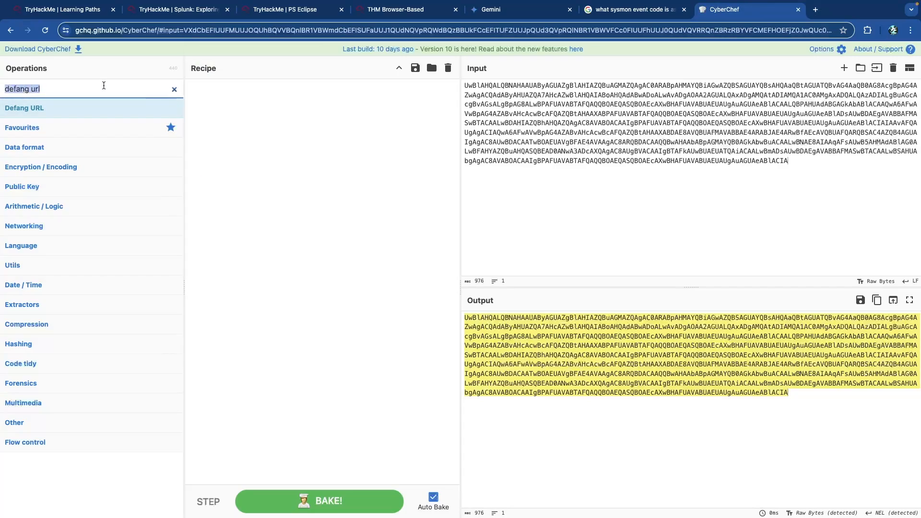
type("base64")
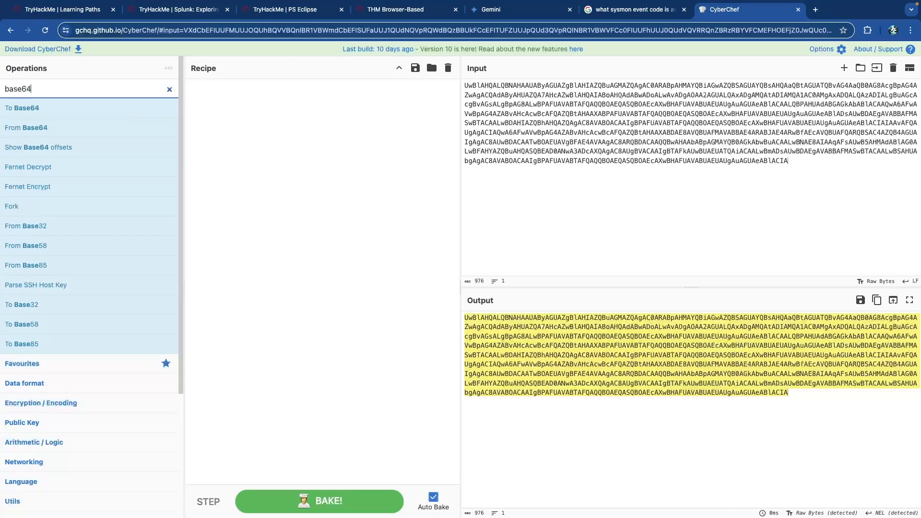
left_click_drag(26, 128, 356, 143)
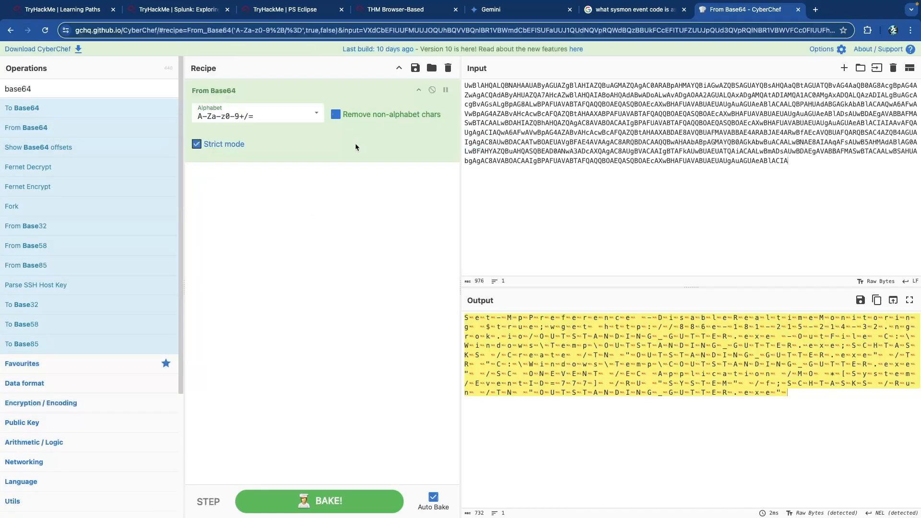
Add the Decode text operation to the recipe with its encoding set to UTF-16LE (1200)
double_click(70, 89)
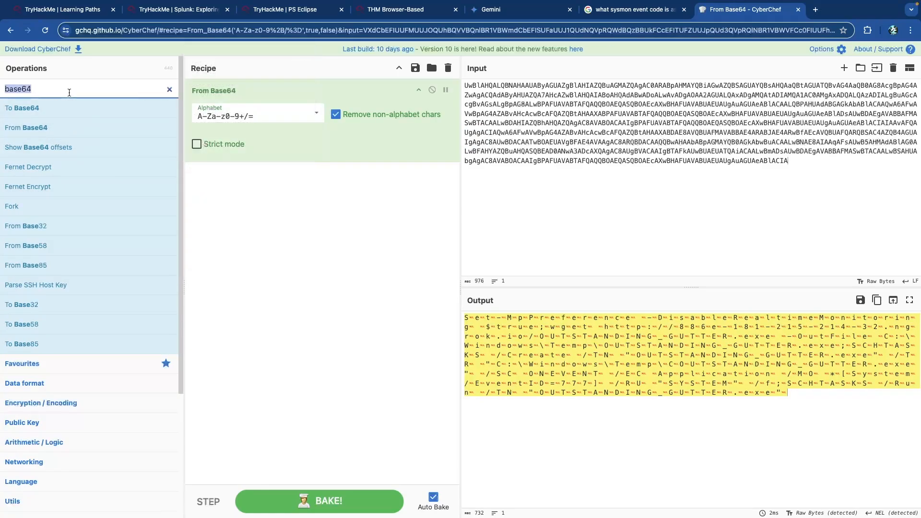
type("decode text")
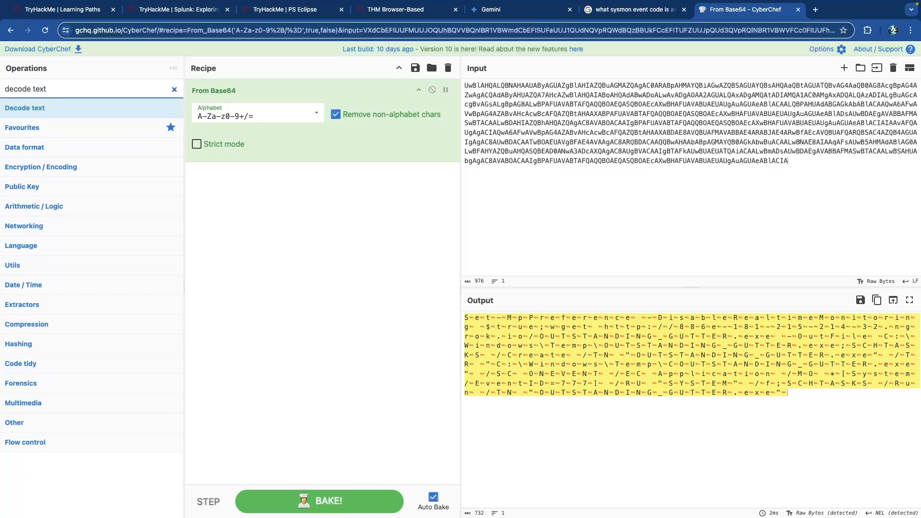
left_click_drag(24, 108, 294, 194)
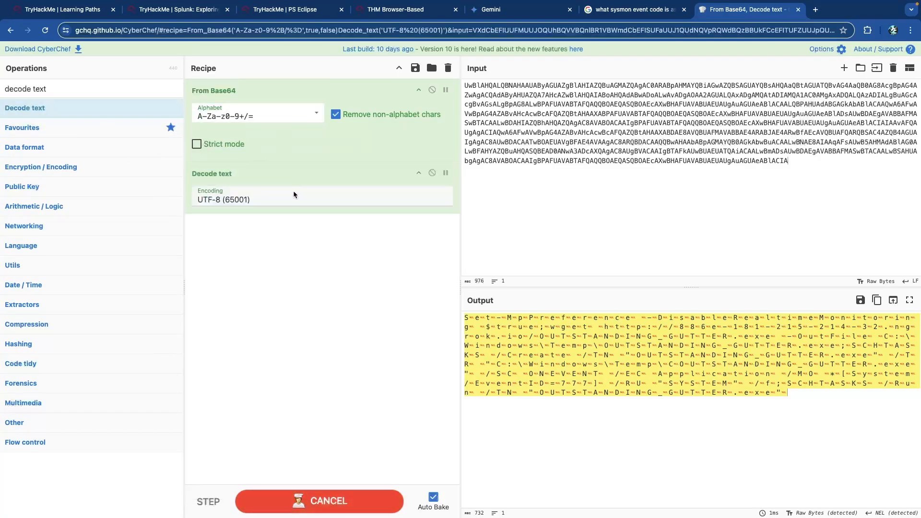
left_click(245, 199)
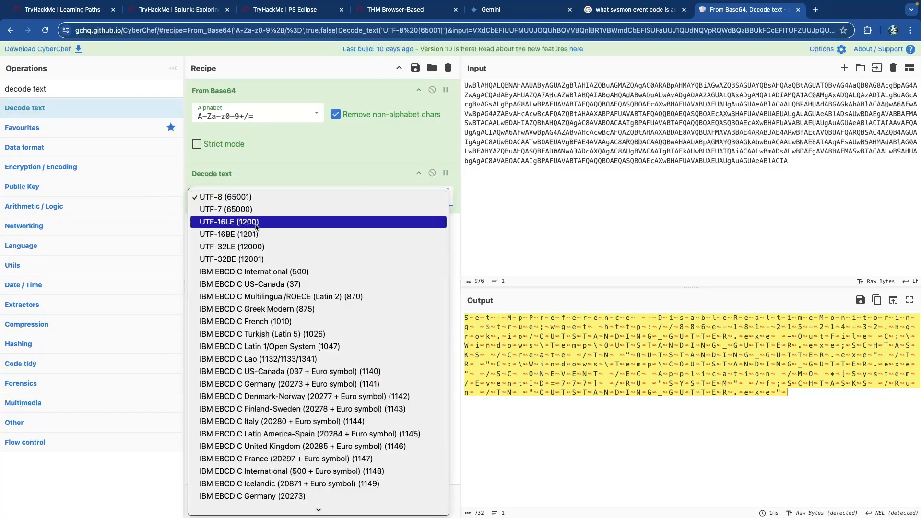
left_click(256, 223)
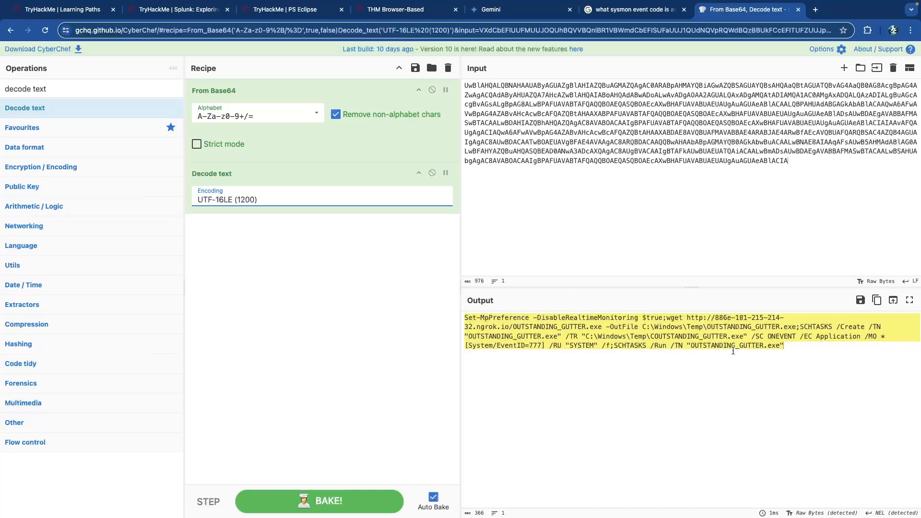
Look over the decoded output and reread the TryHackMe question about the command that configured the binary to run with elevated privileges
left_click(733, 352)
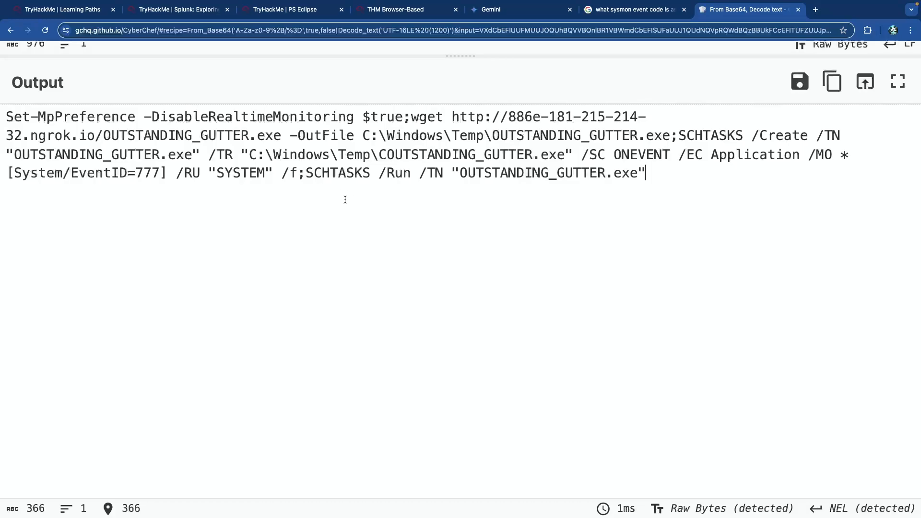
left_click(294, 11)
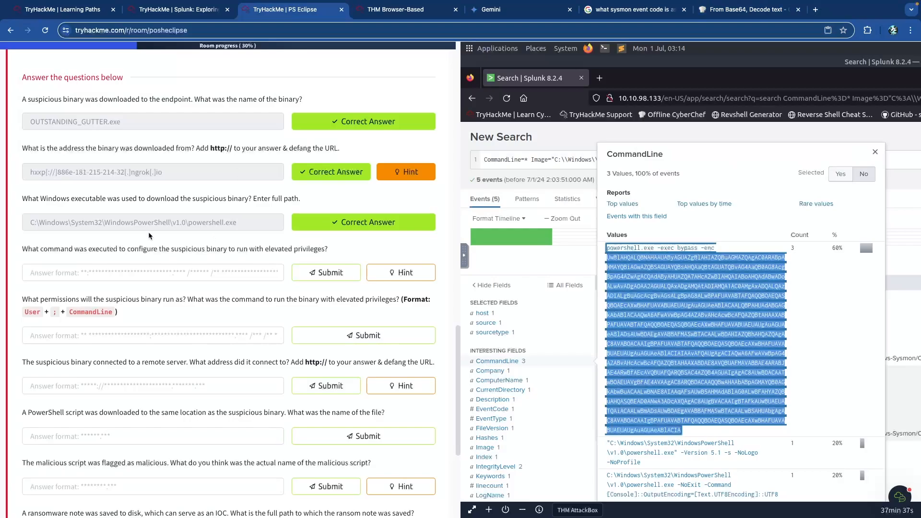
scroll(176, 251, "up", 5)
left_click_drag(244, 287, 710, 276)
left_click(441, 284)
left_click(710, 275)
scroll(465, 203, "right", 2)
scroll(614, 143, "down", 5)
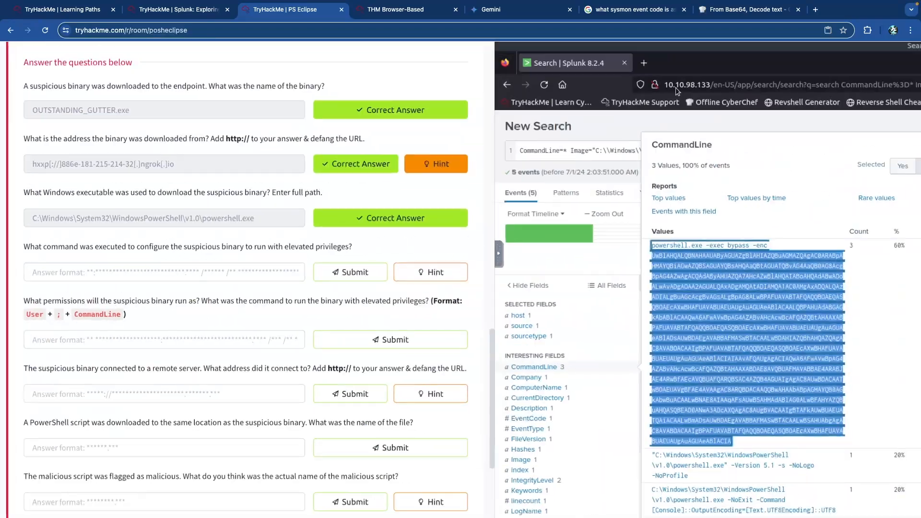
Examine the SCHTASKS /Create part of the decoded command in CyberChef, including its task name, run path and trigger options
left_click(744, 11)
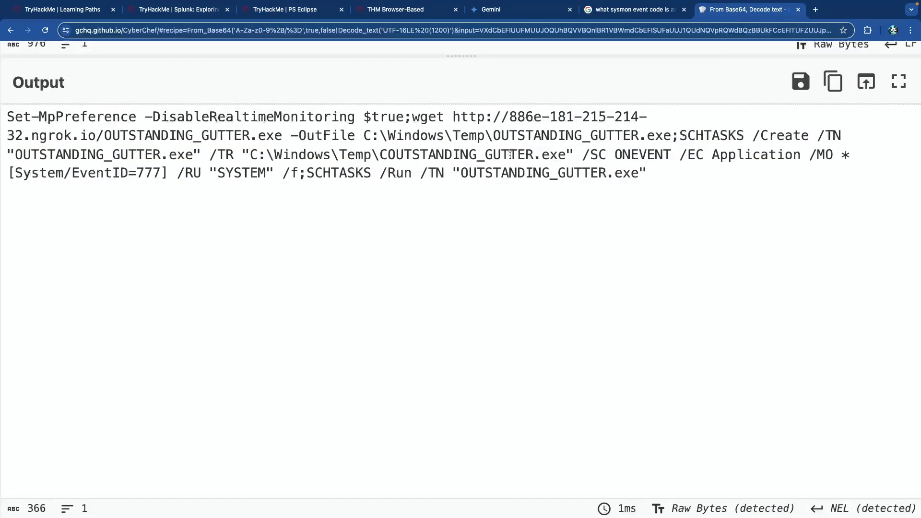
left_click_drag(682, 135, 201, 150)
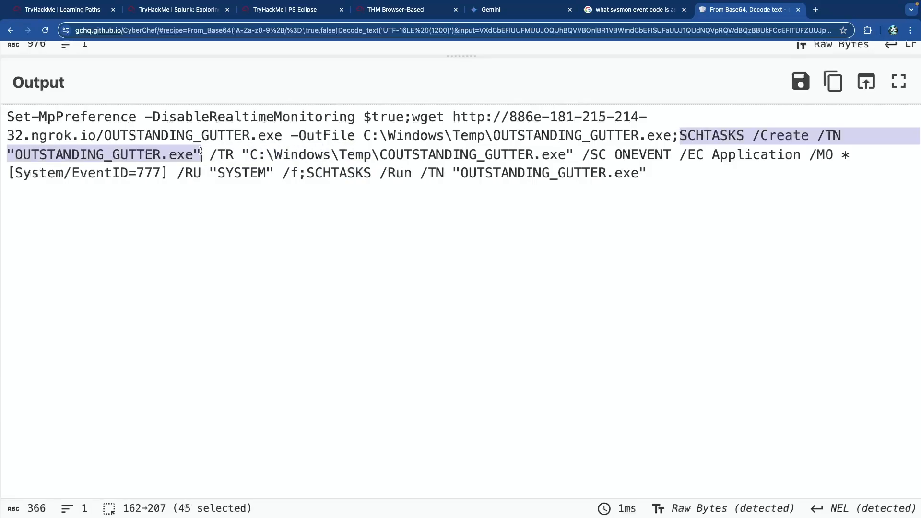
left_click(216, 152)
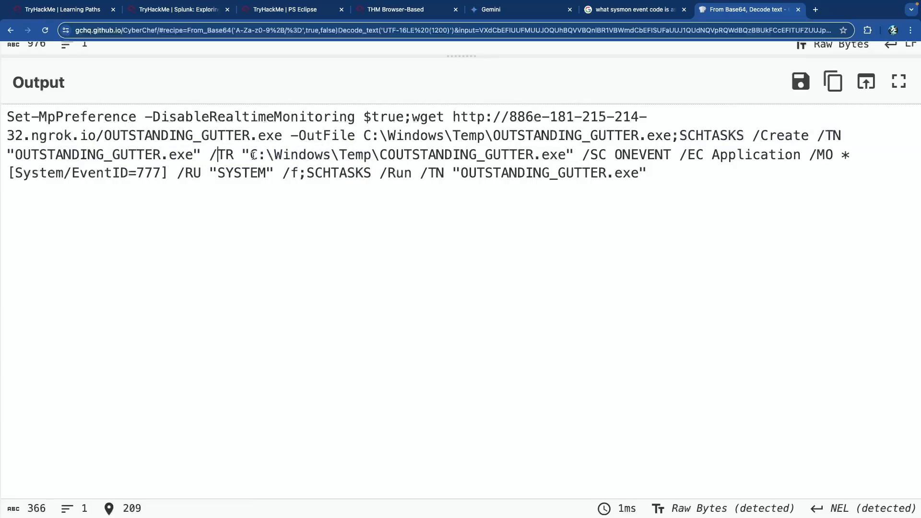
left_click_drag(246, 157, 810, 157)
left_click(594, 157)
left_click(688, 157)
left_click(810, 157)
left_click_drag(680, 136, 794, 135)
left_click(742, 136)
left_click(817, 136)
left_click_drag(147, 154, 250, 155)
left_click(249, 154)
scroll(480, 171, "down", 5)
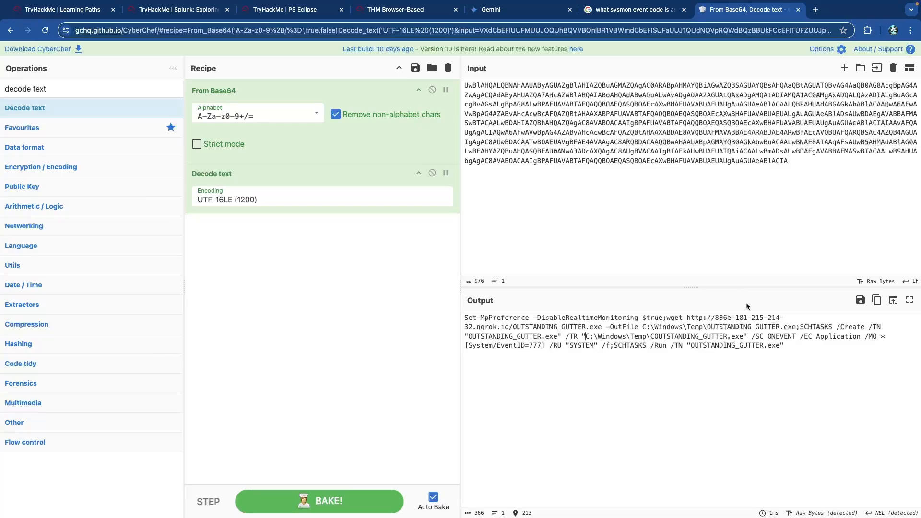
scroll(818, 326, "up", 5)
left_click_drag(744, 271, 694, 272)
left_click(688, 272)
scroll(687, 271, "down", 5)
Switch to Splunk, close the CommandLine field details and replace the query with "OUTSTANDING_GUTTER.exe" Image="*schtasks.exe" | table CommandLine
left_click(398, 9)
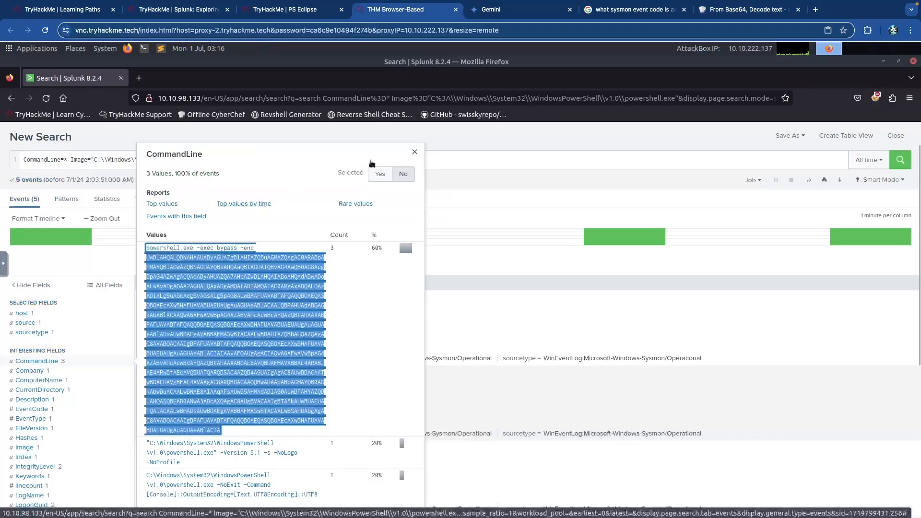
left_click(414, 153)
triple_click(275, 160)
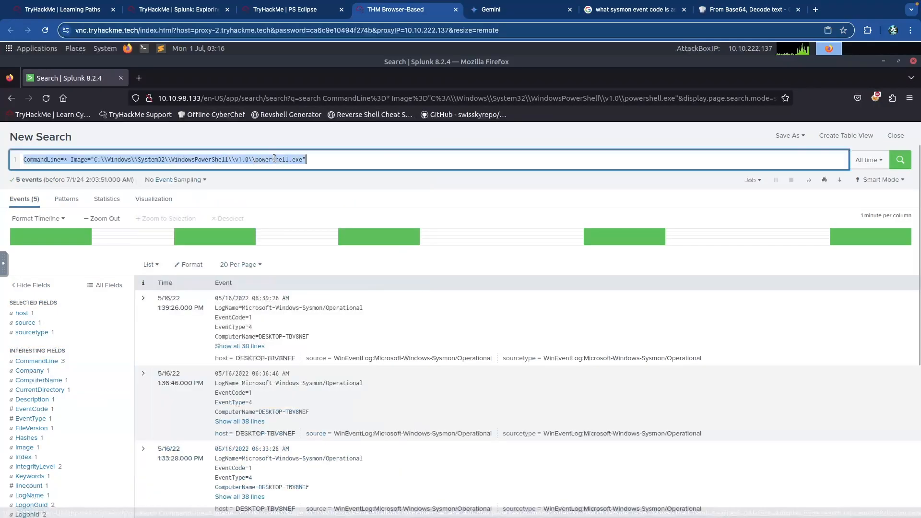
triple_click(291, 158)
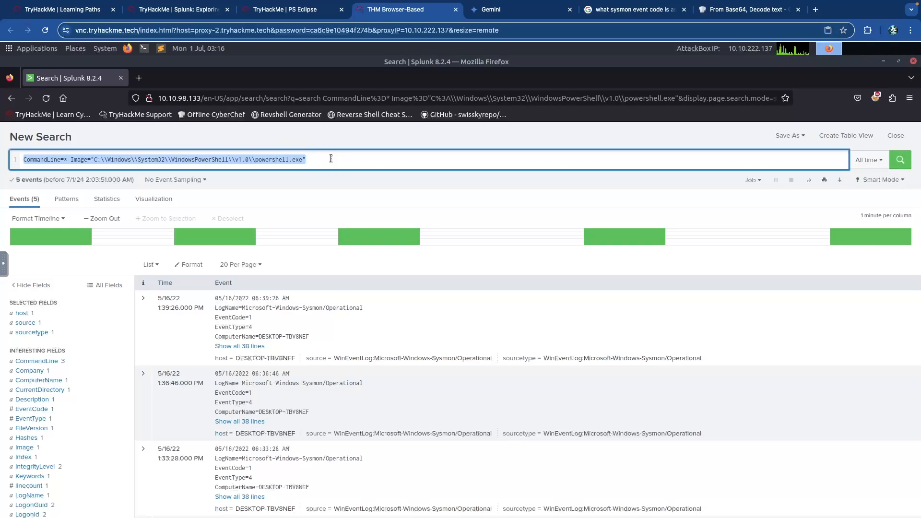
type("\"")
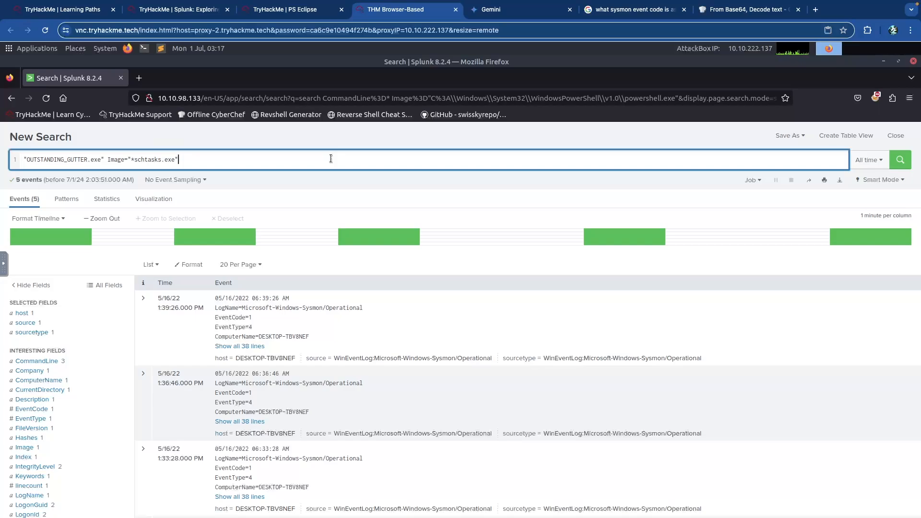
key("shift+Return")
type("| ")
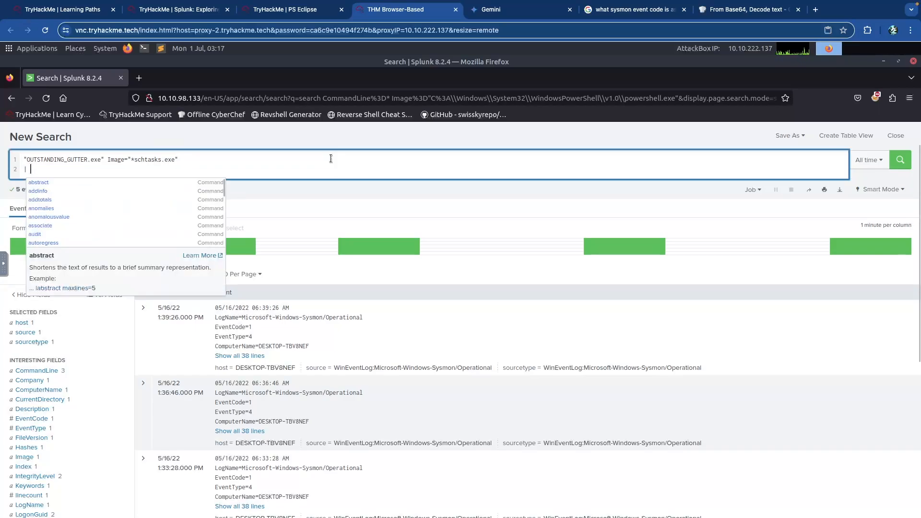
type("table CommandLine")
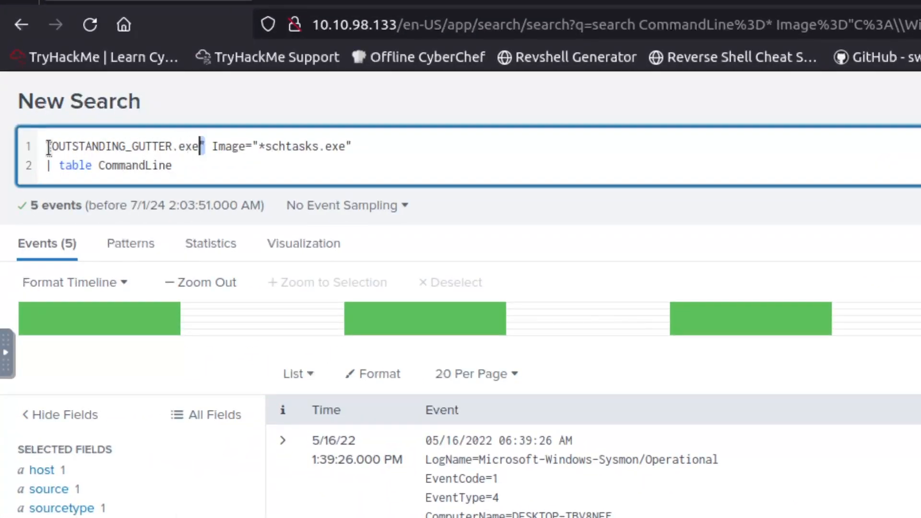
Review the new query's binary name and its Image filter, including the wildcard before schtasks.exe
left_click_drag(205, 146, 30, 147)
left_click(208, 146)
left_click_drag(212, 145, 353, 146)
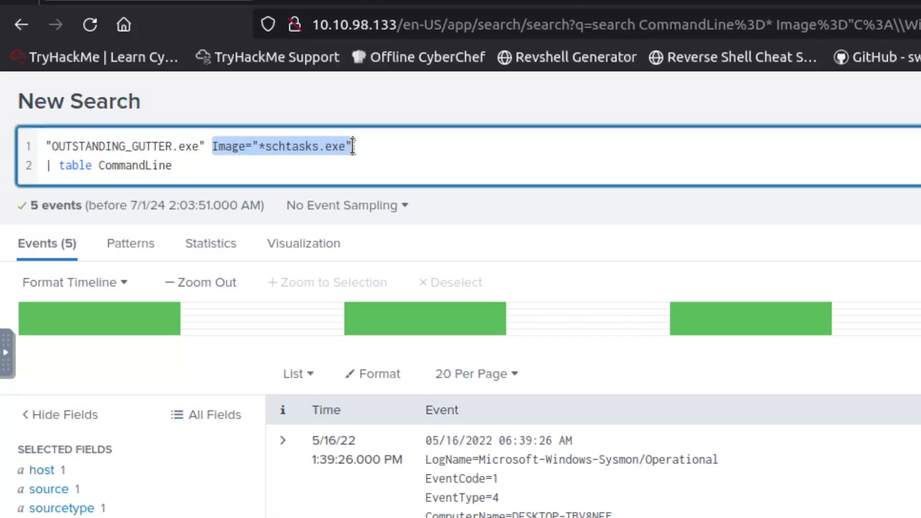
left_click(268, 150)
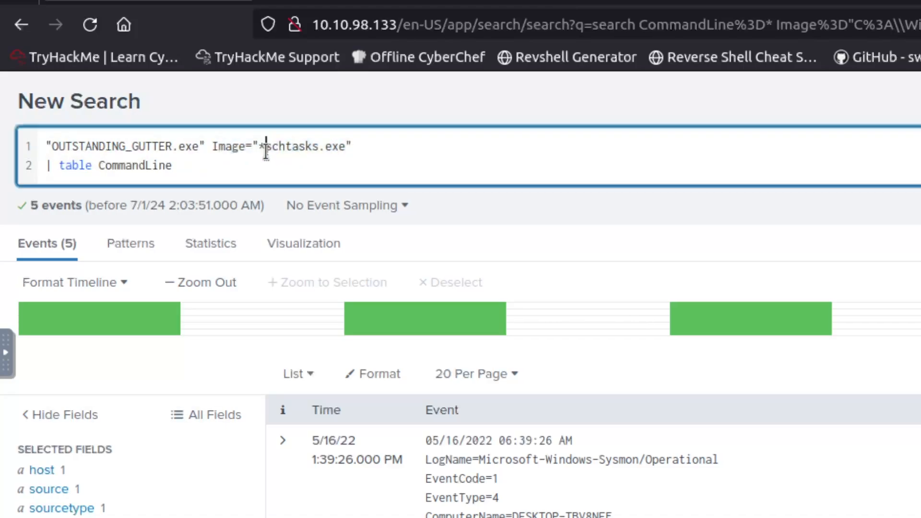
left_click_drag(271, 145, 359, 146)
left_click(299, 147)
left_click_drag(264, 148, 260, 147)
left_click(266, 147)
left_click_drag(267, 147, 346, 146)
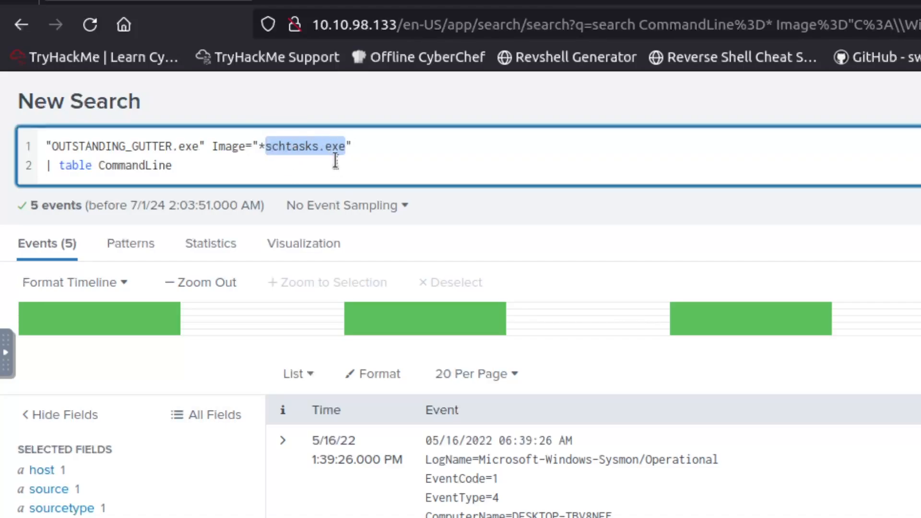
Run the search for "OUTSTANDING_GUTTER.exe" with Image="*schtasks.exe", piped into a table of CommandLine
left_click(164, 177)
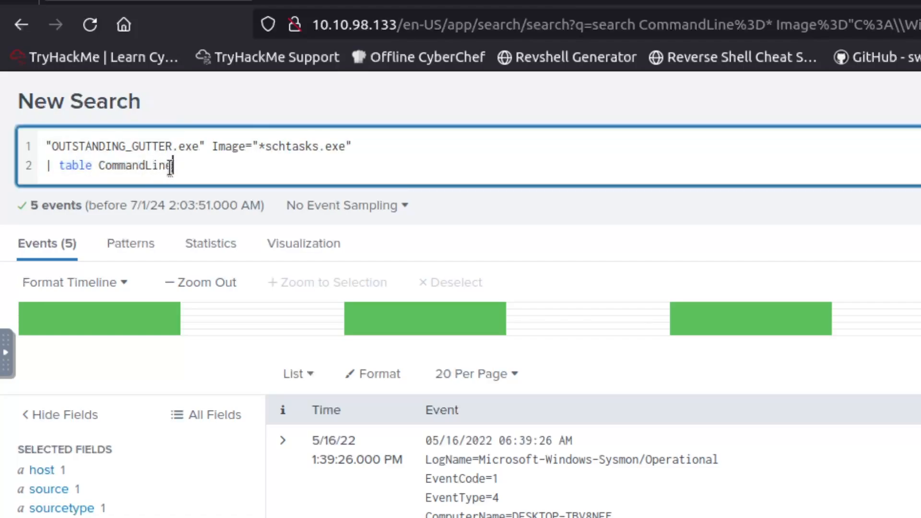
double_click(149, 167)
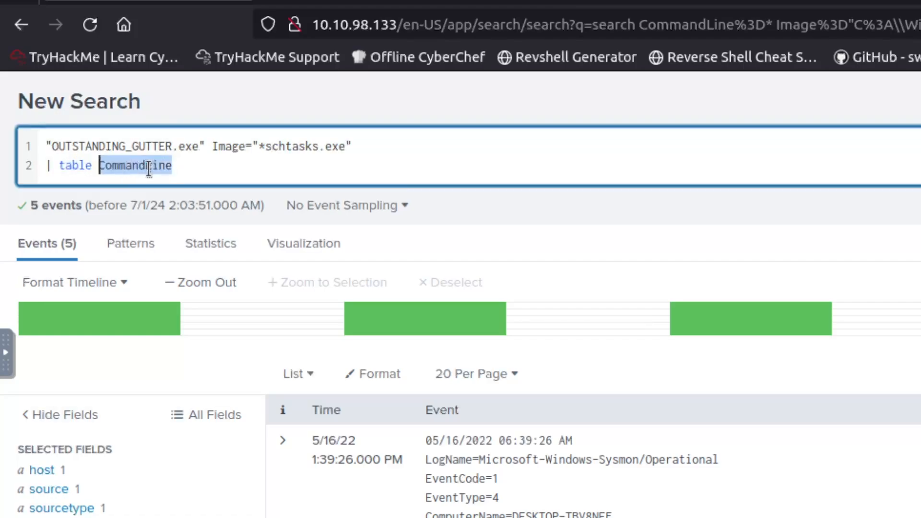
left_click(211, 167)
key("Return")
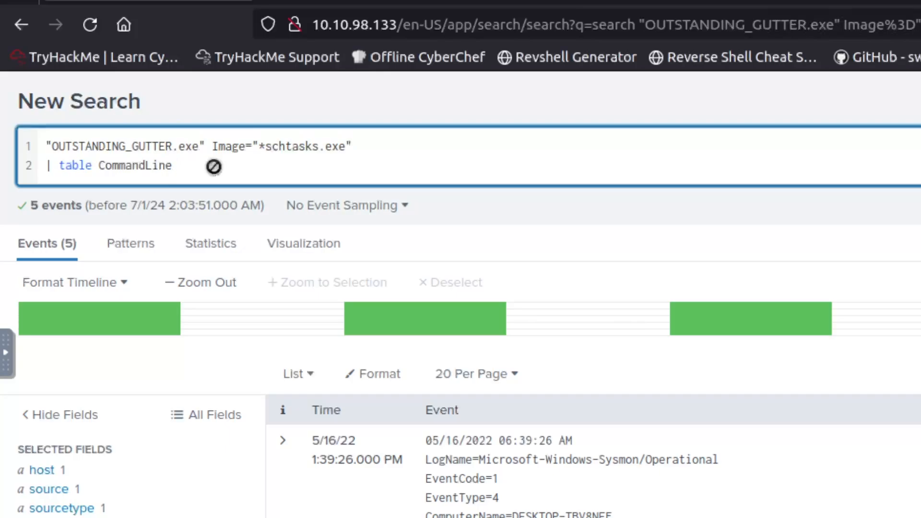
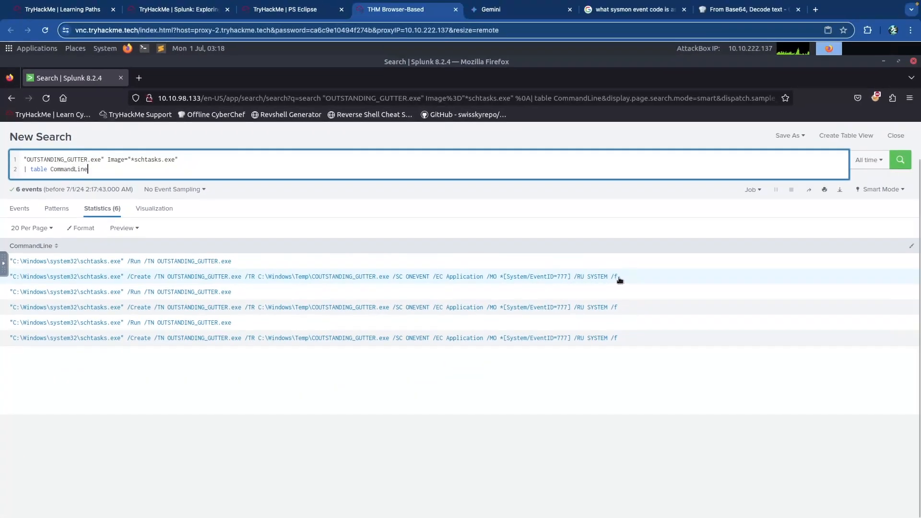
Copy the full schtasks.exe /Create command line from the second result row
left_click_drag(619, 278, 287, 288)
left_click_drag(80, 284, 12, 282)
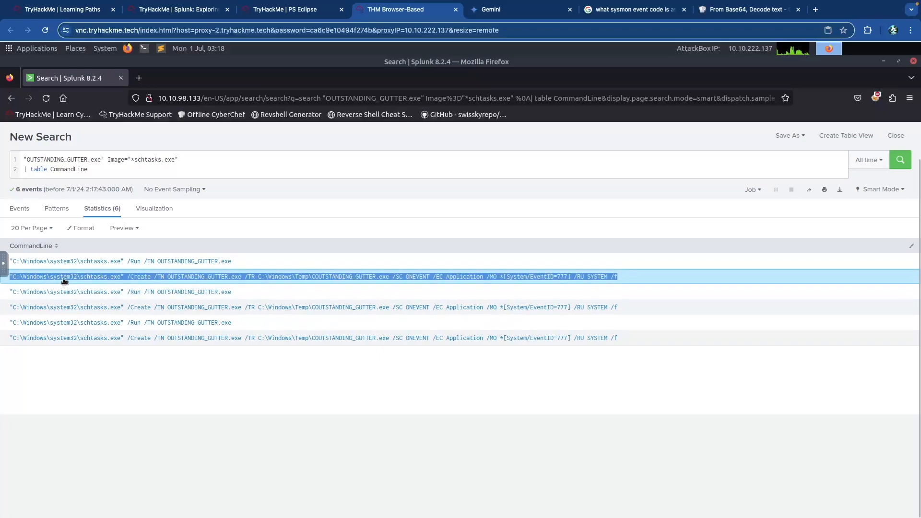
left_click(629, 275)
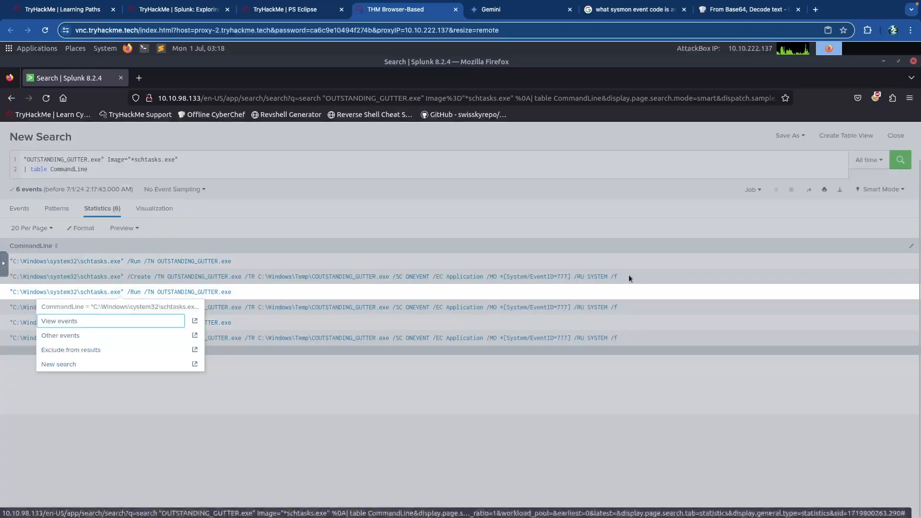
left_click(629, 275)
left_click(619, 277)
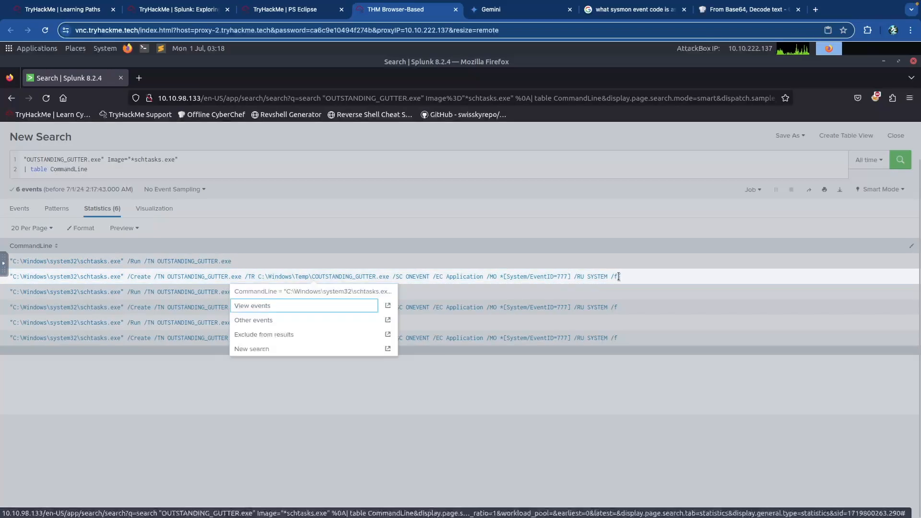
left_click_drag(620, 278, 14, 278)
right_click(23, 274)
left_click(53, 287)
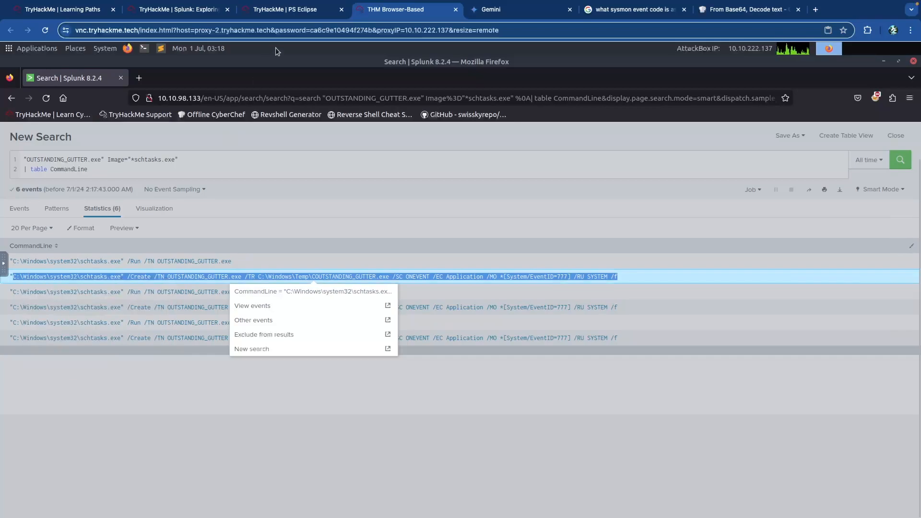
Switch to the PS Eclipse room and submit the copied schtasks command as the answer on configuring the binary for elevated privileges
left_click(282, 15)
left_click(209, 273)
key("ctrl+v")
left_click(327, 276)
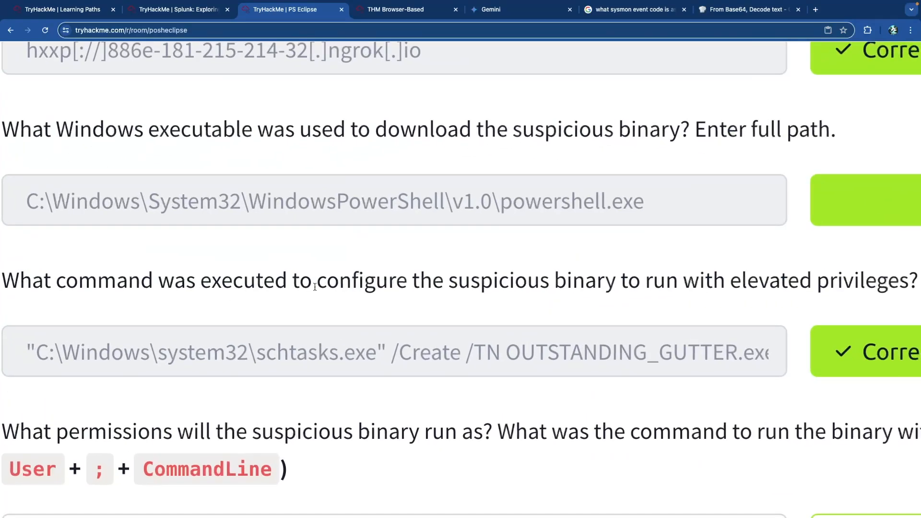
Read the question about the suspicious binary's permissions and run command, including its required User;CommandLine answer format
scroll(541, 284, "right", 2)
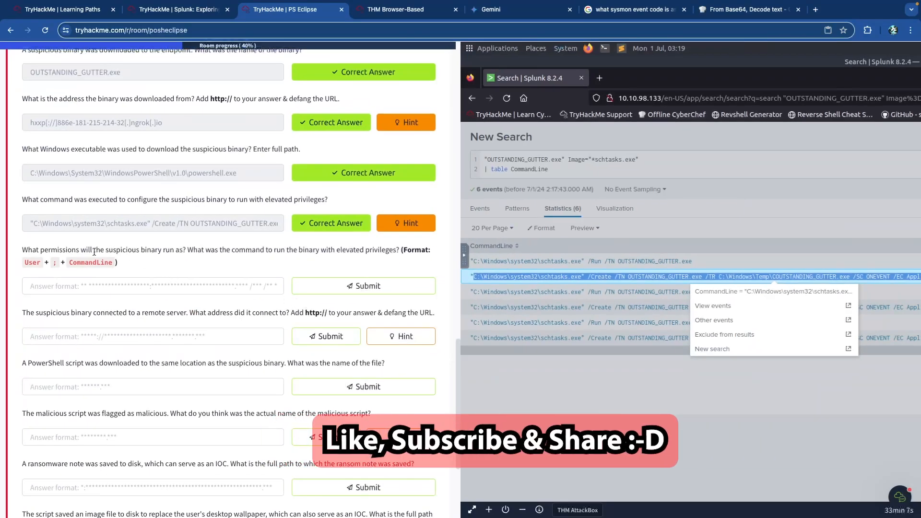
left_click_drag(72, 250, 212, 252)
left_click(142, 250)
left_click_drag(196, 251, 347, 252)
left_click(366, 253)
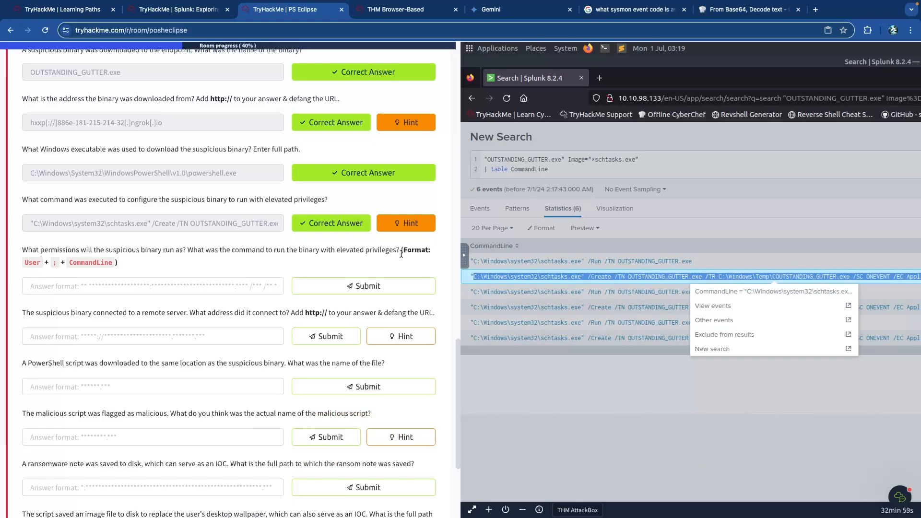
left_click_drag(402, 252, 382, 263)
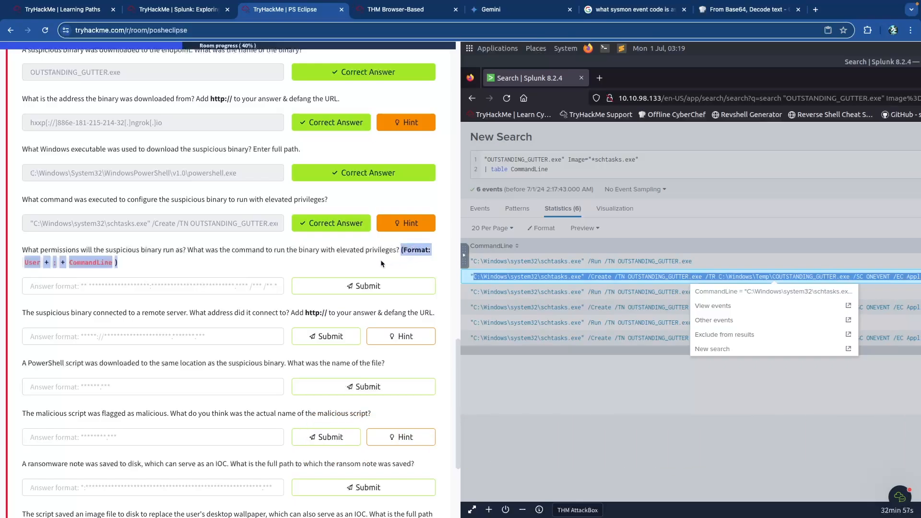
left_click(48, 265)
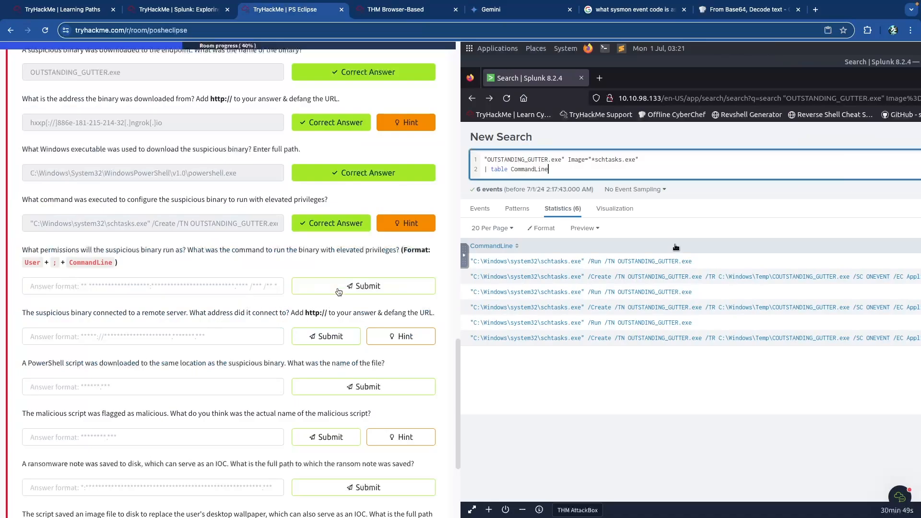
scroll(83, 260, "up", 5)
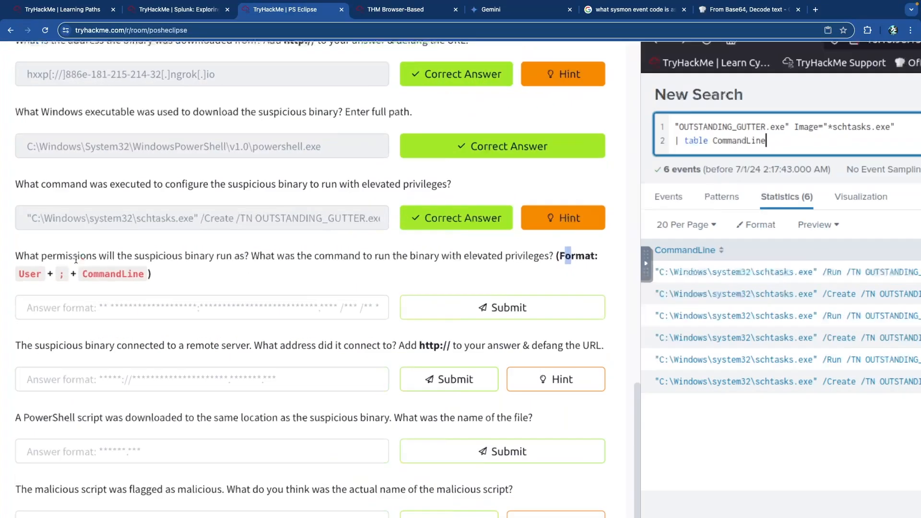
left_click_drag(72, 297, 105, 295)
left_click(186, 296)
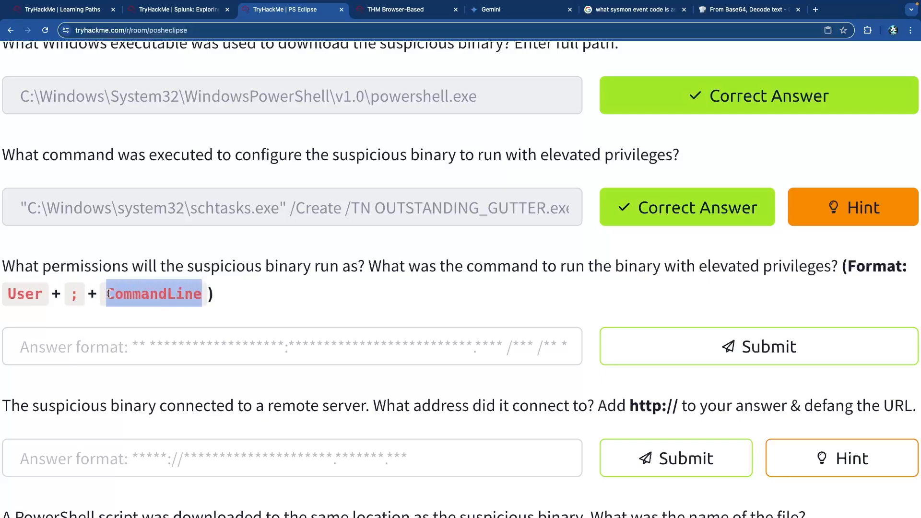
left_click(82, 294)
double_click(20, 291)
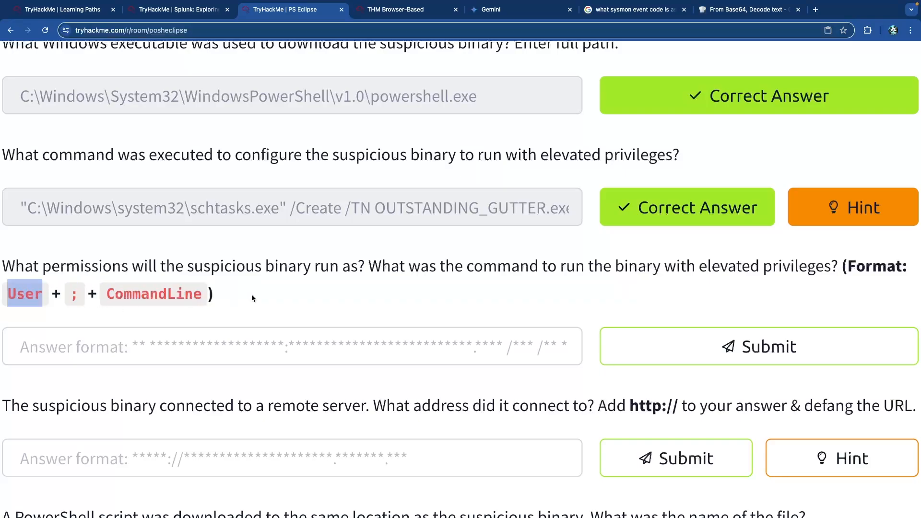
Return to the Splunk search, remove the table CommandLine line from the query and rerun it
key("ctrl+0")
key("ctrl+Tab")
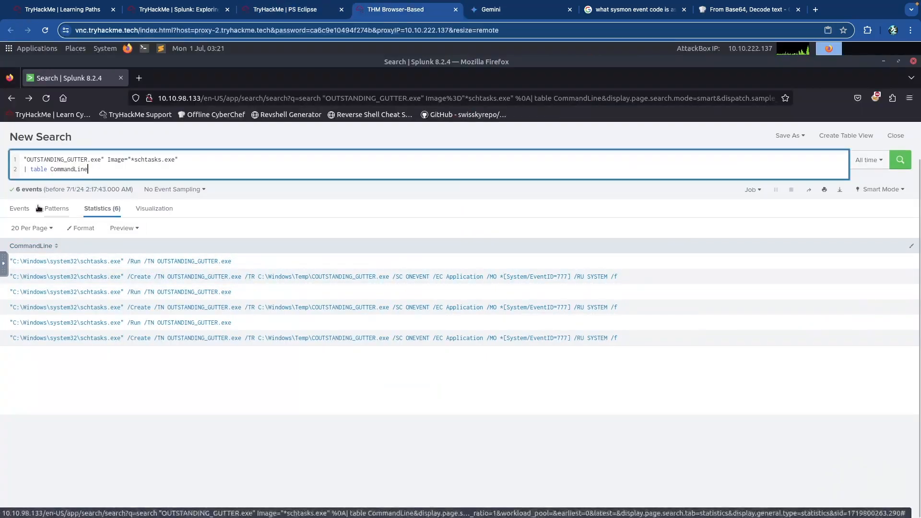
triple_click(74, 172)
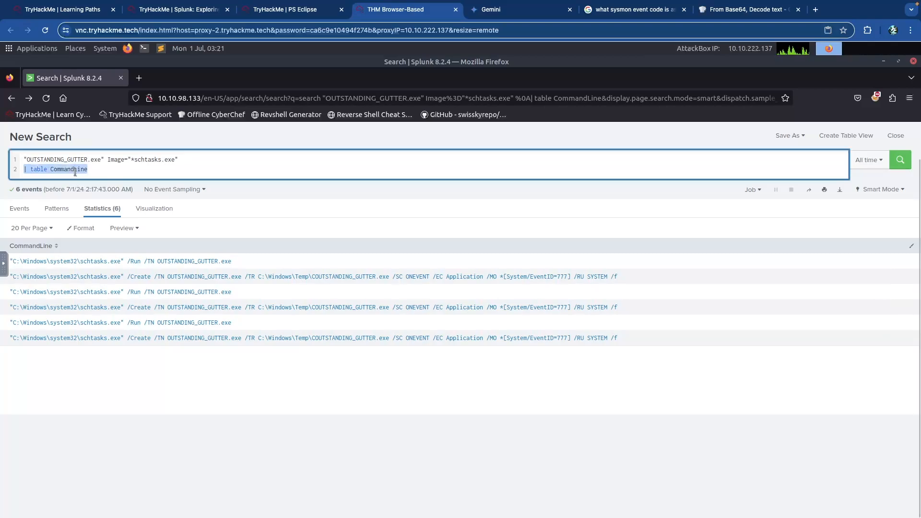
key("BackSpace")
key("BackSpace")
key("Return")
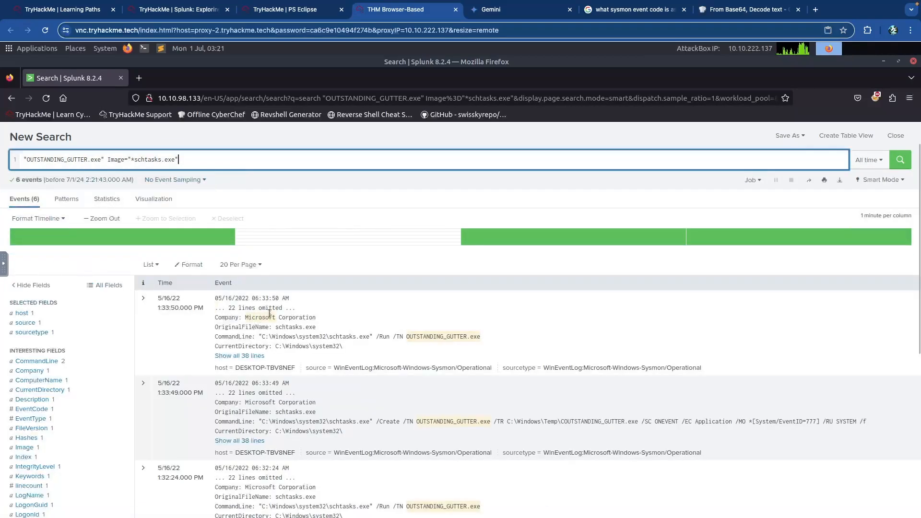
Inspect the values of the User field for the schtasks.exe events
scroll(68, 352, "down", 3)
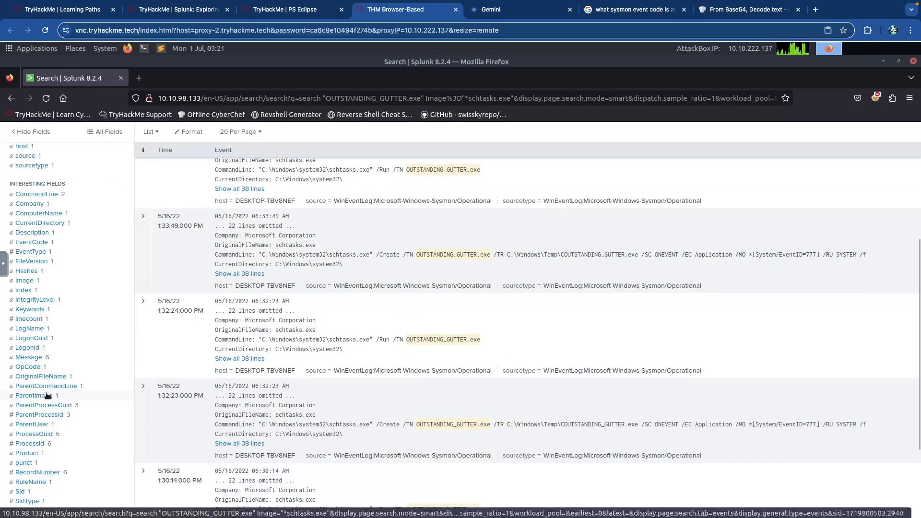
scroll(48, 395, "down", 1)
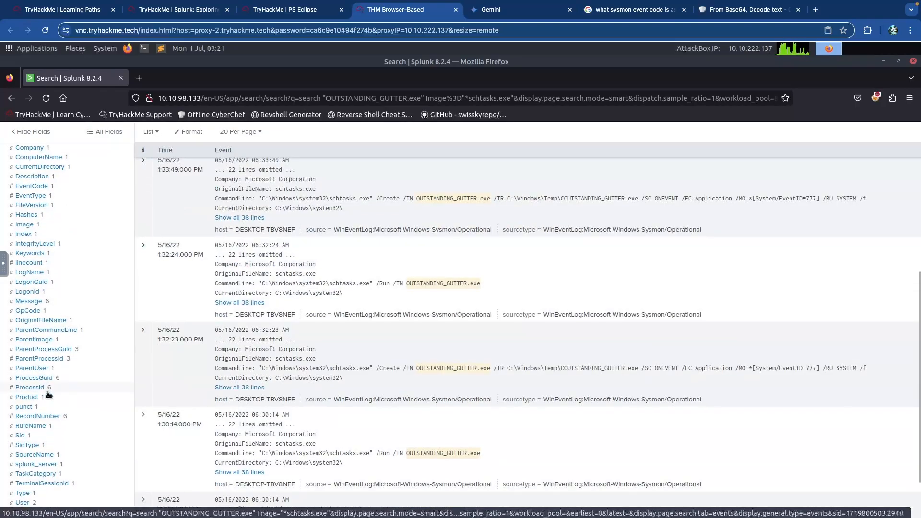
scroll(48, 394, "down", 1)
left_click(21, 441)
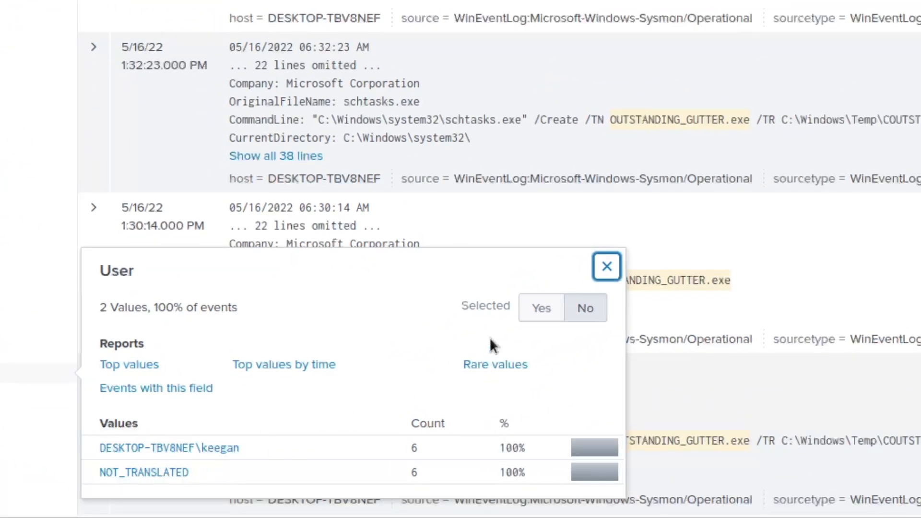
left_click(607, 266)
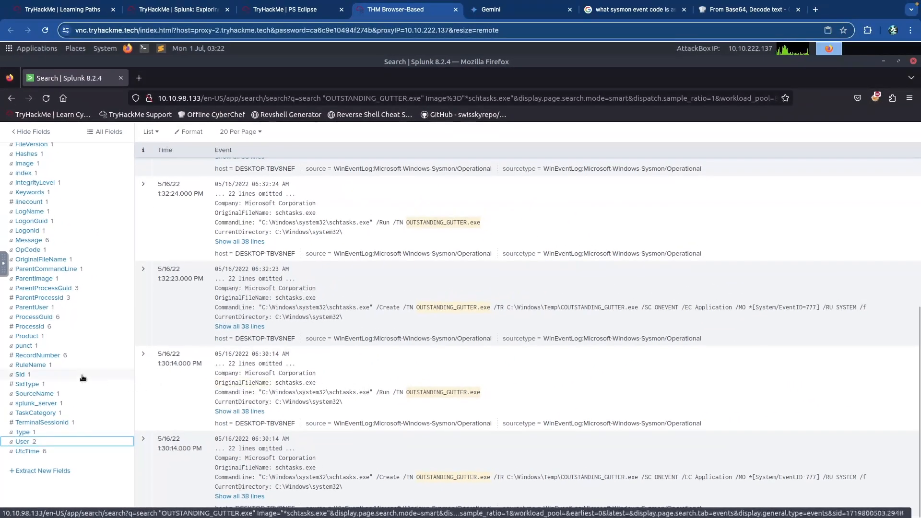
scroll(50, 361, "up", 3)
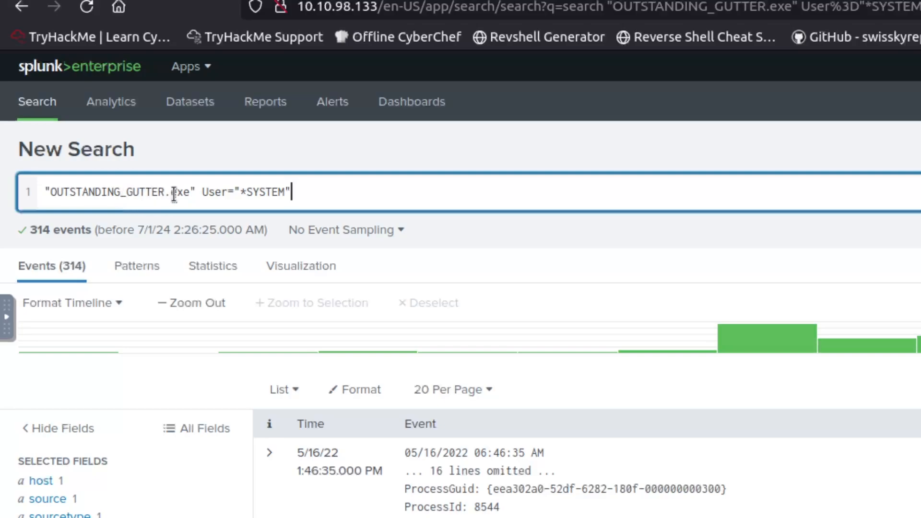
left_click(191, 192)
left_click_drag(196, 193, 44, 194)
left_click(77, 195)
left_click_drag(202, 194, 323, 191)
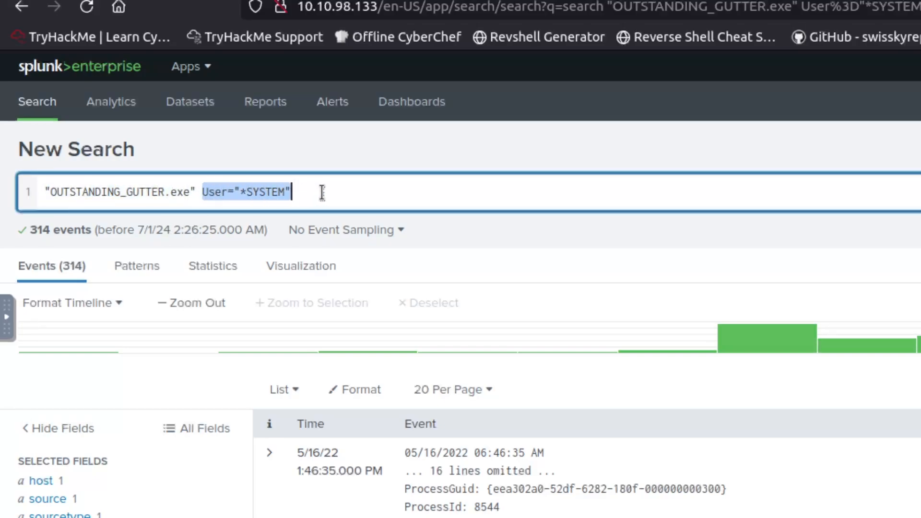
left_click(290, 196)
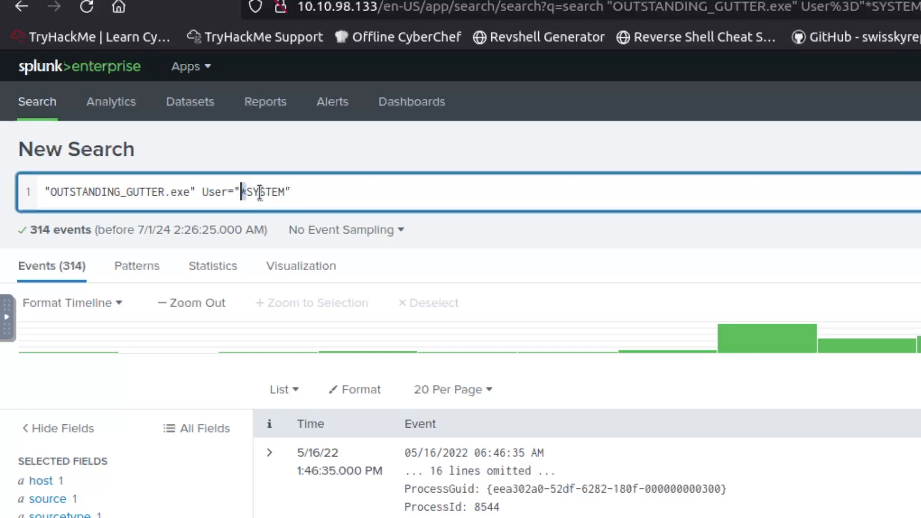
left_click_drag(324, 193, 202, 193)
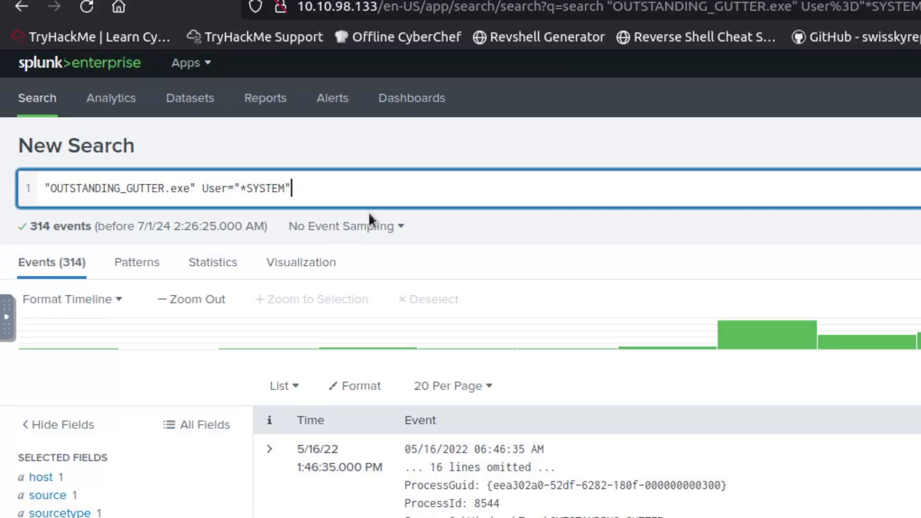
Copy the NT AUTHORITY\SYSTEM user value from an OUTSTANDING_GUTTER.exe event in the results
scroll(383, 246, "down", 10)
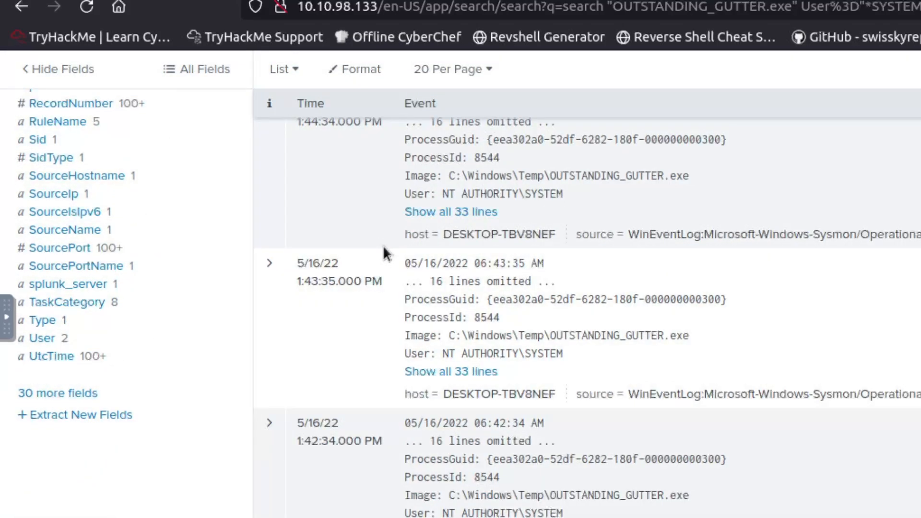
left_click_drag(442, 194, 572, 201)
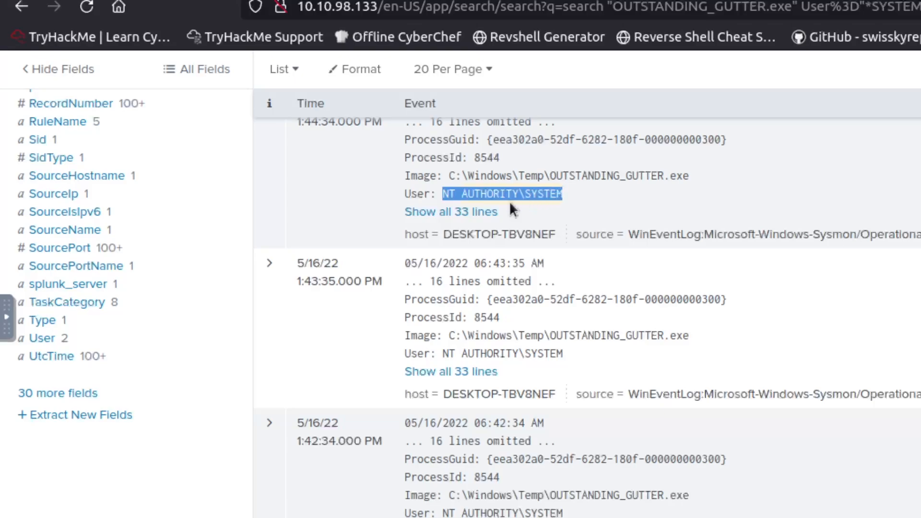
scroll(514, 201, "up", 10)
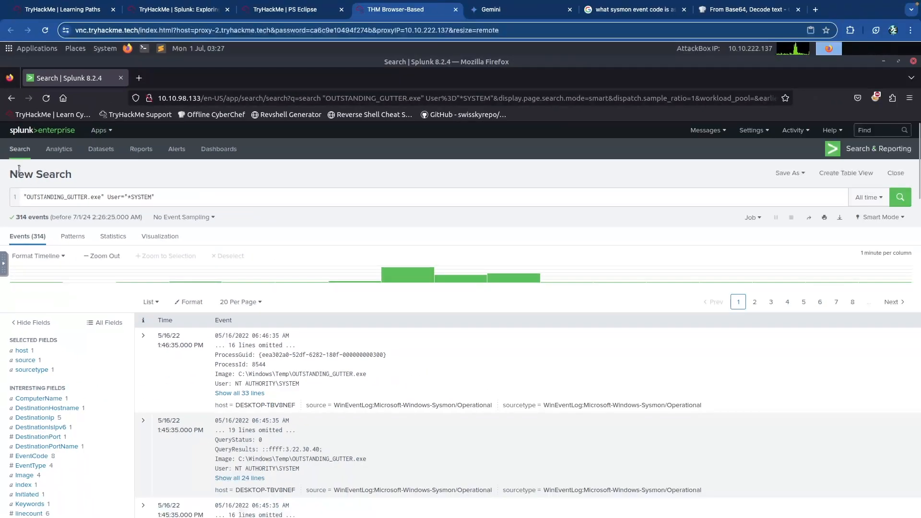
scroll(234, 329, "down", 5)
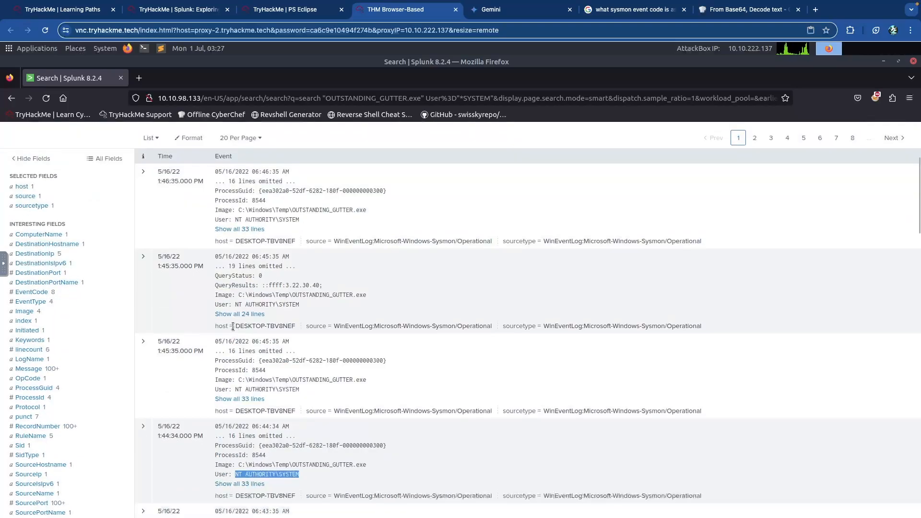
right_click(266, 474)
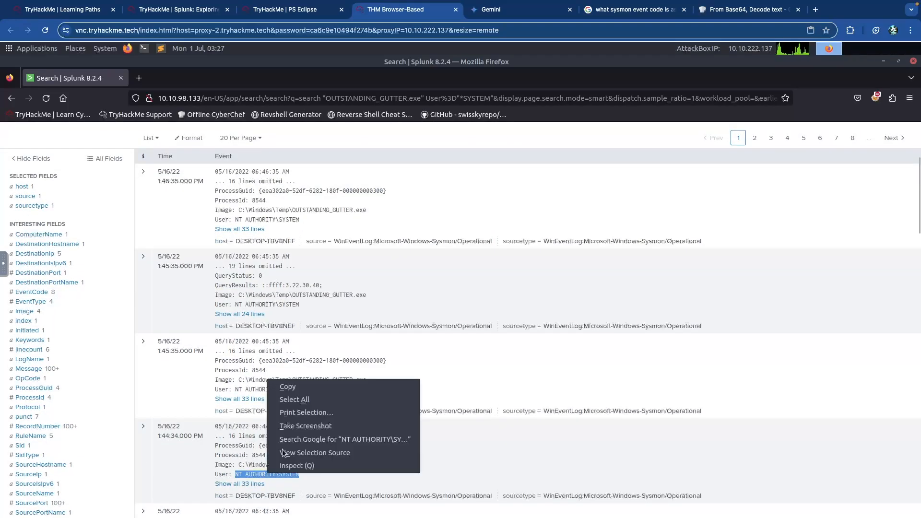
left_click(299, 387)
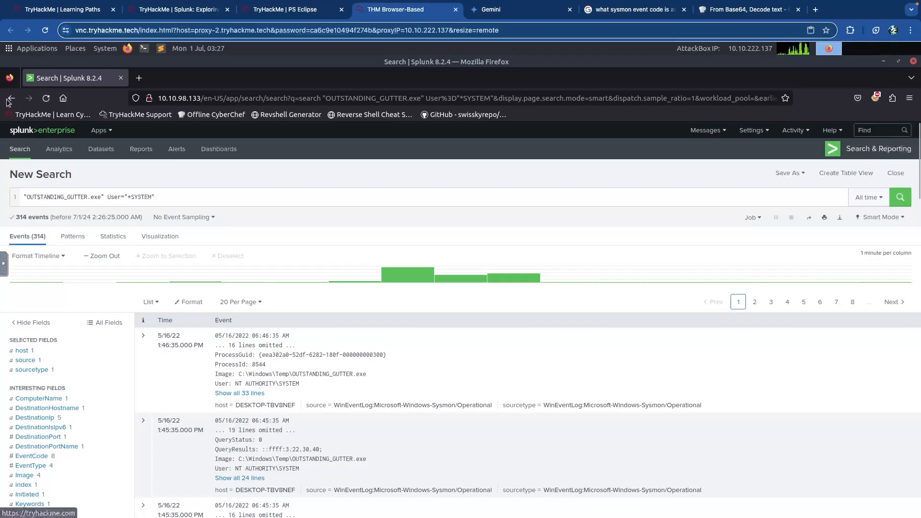
Go back through the browser history to the search combining Image="*schtasks.exe" with User="*SYSTEM"
left_click(9, 100)
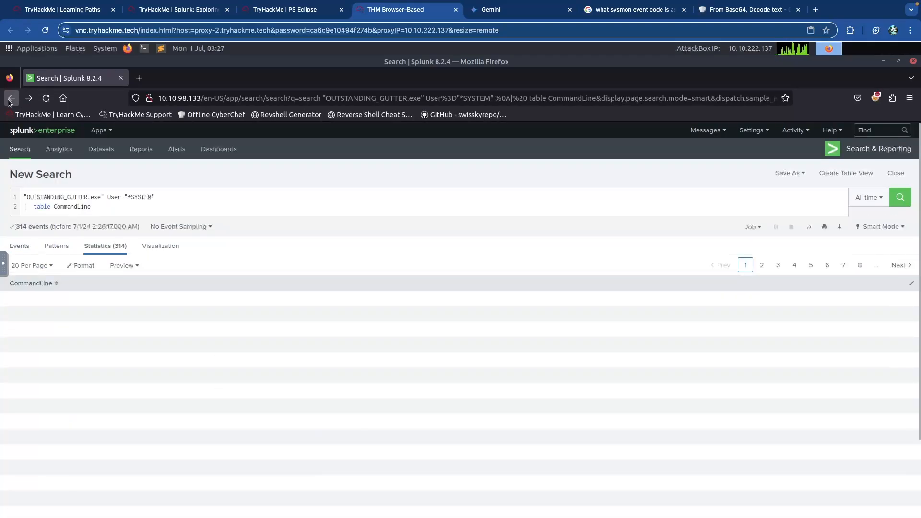
left_click(10, 100)
left_click(10, 100)
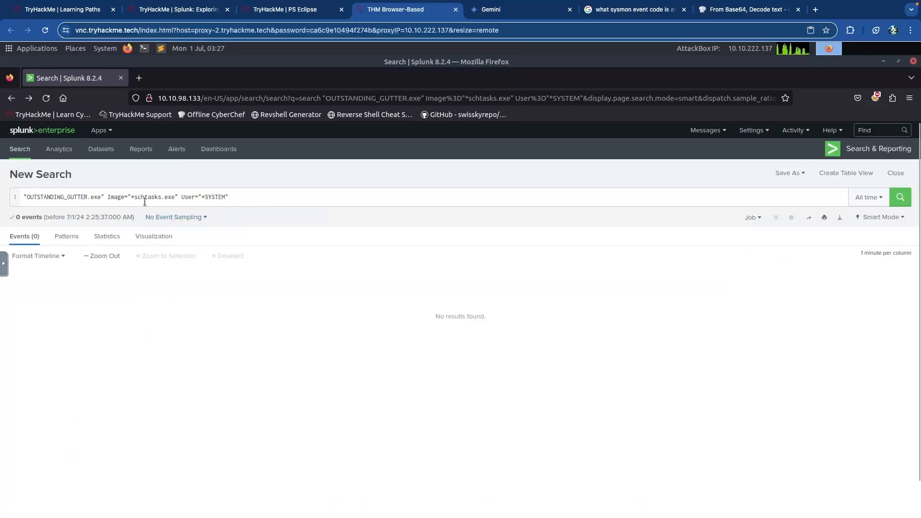
Return to the preceding schtasks.exe search with "*SYSTEM" and copy the CommandLine value containing /Run /TN OUTSTANDING_GUTTER.exe from its event
left_click(11, 98)
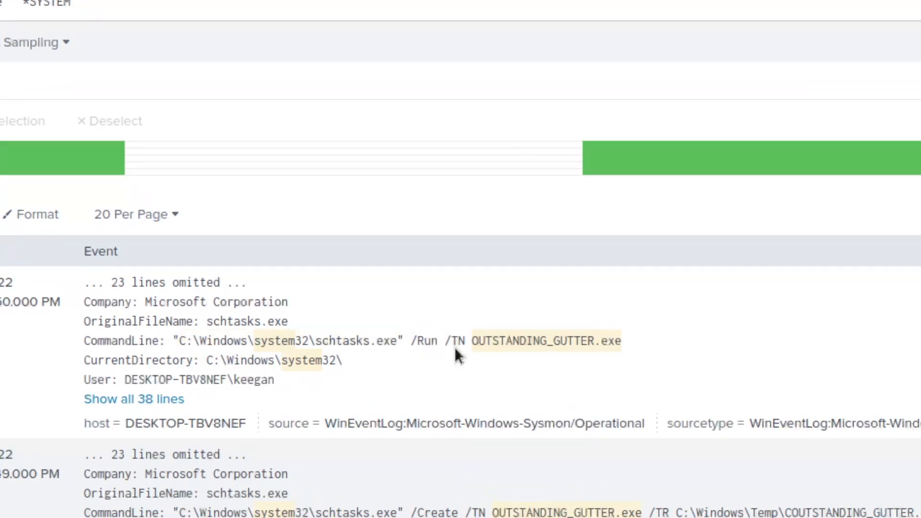
left_click_drag(622, 342, 172, 341)
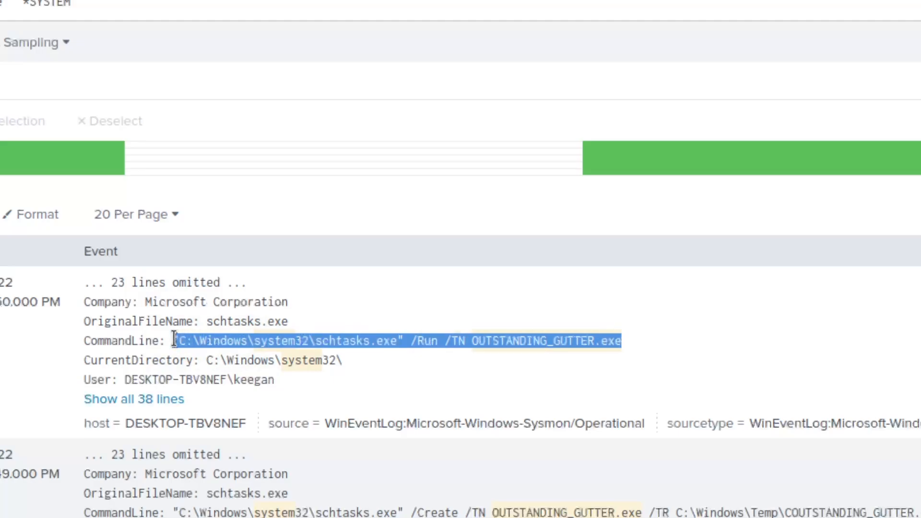
right_click(284, 338)
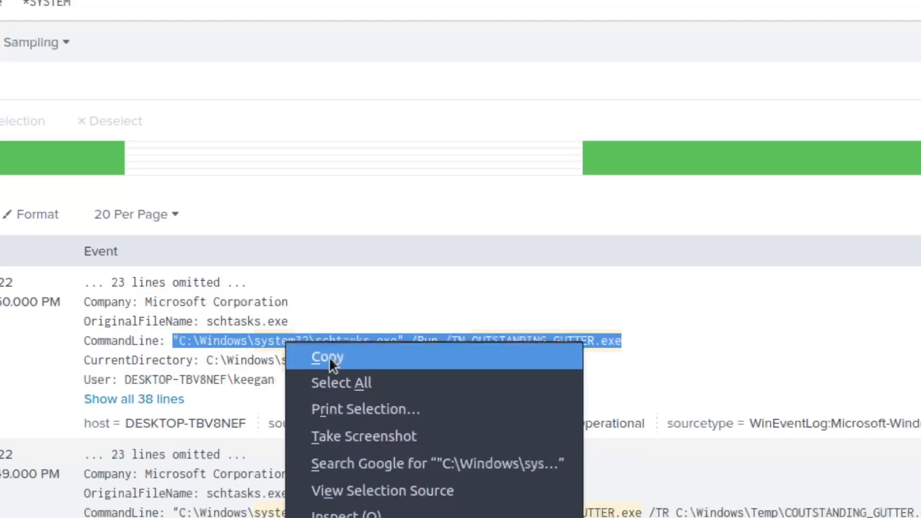
left_click(345, 355)
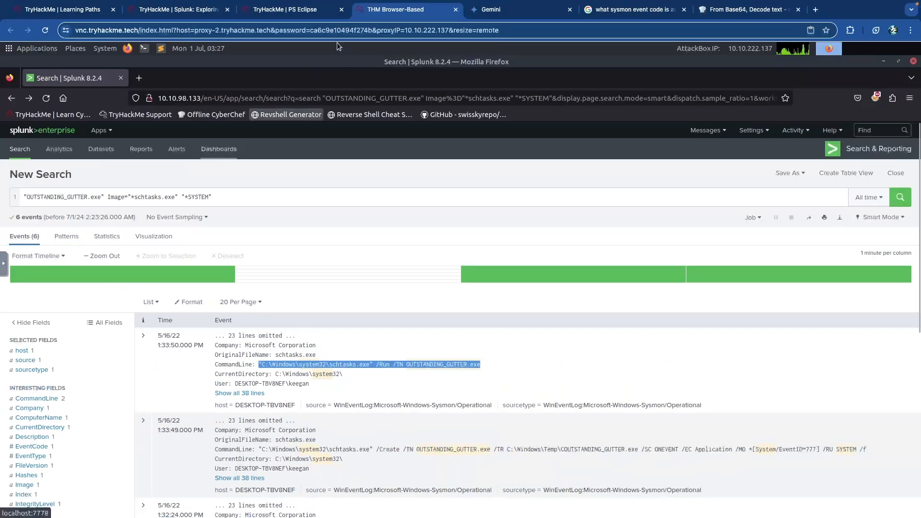
Append the copied schtasks.exe /Run command after NT AUTHORITY\SYSTEM; in the PS Eclipse permissions answer and submit it
left_click(272, 9)
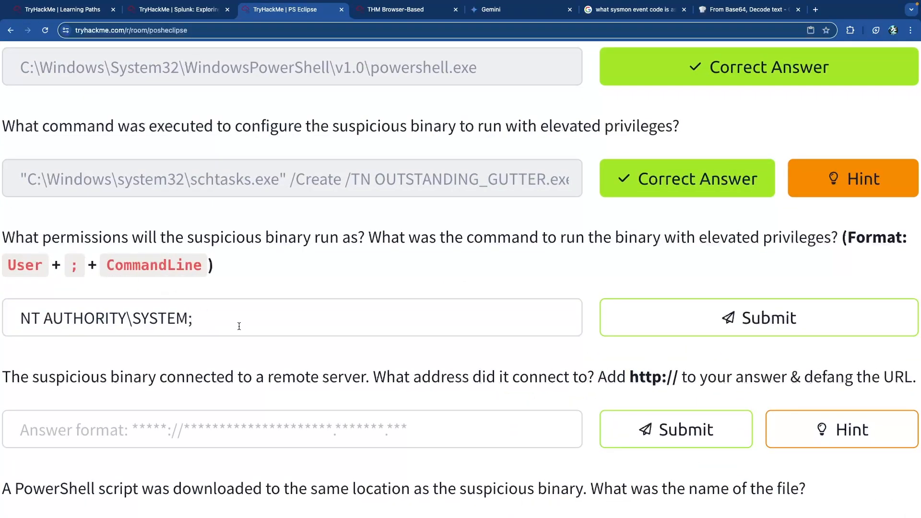
key("super+v")
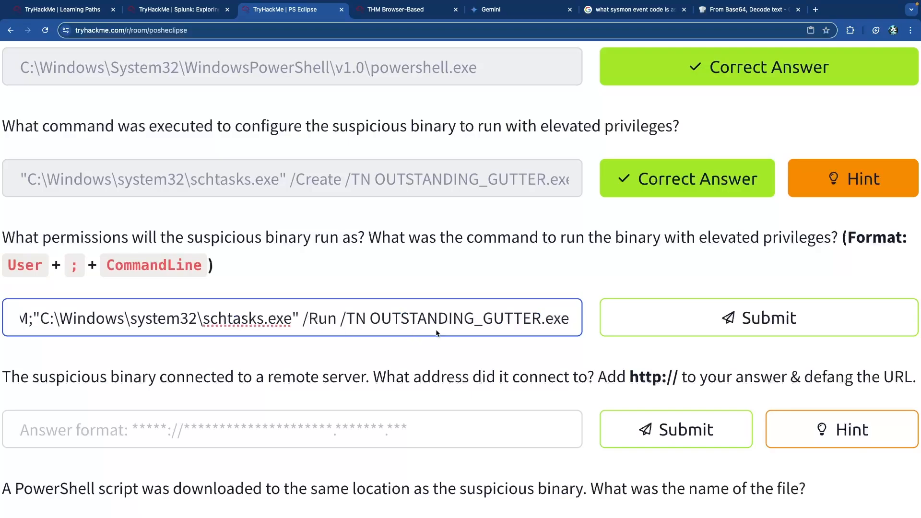
left_click(685, 324)
key("Return")
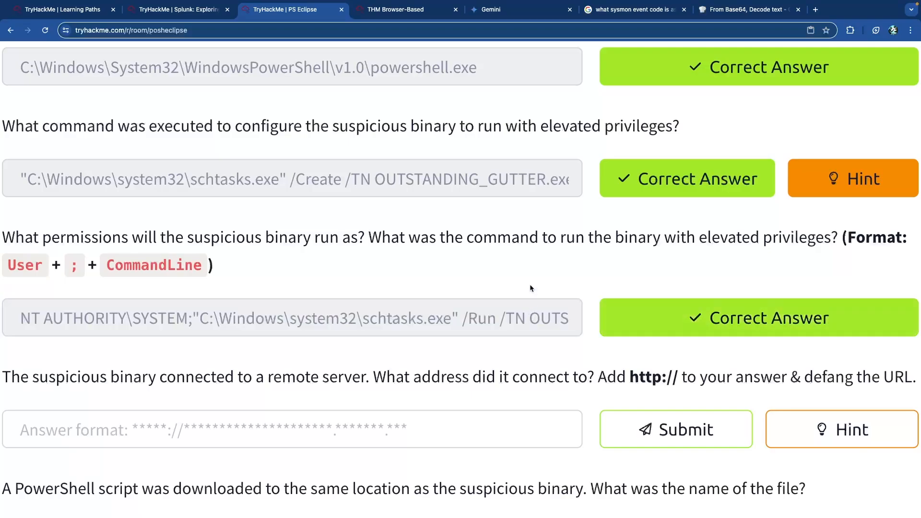
Read the next PS Eclipse question about the remote server address the suspicious binary connected to, including its answer format
scroll(532, 288, "down", 5)
scroll(220, 291, "down", 1)
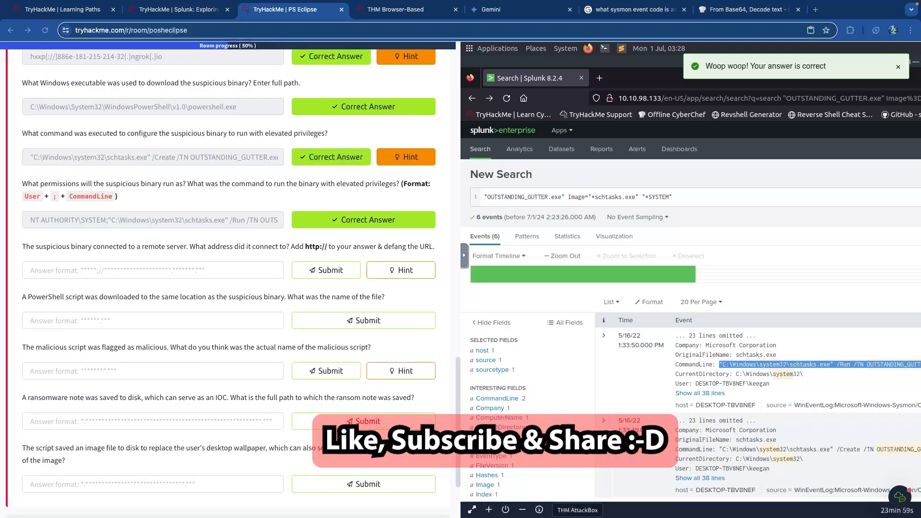
scroll(143, 246, "up", 5)
scroll(351, 269, "down", 1)
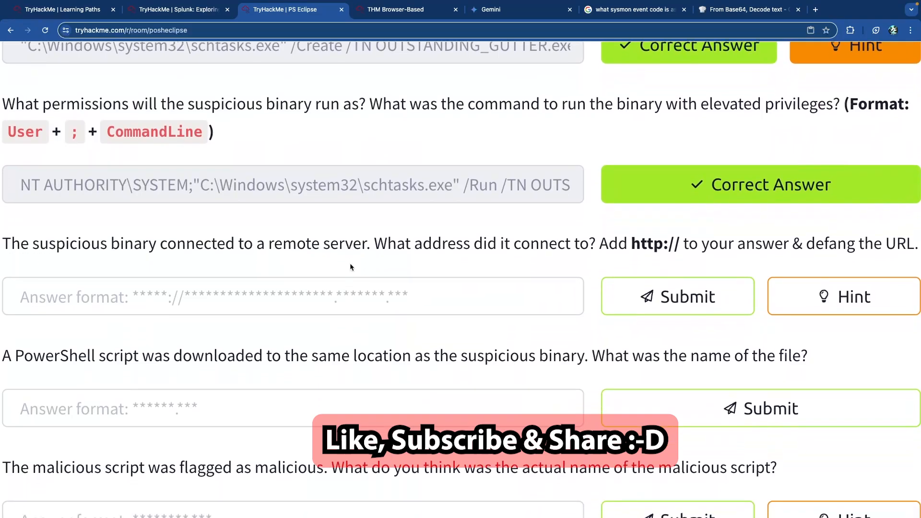
left_click_drag(377, 244, 596, 245)
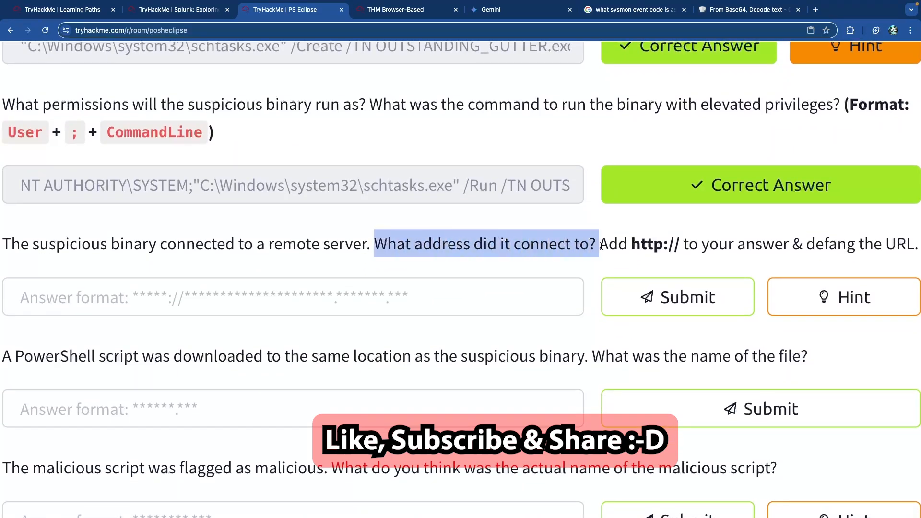
left_click(595, 246)
scroll(595, 246, "right", 3)
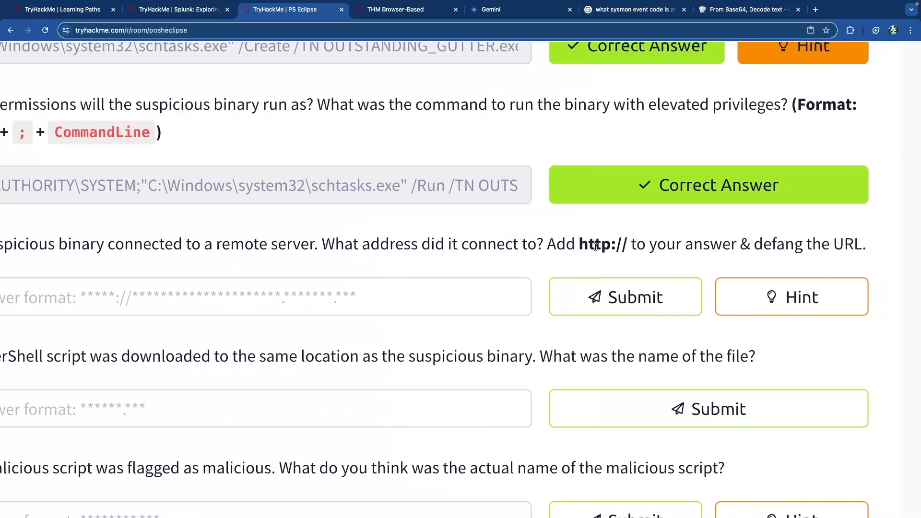
scroll(598, 246, "left", 3)
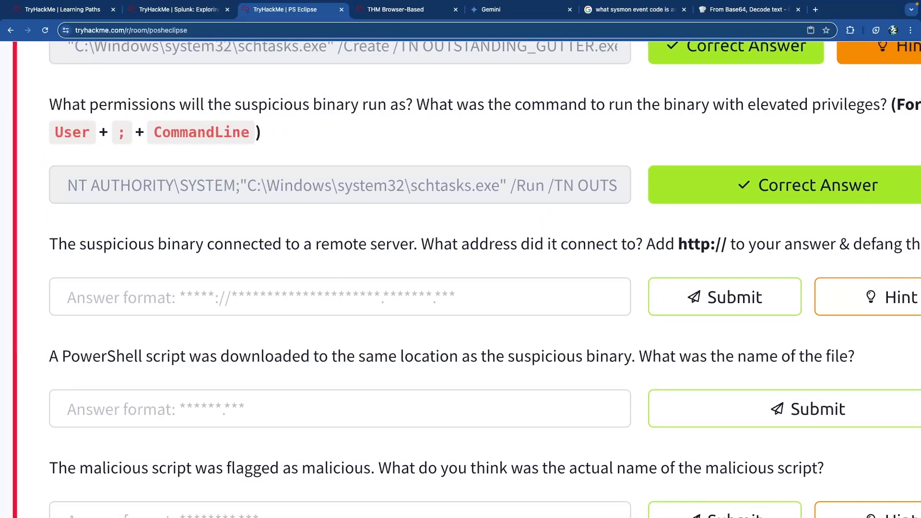
key("ctrl+Tab")
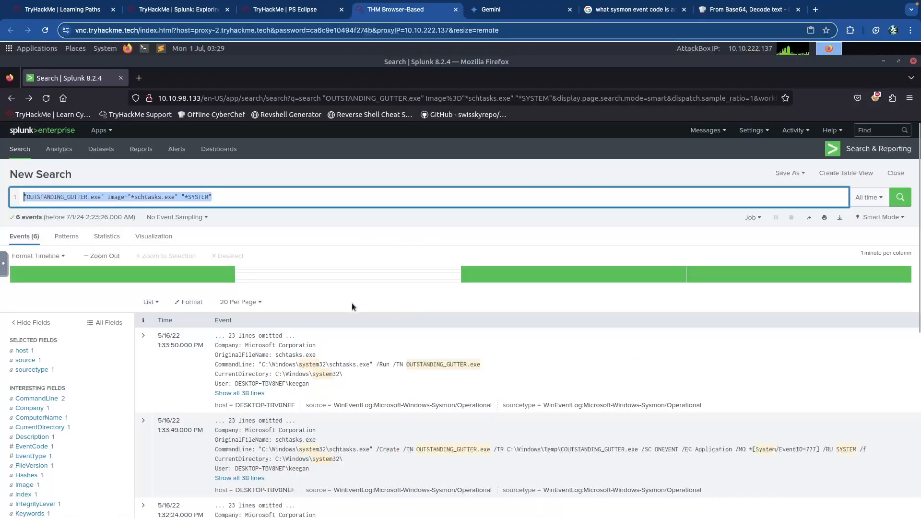
left_click(234, 195)
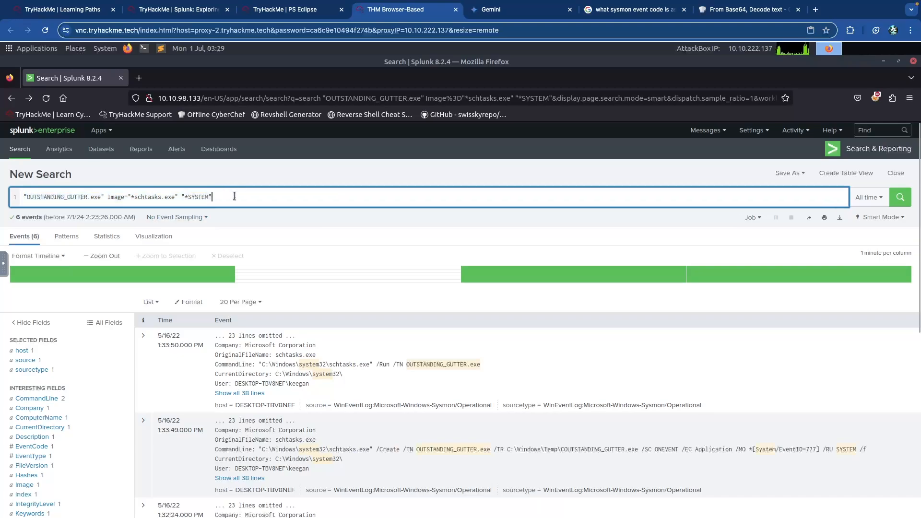
left_click_drag(238, 196, 53, 194)
left_click(34, 194)
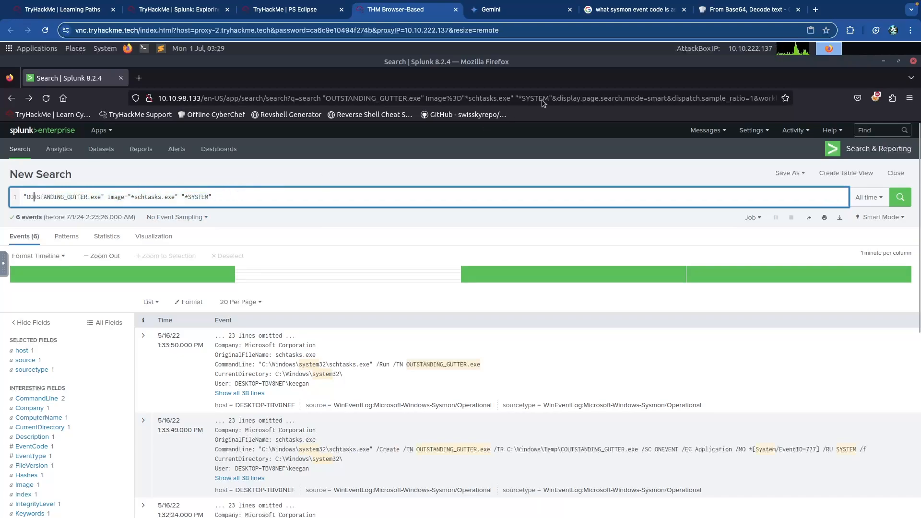
Switch to CyberChef and copy the path C:\Windows\Temp\OUTSTANDING_GUTTER.exe from the decoded output
left_click(746, 10)
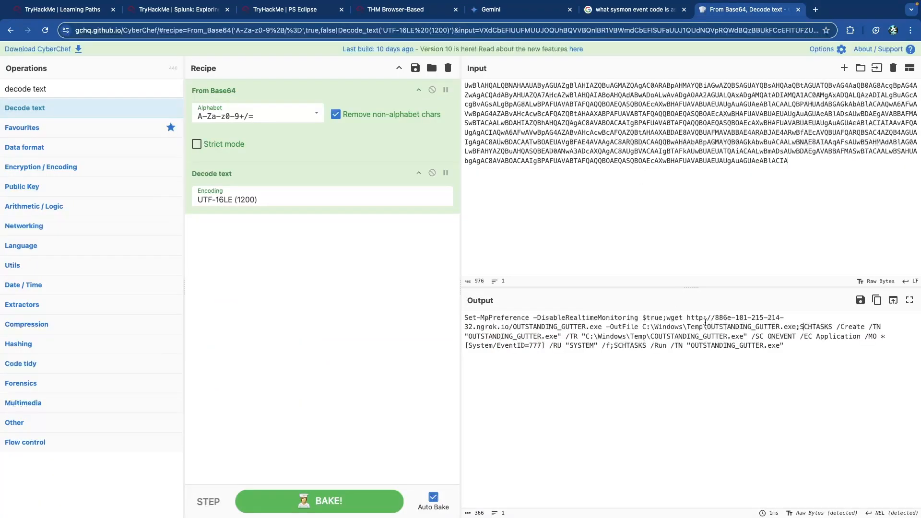
scroll(705, 323, "up", 5)
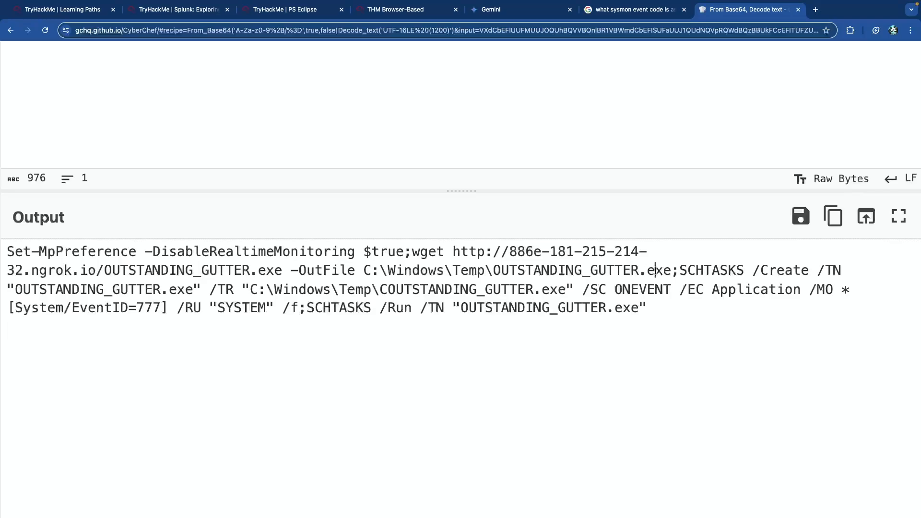
left_click_drag(672, 270, 363, 269)
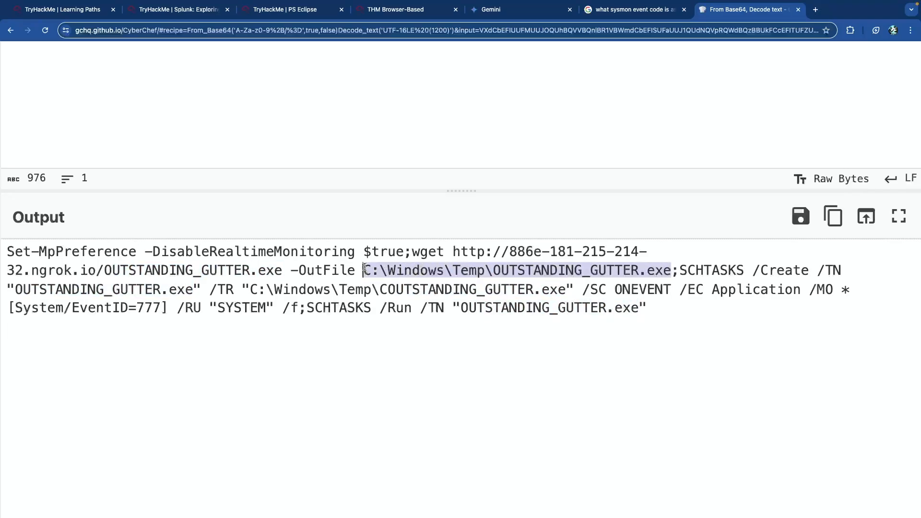
right_click(432, 271)
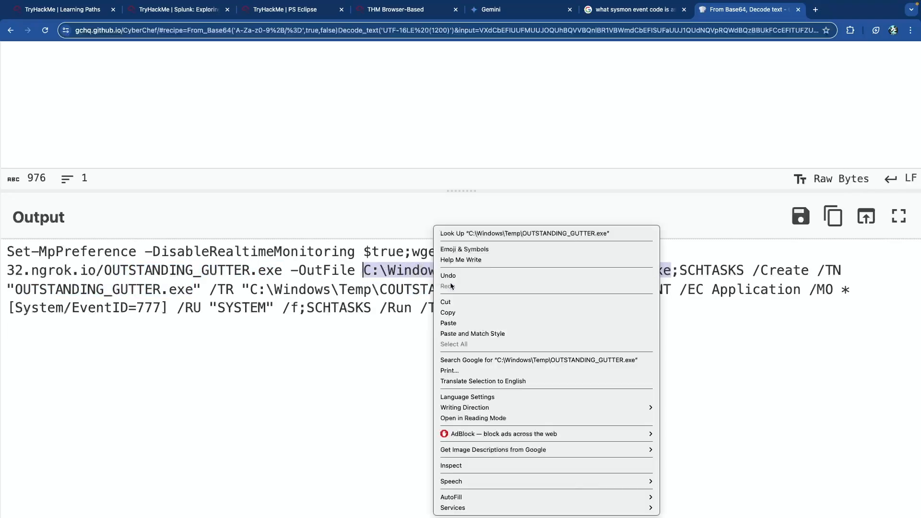
left_click(478, 315)
Switch to Splunk and replace the query with Image="C:\Windows\Temp\OUTSTANDING_GUTTER.exe", then run the search
left_click(387, 13)
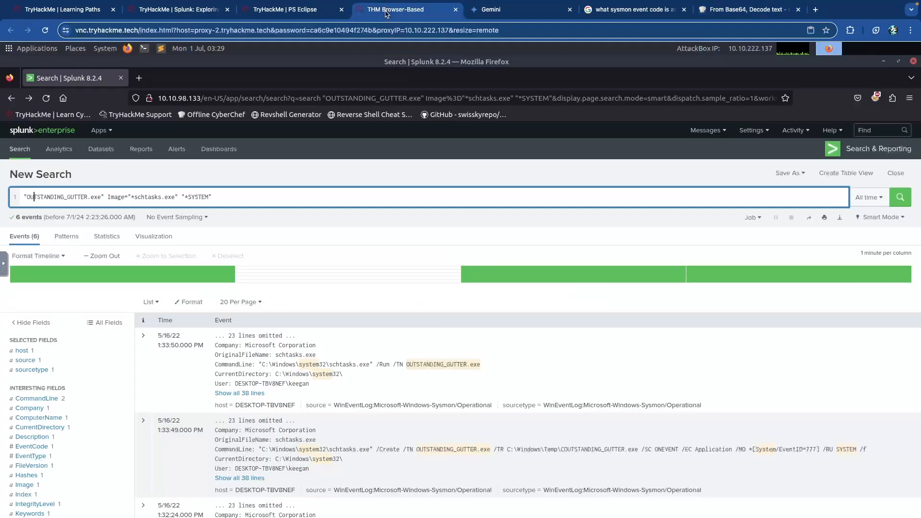
left_click(240, 199)
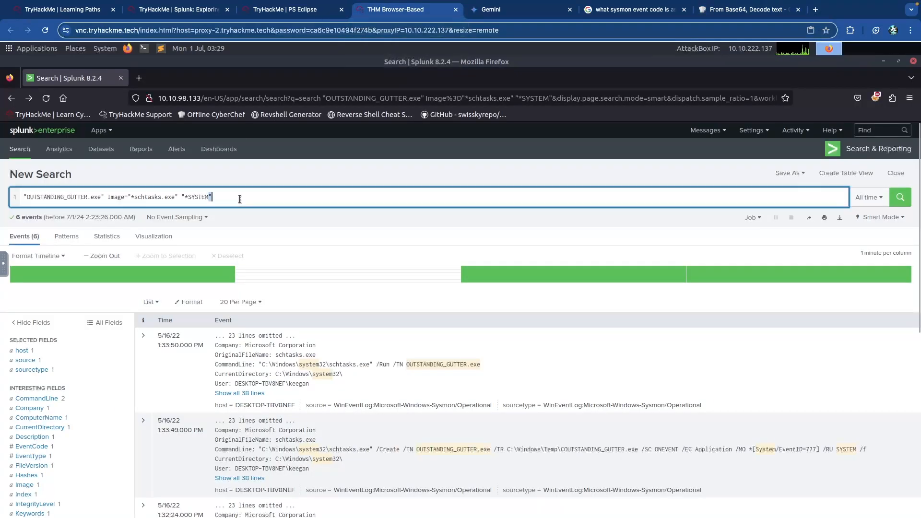
key("ctrl+a")
type("Im")
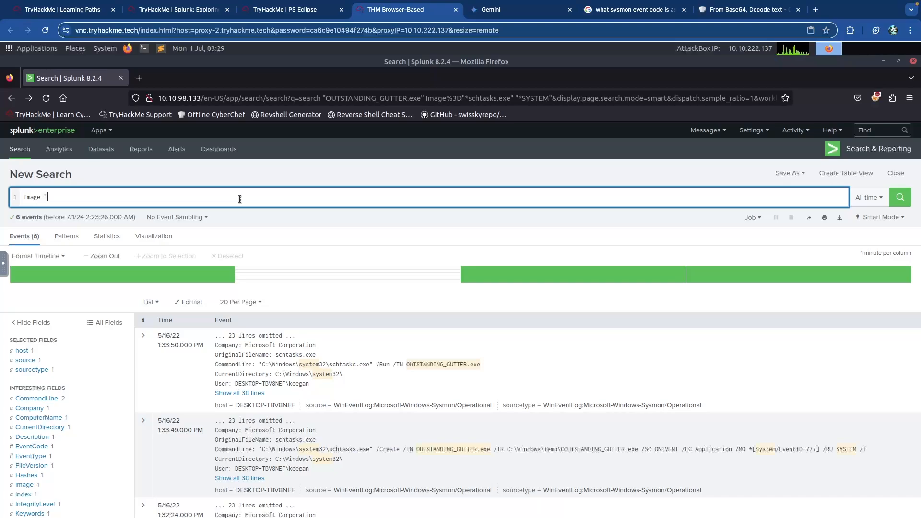
type("age=\"")
key("ctrl+v")
type("\"")
key("Return")
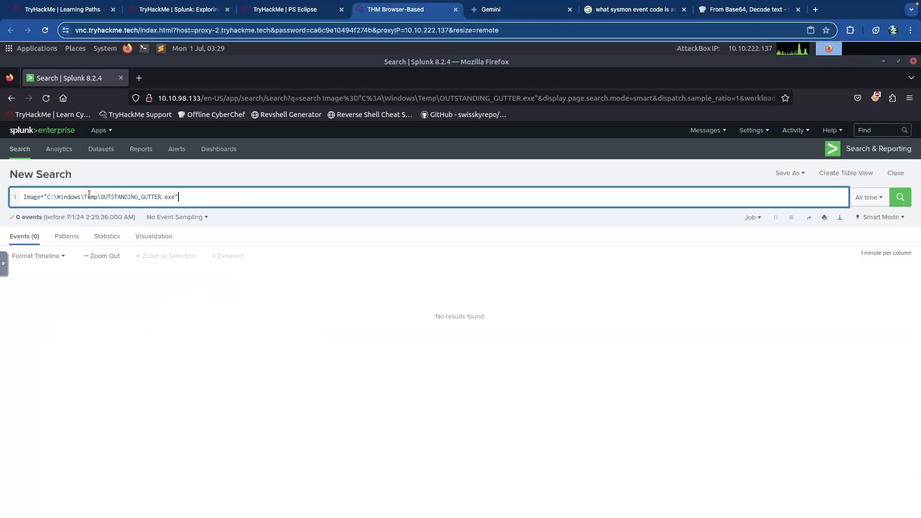
Double each backslash in the query path to make Image="C:\\Windows\\Temp\\OUTSTANDING_GUTTER.exe" and rerun the search
left_click(57, 199)
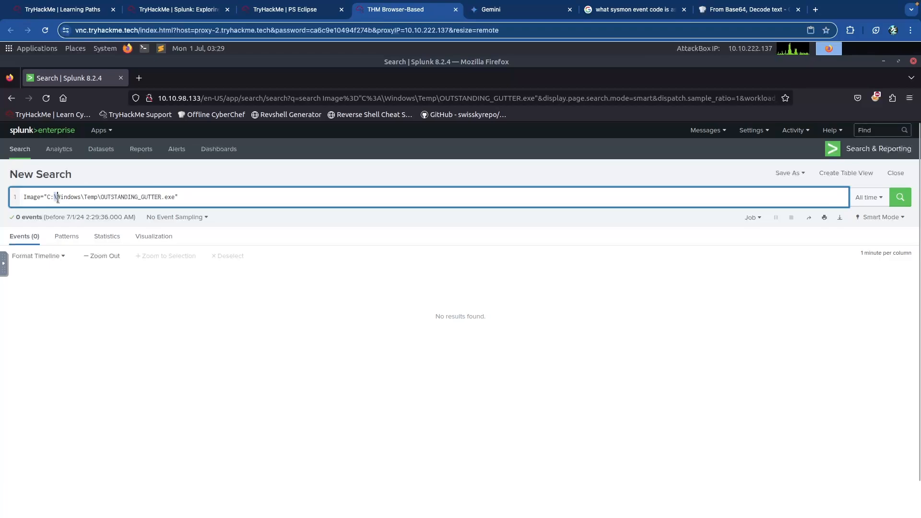
left_click(81, 198)
type("\\")
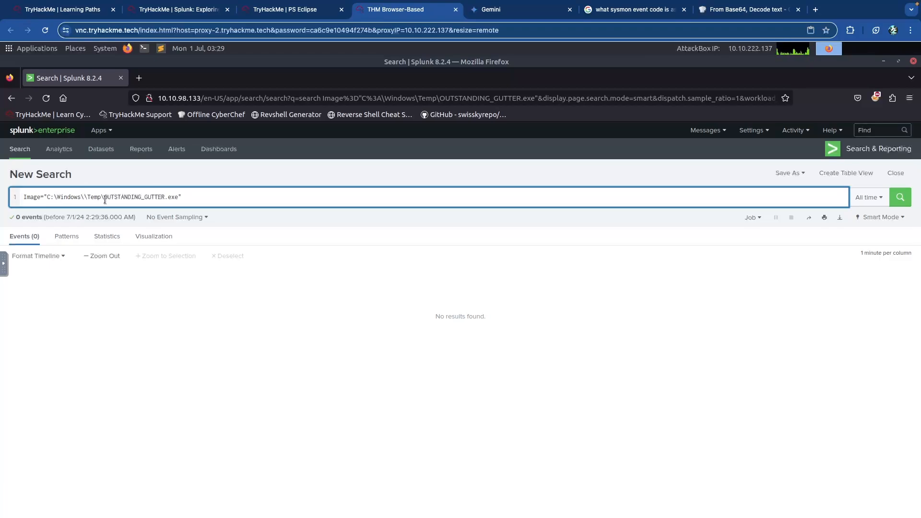
key("Right")
key("Right")
key("Right")
key("Right")
key("Right")
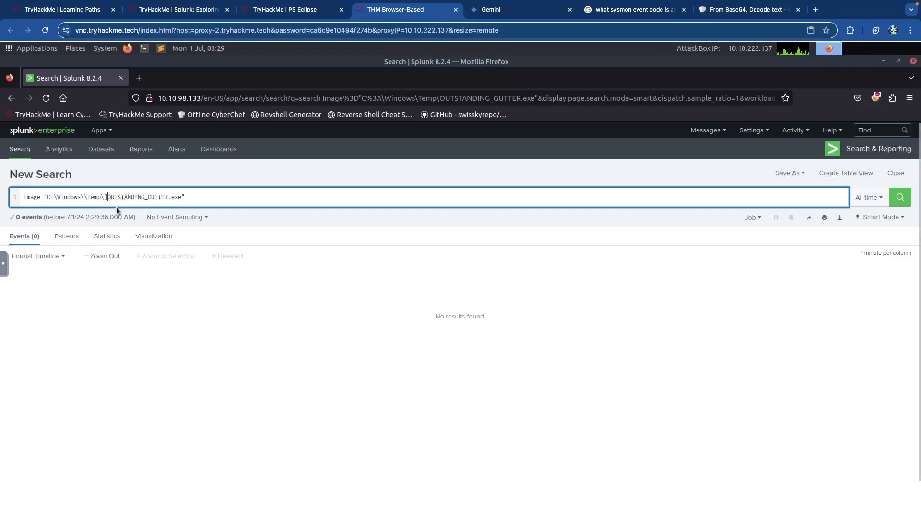
type("\\")
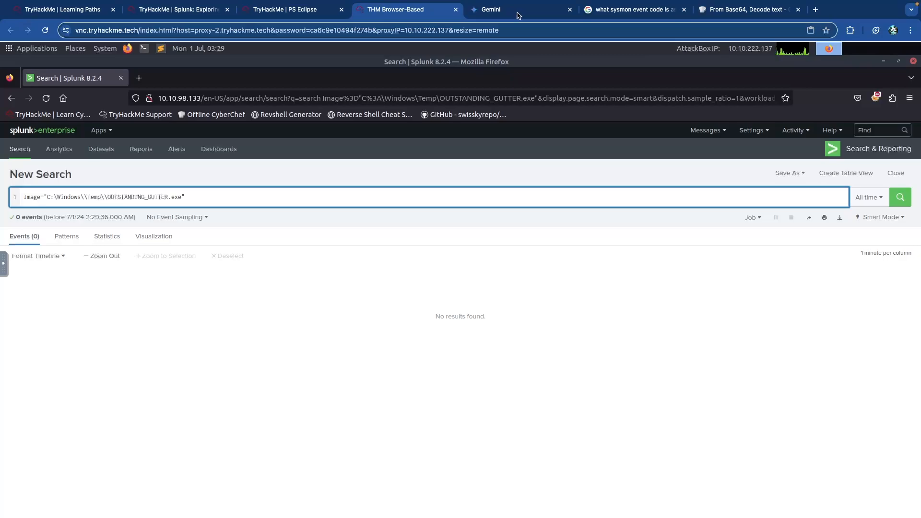
left_click(57, 197)
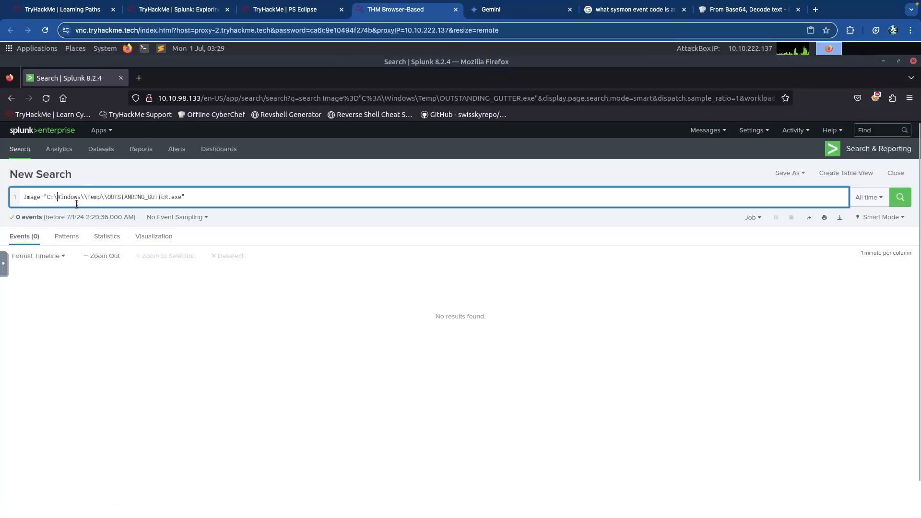
type("\\")
key("Return")
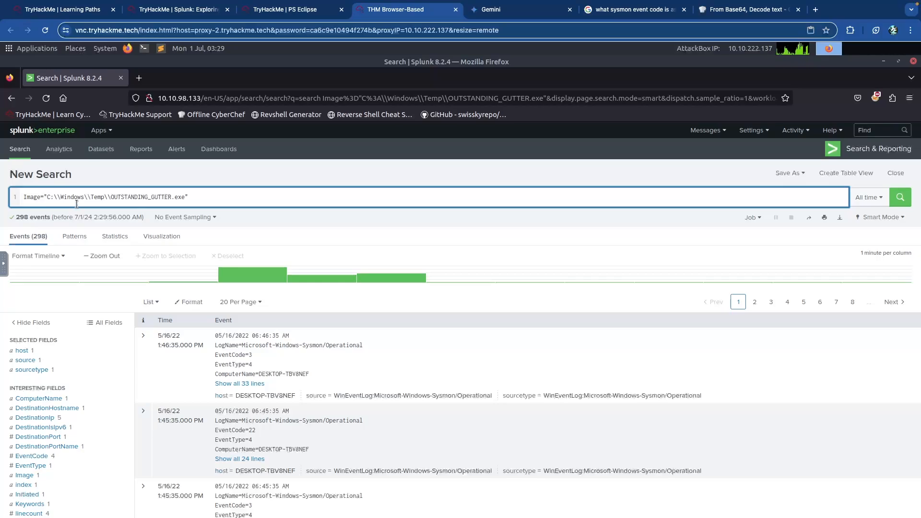
Switch to Gemini and read its explanation of backslashes acting as escape characters in Splunk search strings
left_click(505, 12)
scroll(544, 205, "down", 1)
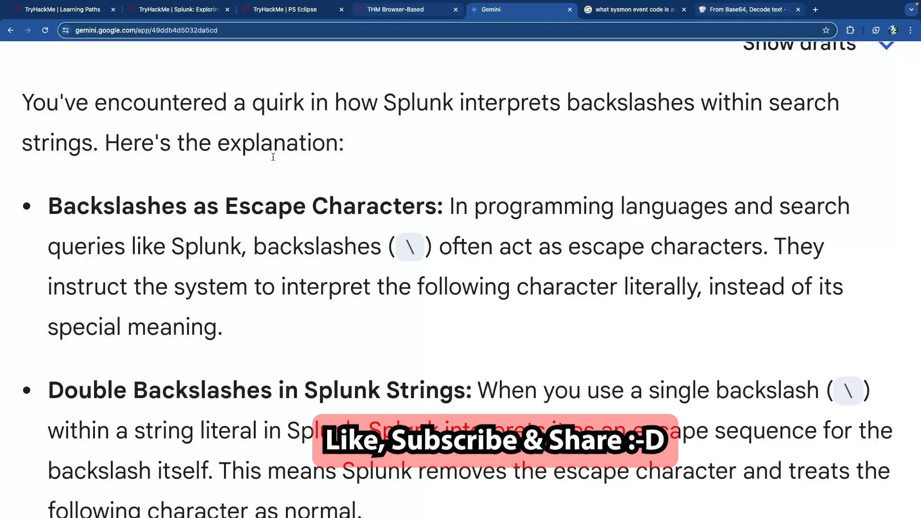
scroll(272, 175, "down", 3)
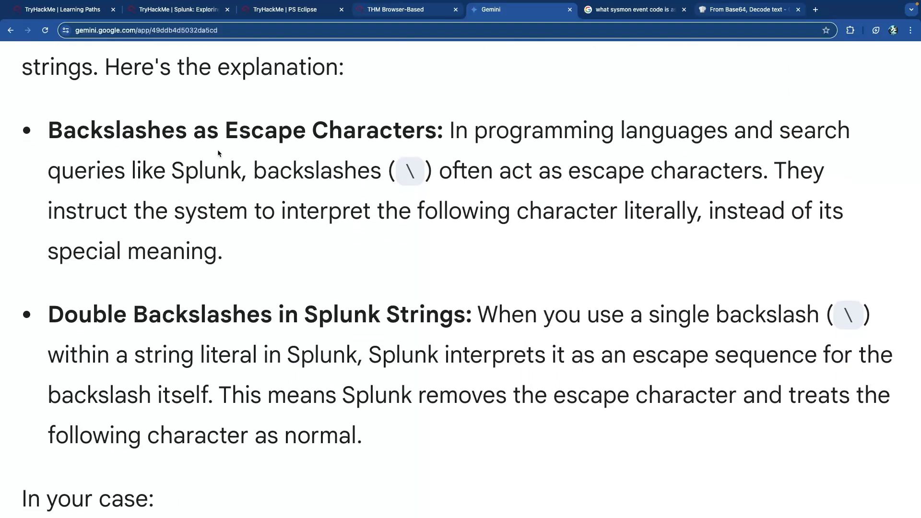
left_click_drag(229, 131, 454, 149)
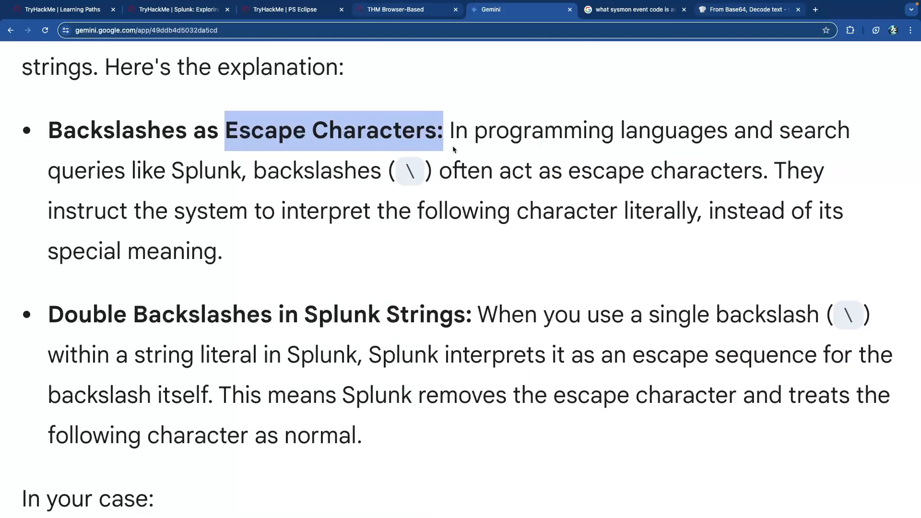
left_click(518, 140)
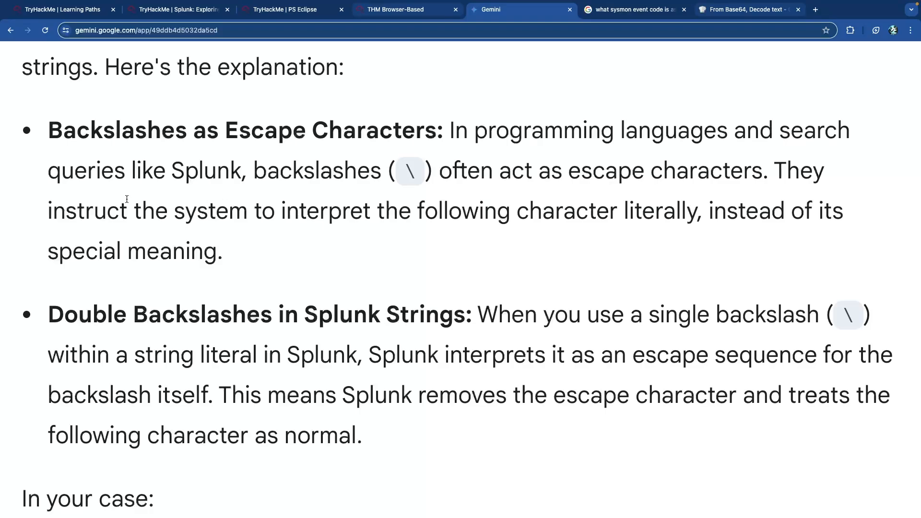
left_click_drag(354, 174, 437, 173)
left_click_drag(570, 172, 725, 174)
left_click(726, 173)
left_click_drag(176, 214, 388, 219)
left_click(397, 219)
left_click_drag(576, 213, 703, 213)
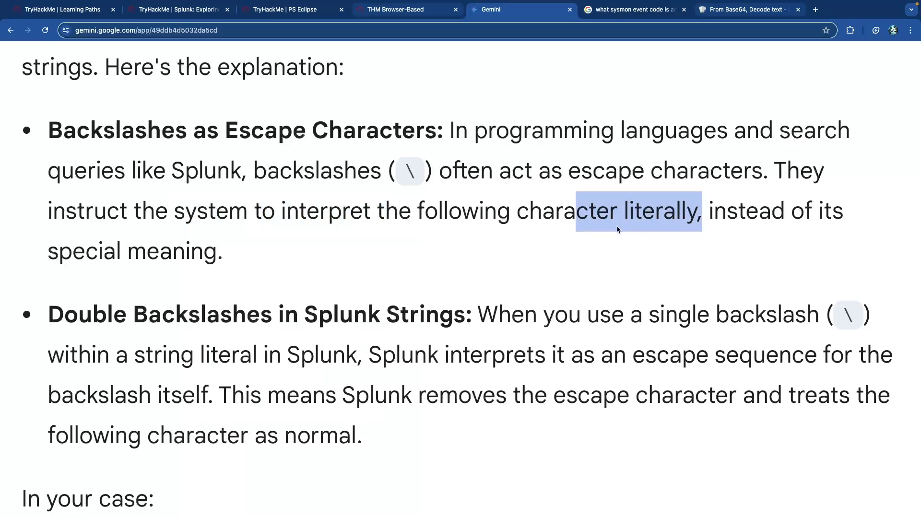
Read the section on double backslashes in Splunk strings, covering how a single backslash in a string literal is interpreted
scroll(195, 259, "down", 2)
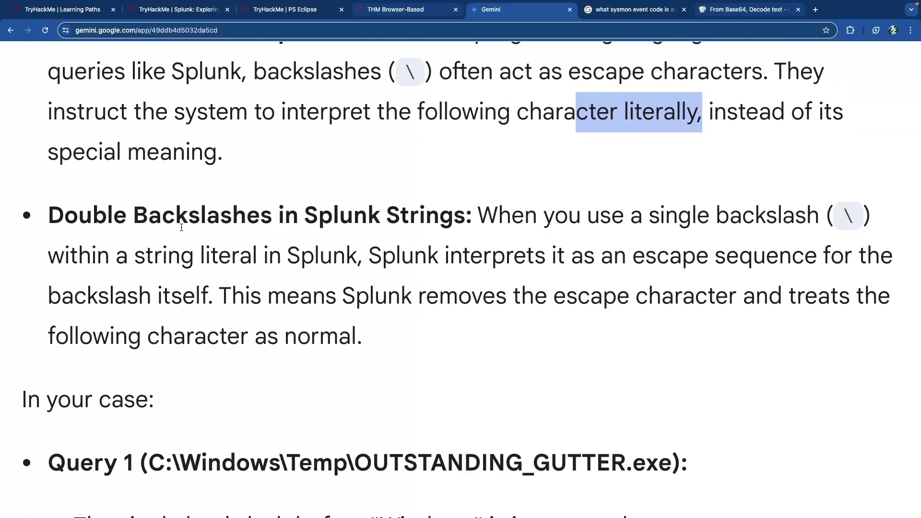
left_click_drag(569, 214, 814, 216)
left_click(813, 216)
left_click_drag(129, 259, 303, 258)
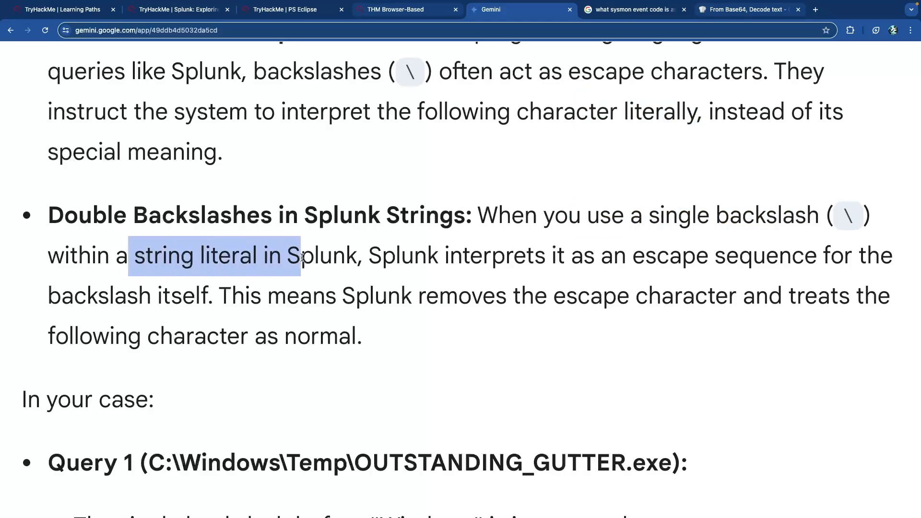
left_click(221, 257)
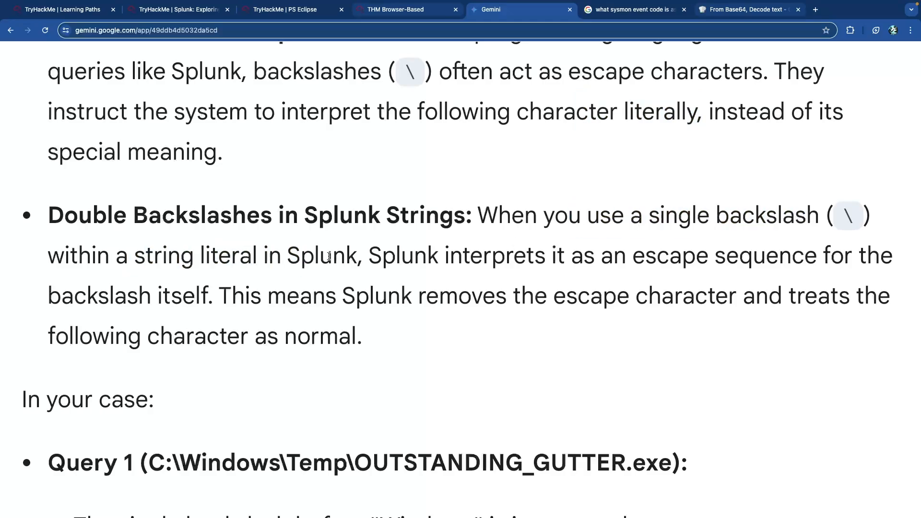
left_click_drag(470, 256, 783, 256)
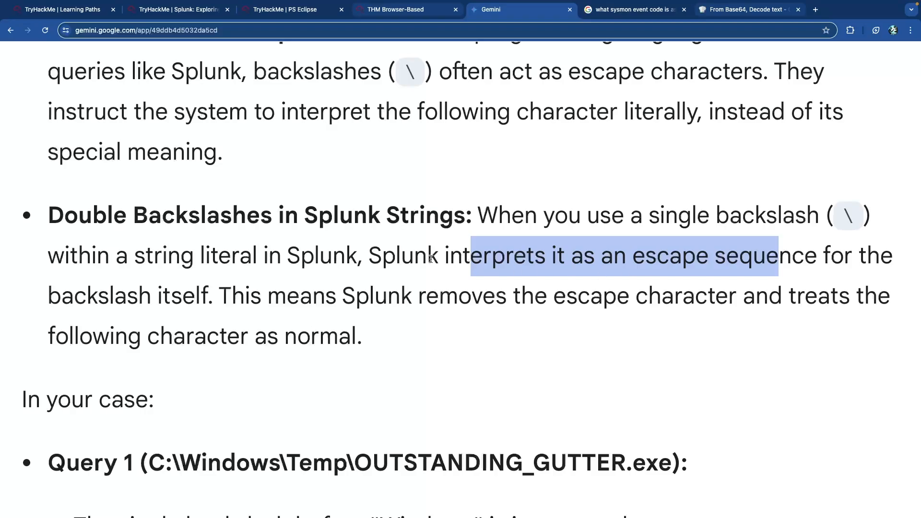
scroll(430, 260, "down", 3)
left_click_drag(439, 205, 672, 222)
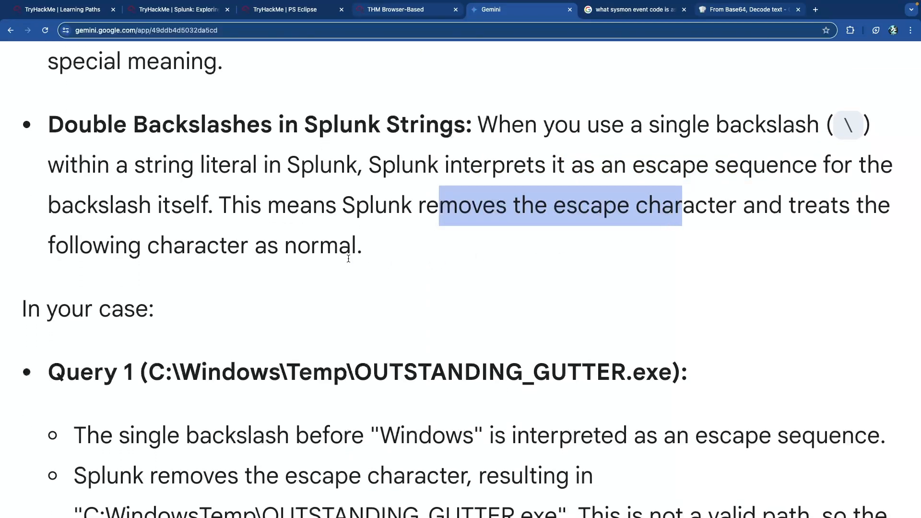
Read Gemini's explanation of the single-backslash path in Query 1, and review the double-backslash path in the Splunk query
scroll(200, 258, "down", 6)
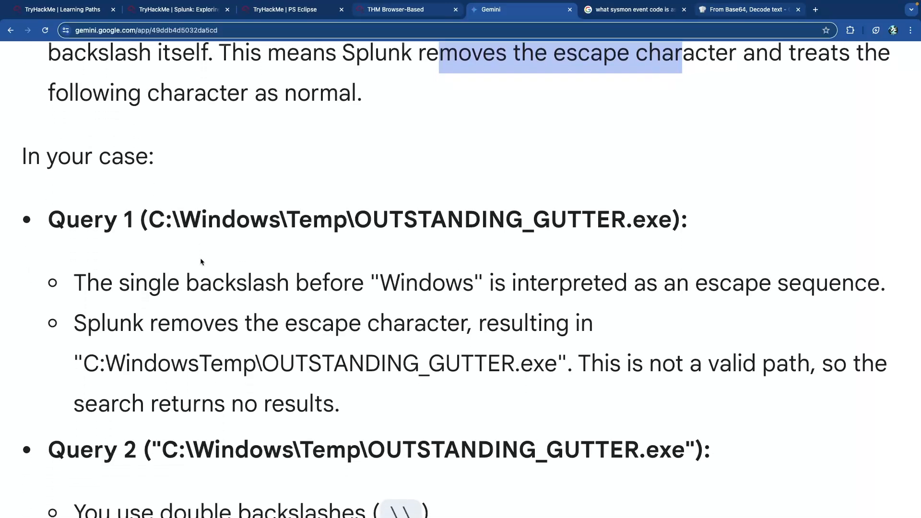
left_click_drag(149, 104, 682, 102)
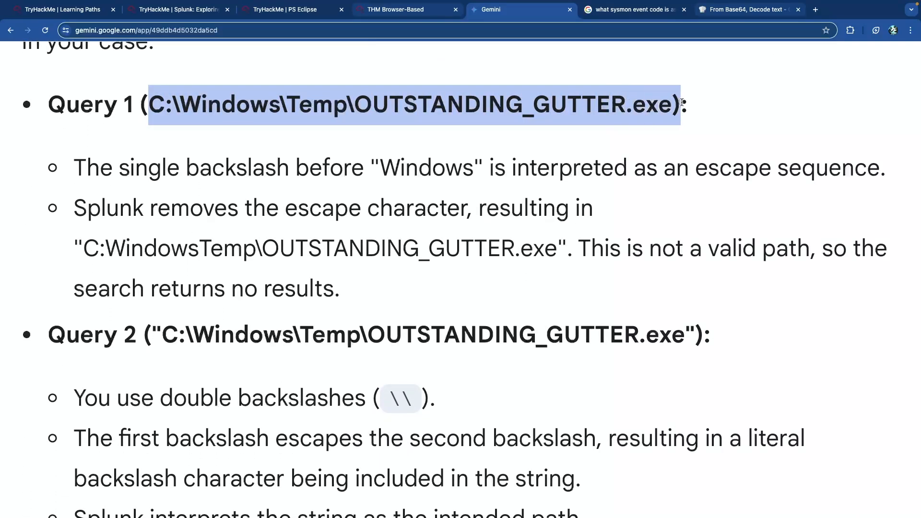
scroll(260, 168, "down", 1)
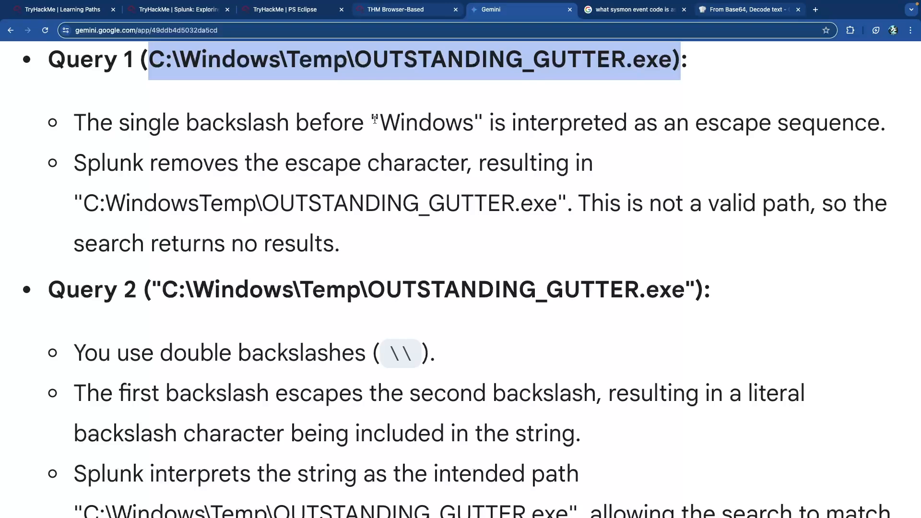
left_click(291, 123)
left_click_drag(646, 126, 829, 125)
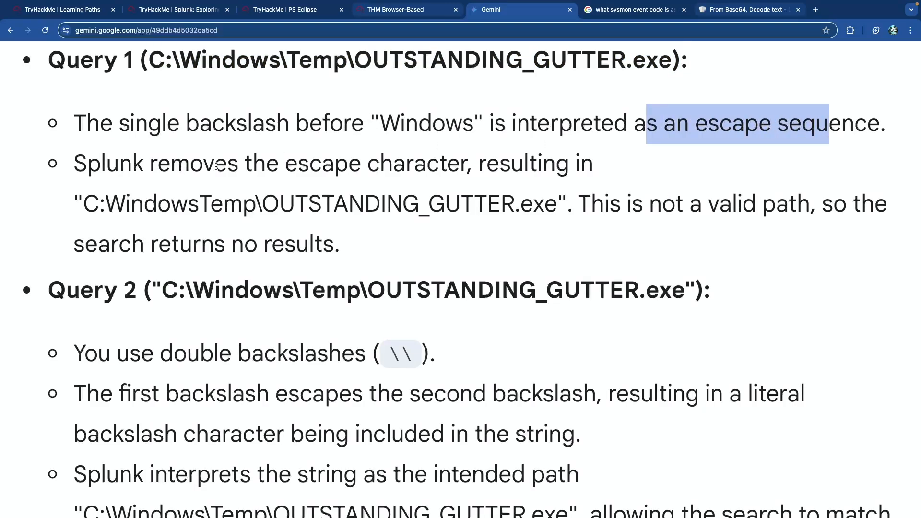
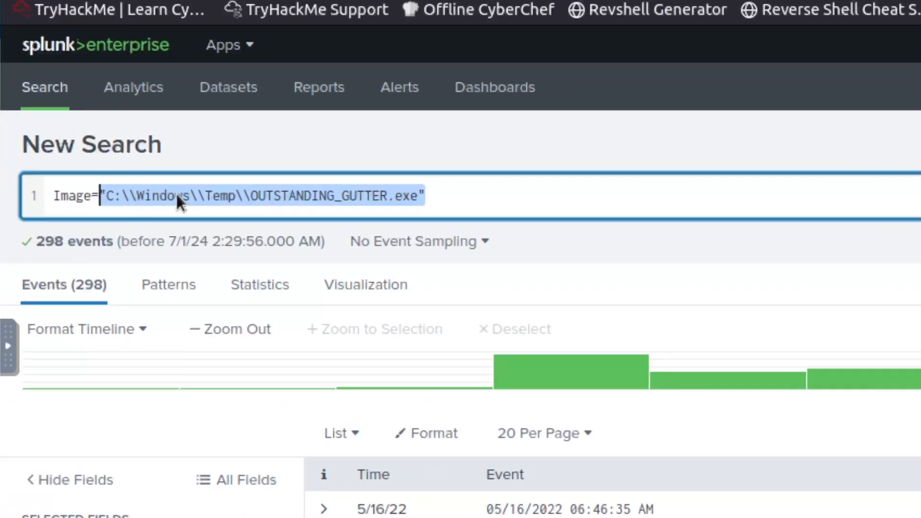
left_click(223, 196)
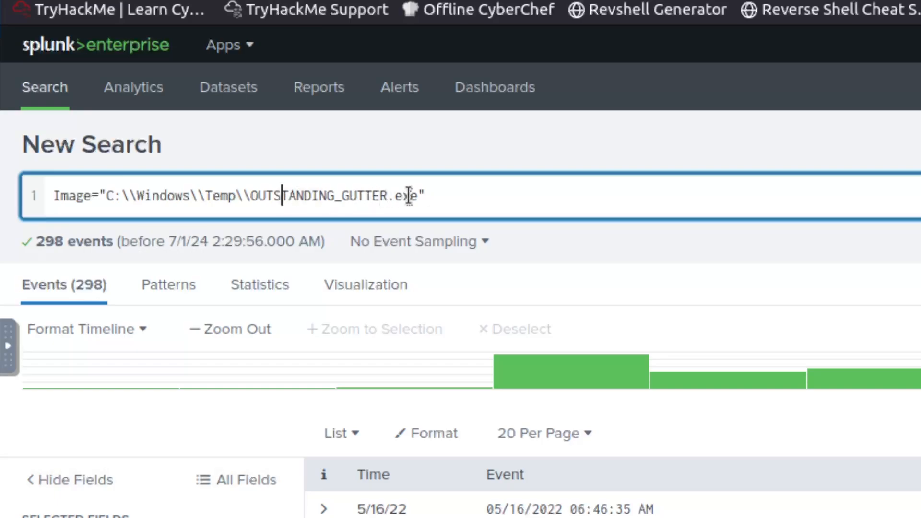
left_click(429, 196)
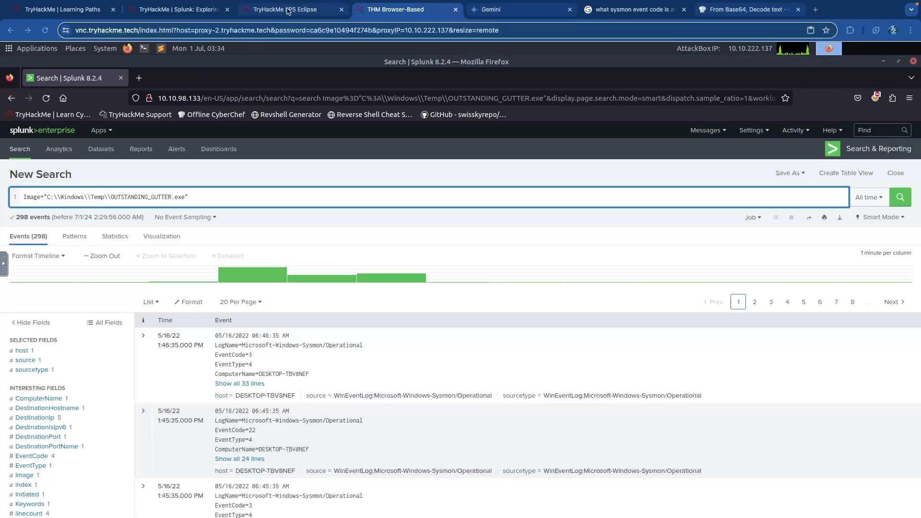
Switch to the TryHackMe PS Eclipse room and read the remote server address question together with its hint
left_click(287, 9)
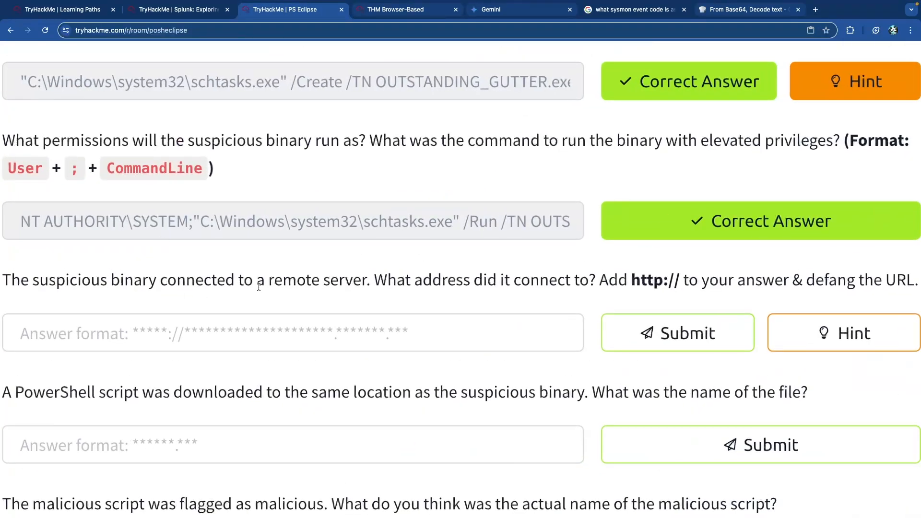
left_click_drag(205, 282, 631, 289)
left_click(382, 282)
left_click(661, 294)
scroll(594, 287, "right", 2)
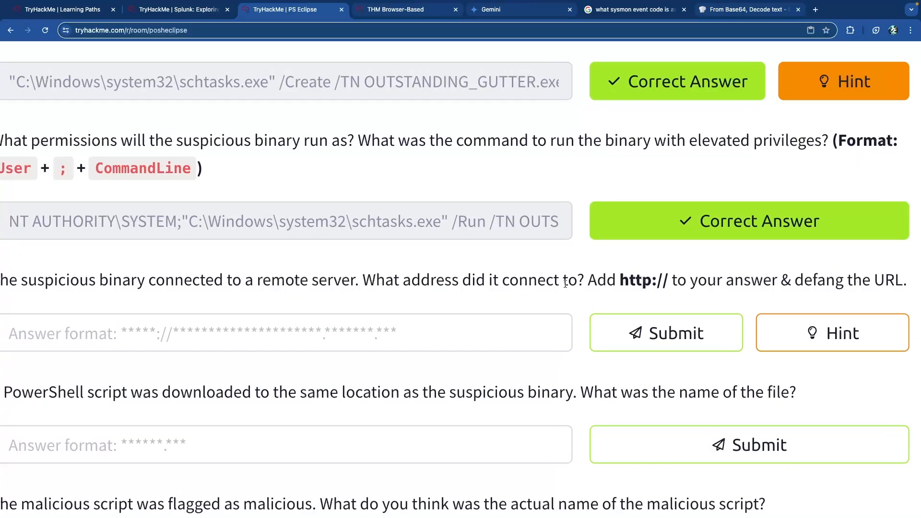
scroll(508, 275, "down", 5)
left_click(402, 256)
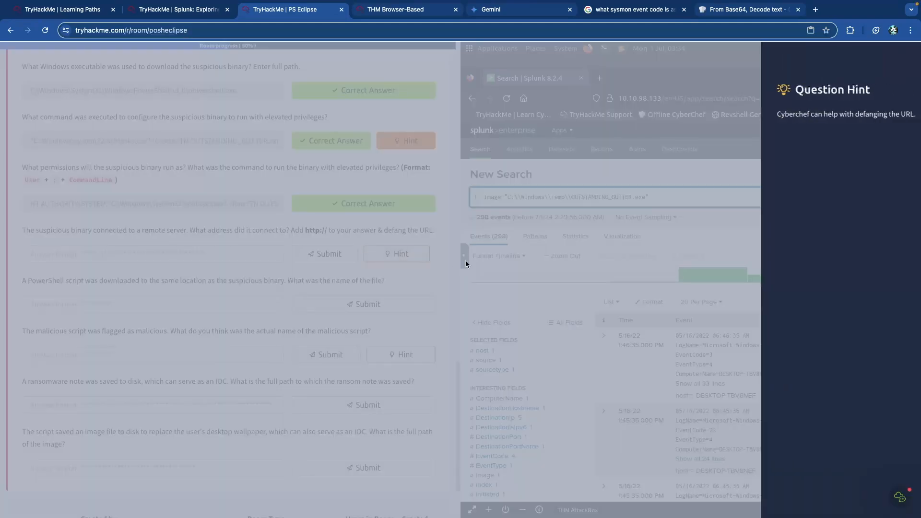
left_click(433, 180)
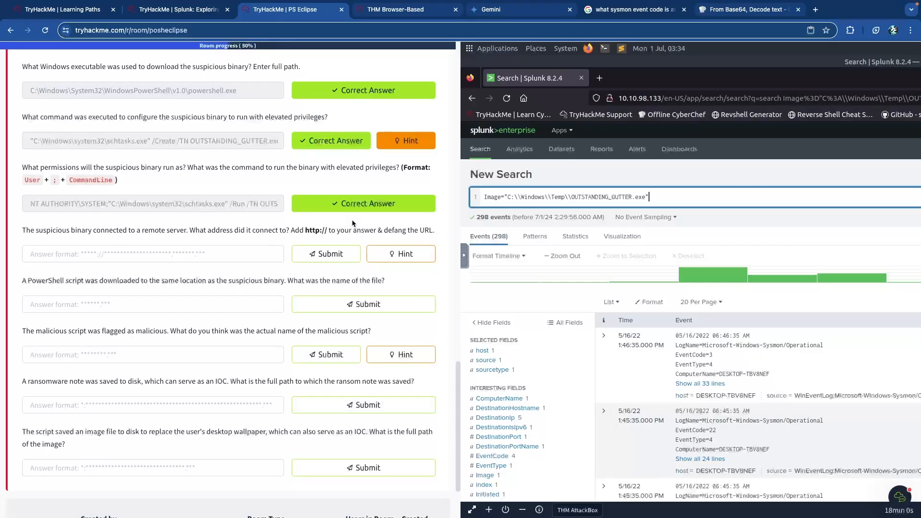
Switch to Splunk and narrow the OUTSTANDING_GUTTER.exe events to TaskCategory "Dns query (rule: DnsQuery)"
left_click(393, 12)
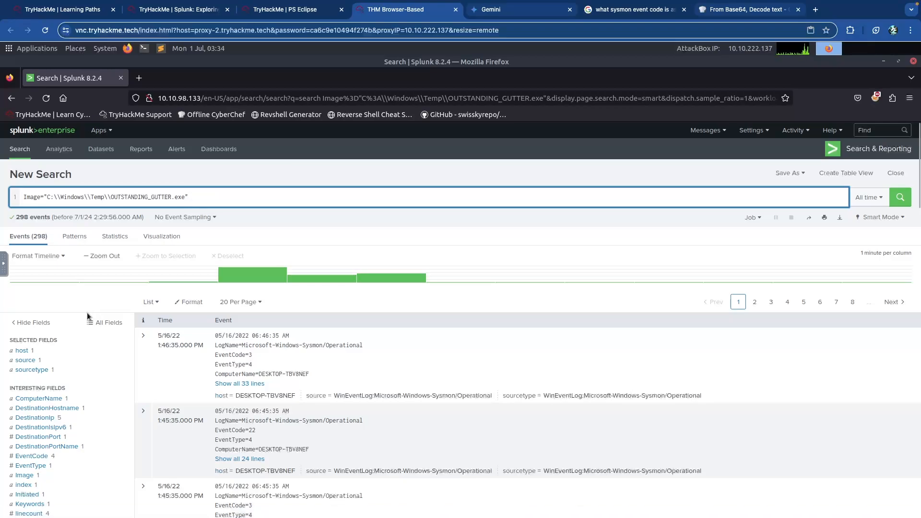
scroll(87, 314, "down", 2)
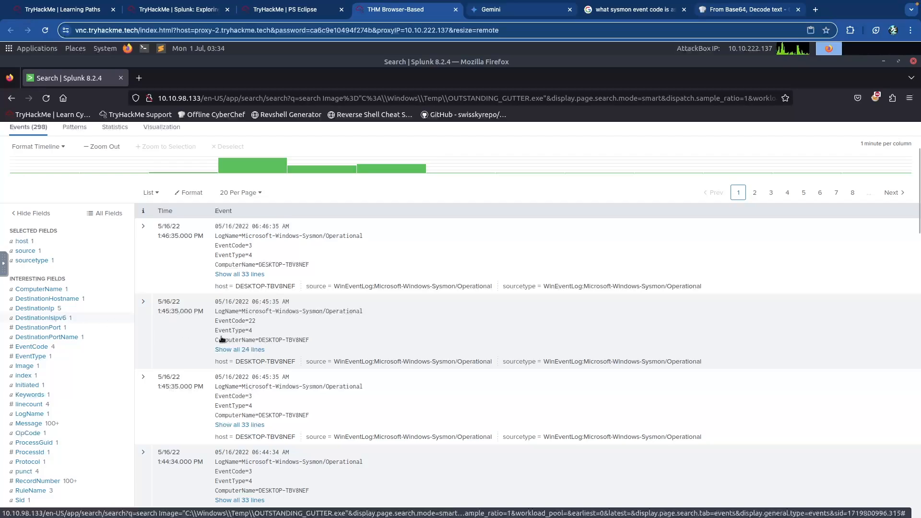
scroll(236, 338, "down", 6)
scroll(237, 338, "down", 3)
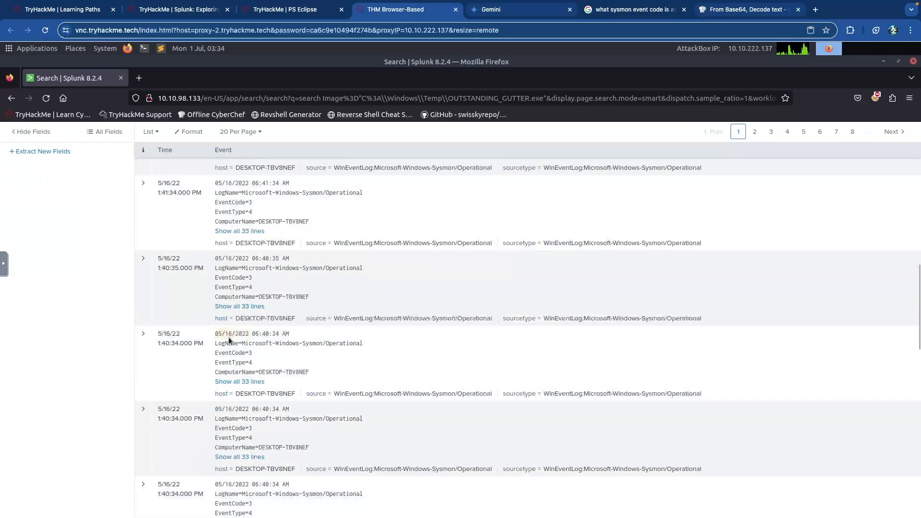
scroll(229, 338, "up", 6)
scroll(229, 338, "up", 1)
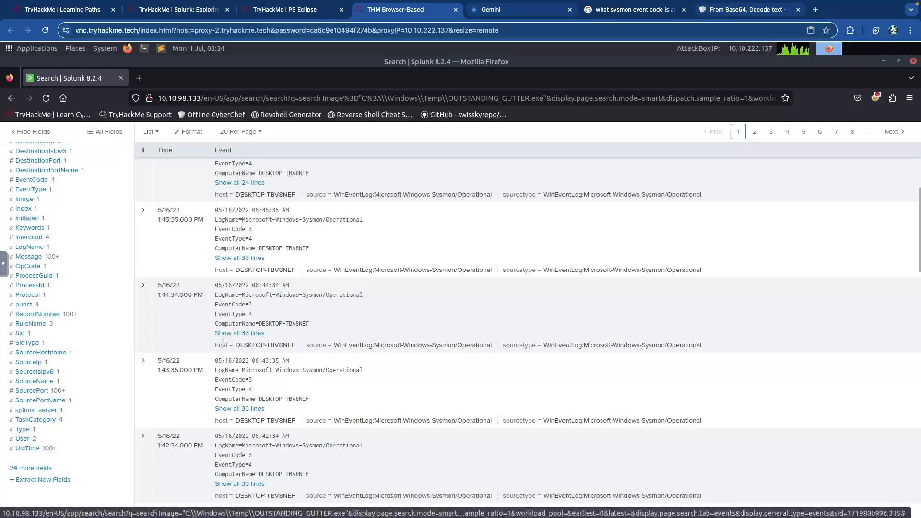
left_click(36, 474)
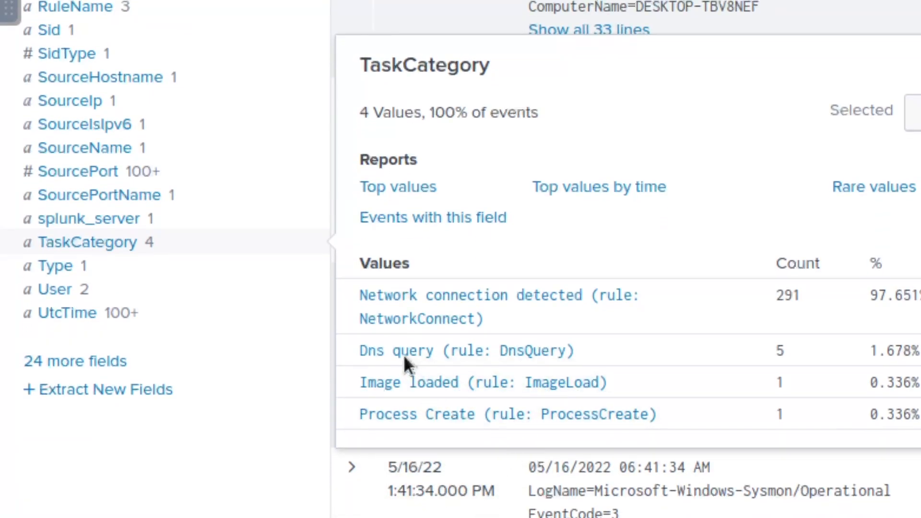
left_click(434, 357)
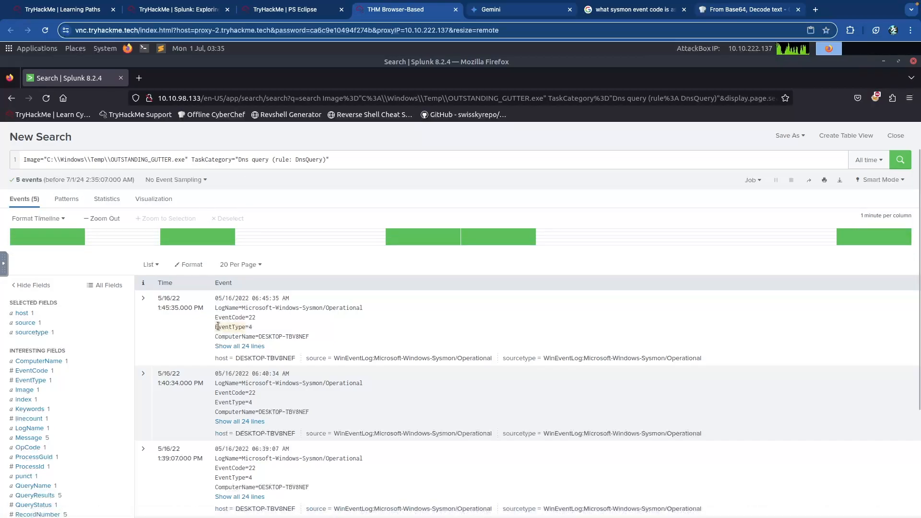
scroll(218, 327, "down", 2)
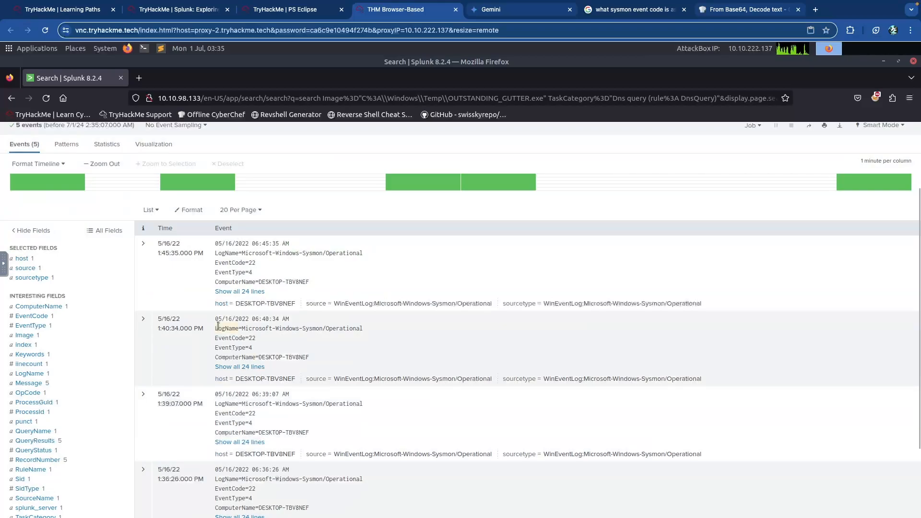
Switch back to the PS Eclipse room and reread the question about the suspicious binary's remote server
key("ctrl+shift+Tab")
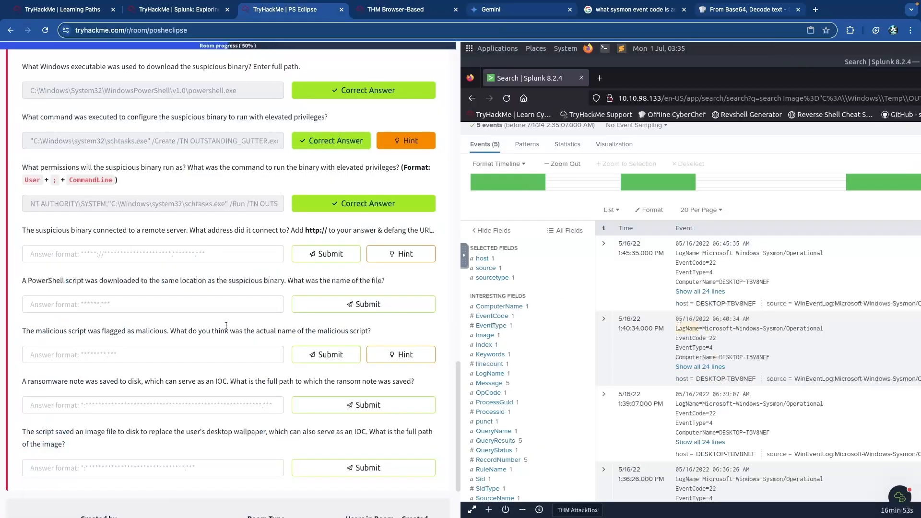
left_click_drag(63, 230, 211, 237)
left_click(213, 238)
Switch to Splunk and show the values of the QueryName field for the DNS query events
key("ctrl+Tab")
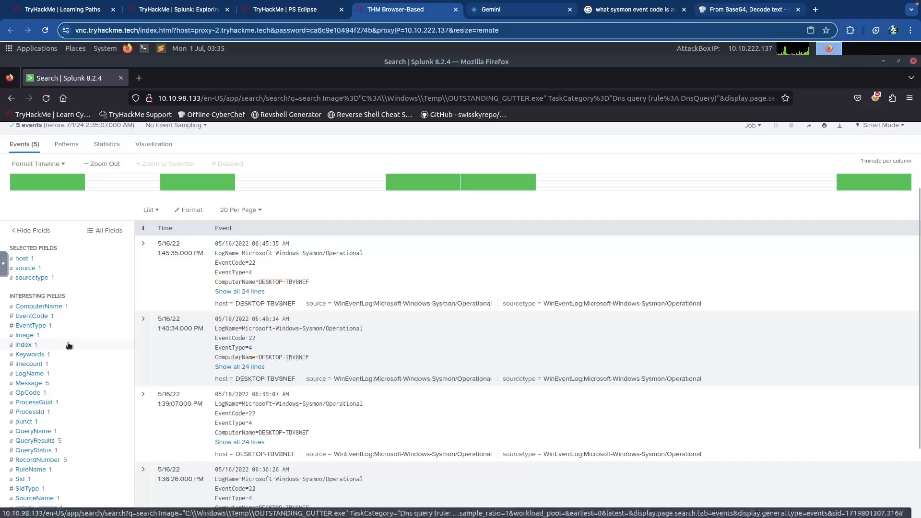
scroll(70, 345, "down", 2)
scroll(69, 344, "down", 1)
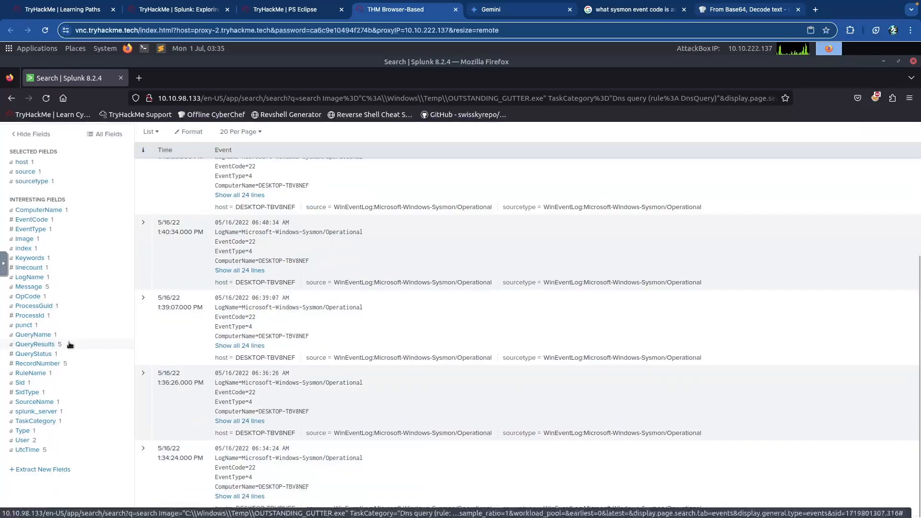
left_click(39, 336)
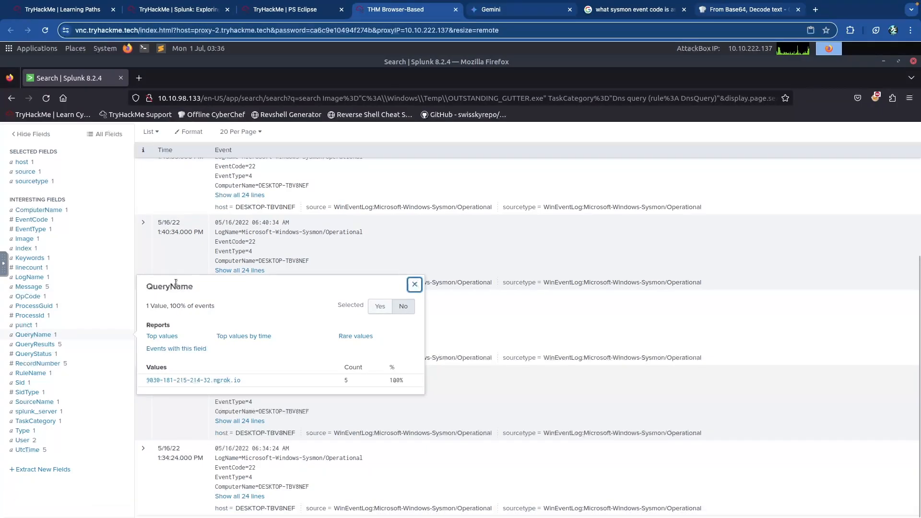
Extend the OUTSTANDING_GUTTER.exe DNS query search with a second line, "| table QueryName", and run it
scroll(178, 286, "up", 5)
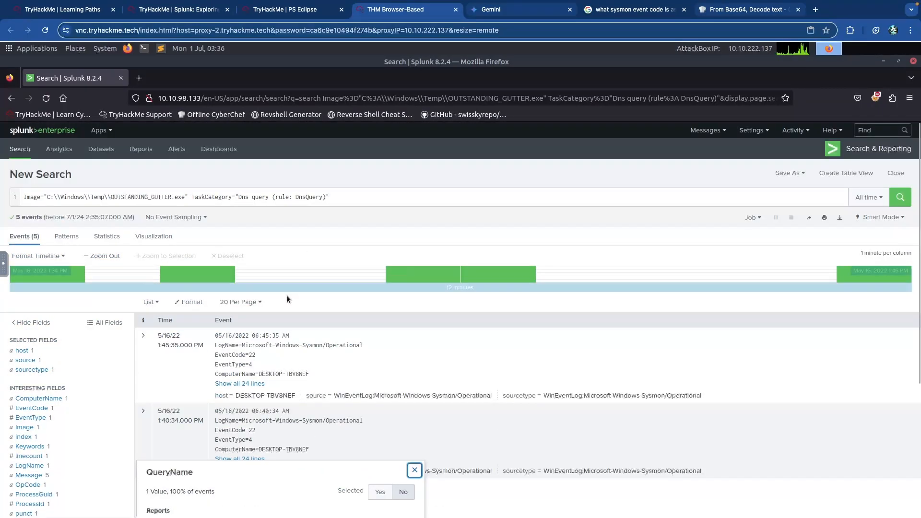
scroll(293, 300, "down", 2)
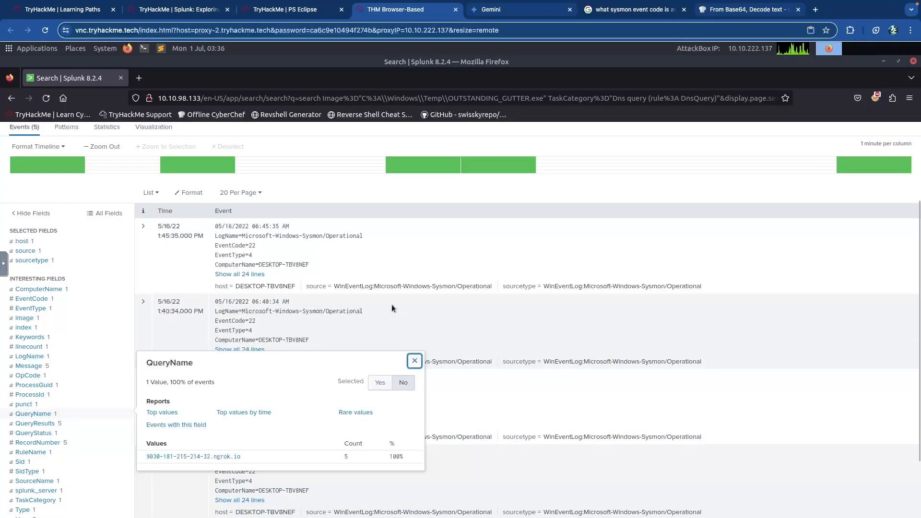
scroll(340, 233, "up", 3)
left_click(361, 197)
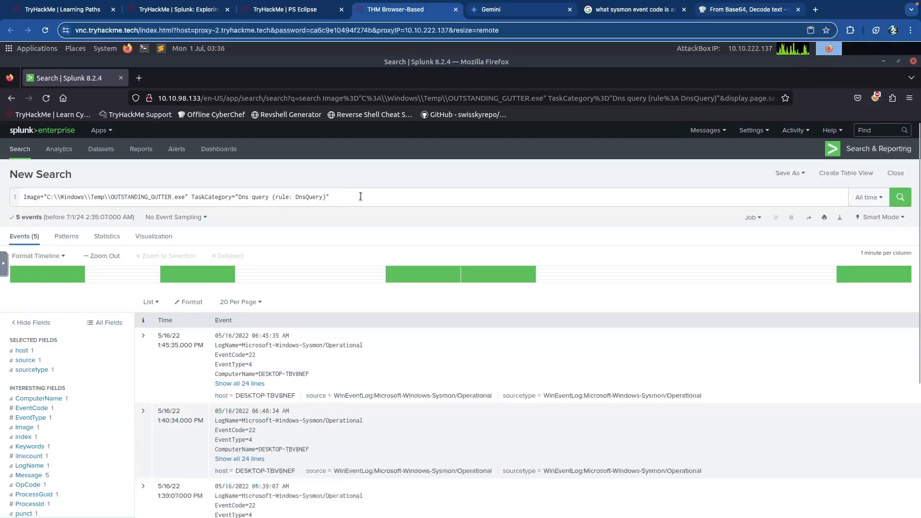
left_click(364, 197)
key("shift+Return")
type("| ")
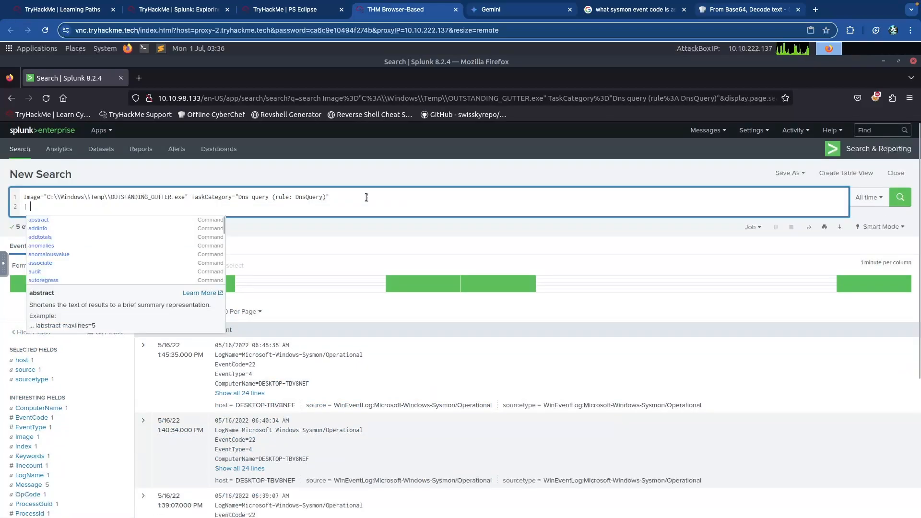
type("table QueryName")
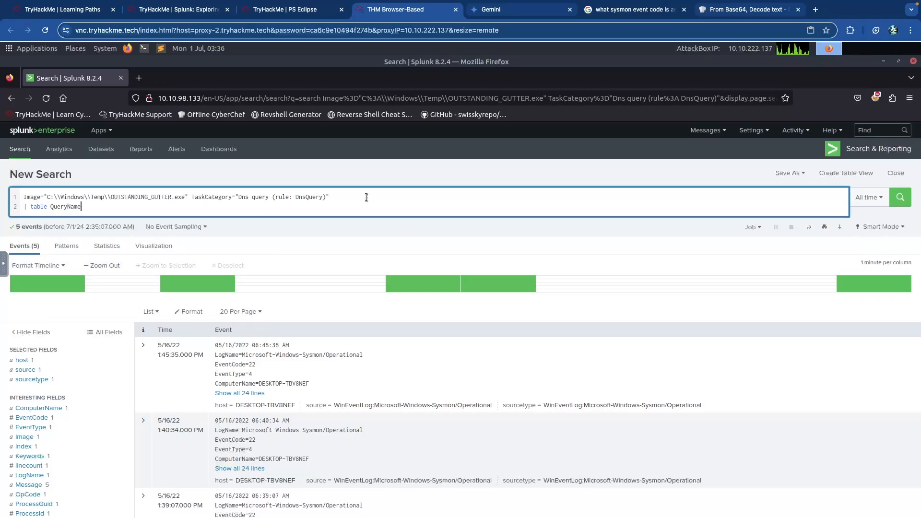
key("Return")
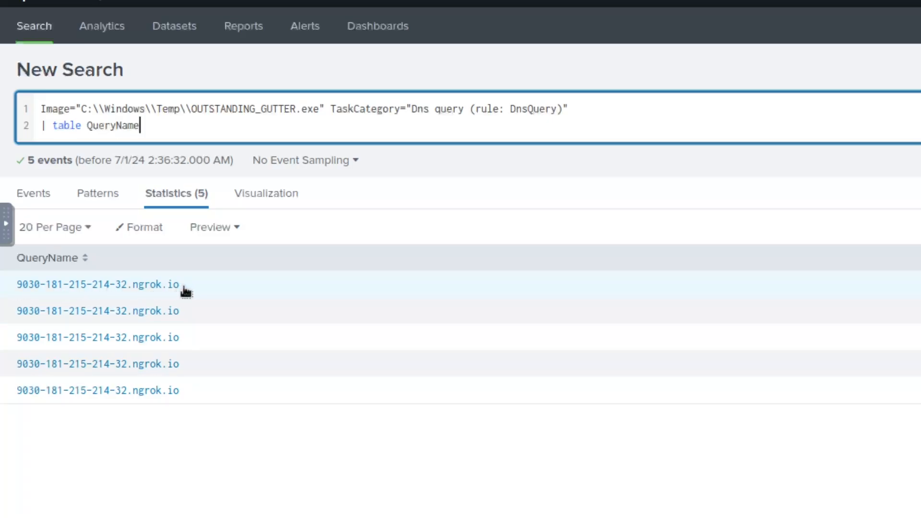
left_click_drag(174, 292, 17, 290)
right_click(52, 290)
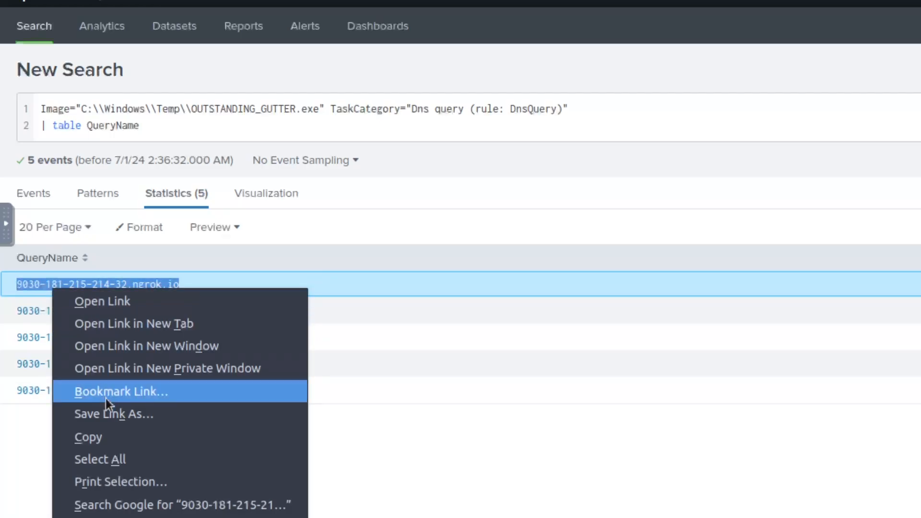
left_click(147, 435)
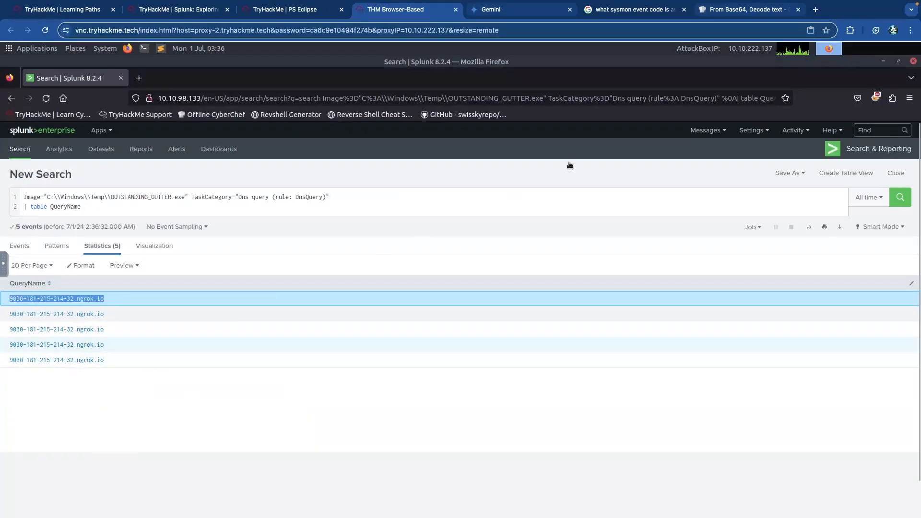
left_click(744, 11)
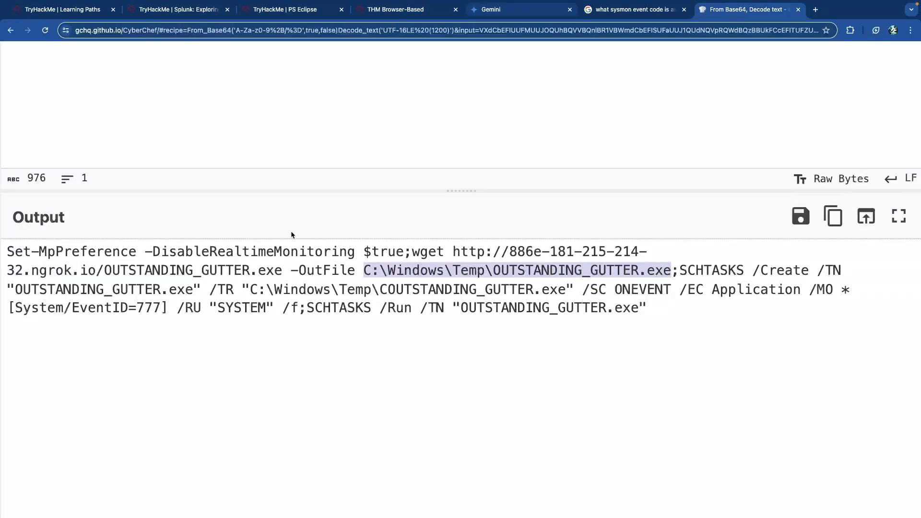
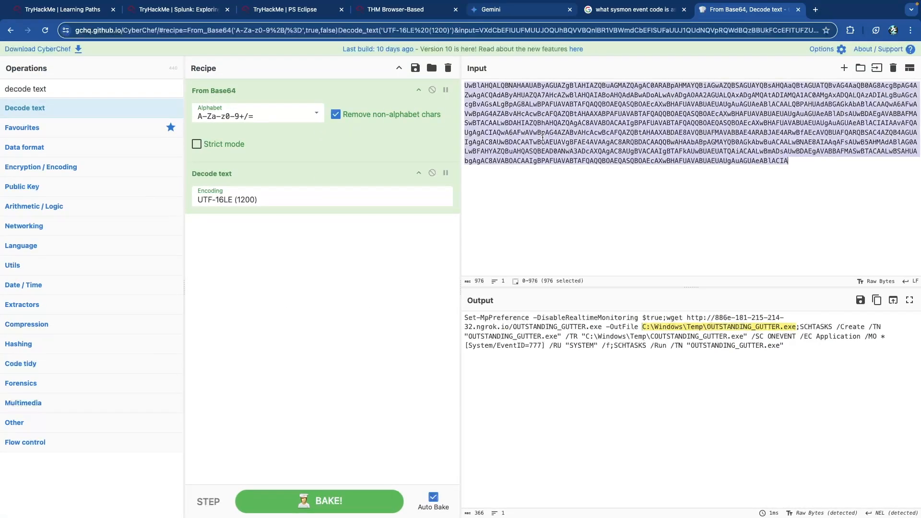
key("super+v")
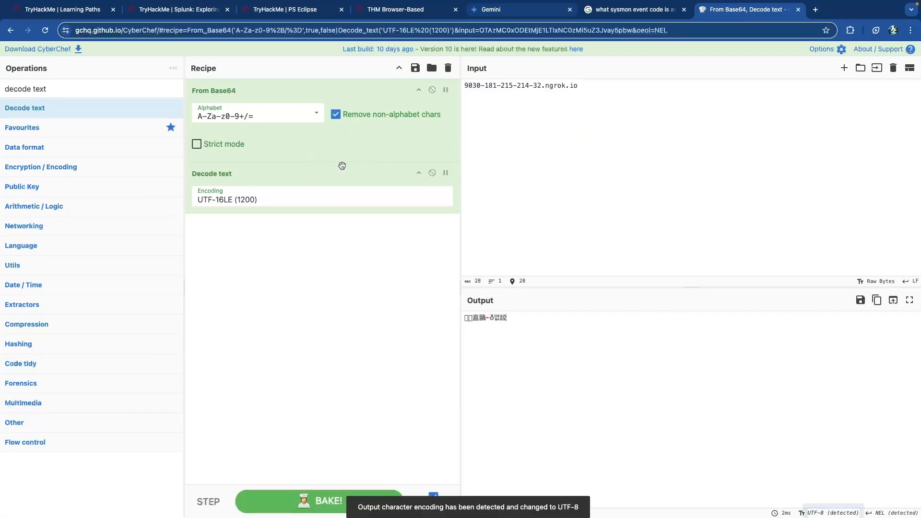
Disable the From Base64 and Decode text operations and add Defang URL to the recipe
left_click(433, 91)
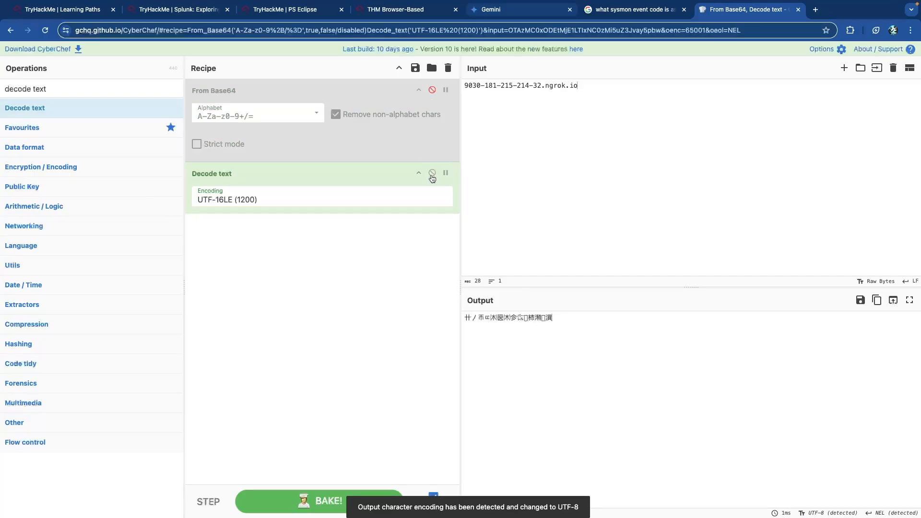
left_click(432, 174)
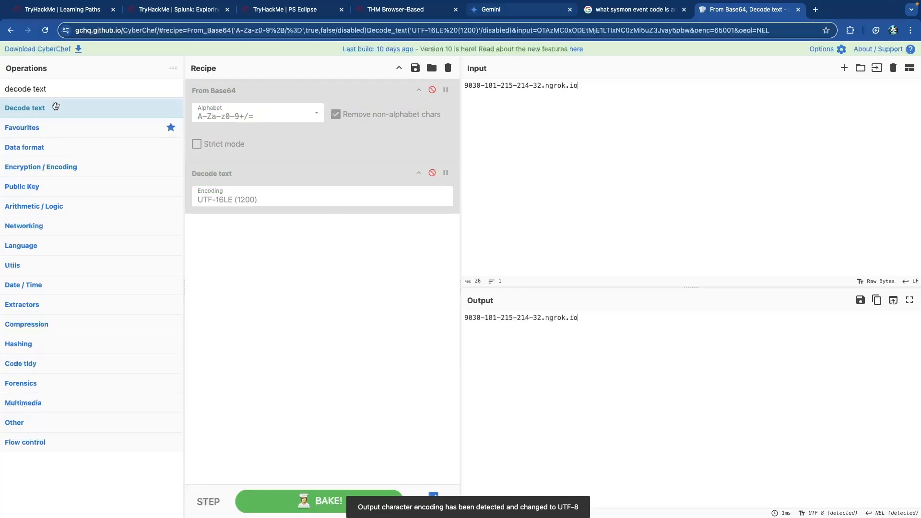
triple_click(62, 89)
type("defang")
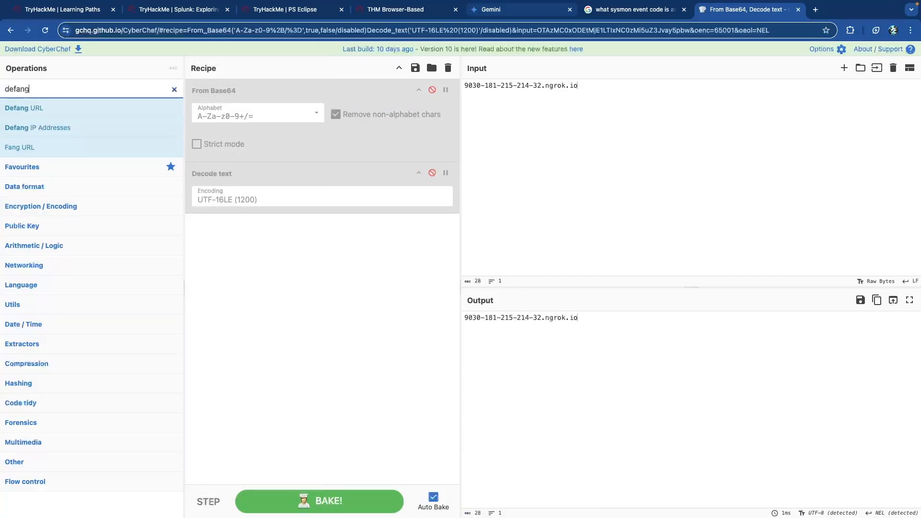
left_click_drag(38, 110, 268, 264)
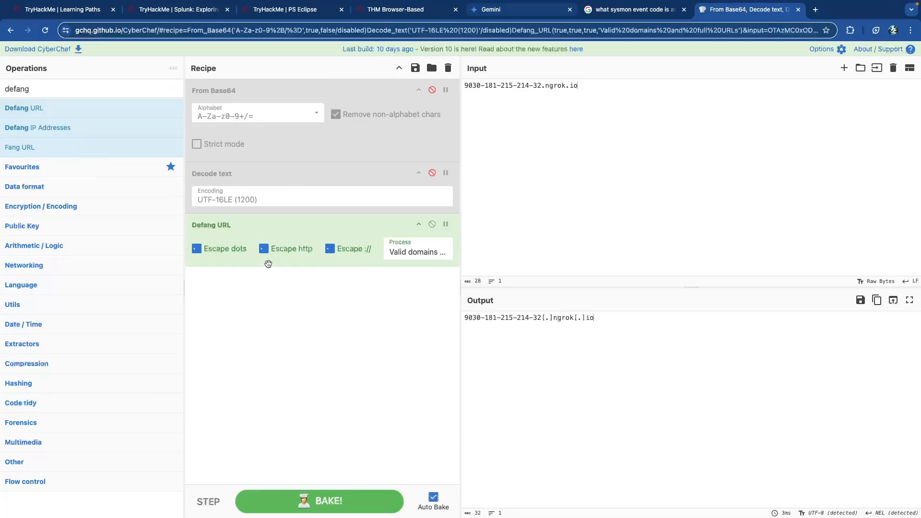
triple_click(550, 322)
right_click(537, 321)
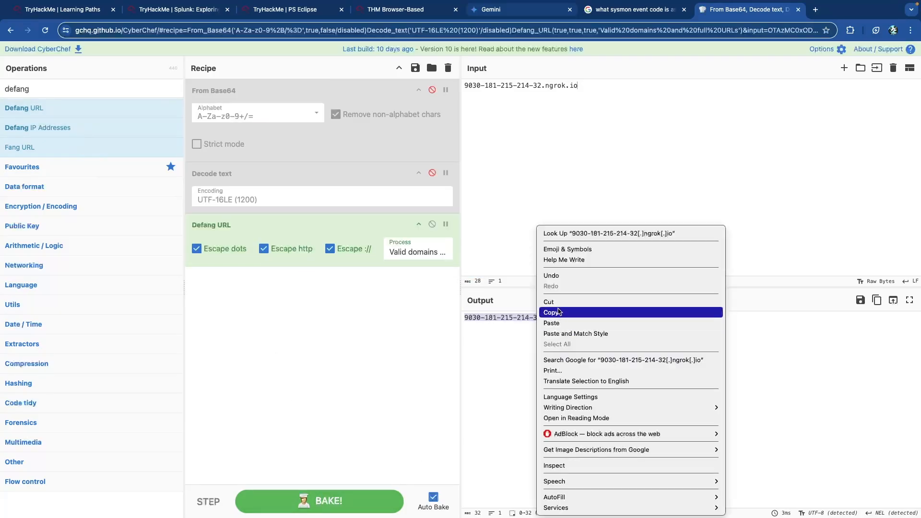
left_click(551, 313)
left_click(306, 14)
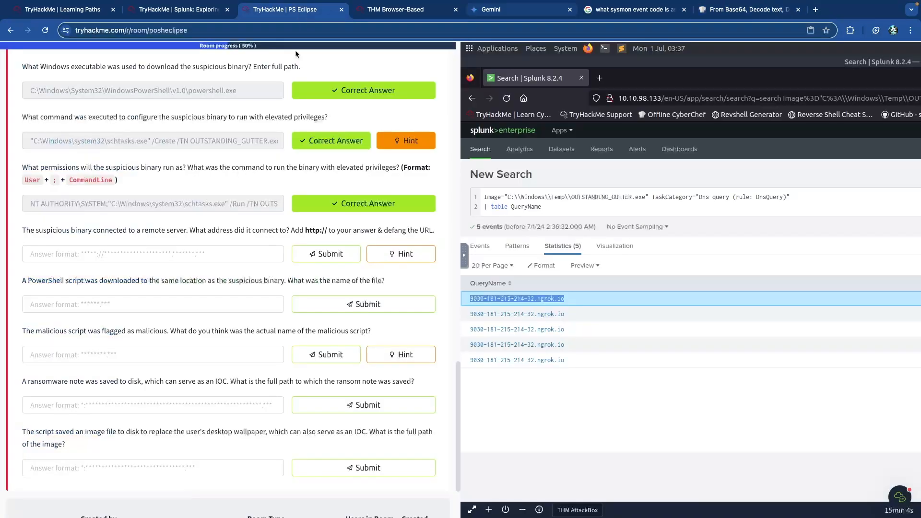
left_click(230, 254)
key("ctrl+v")
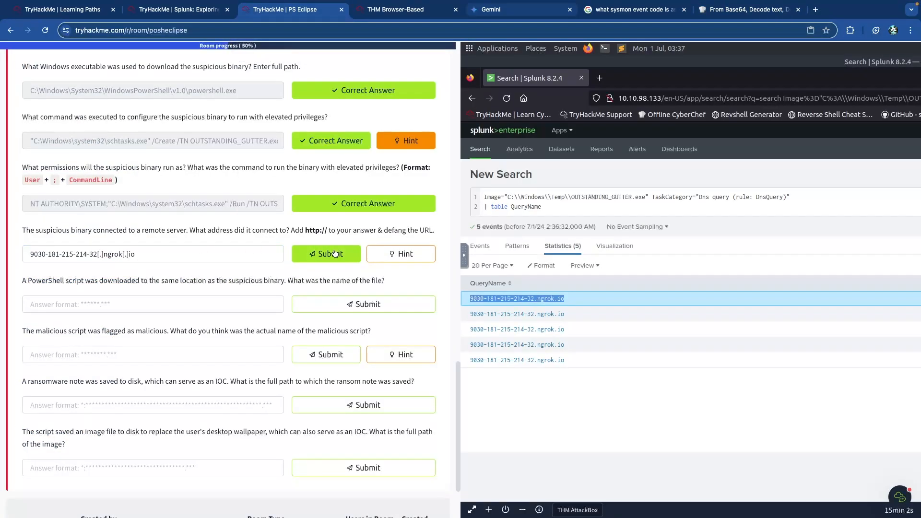
key("Return")
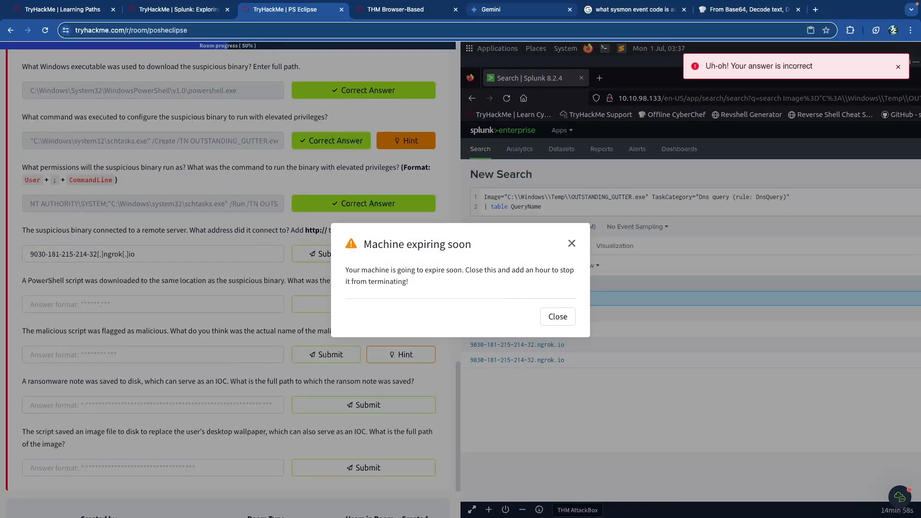
Dismiss the machine expiry warning and extend the AttackBox timer
left_click(557, 317)
left_click(489, 509)
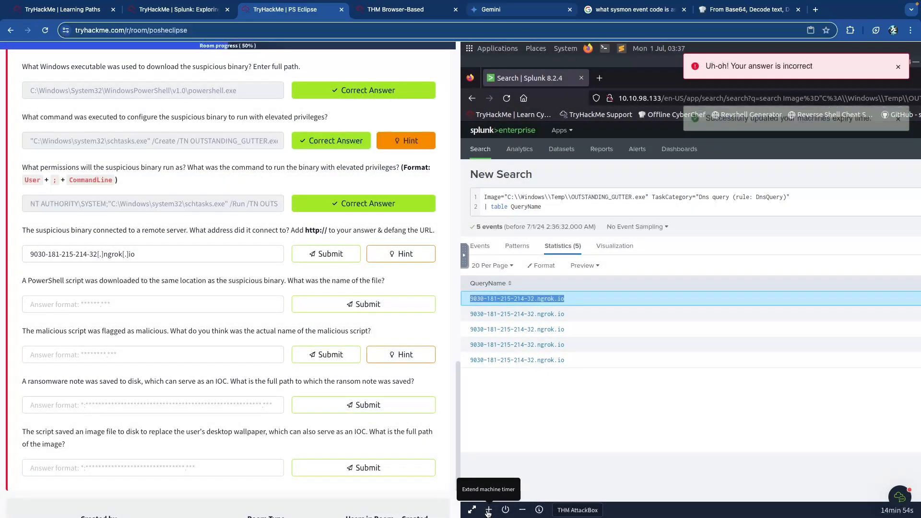
scroll(377, 301, "up", 15)
scroll(377, 298, "down", 6)
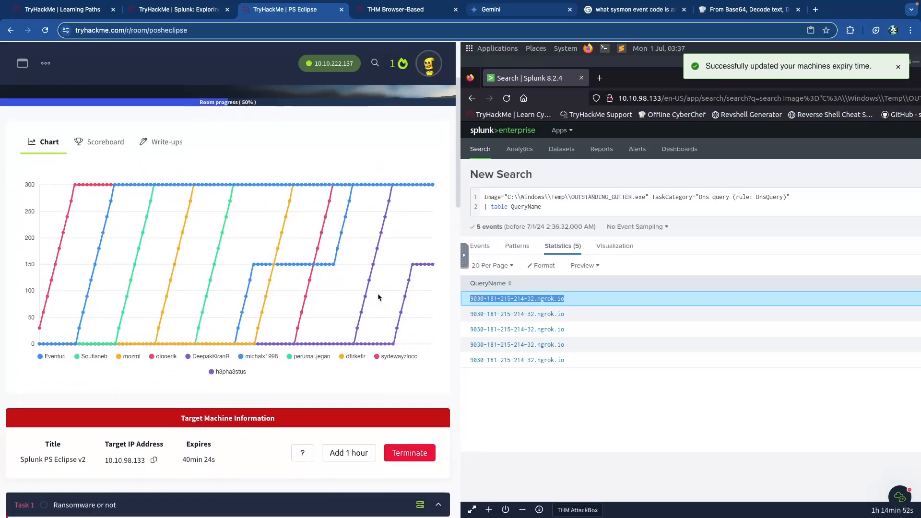
scroll(303, 306, "down", 15)
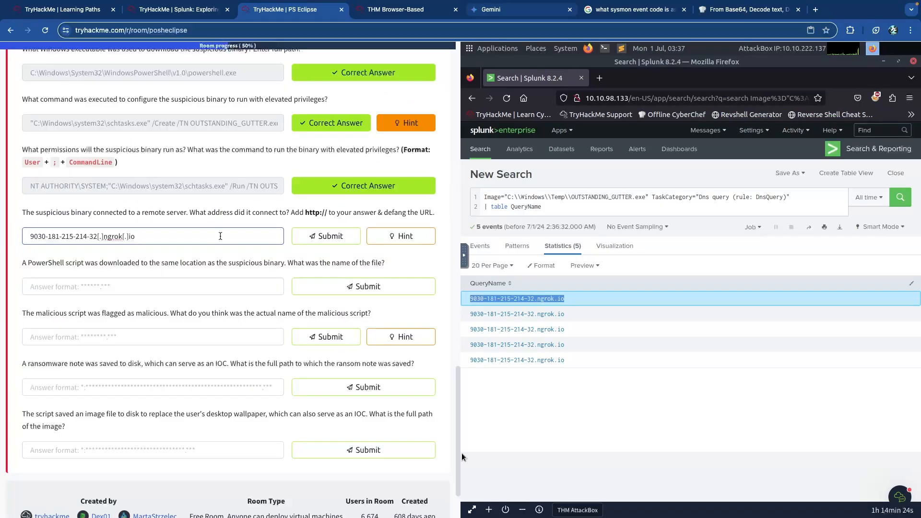
left_click(734, 10)
left_click(465, 90)
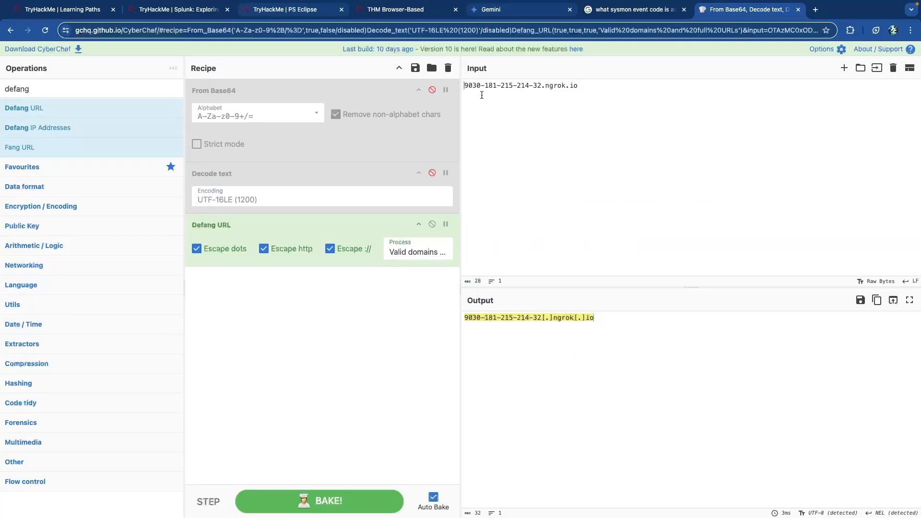
type("http:")
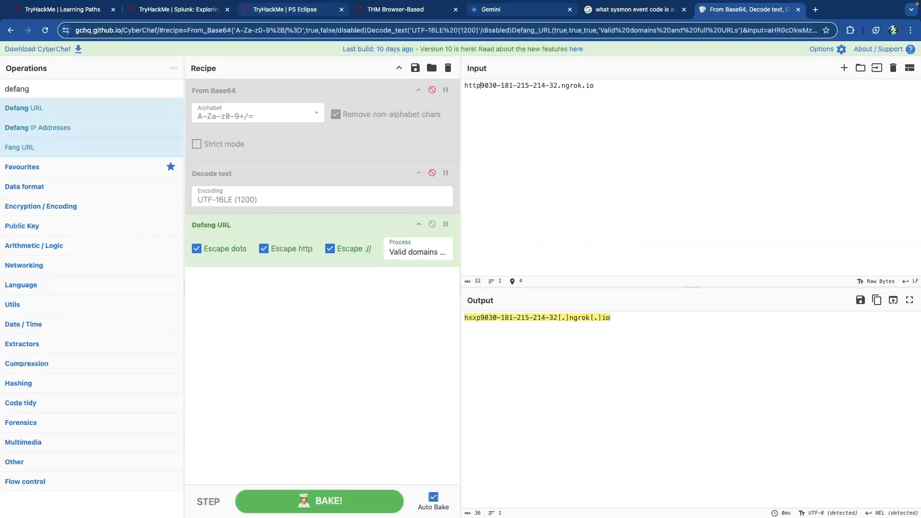
key("Return")
key("BackSpace")
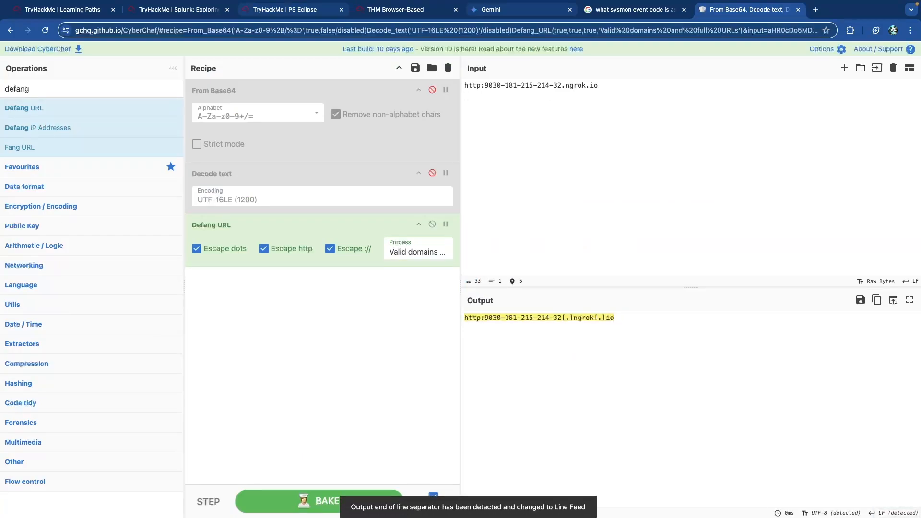
type("//")
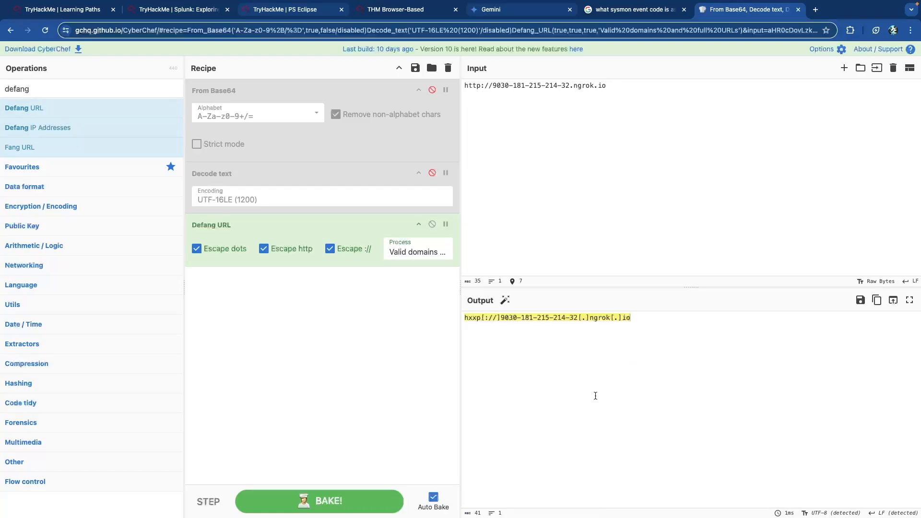
triple_click(546, 319)
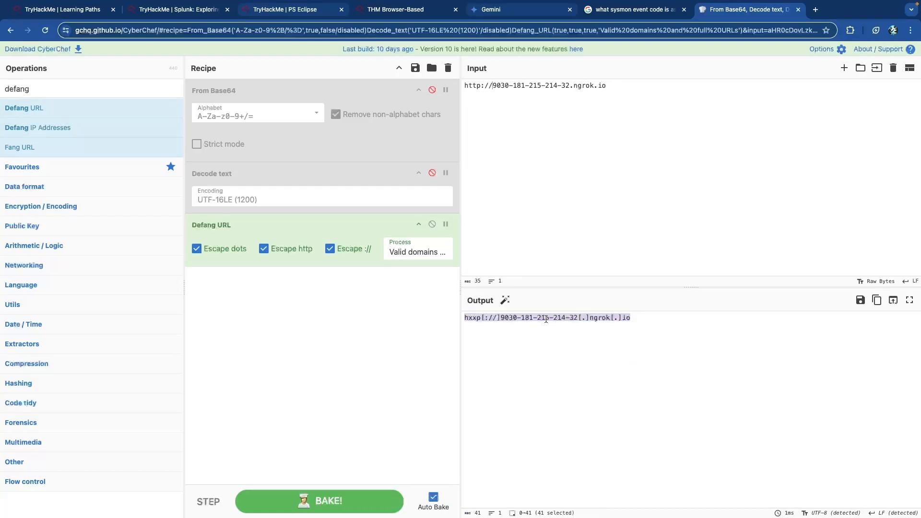
key("super+z")
left_click(554, 318)
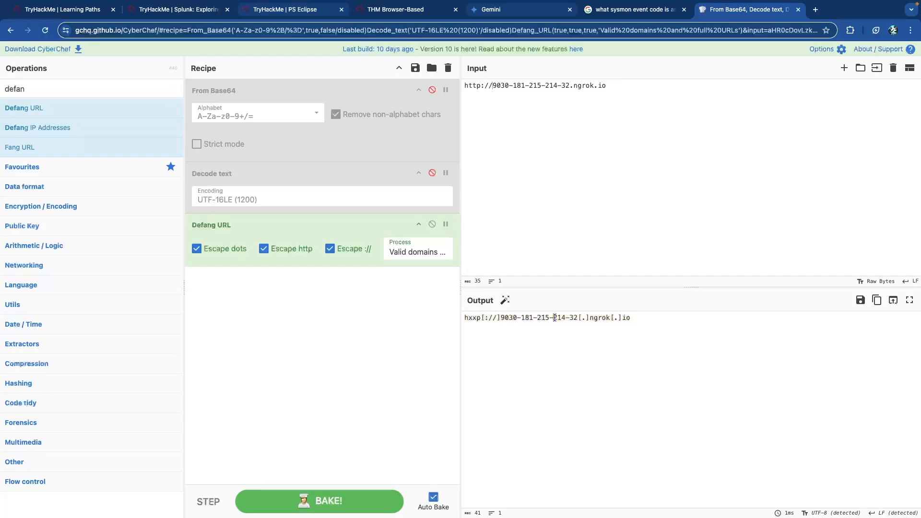
triple_click(548, 319)
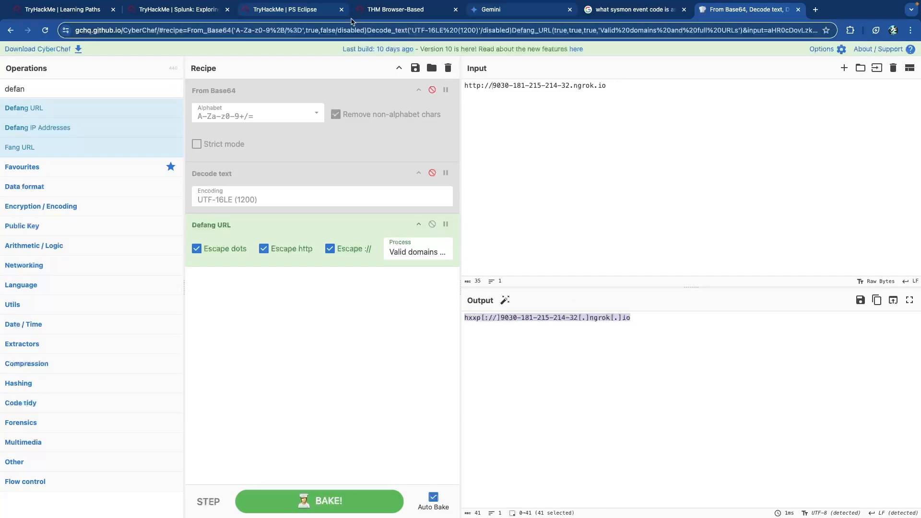
left_click(282, 10)
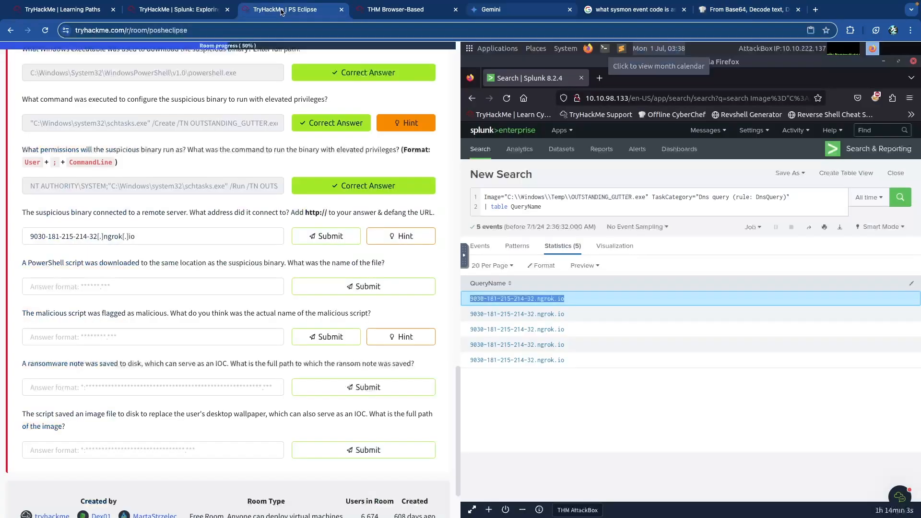
left_click(157, 243)
key("ctrl+a")
key("ctrl+v")
left_click(324, 243)
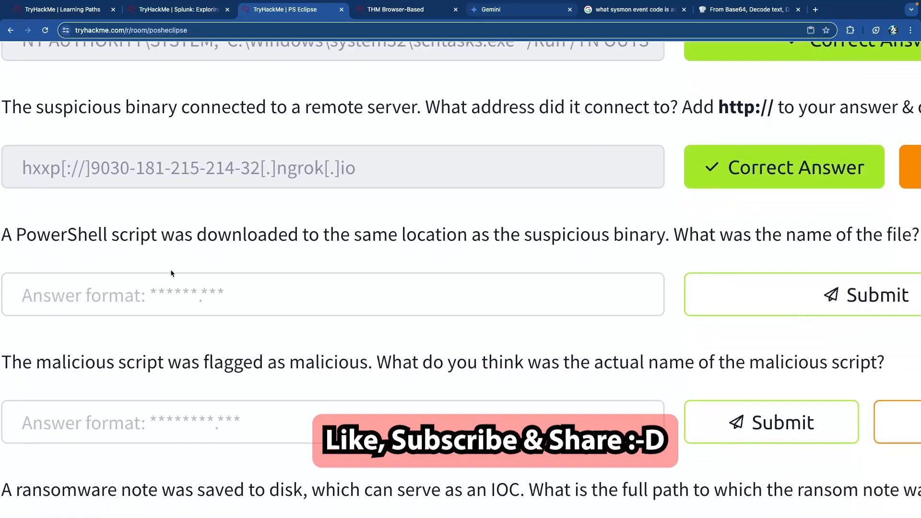
Read the next question about the PowerShell script downloaded to the same location as the suspicious binary
scroll(172, 274, "down", 1)
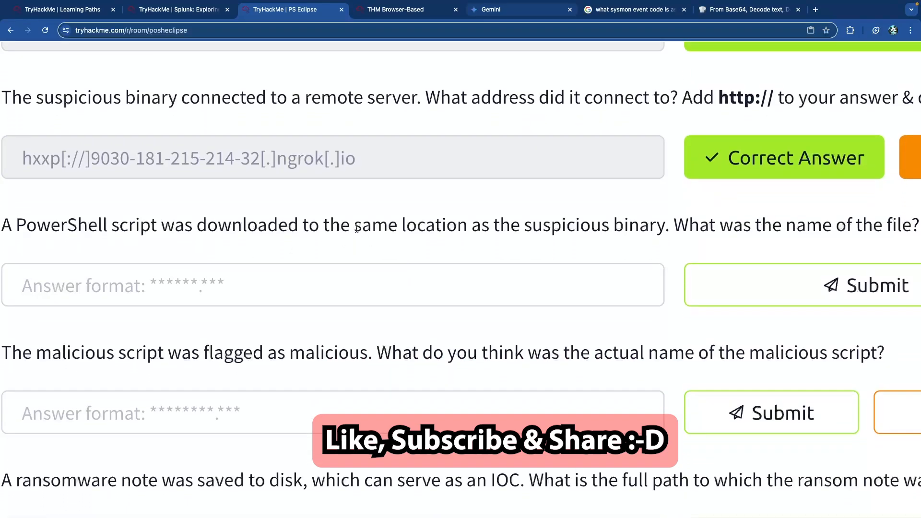
left_click_drag(357, 229, 664, 232)
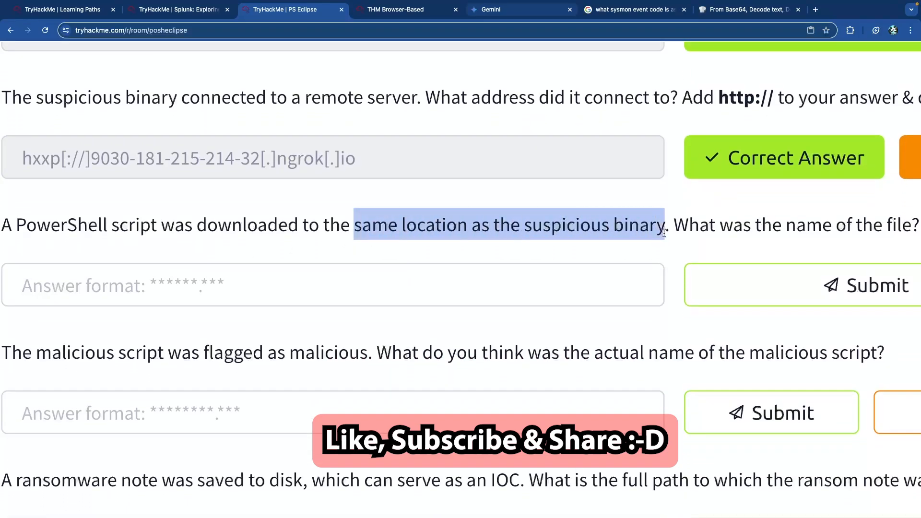
scroll(580, 228, "right", 5)
left_click(376, 220)
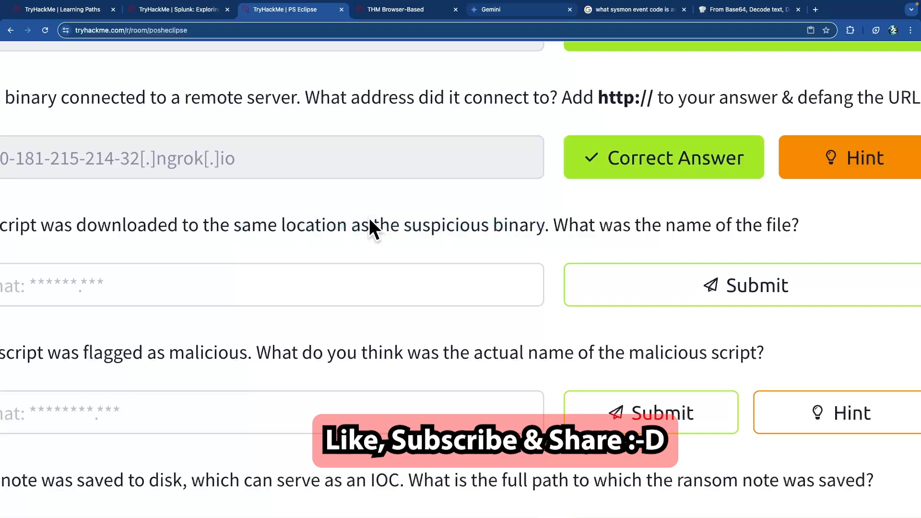
scroll(376, 220, "down", 5)
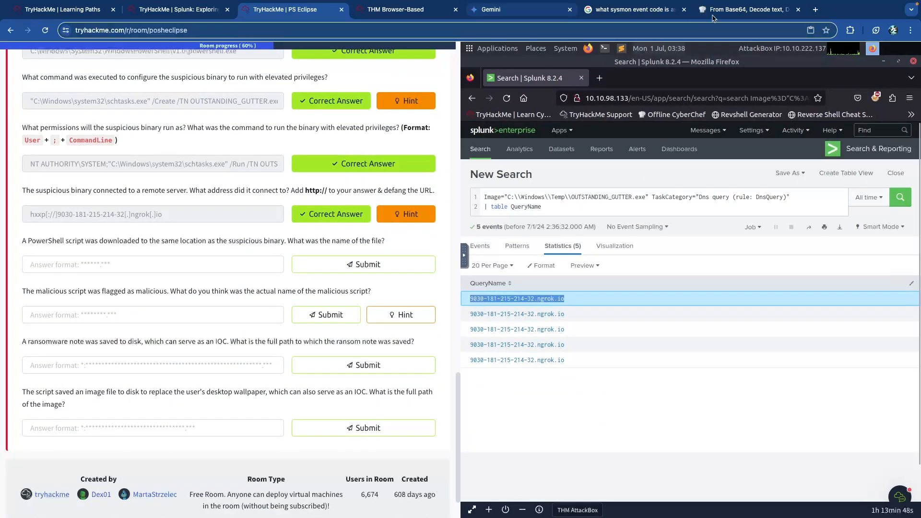
Switch to Gemini and copy the double-backslash path C:\\Windows\\Temp\\ from the suggested corrected query
left_click(748, 9)
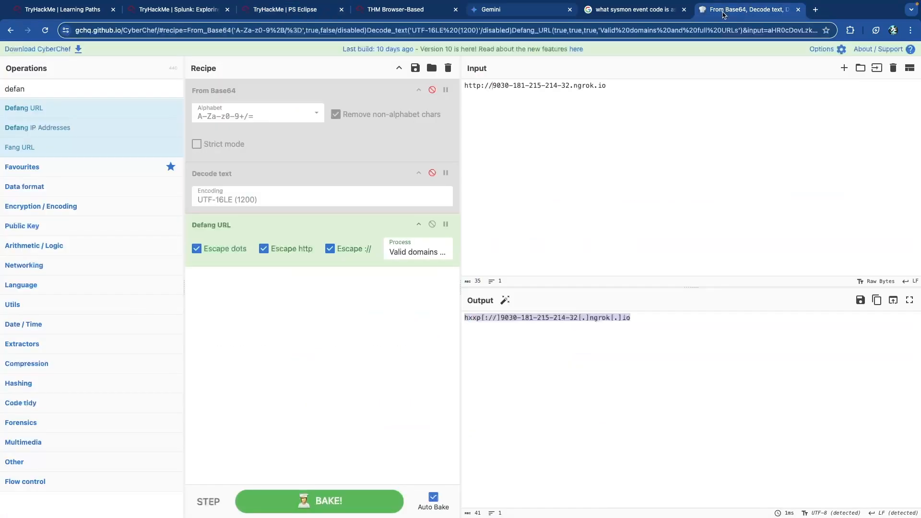
left_click(504, 14)
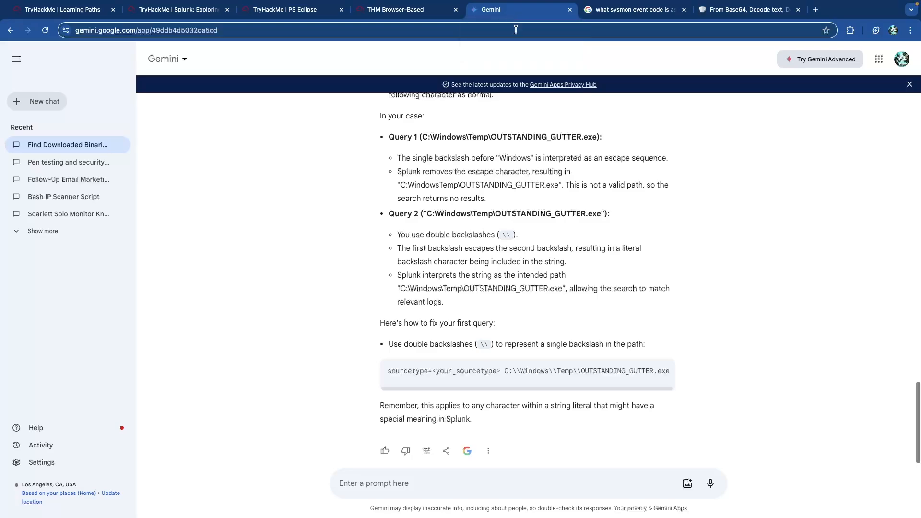
scroll(490, 225, "up", 1)
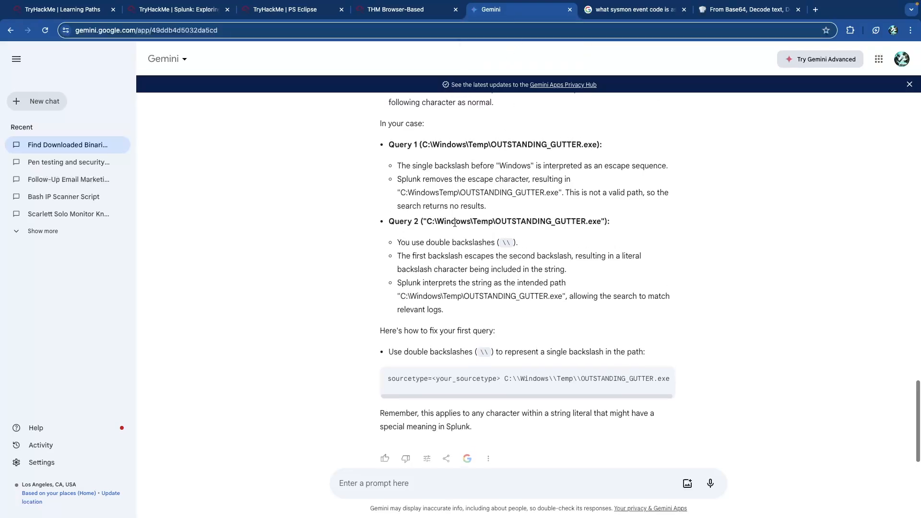
left_click_drag(496, 232, 427, 229)
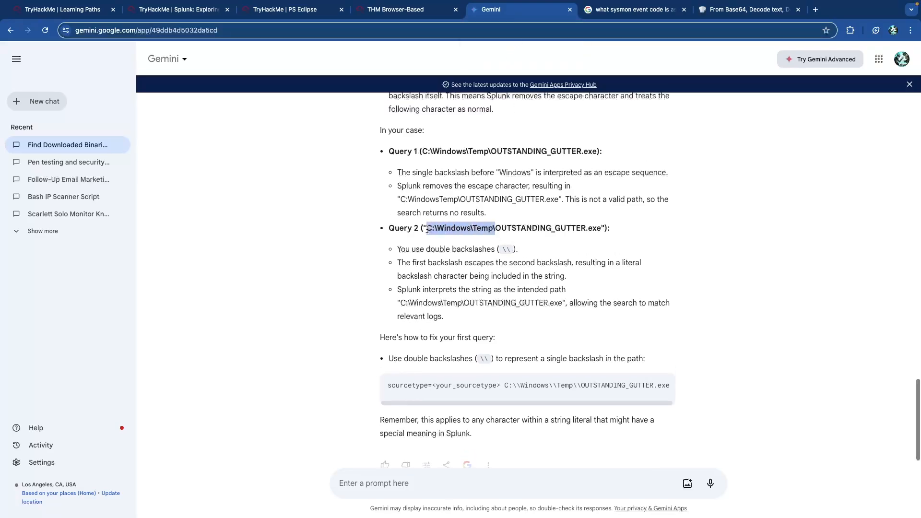
right_click(476, 230)
left_click(485, 249)
left_click(463, 245)
scroll(463, 247, "down", 1)
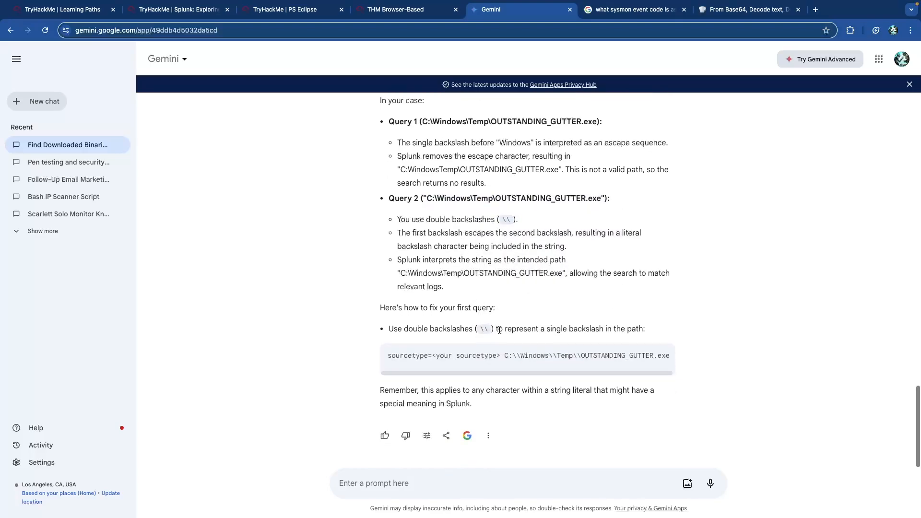
left_click_drag(580, 355, 506, 354)
right_click(523, 356)
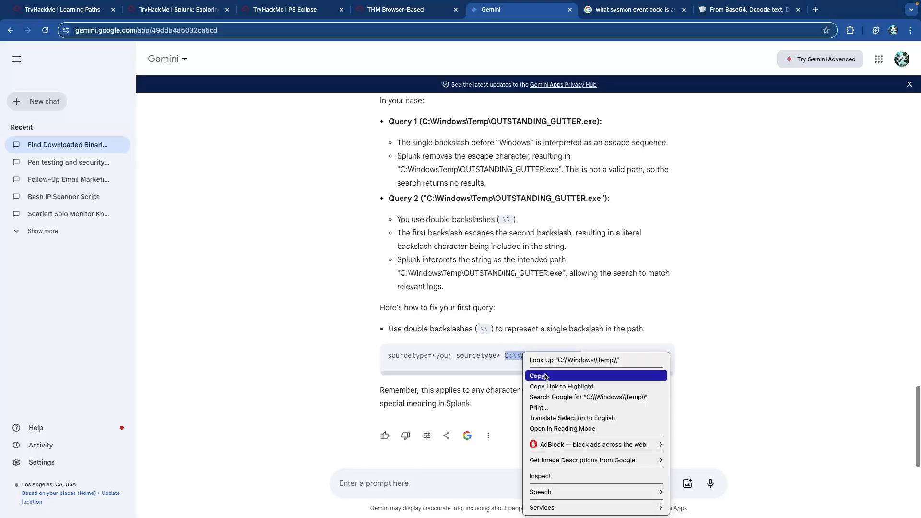
left_click(539, 375)
Switch to the browser-based AttackBox session and display it full screen
mouse_move(401, 21)
left_click(367, 12)
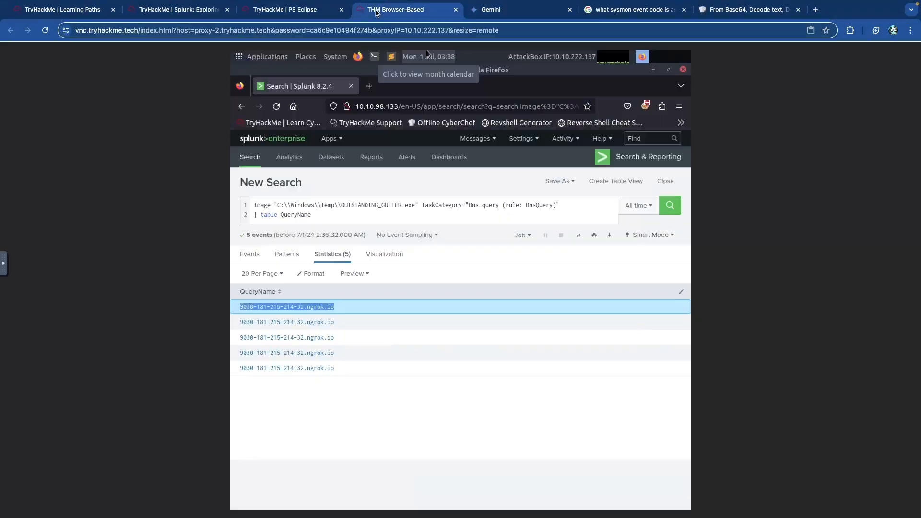
left_click(3, 263)
left_click(8, 312)
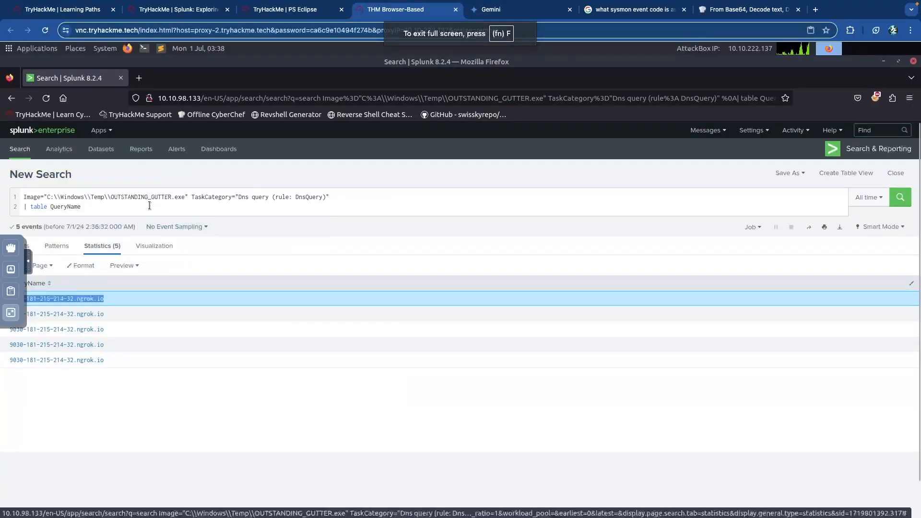
Reduce the Splunk query to Image="C:\\Windows\\Temp\\*", dropping the TaskCategory filter and table line, and run it
left_click(132, 206)
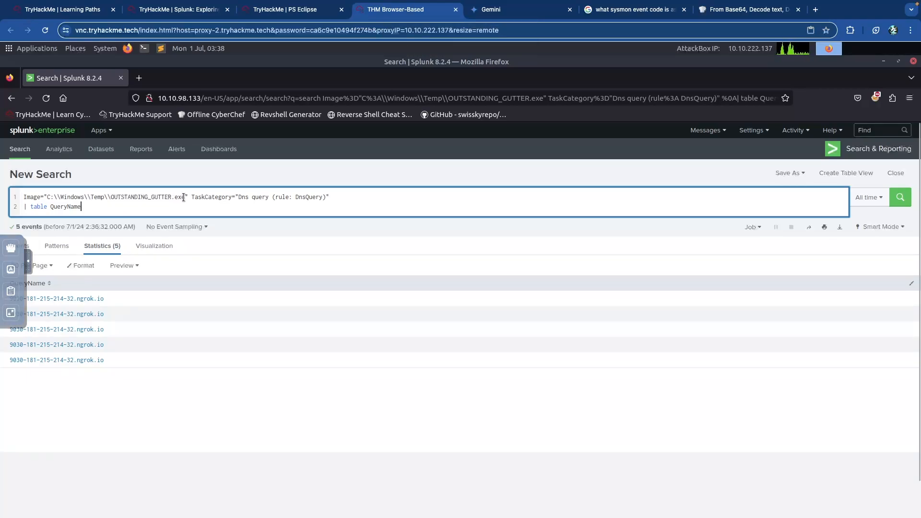
left_click_drag(184, 197, 108, 197)
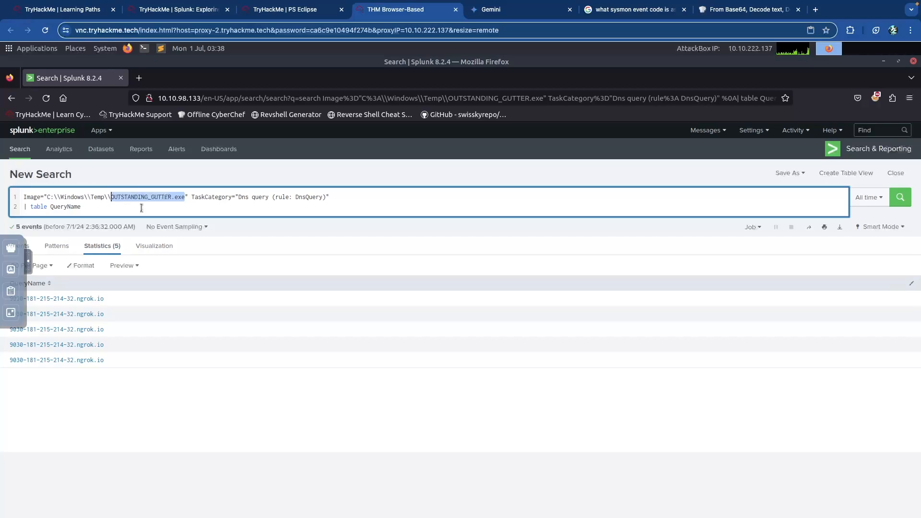
type("*(")
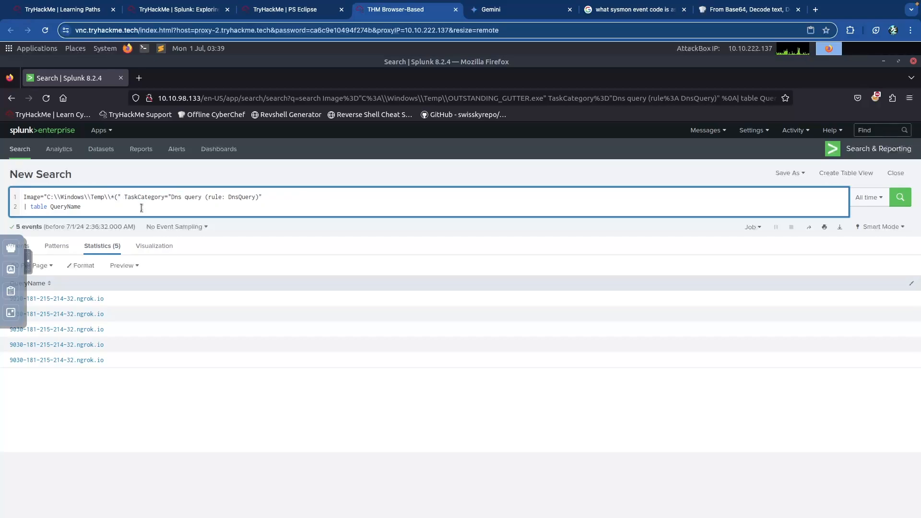
key("BackSpace")
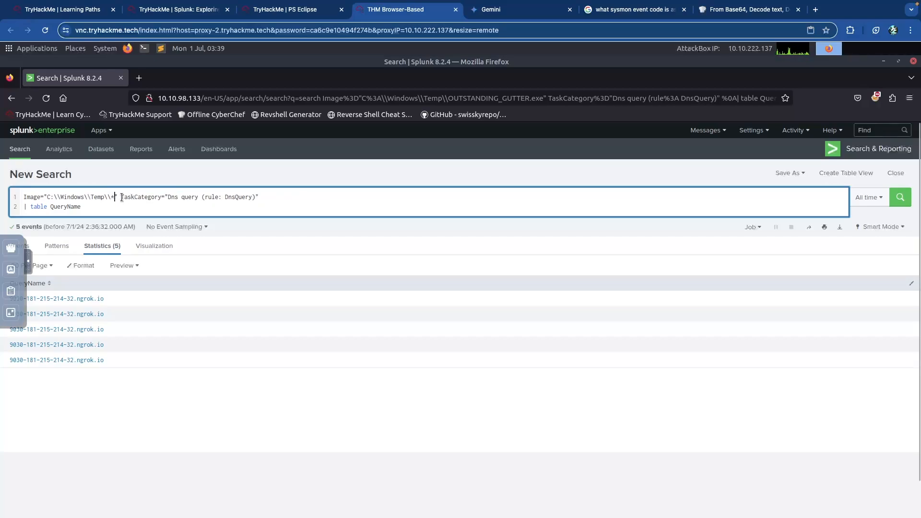
key("ctrl+shift+End")
key("BackSpace")
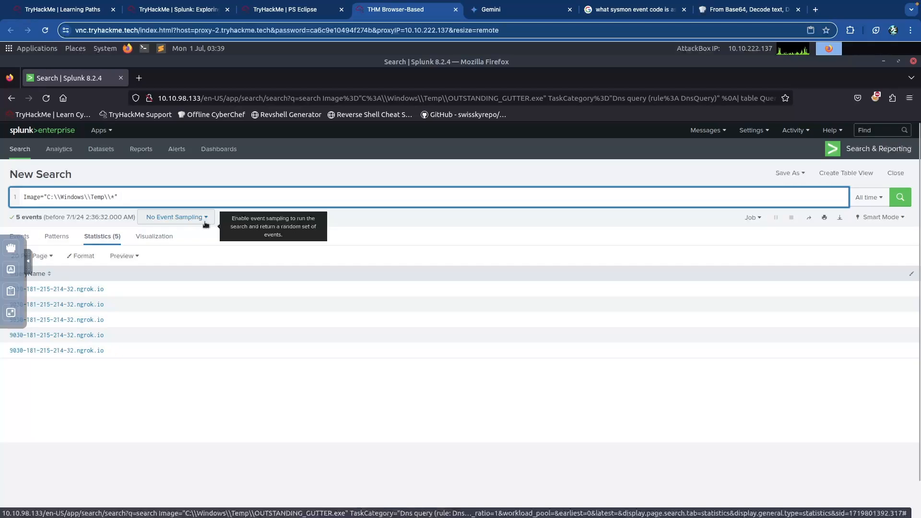
key("Return")
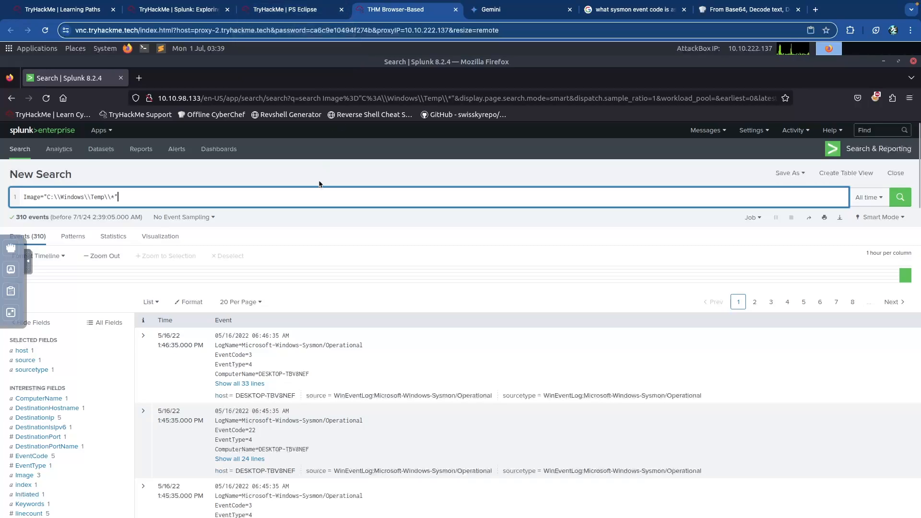
Recheck the script question in the PS Eclipse room and run the Splunk search narrowed to Image="C:\\Windows\\Temp\\*.ps1"
left_click(304, 15)
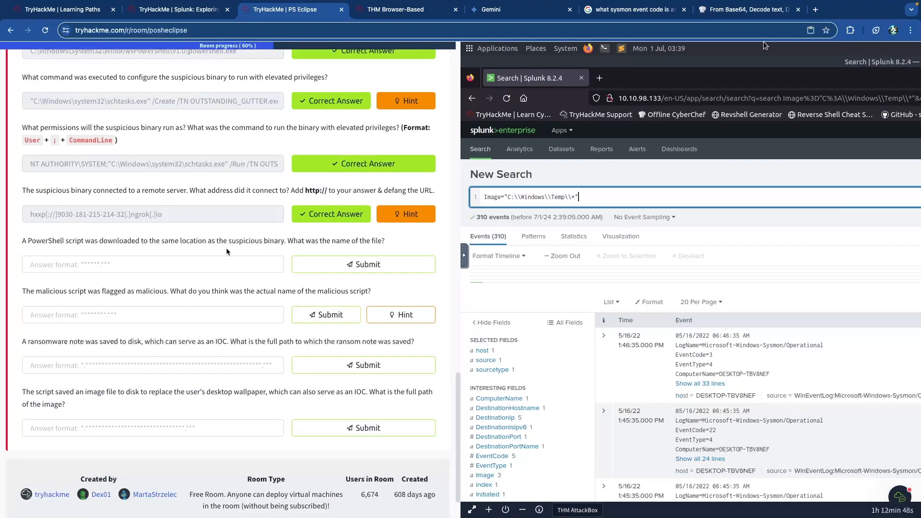
left_click_drag(48, 240, 162, 247)
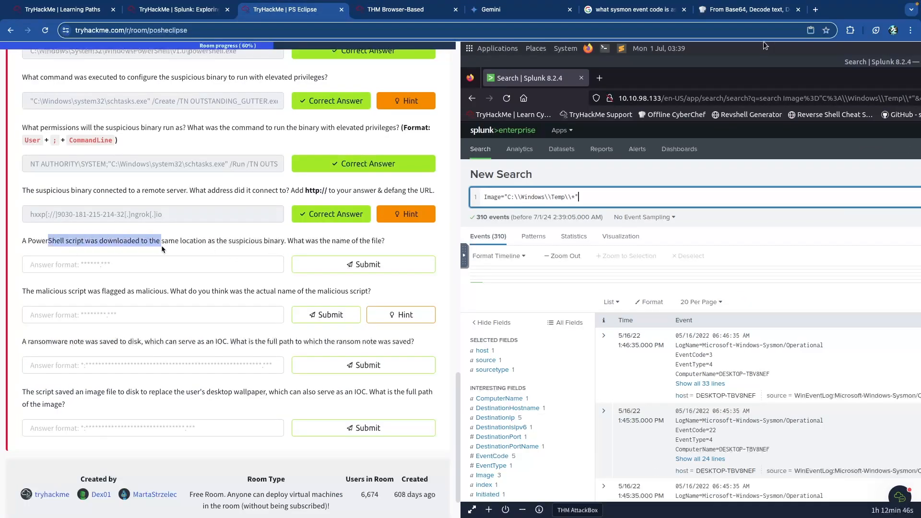
left_click(163, 247)
left_click(388, 9)
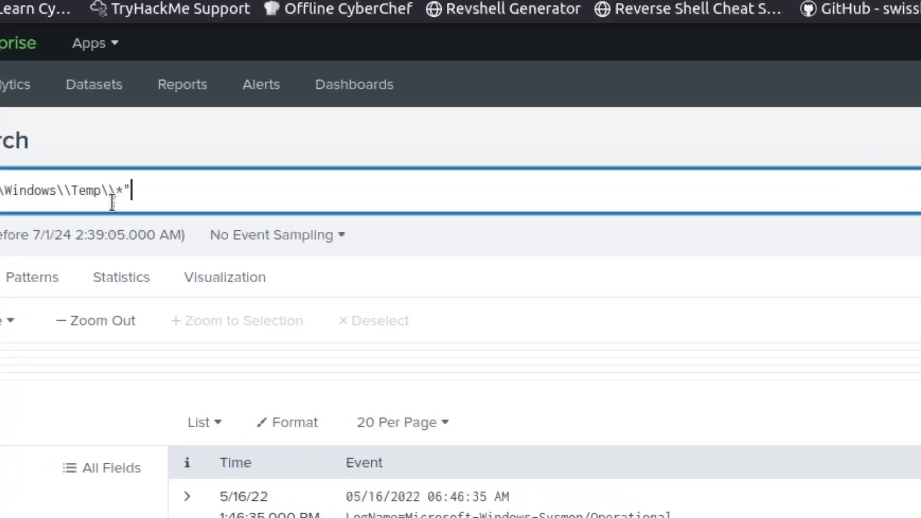
left_click(123, 191)
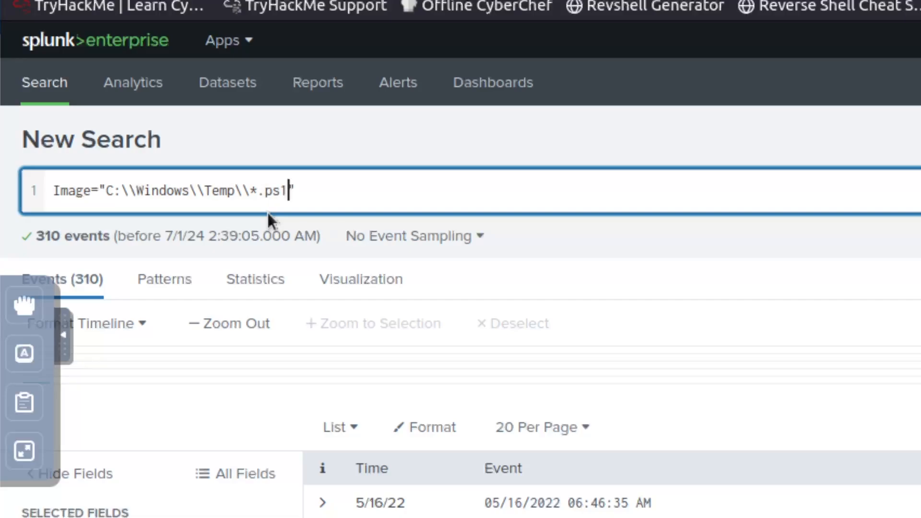
key("Return")
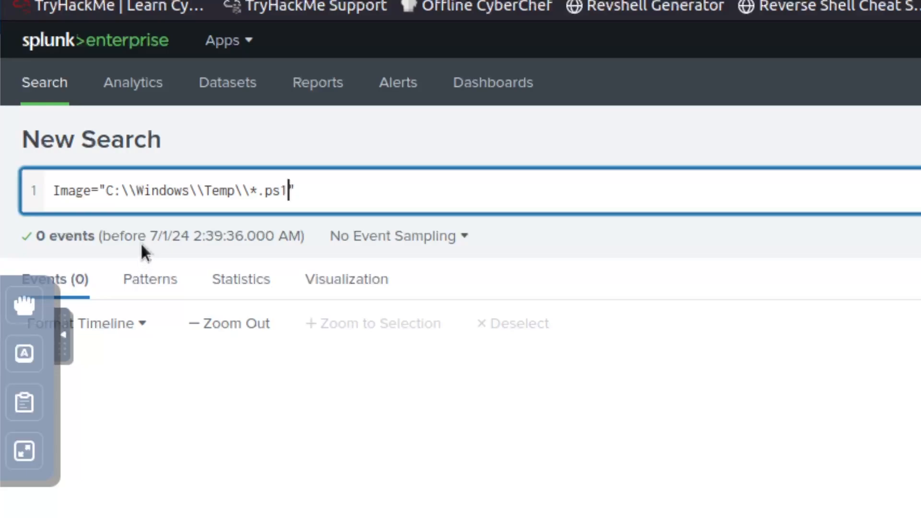
Remove the Image= field filter and search all events for "C:\\Windows\\Temp\\*.ps1"
double_click(84, 196)
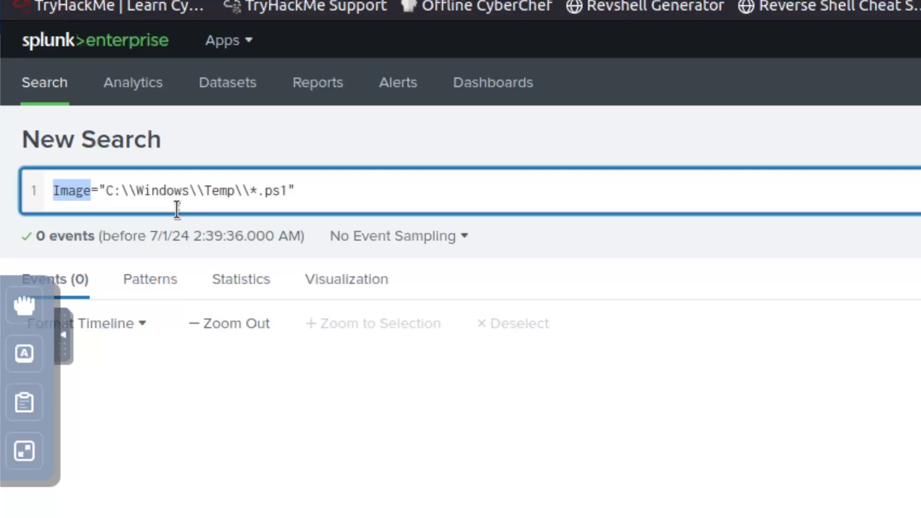
left_click(177, 209)
left_click_drag(99, 191, 6, 187)
key("BackSpace")
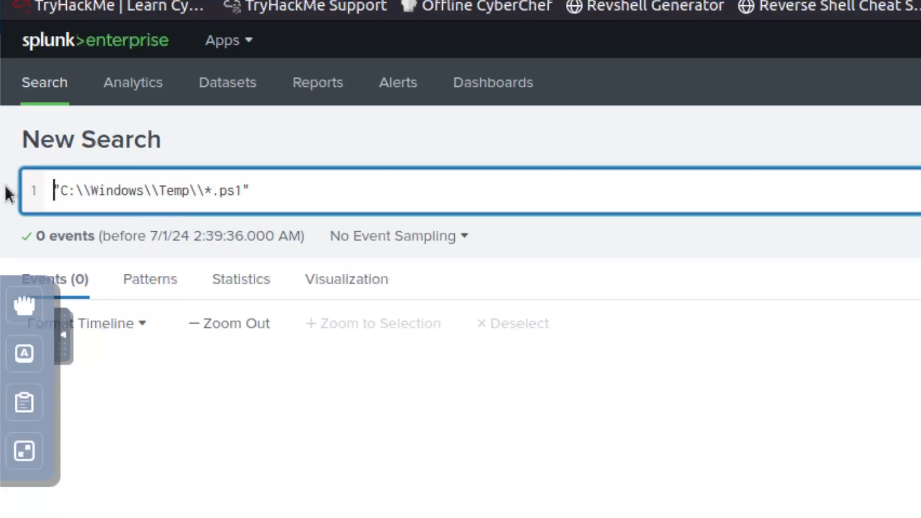
key("Return")
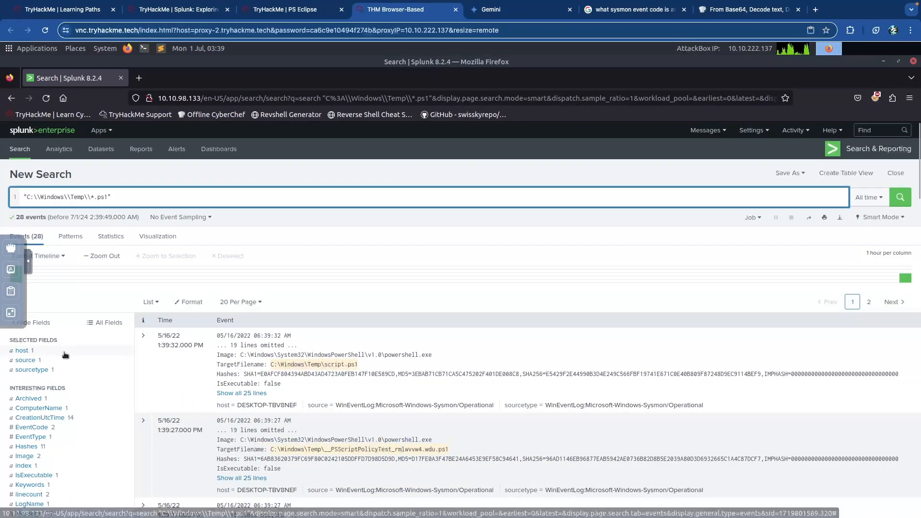
Examine the top values of the TargetFilename field in the search results
scroll(64, 356, "down", 1)
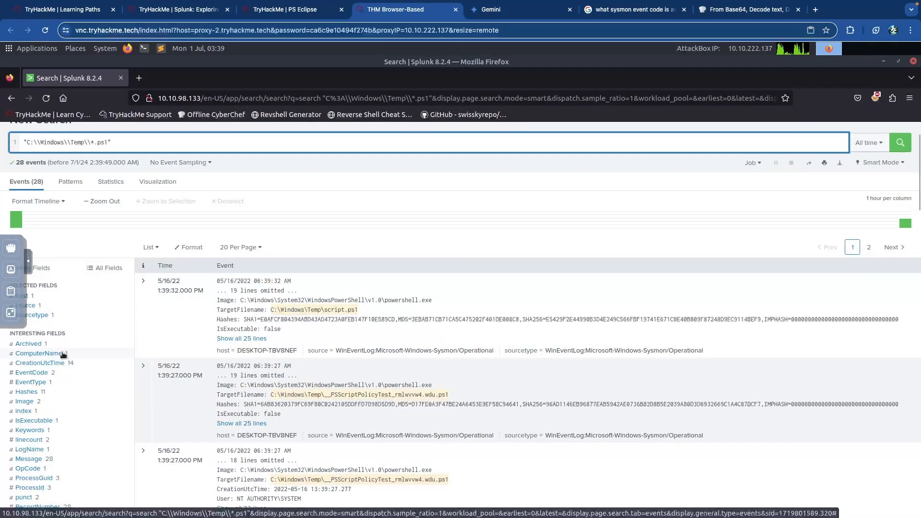
scroll(64, 357, "down", 3)
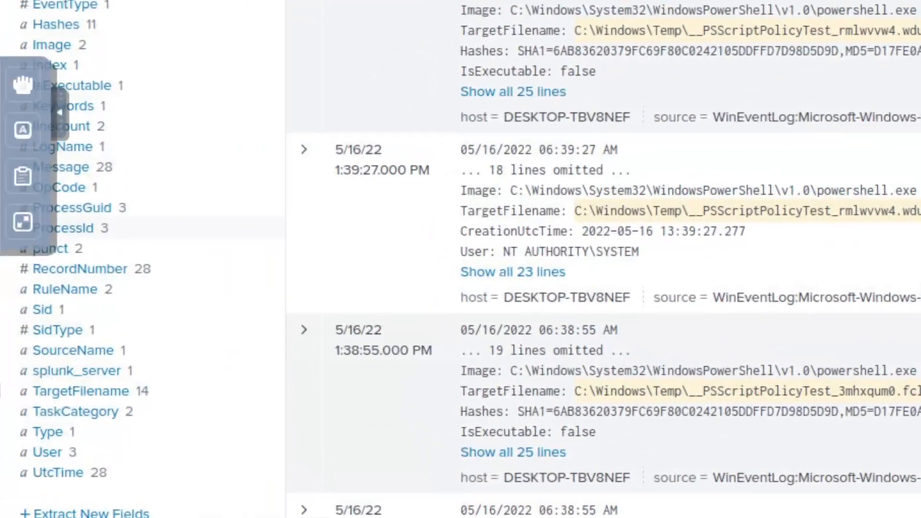
scroll(96, 389, "down", 2)
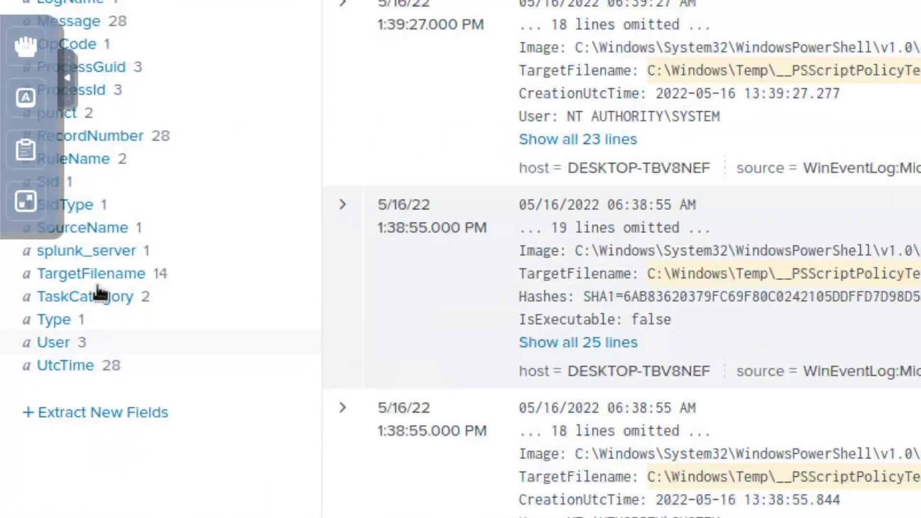
left_click(106, 279)
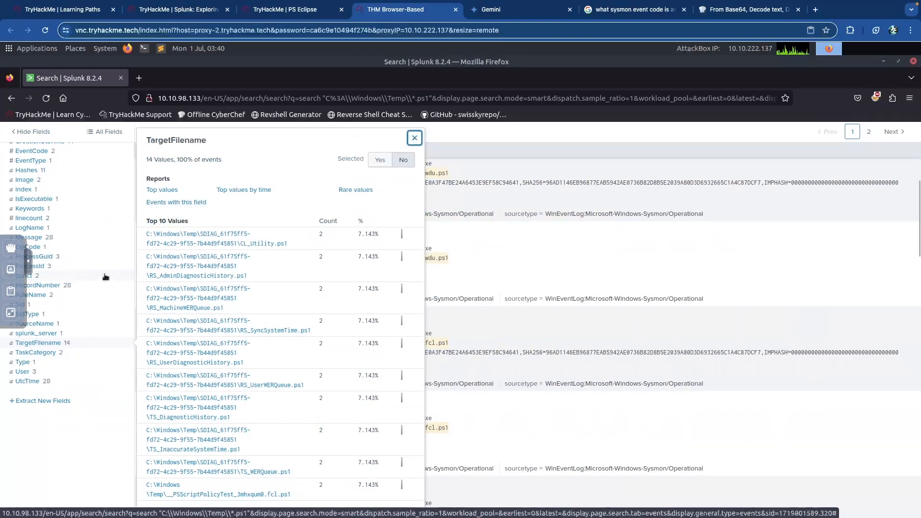
Limit the path search to the TargetFilename field by running TargetFilename="C:\\Windows\\Temp\\*.ps1"
scroll(105, 277, "up", 4)
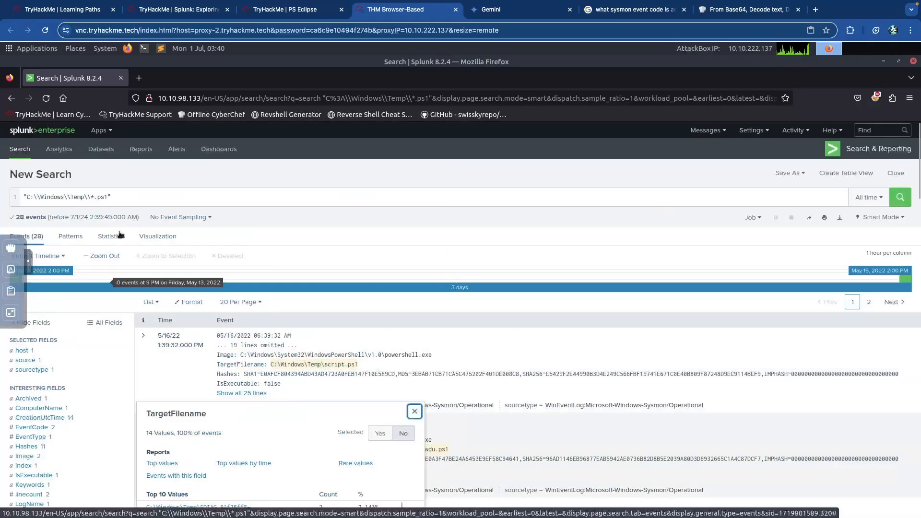
left_click(87, 211)
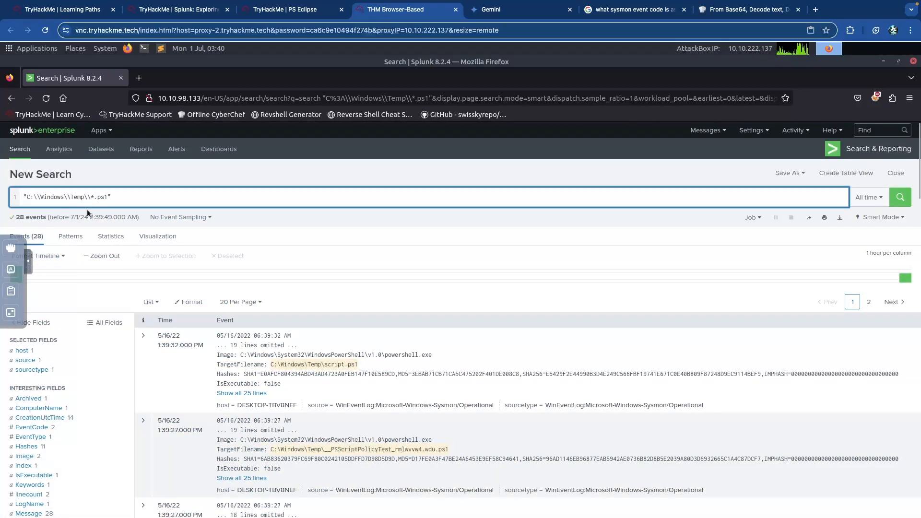
type("Target")
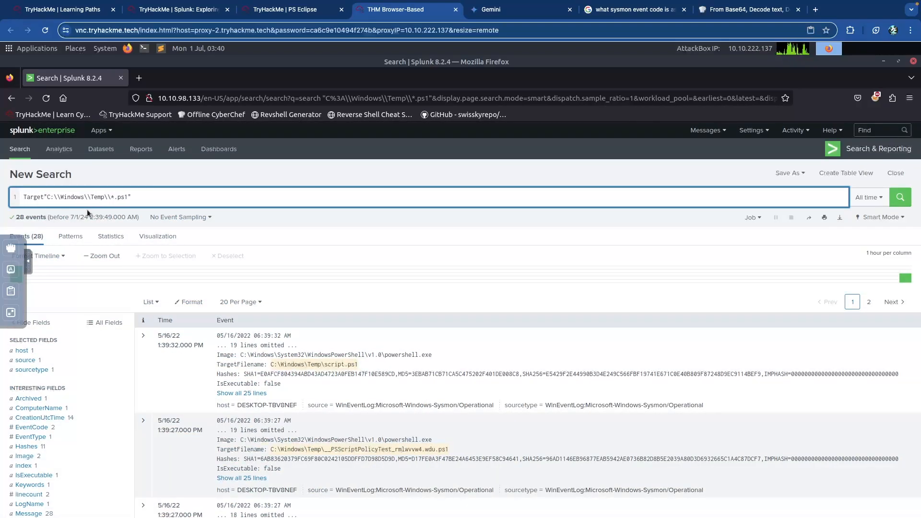
type("Filename")
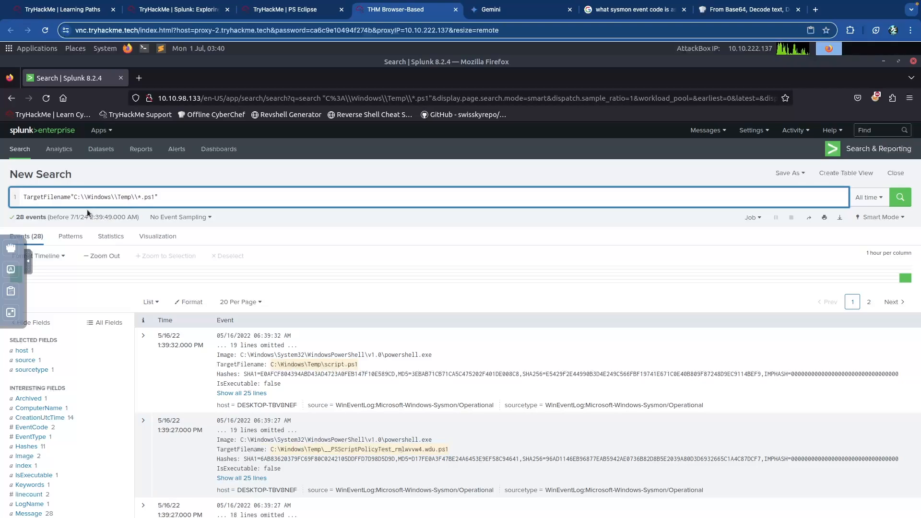
type("=")
key("Return")
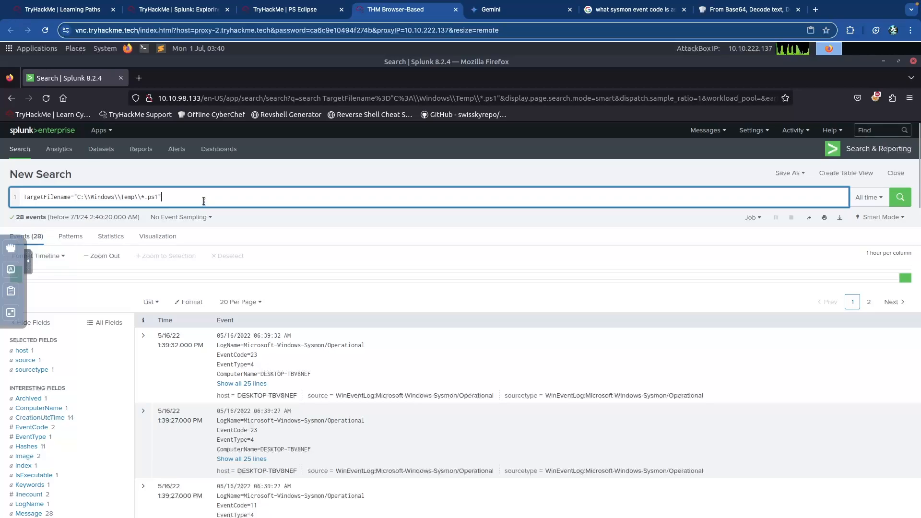
Extend the TargetFilename search with "| table TargetFilename" and "| dedup TargetFilename" and run it
key("shift+Return")
type("| ")
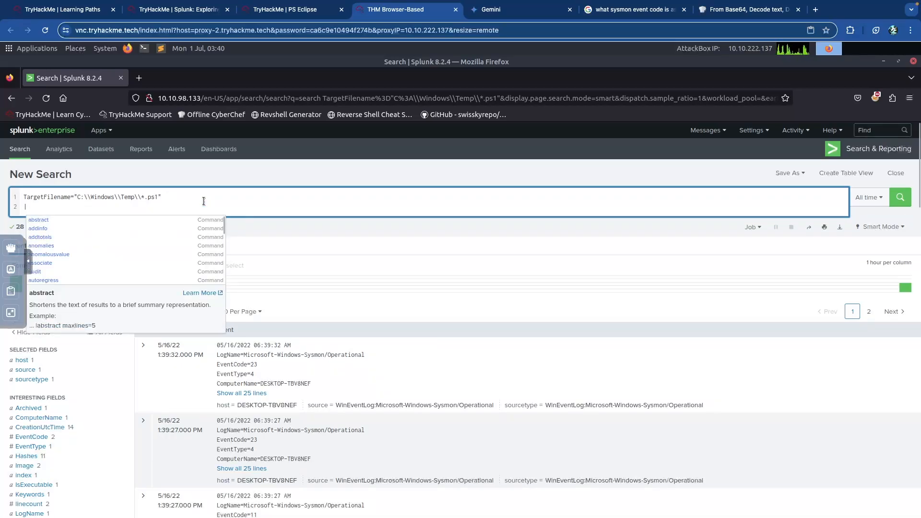
type("table")
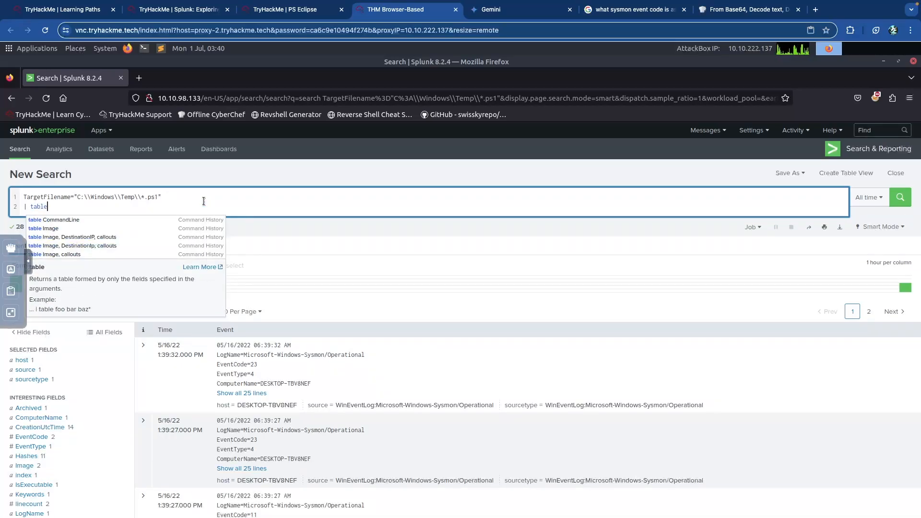
type(" TargetFilename")
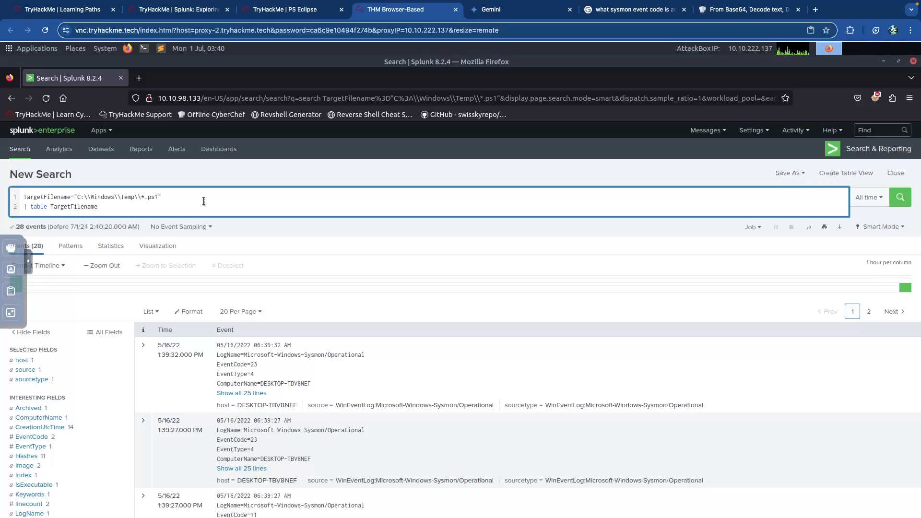
key("shift+Return")
type("| dedup")
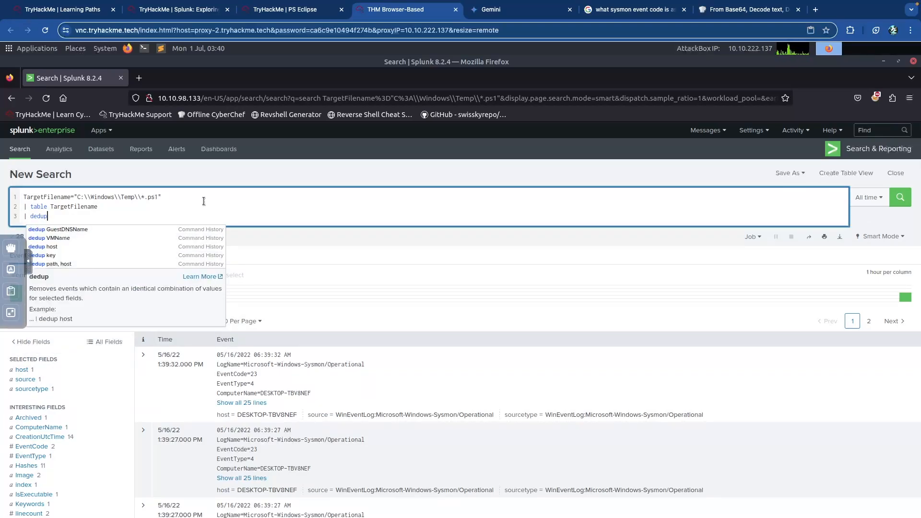
type(" TargetFilename")
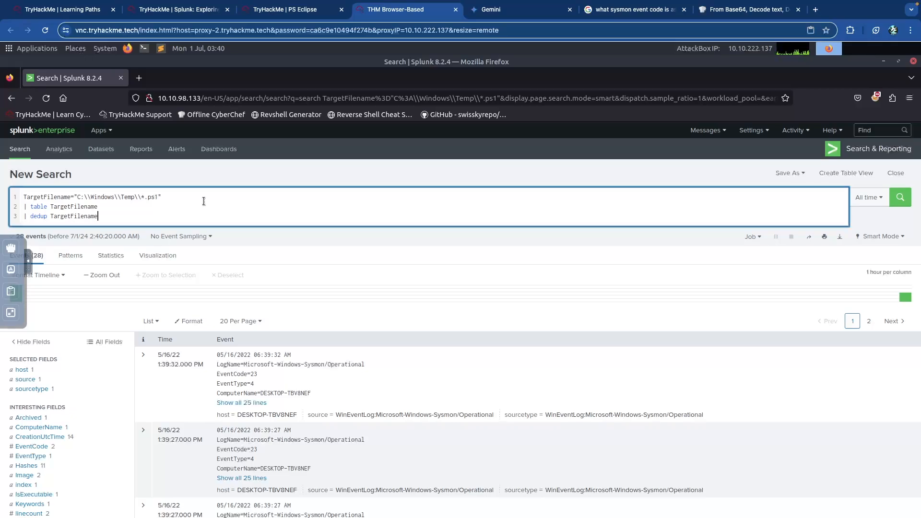
key("Return")
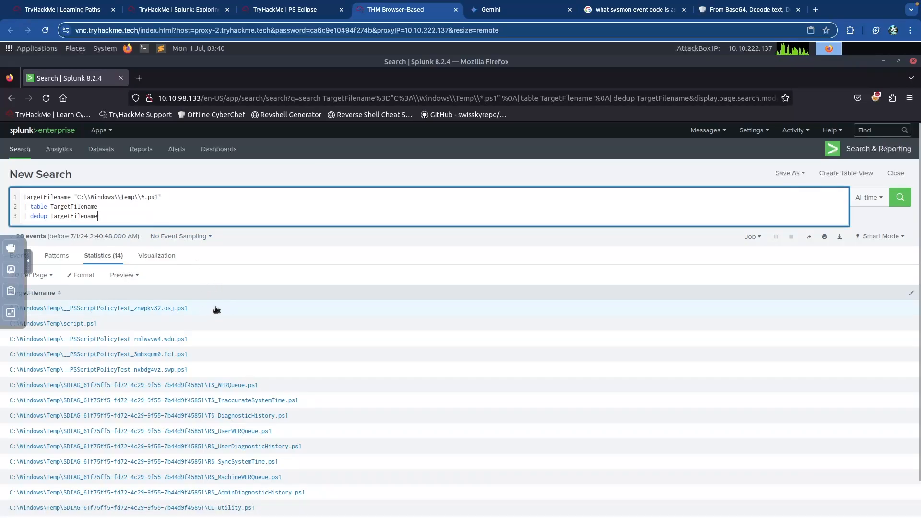
Examine the deduplicated .ps1 filenames against the PS Eclipse question about the downloaded PowerShell script
key("ctrl+shift+Tab")
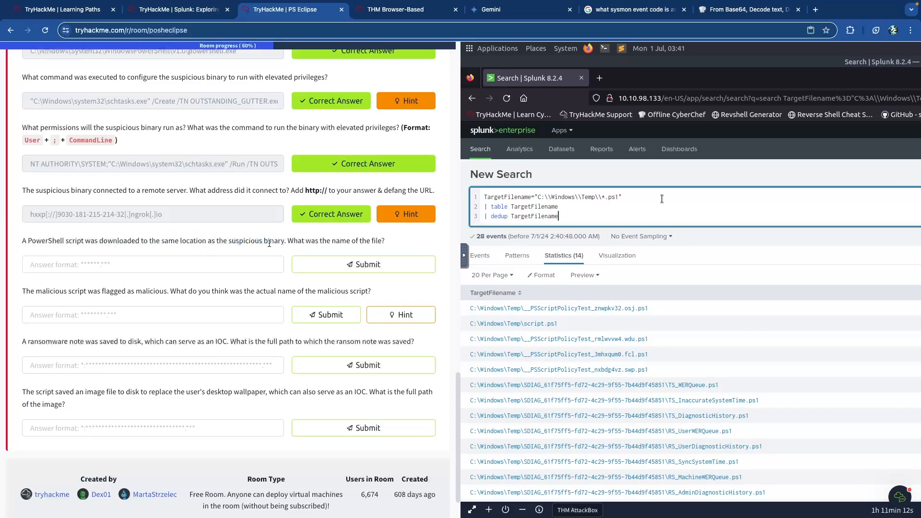
key("ctrl+Tab")
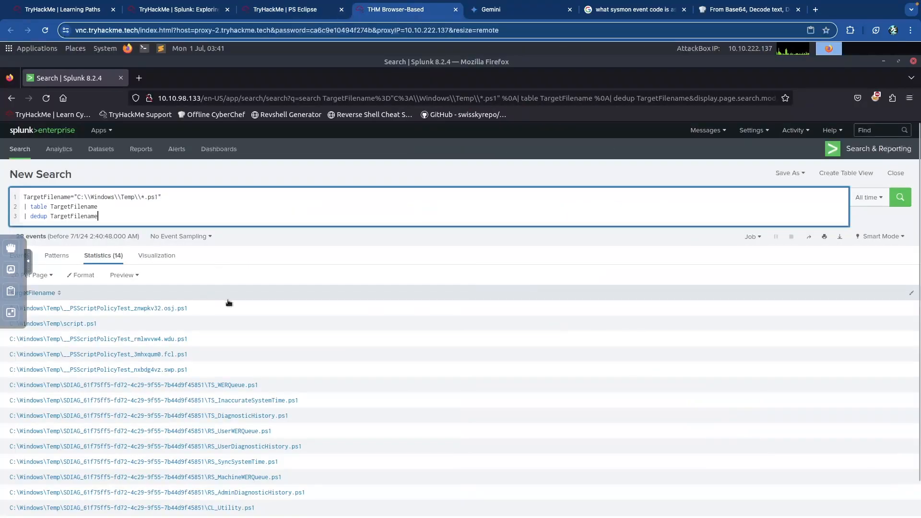
scroll(238, 312, "down", 1)
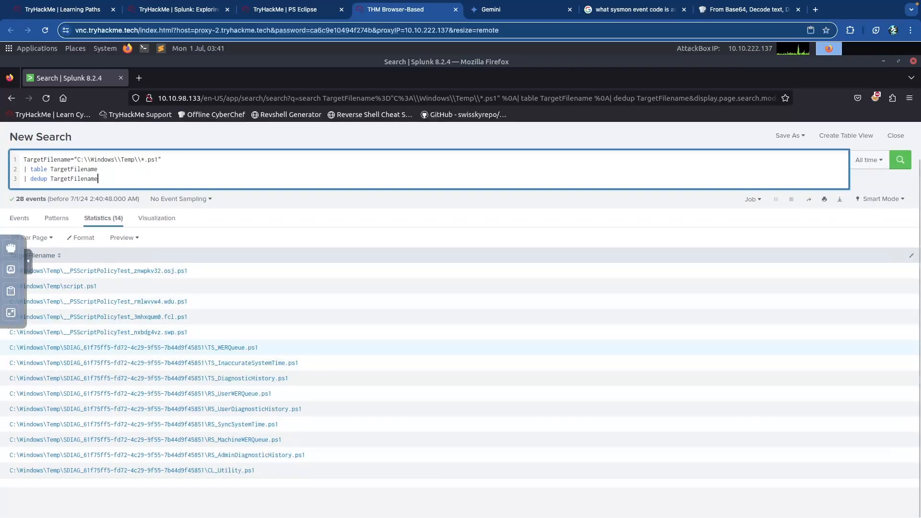
left_click(216, 287)
left_click(241, 252)
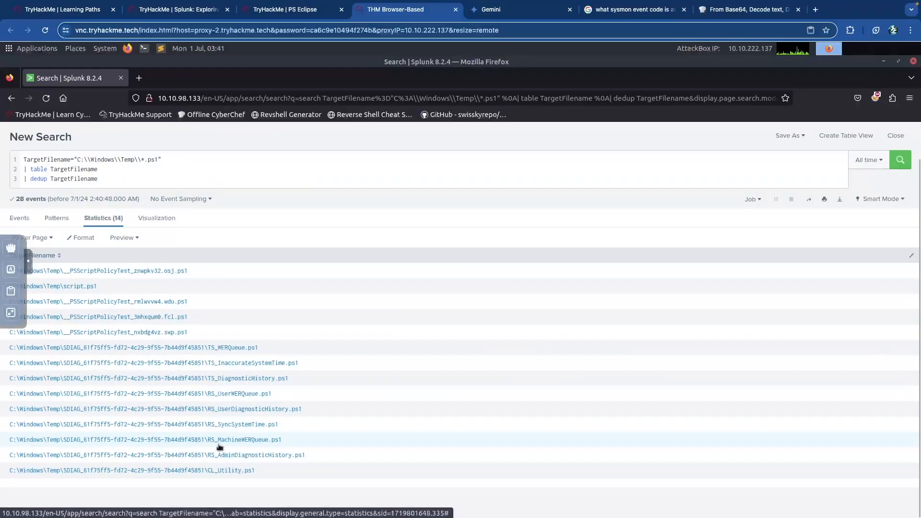
Submit script.ps1 as the answer to the PS Eclipse question about the downloaded PowerShell script's name
left_click(310, 14)
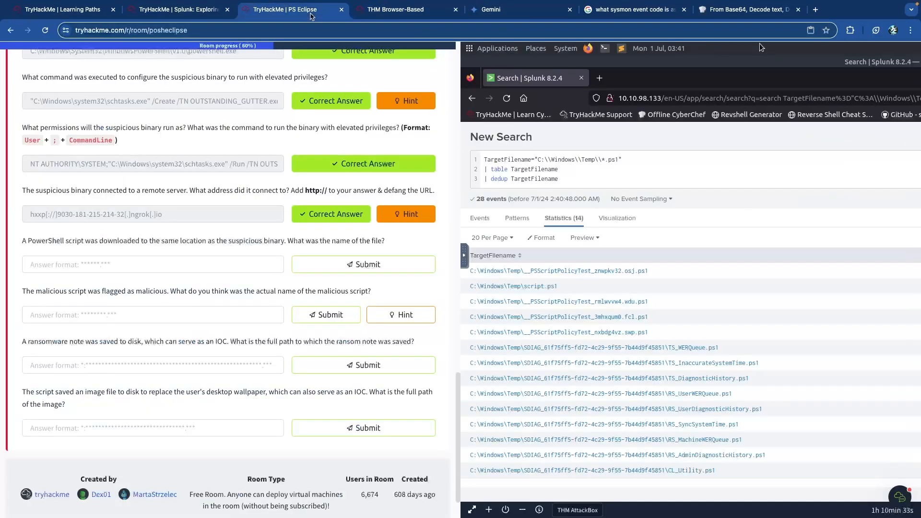
left_click(217, 265)
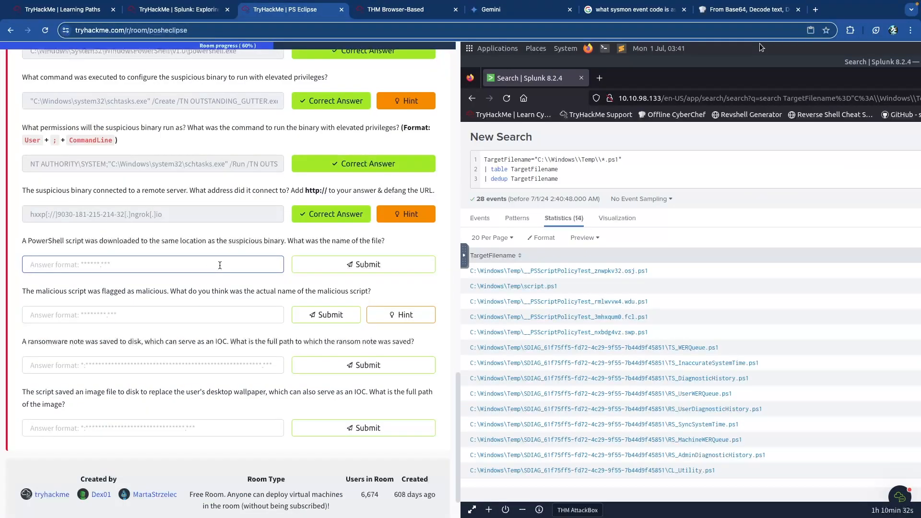
type("script.ps1")
key("Return")
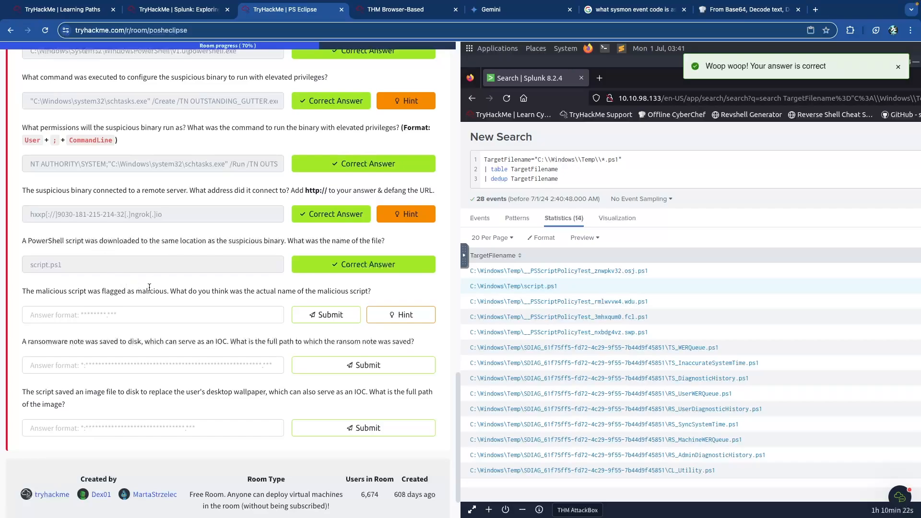
Read the question about the malicious script's actual name and view its hint
scroll(159, 289, "down", 1)
scroll(163, 284, "up", 5)
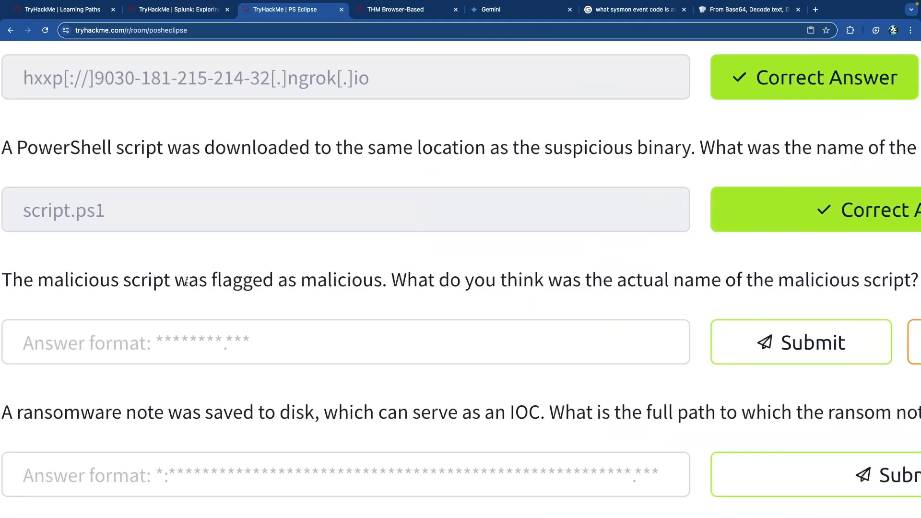
scroll(186, 285, "down", 1)
scroll(187, 286, "down", 1)
left_click_drag(88, 231, 378, 231)
left_click(251, 230)
left_click(338, 233)
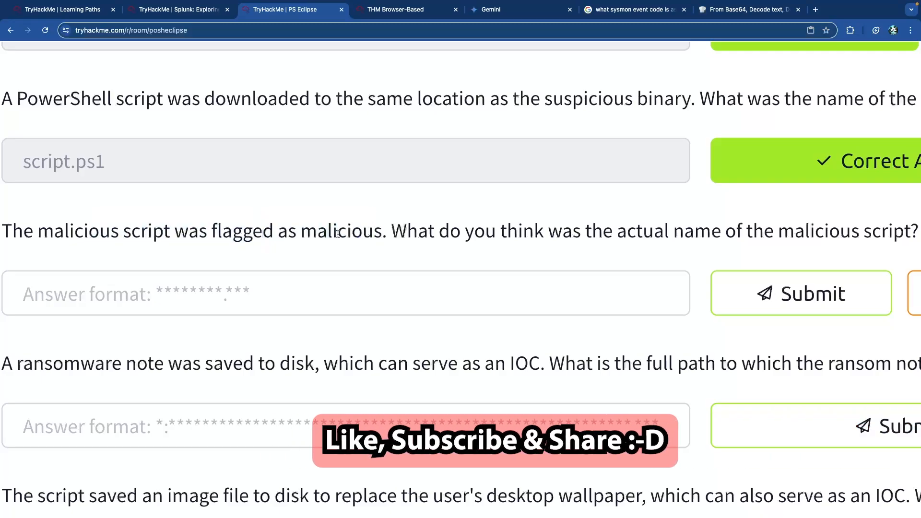
scroll(344, 233, "right", 2)
scroll(344, 234, "right", 1)
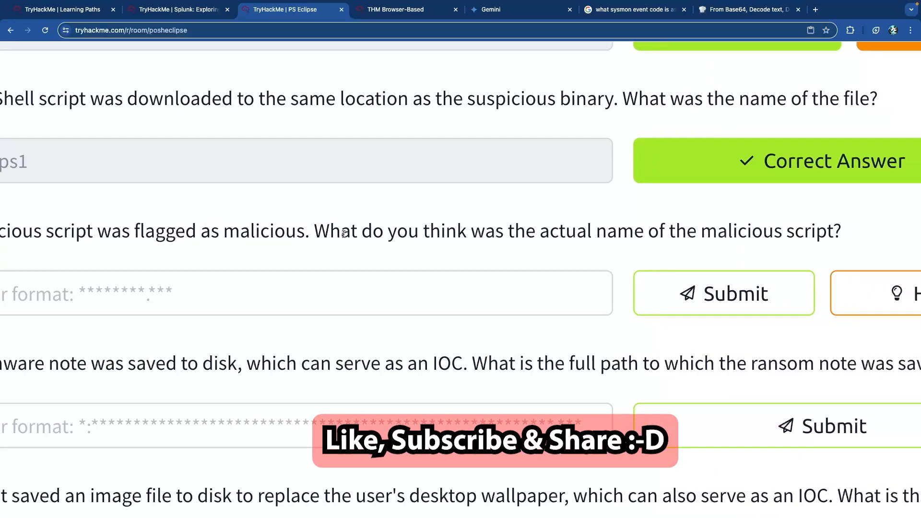
scroll(345, 234, "left", 1)
scroll(346, 234, "right", 1)
scroll(346, 233, "down", 5)
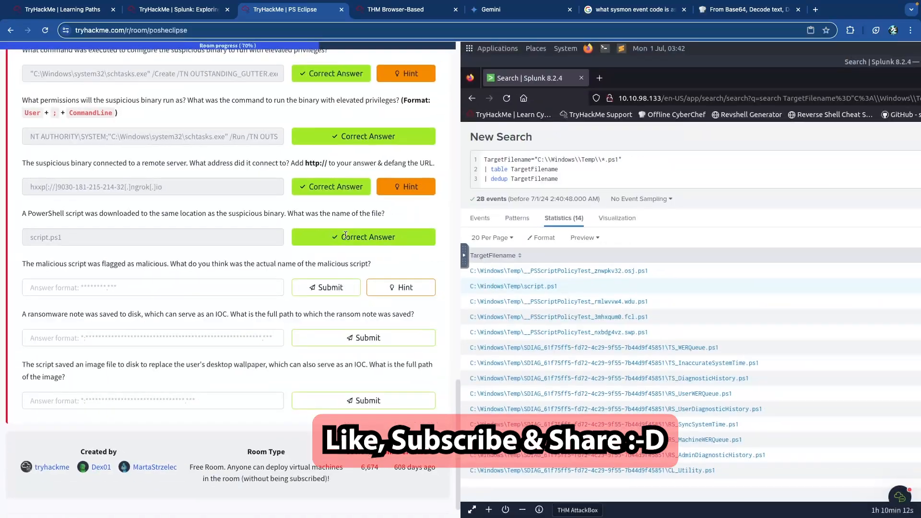
left_click(397, 287)
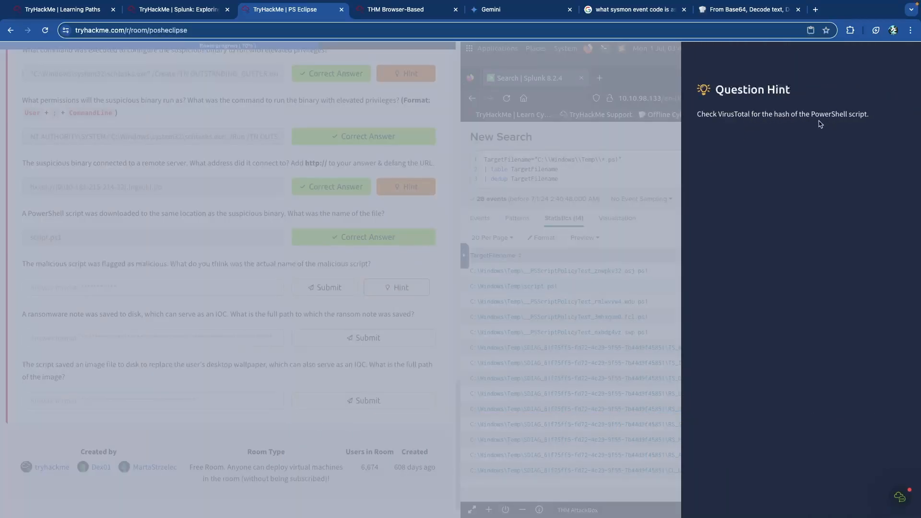
left_click(623, 168)
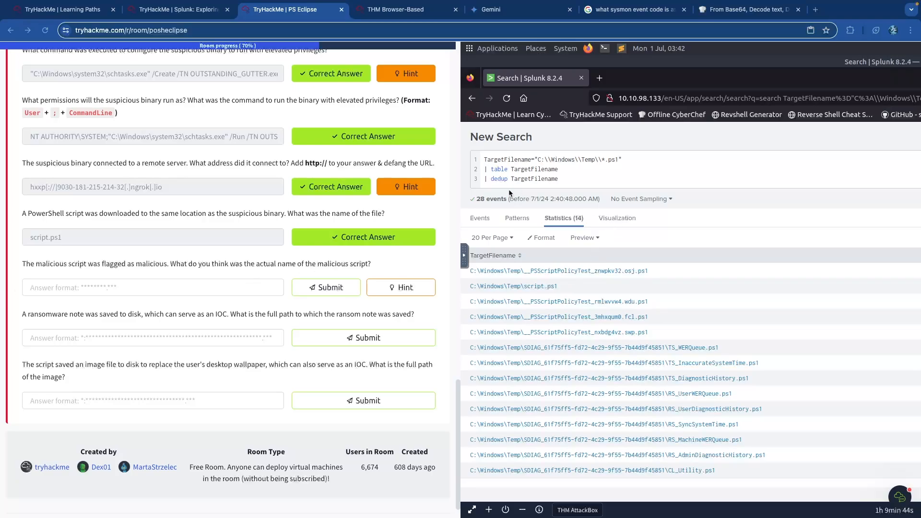
Back in Splunk, remove the table and dedup lines and narrow the search to TargetFilename="C:\\Windows\\Temp\\script.ps1"
left_click(397, 10)
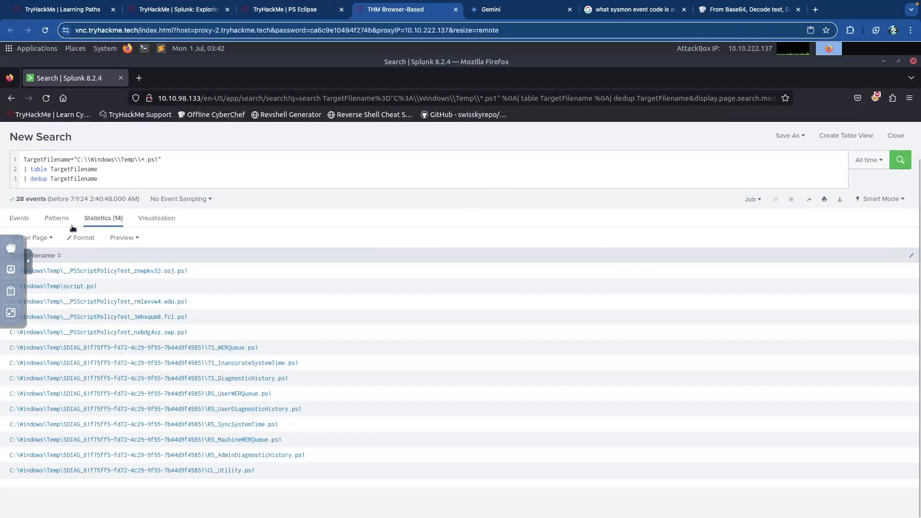
left_click(115, 179)
left_click_drag(115, 177, 4, 170)
key("BackSpace")
key("BackSpace")
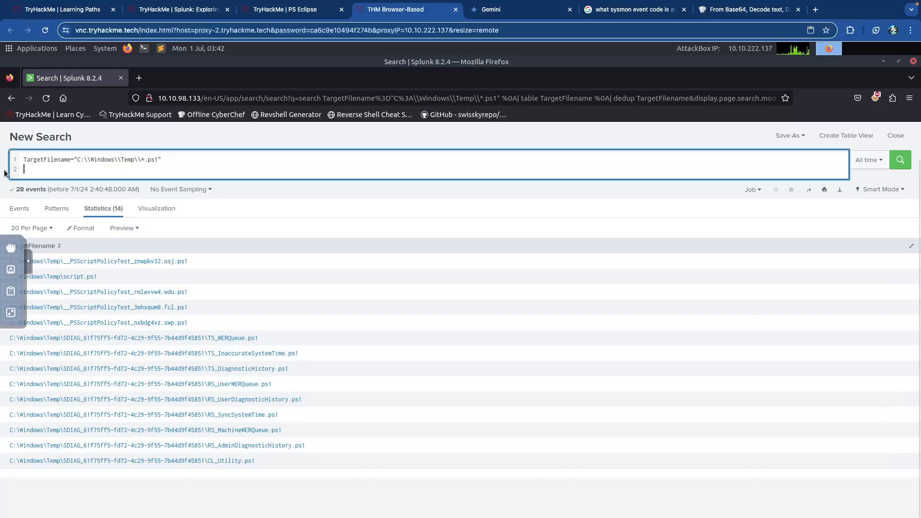
key("Return")
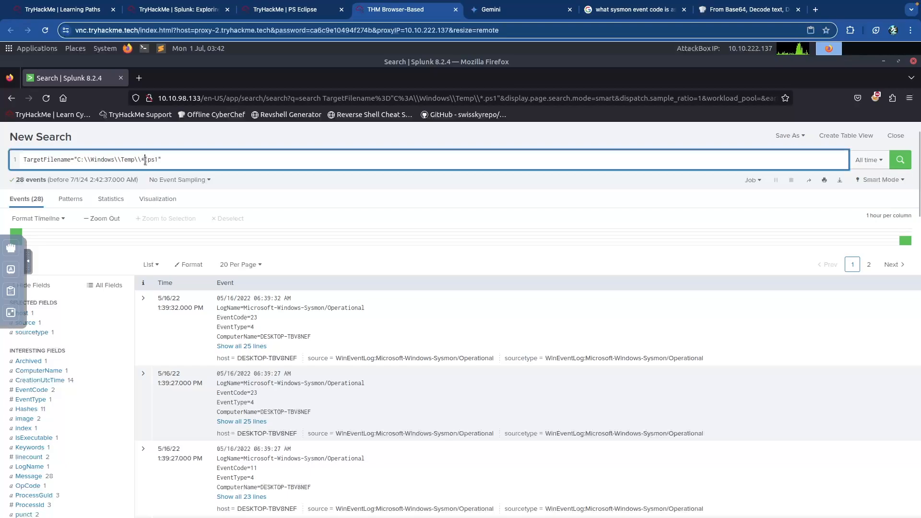
type("script")
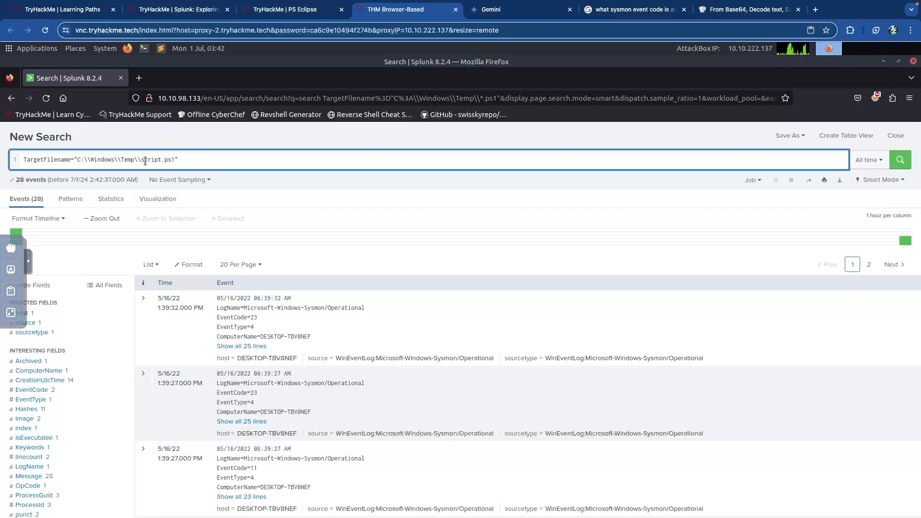
key("Return")
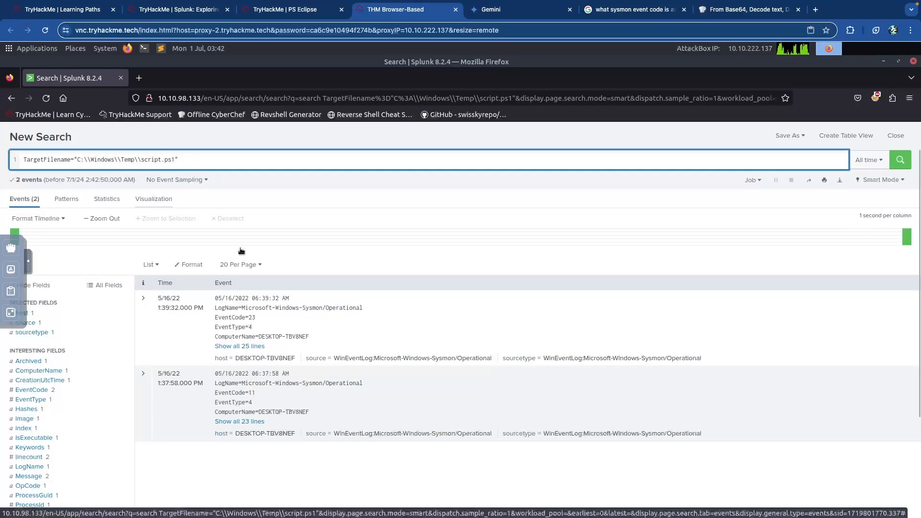
Add "| table TargetFilename, Hashes" to the script.ps1 search and run it
left_click(195, 162)
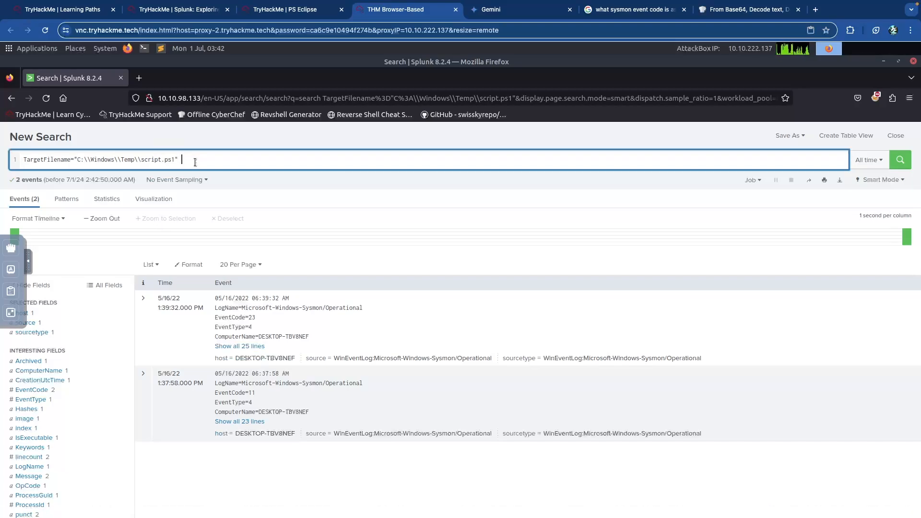
key("shift+Return")
type("| table")
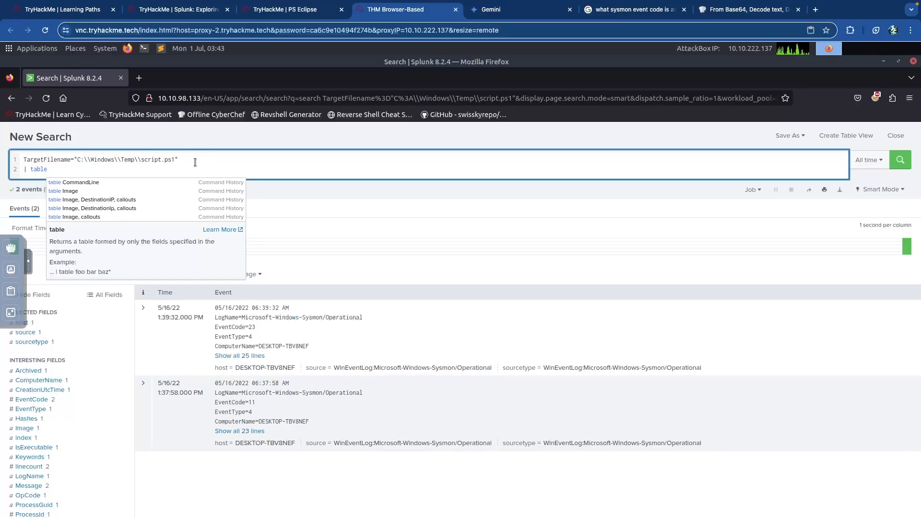
type(" TargetFil")
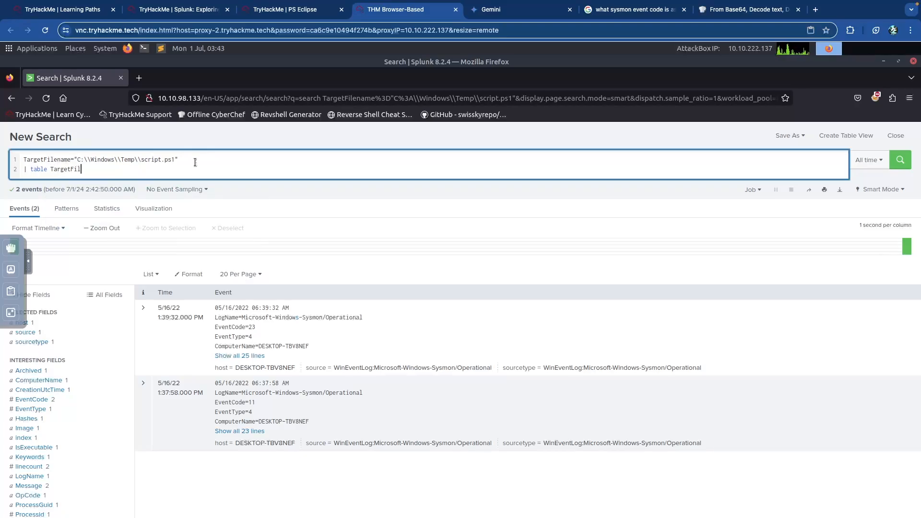
type("ename, Hashes")
key("Return")
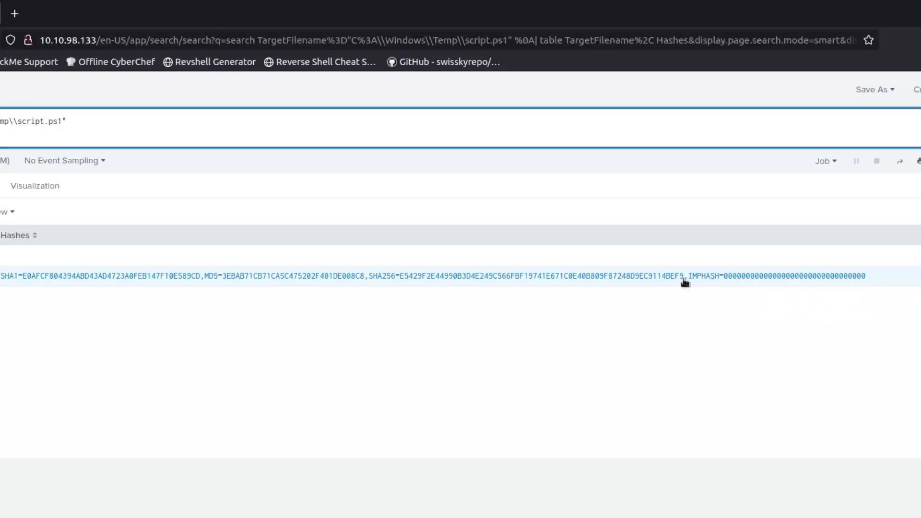
Copy only the SHA256 hash value of script.ps1 from the Hashes column
left_click_drag(686, 283, 399, 279)
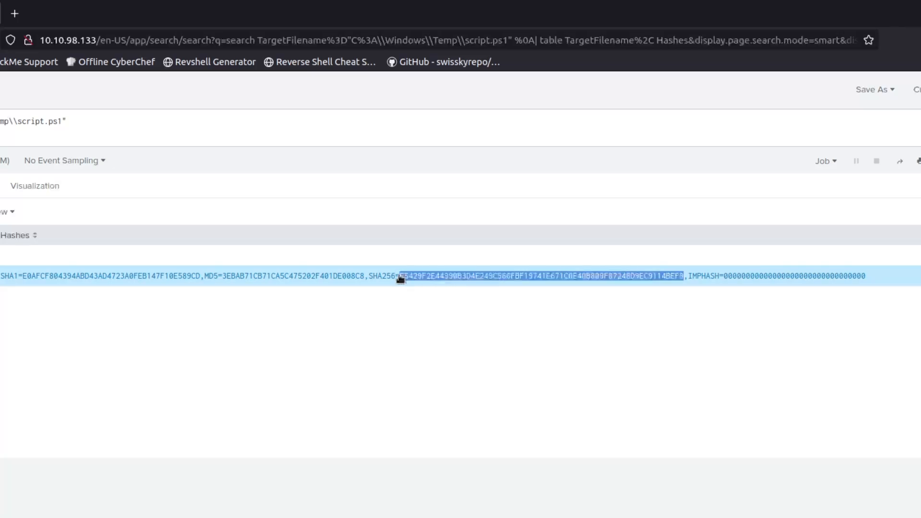
right_click(413, 276)
left_click(454, 286)
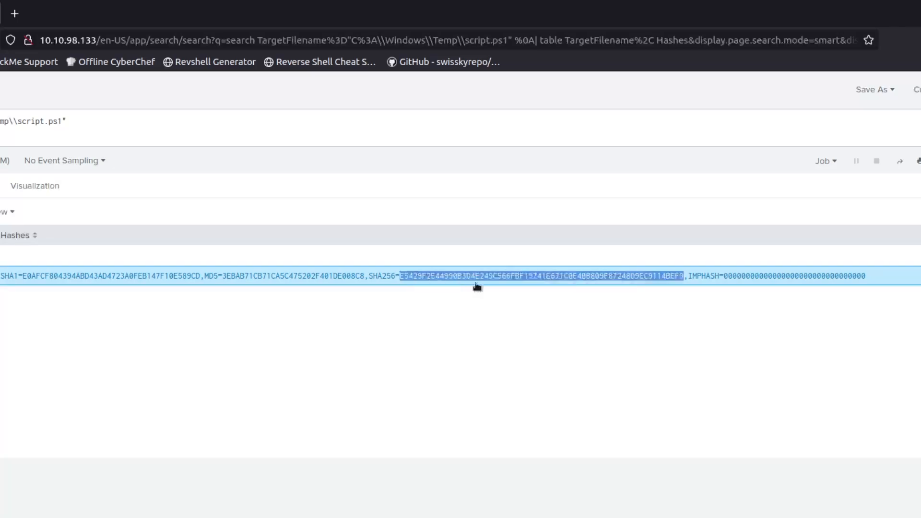
Open VirusTotal in a new browser tab and search for the copied SHA256 hash
key("ctrl+t")
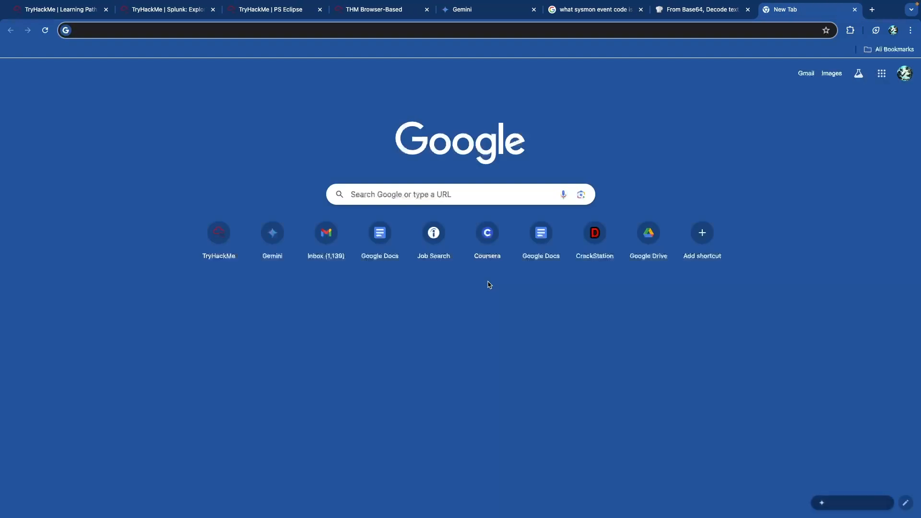
type("virus")
key("Return")
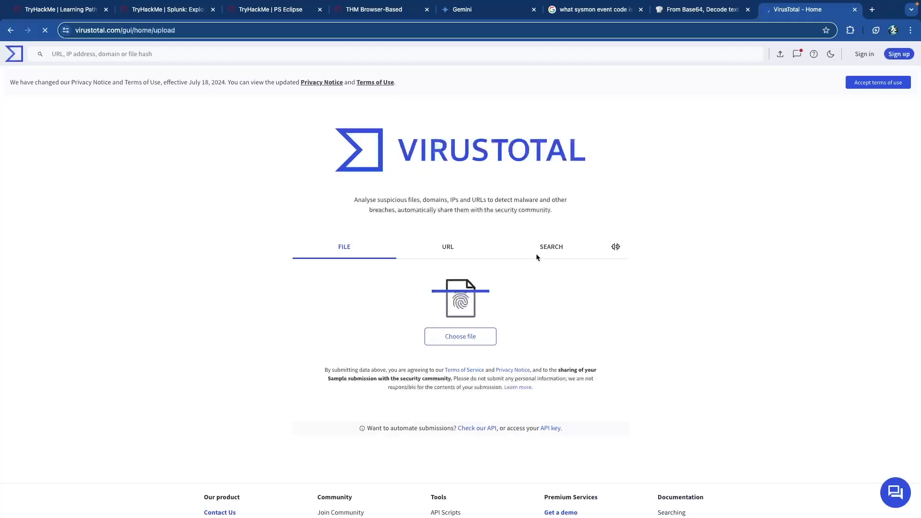
left_click(551, 247)
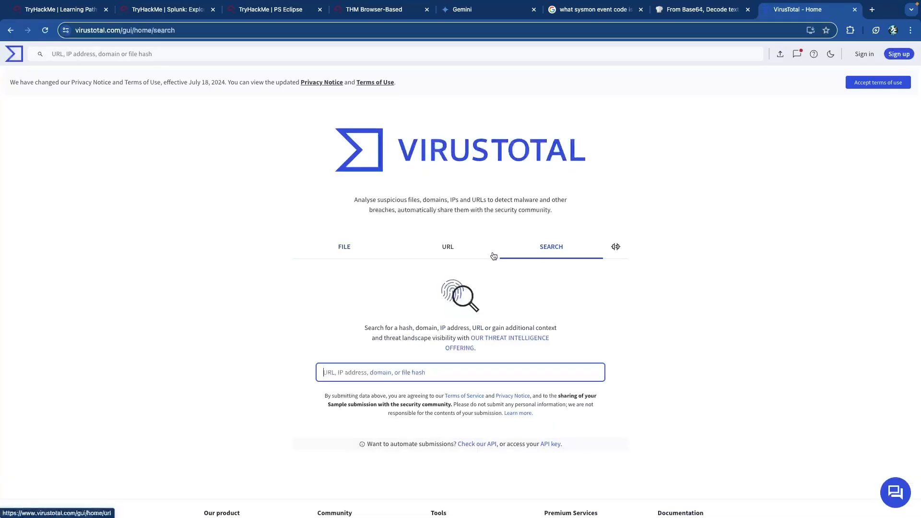
key("ctrl+v")
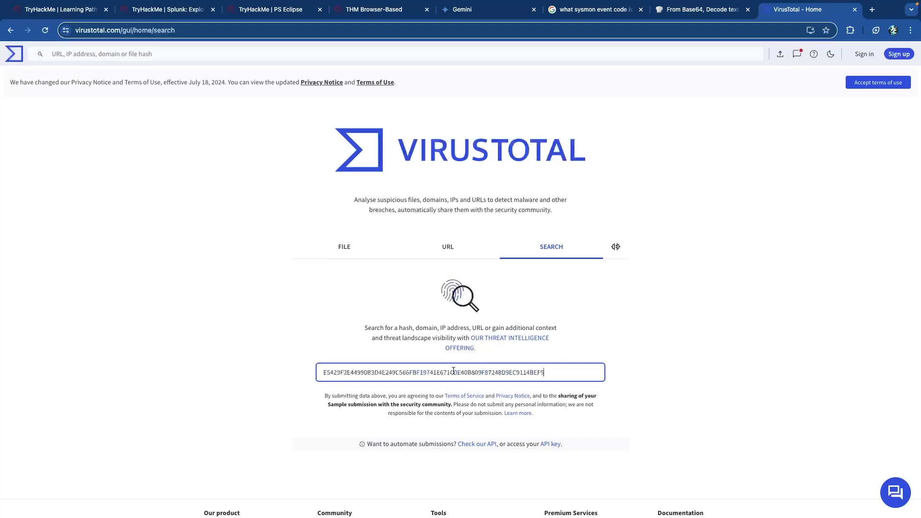
key("Return")
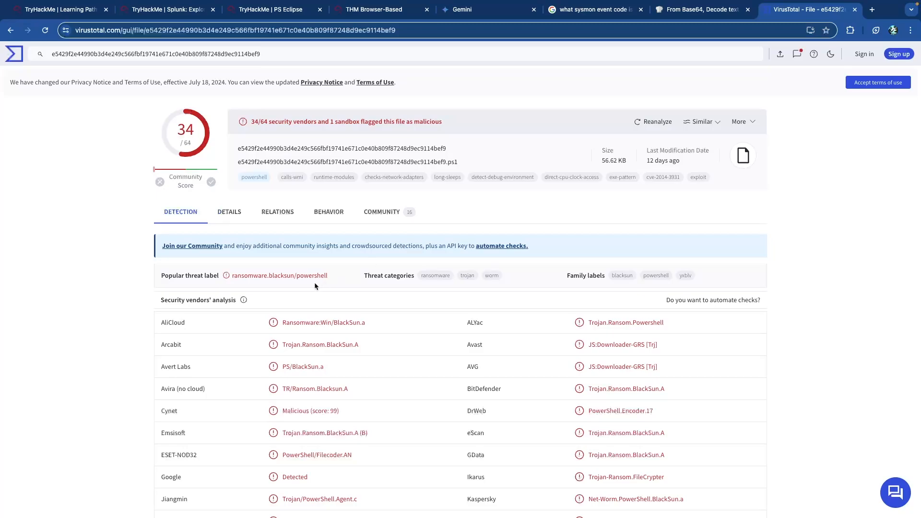
Open the file's details in the VirusTotal report and examine the names recorded for the script
left_click(230, 216)
scroll(243, 307, "down", 1)
scroll(243, 308, "down", 5)
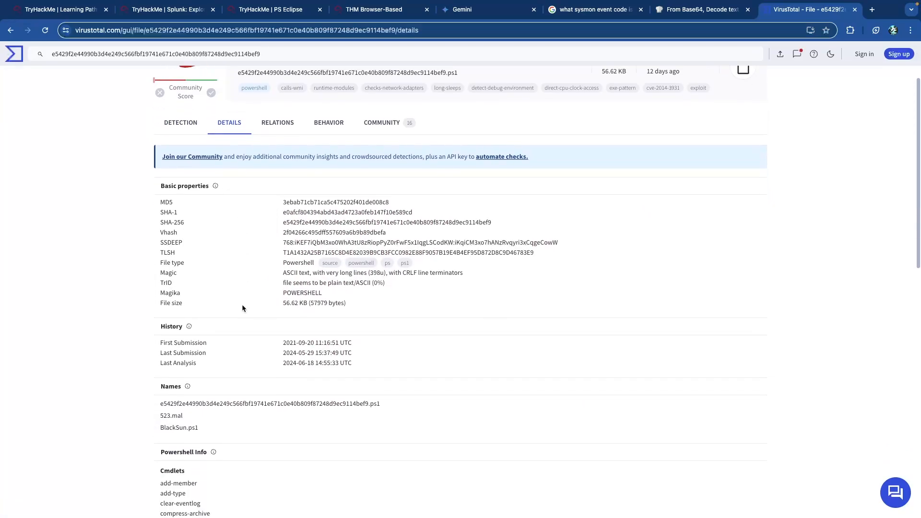
scroll(242, 307, "down", 4)
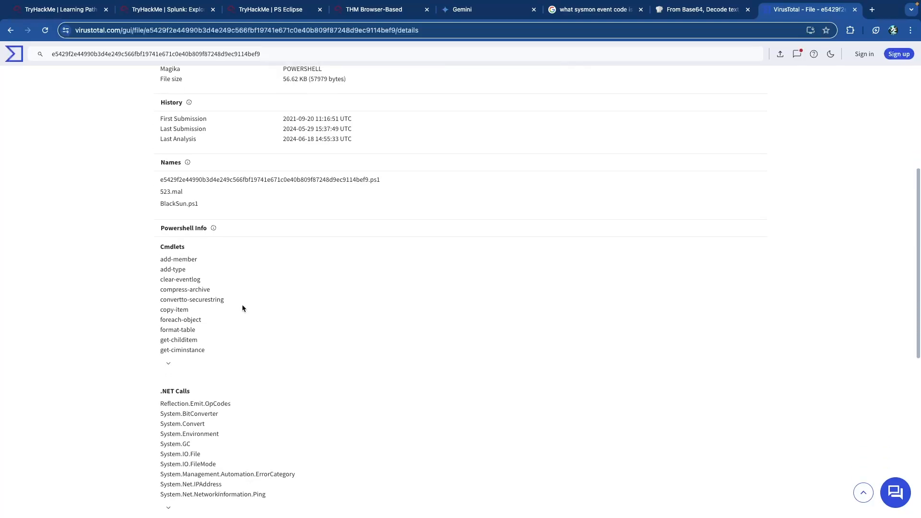
scroll(207, 276, "up", 4)
scroll(210, 276, "up", 4)
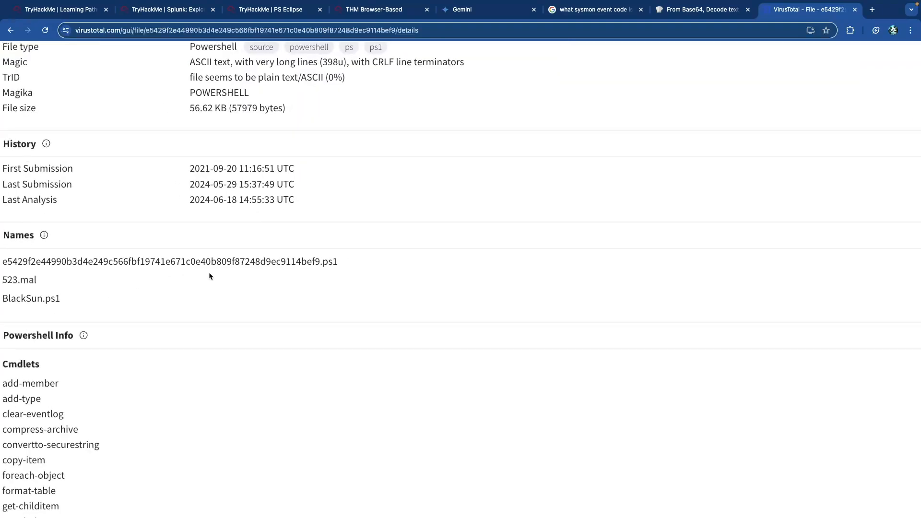
scroll(210, 276, "left", 3)
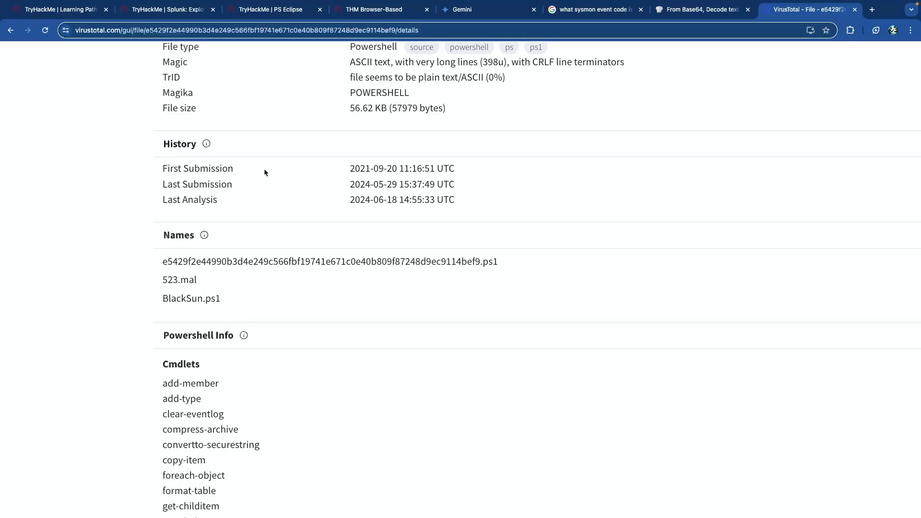
Switch back to the TryHackMe PS Eclipse room and try 523.mal as the malicious script's actual name
left_click(288, 10)
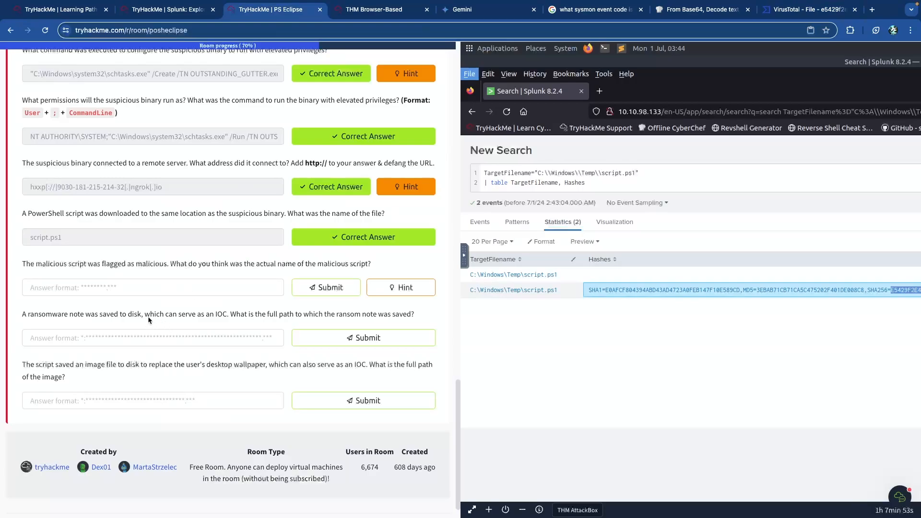
left_click(149, 288)
type("523")
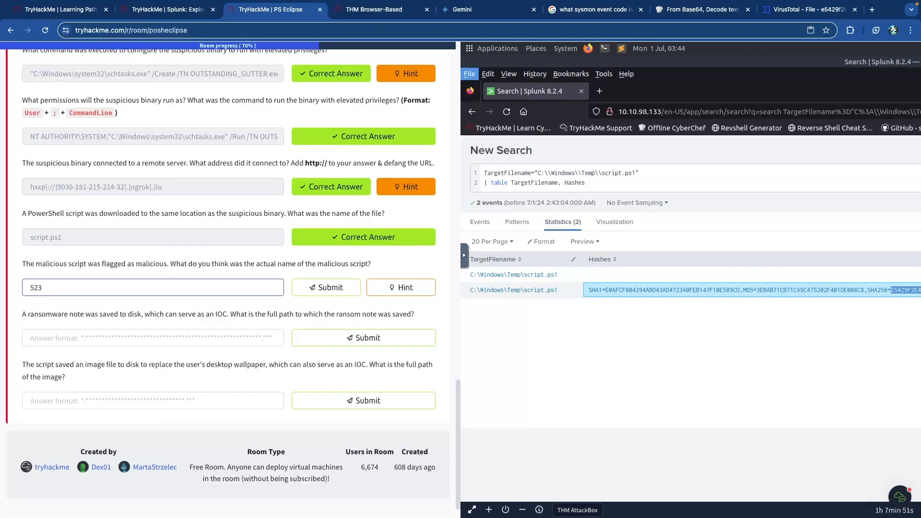
type(".mal")
key("Return")
Replace the answer for the malicious script's actual name with BlackSun.ps1 and submit it
key("ctrl+a")
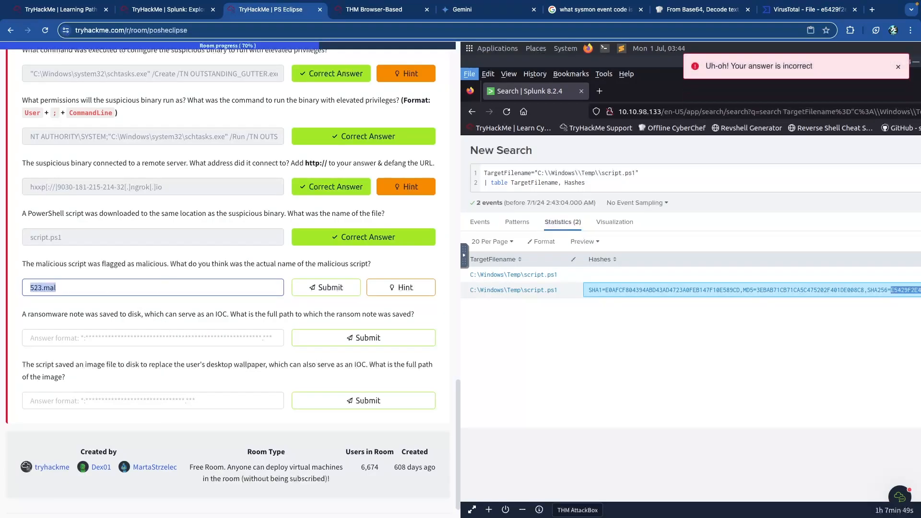
type("BlackSun.ps1")
key("Return")
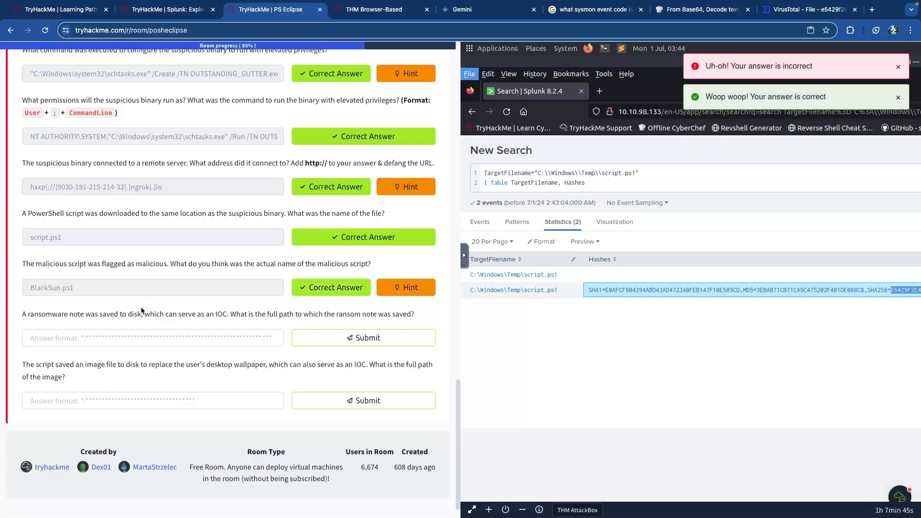
Read the ransom note question, switch to Splunk, change the filter to TargetFilename="*\\BlackSun*" and run the search
scroll(145, 315, "down", 1)
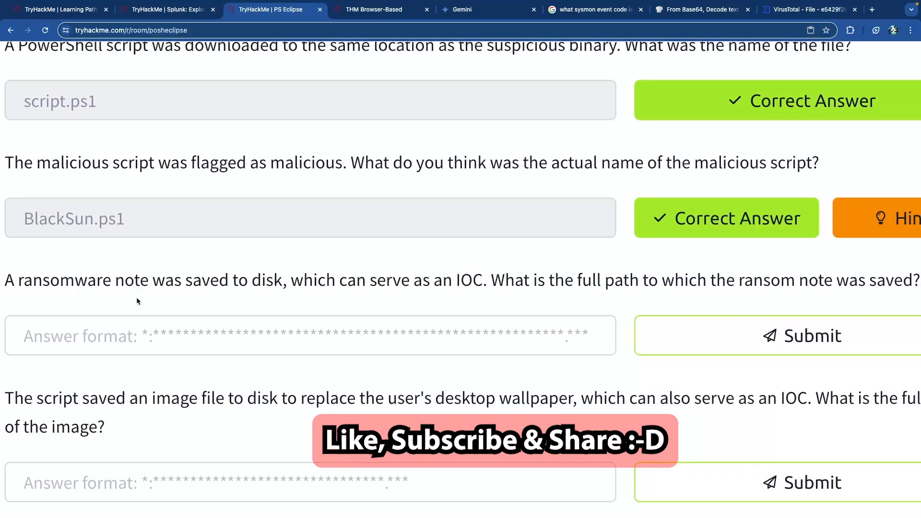
left_click_drag(295, 281, 461, 282)
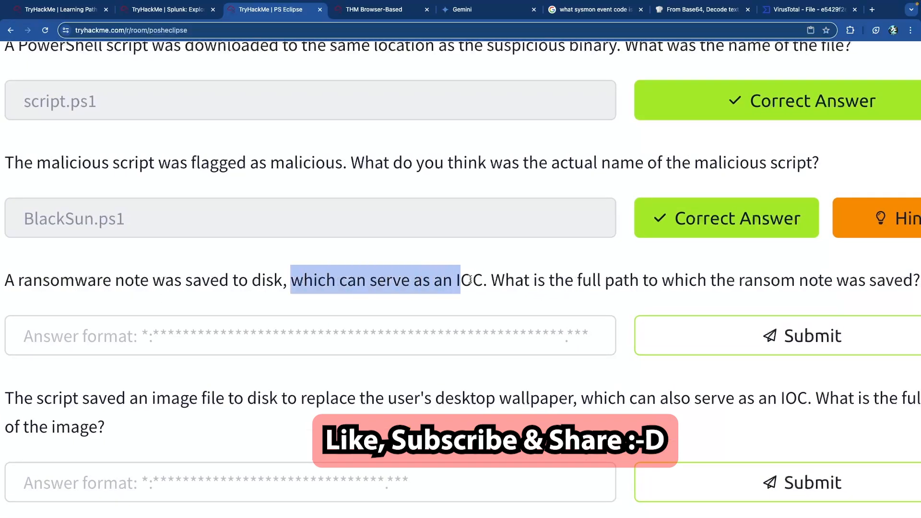
left_click(409, 290)
scroll(409, 289, "right", 5)
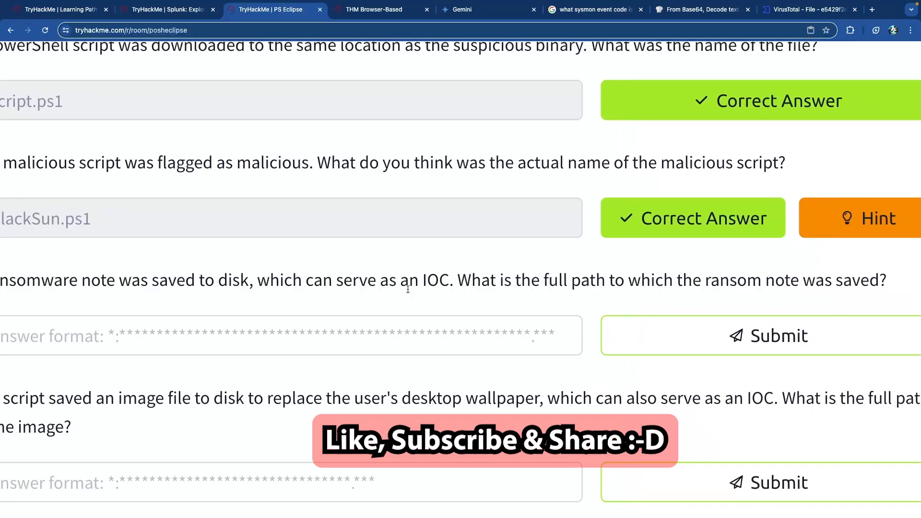
left_click_drag(404, 282, 652, 282)
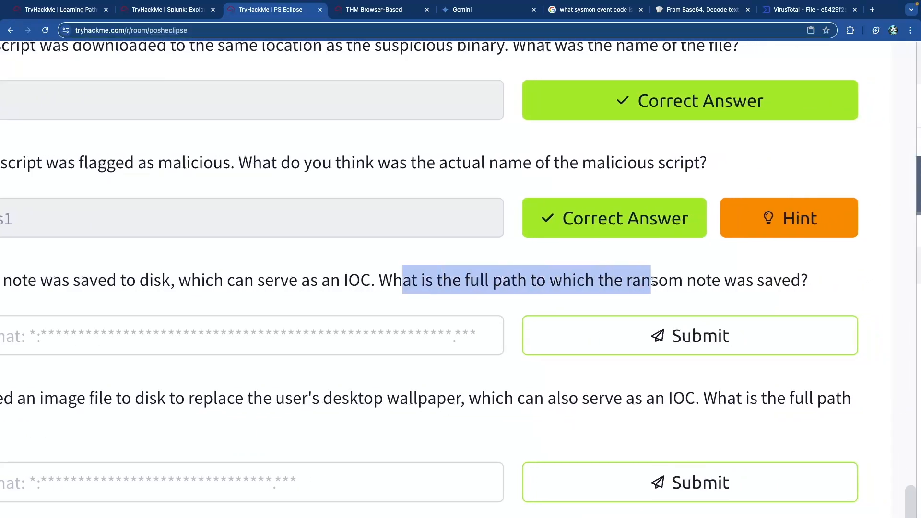
left_click(648, 283)
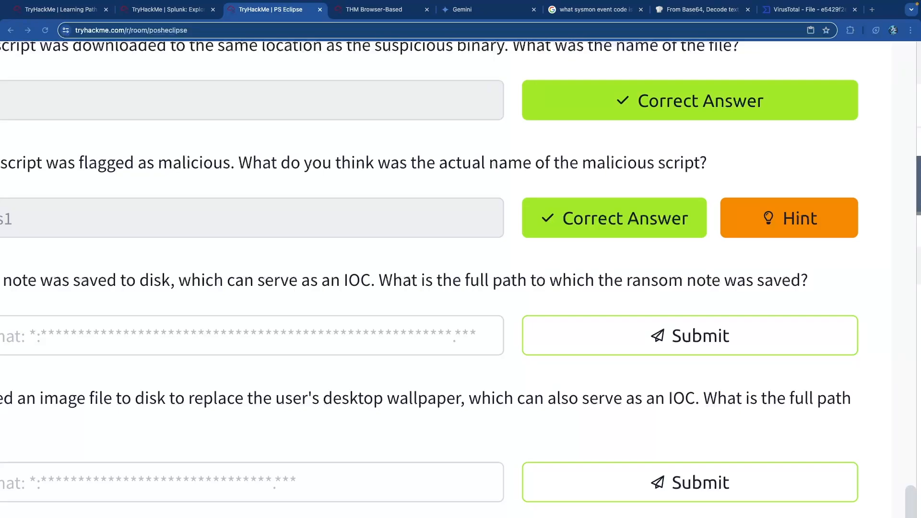
key("ctrl+Tab")
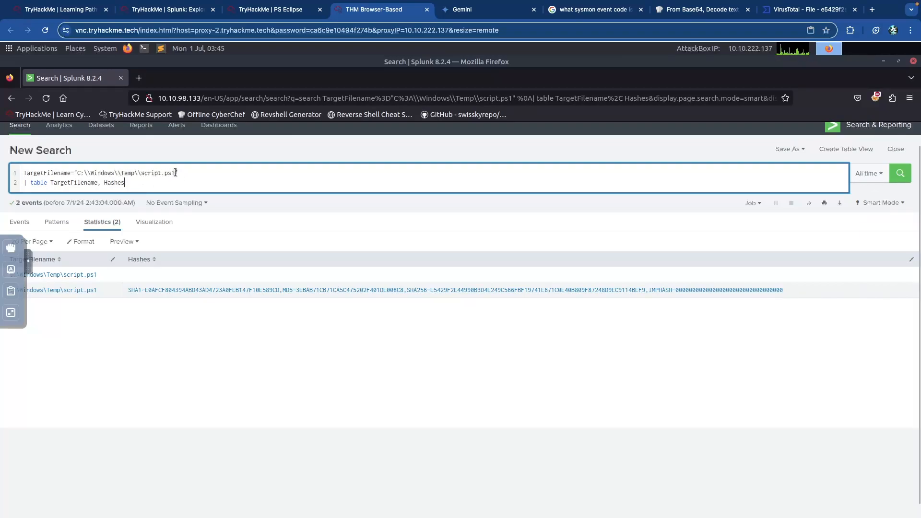
left_click_drag(174, 173, 80, 173)
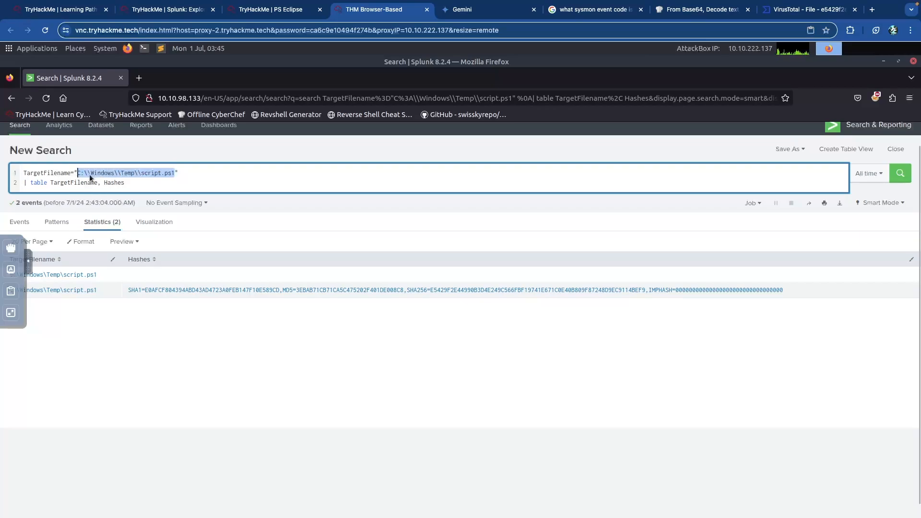
type("*")
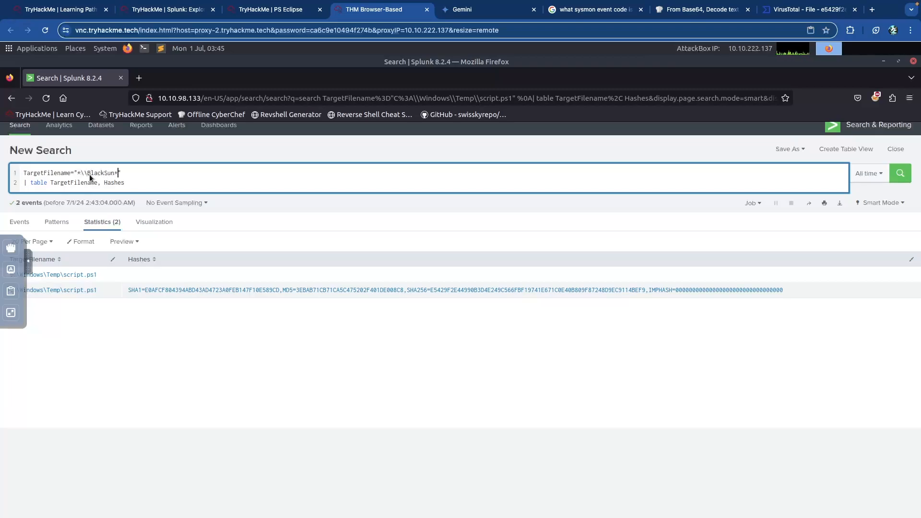
key("Return")
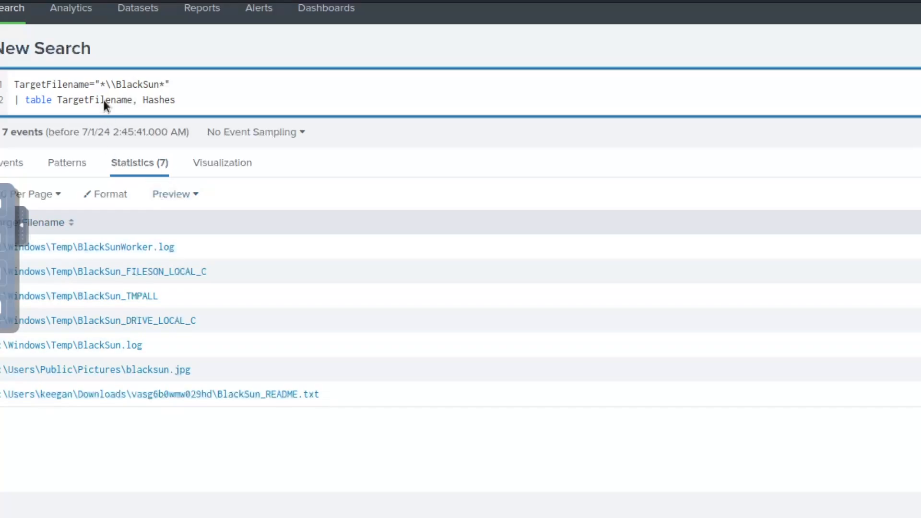
left_click(102, 84)
double_click(109, 85)
left_click(164, 85)
left_click_drag(164, 85, 123, 85)
left_click(132, 84)
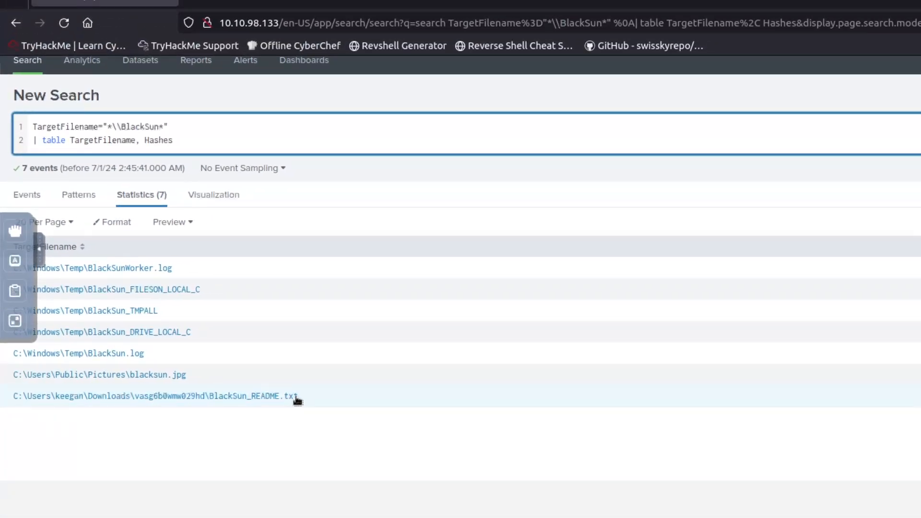
Copy the full path of BlackSun_README.txt from the Splunk results and submit it as the ransom note answer in the TryHackMe room
left_click_drag(298, 398, 11, 397)
right_click(45, 401)
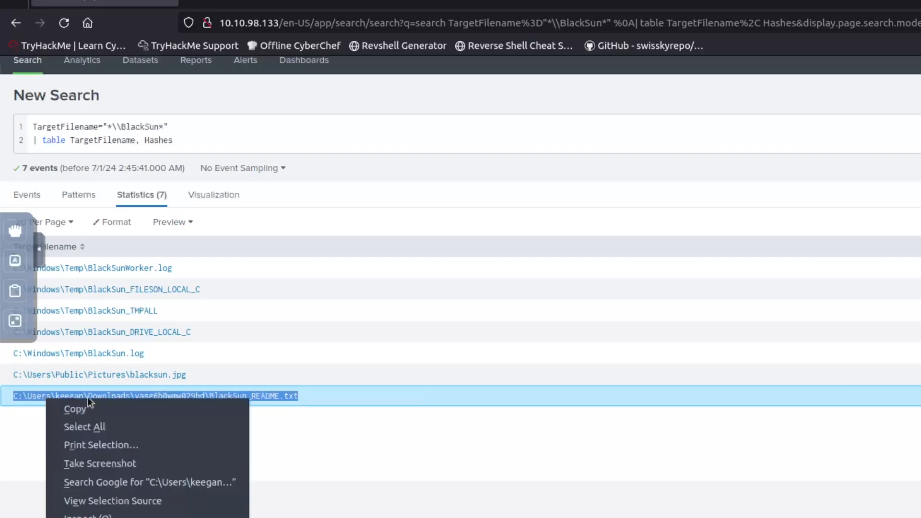
left_click(95, 409)
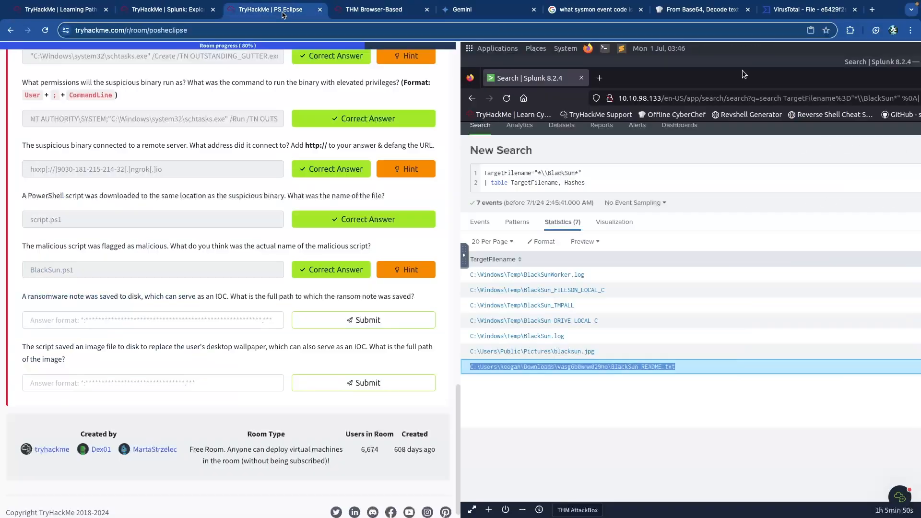
left_click(285, 12)
left_click(204, 318)
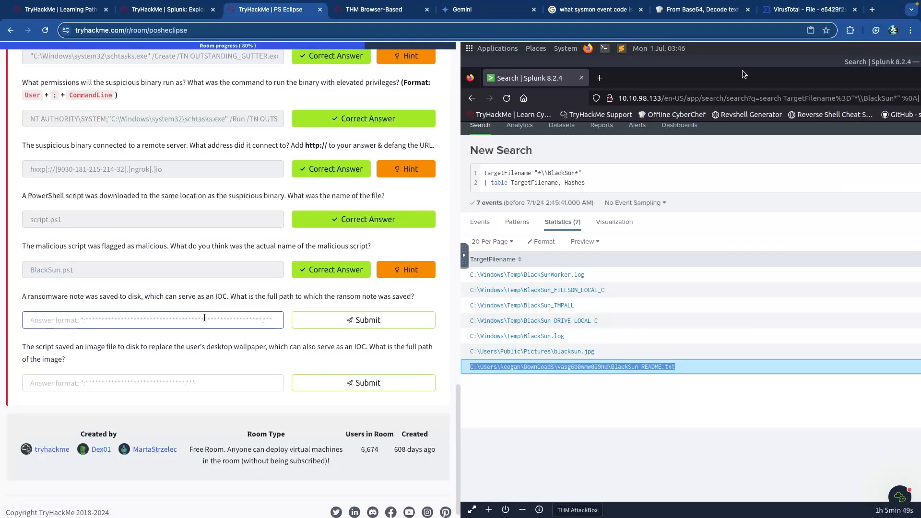
key("ctrl+v")
left_click(363, 321)
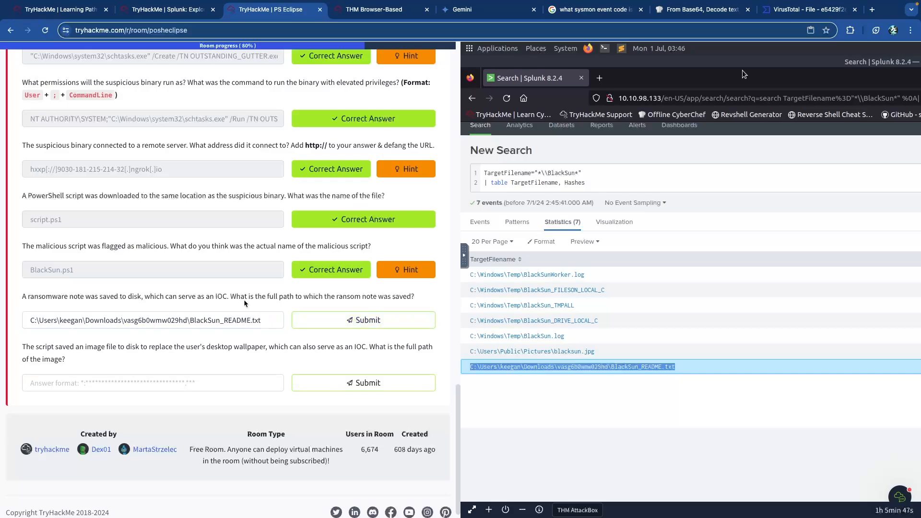
Read the wallpaper image question, return to Splunk and copy the path C:\Users\Public\Pictures\blacksun.jpg from the results
scroll(247, 298, "down", 1)
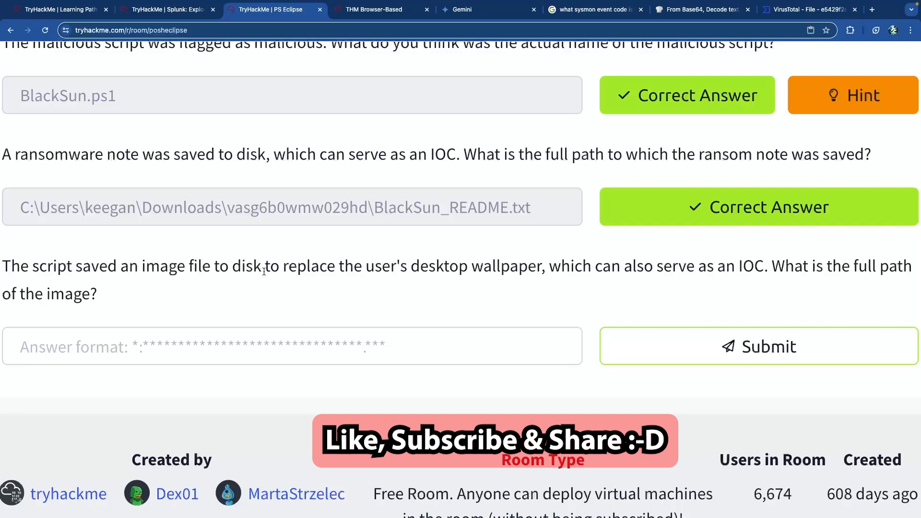
scroll(280, 268, "right", 3)
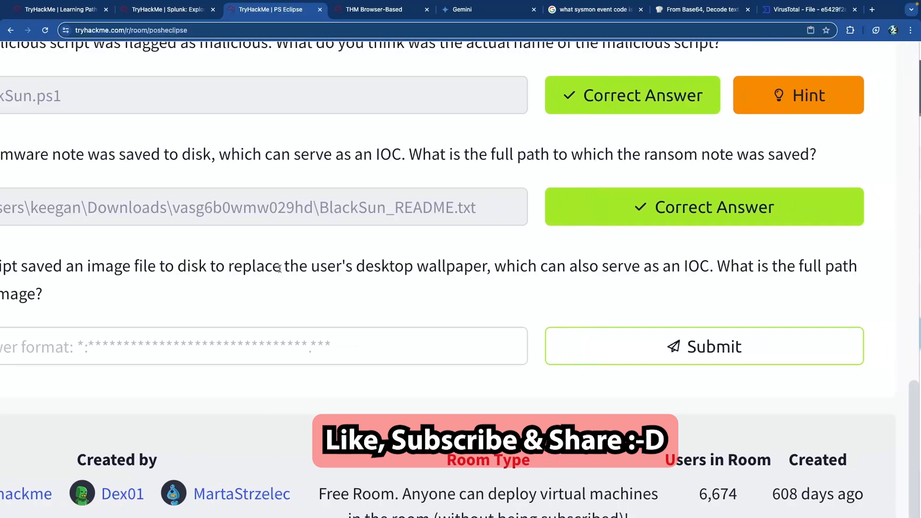
scroll(280, 269, "right", 5)
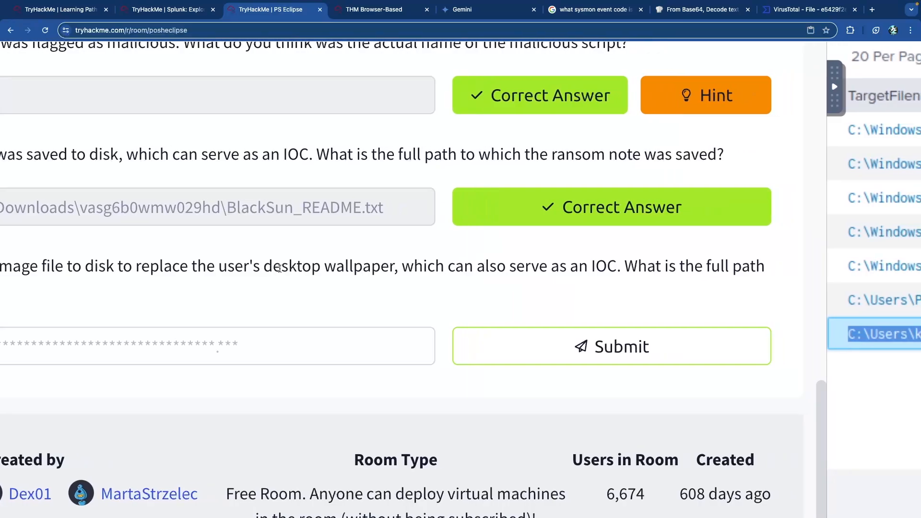
scroll(280, 268, "left", 4)
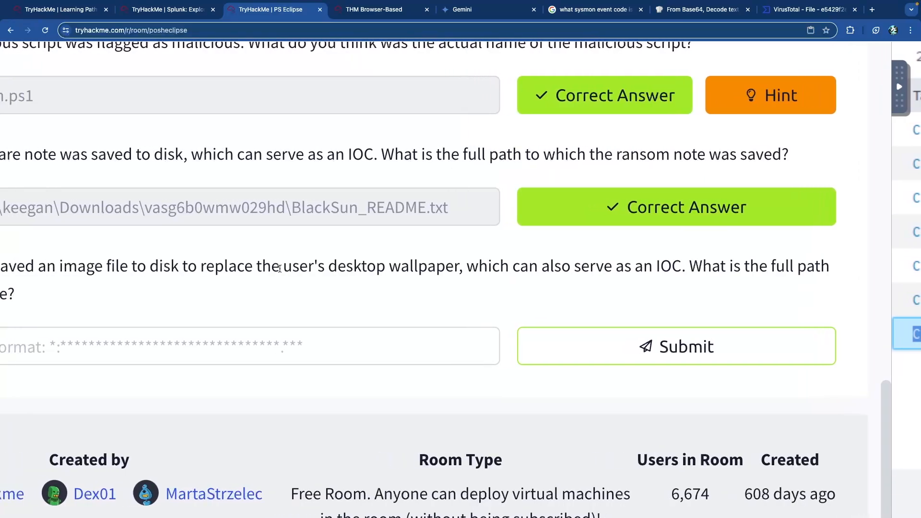
scroll(279, 269, "left", 7)
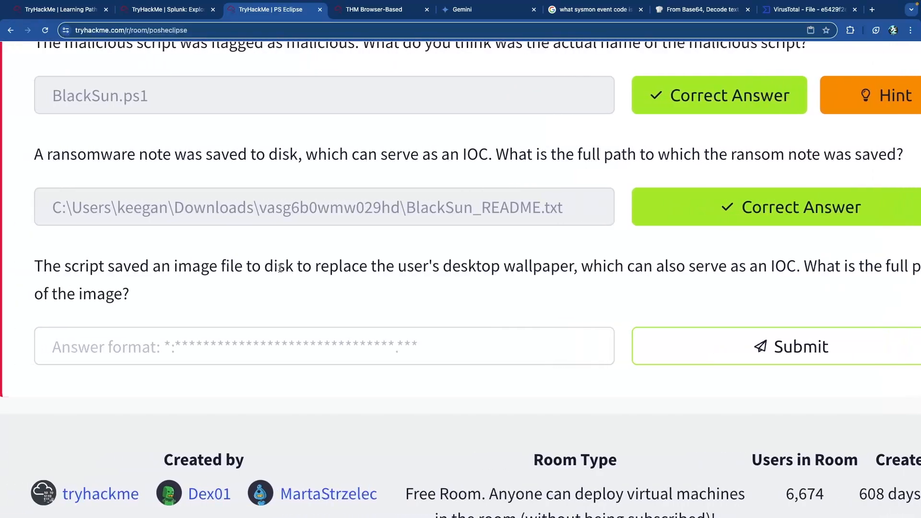
key("ctrl+Tab")
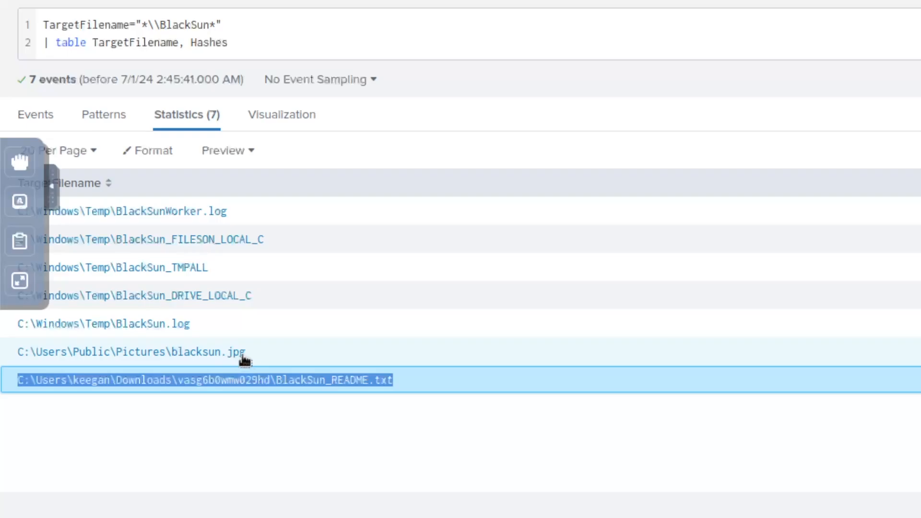
left_click_drag(245, 358, 32, 358)
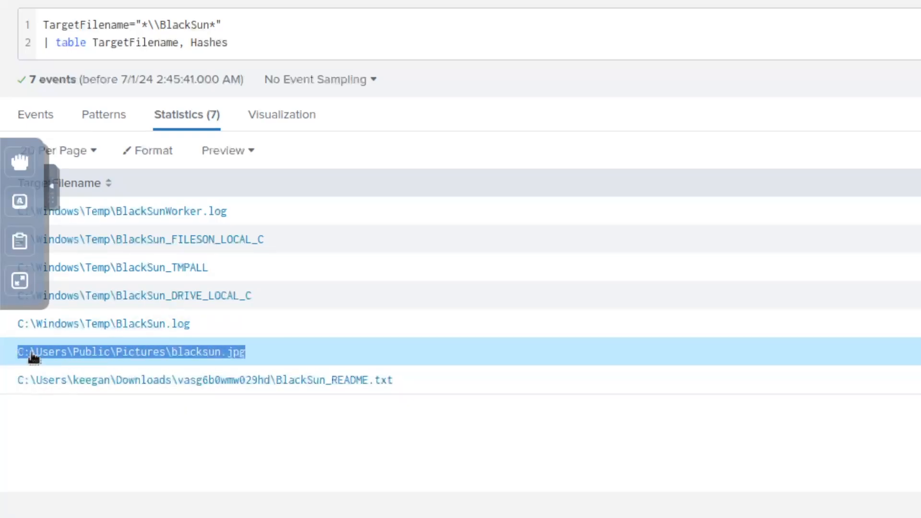
right_click(33, 358)
left_click(82, 367)
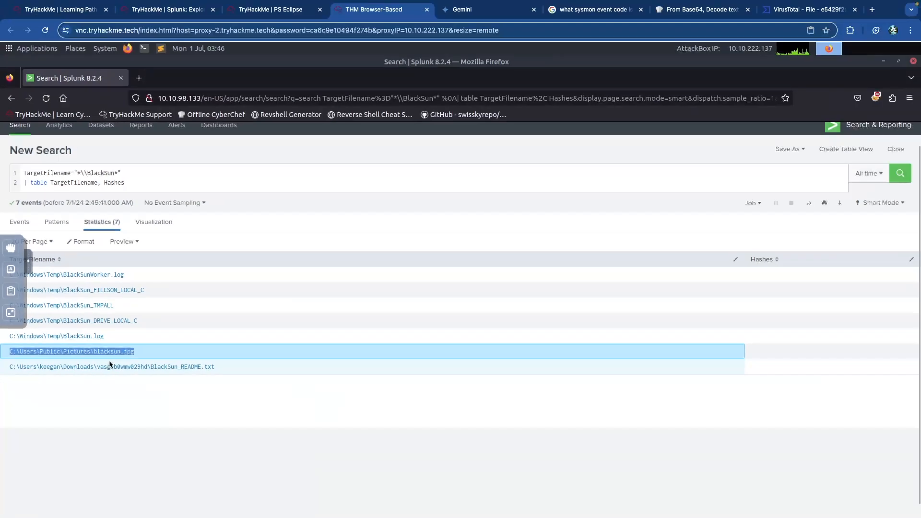
Return to the TryHackMe room, paste the copied blacksun.jpg path into the wallpaper image question and submit it
key("ctrl+Tab")
key("ctrl+shift+Tab")
key("ctrl+shift+Tab")
left_click(143, 340)
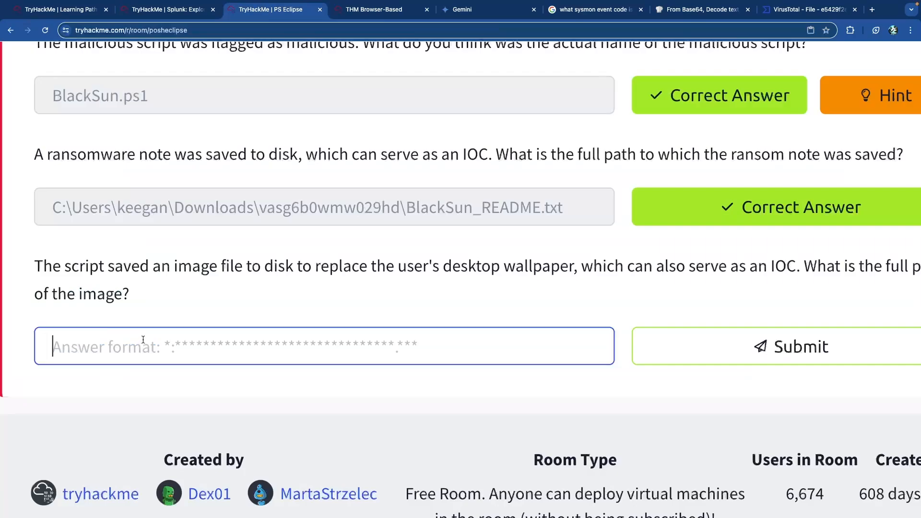
key("ctrl+v")
left_click(662, 353)
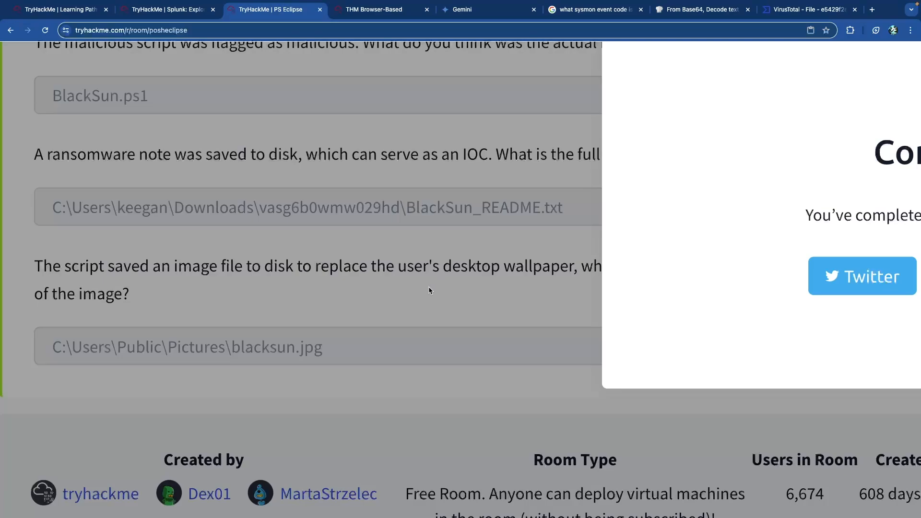
mouse_move(142, 4)
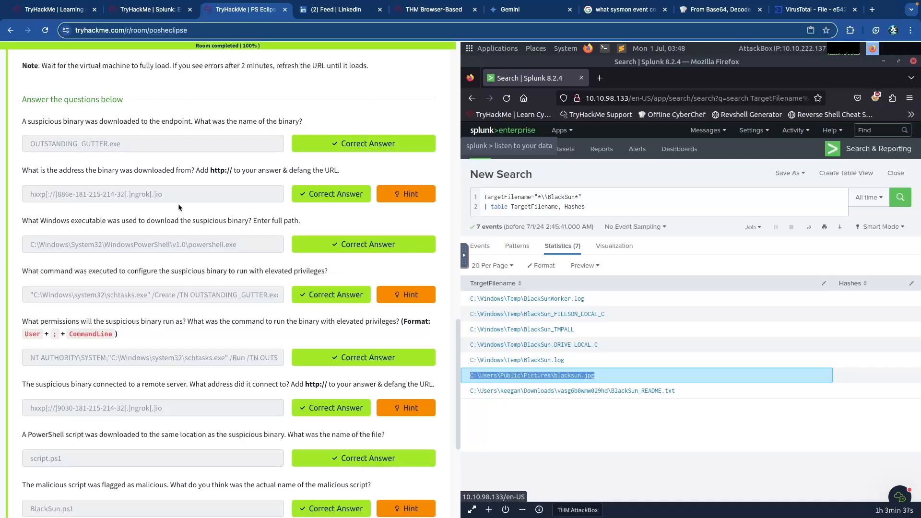
scroll(212, 246, "up", 15)
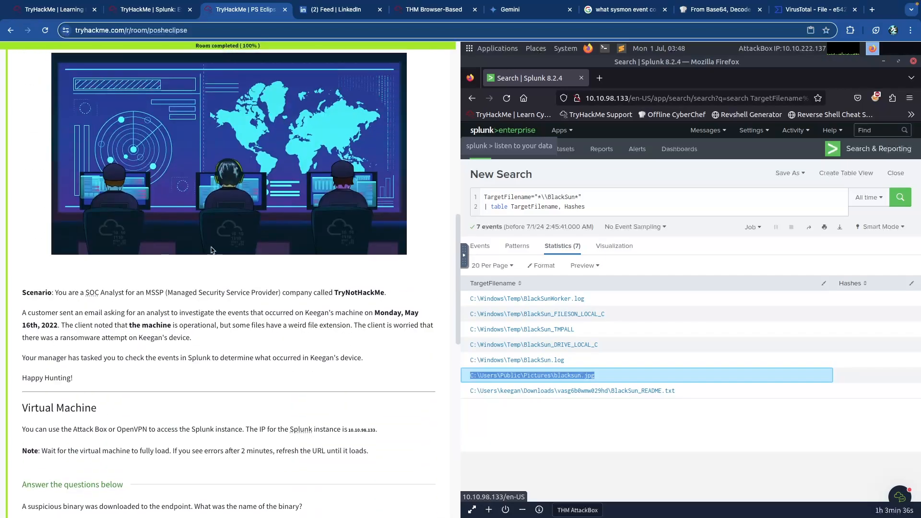
scroll(212, 251, "up", 2)
scroll(211, 250, "down", 5)
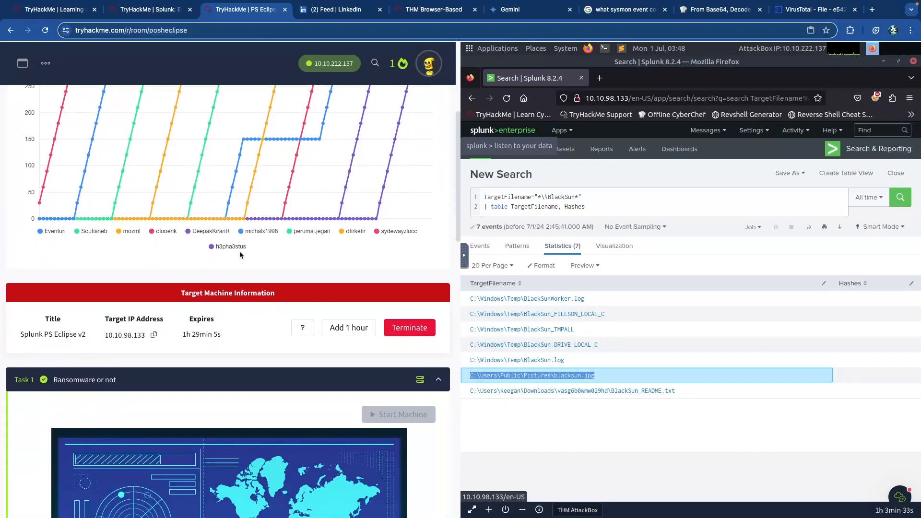
Terminate the Splunk PS Eclipse v2 target machine in the TryHackMe room and confirm the termination
left_click(409, 327)
left_click(535, 312)
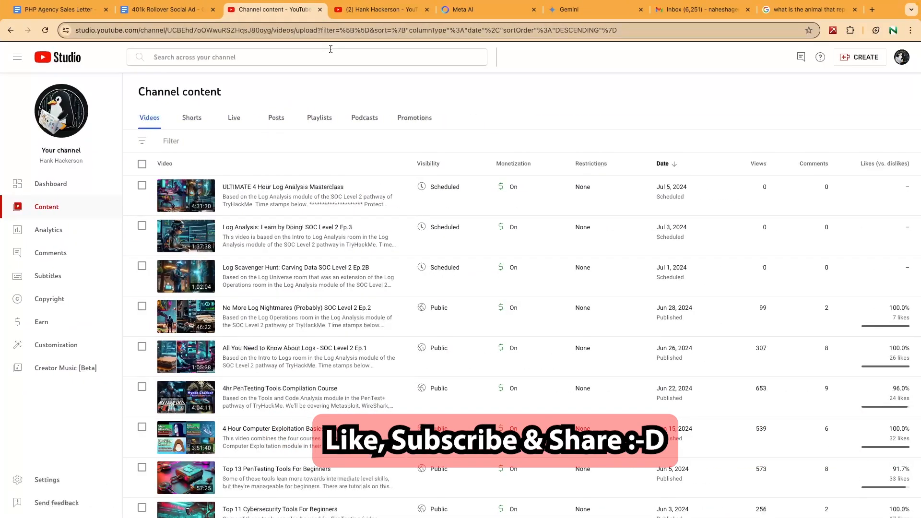
Switch to the YouTube channel page, view the channel's full About description and close it
left_click(371, 10)
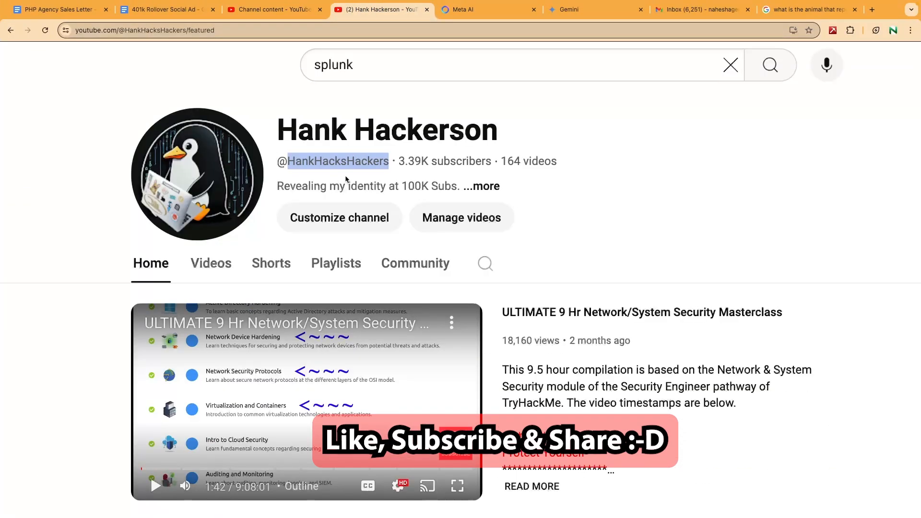
left_click(276, 9)
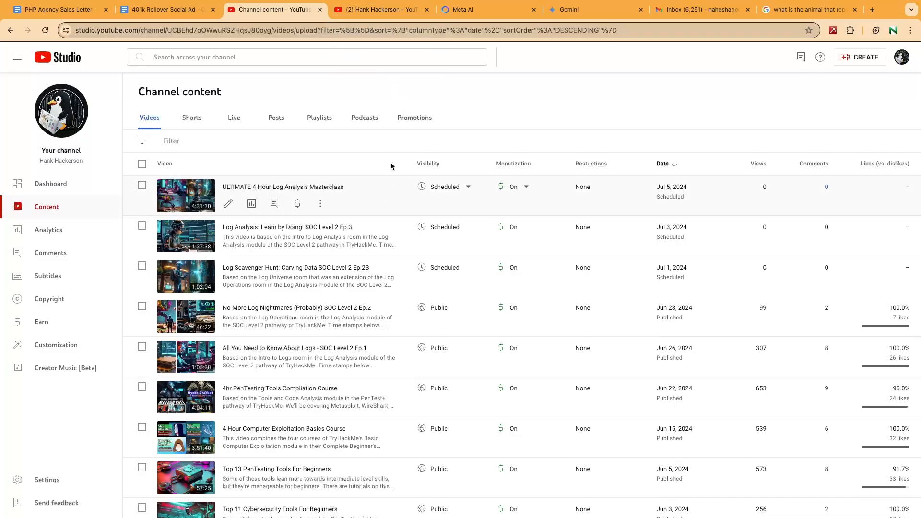
left_click(384, 15)
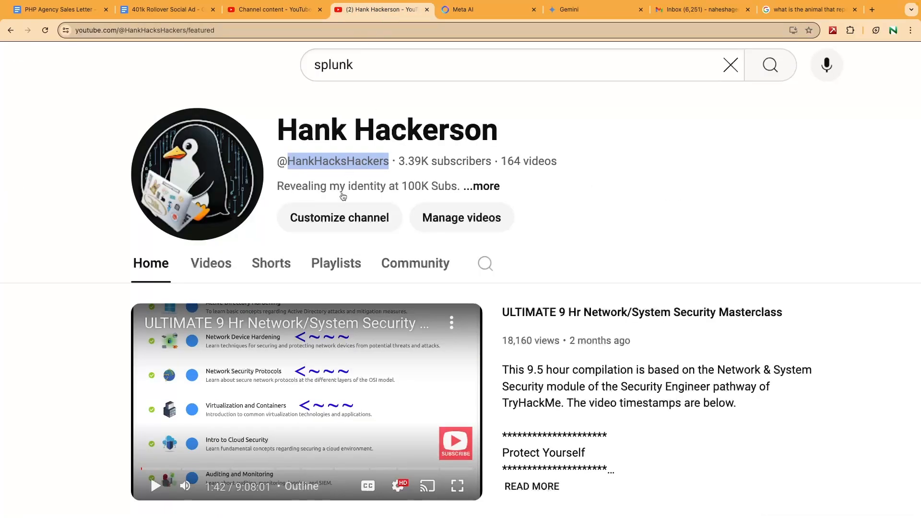
left_click(461, 169)
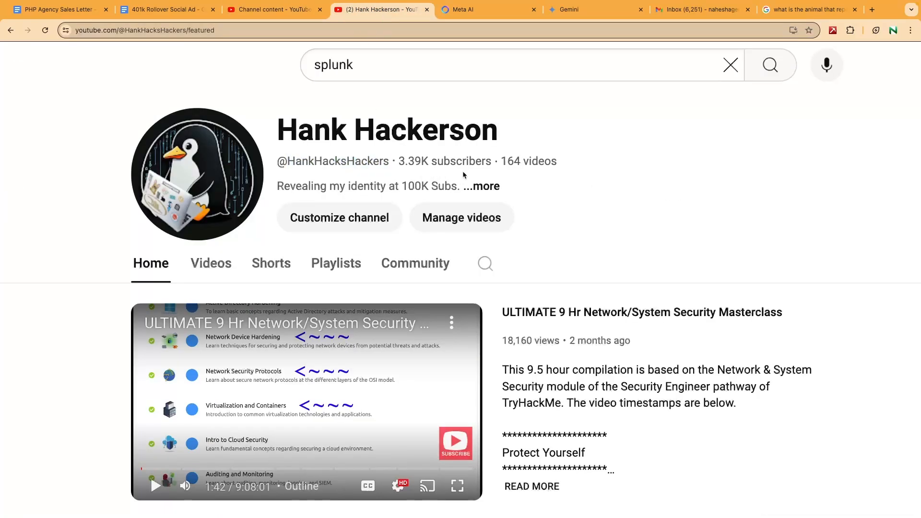
left_click(490, 187)
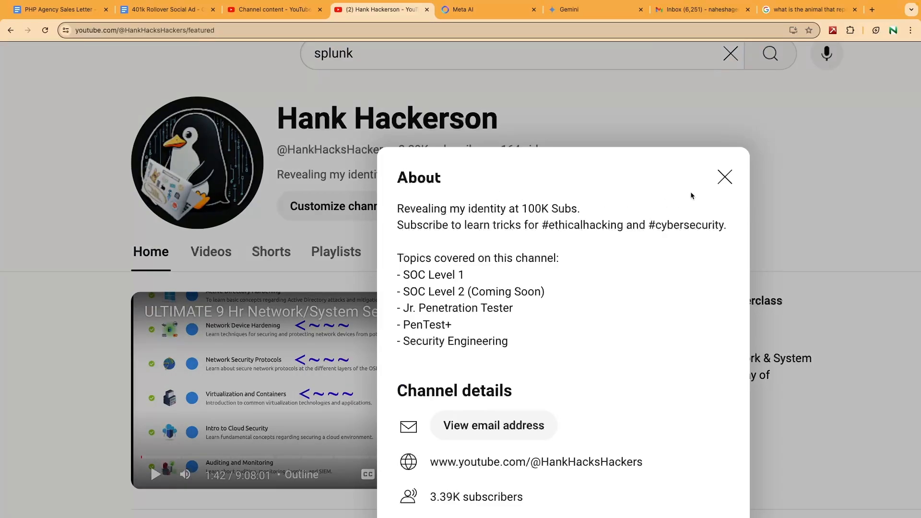
left_click(724, 177)
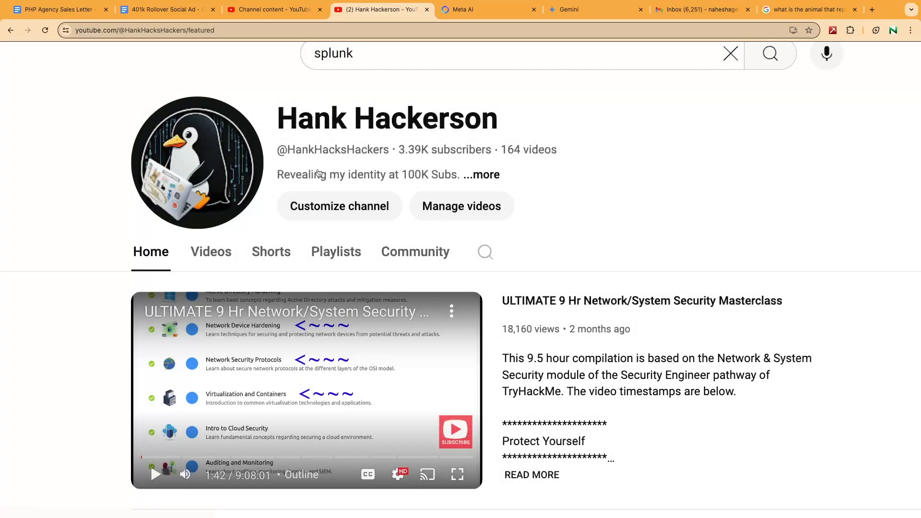
Open the channel comments in YouTube Studio, read through the latest published comments and replies, and return to the public channel page
left_click(295, 12)
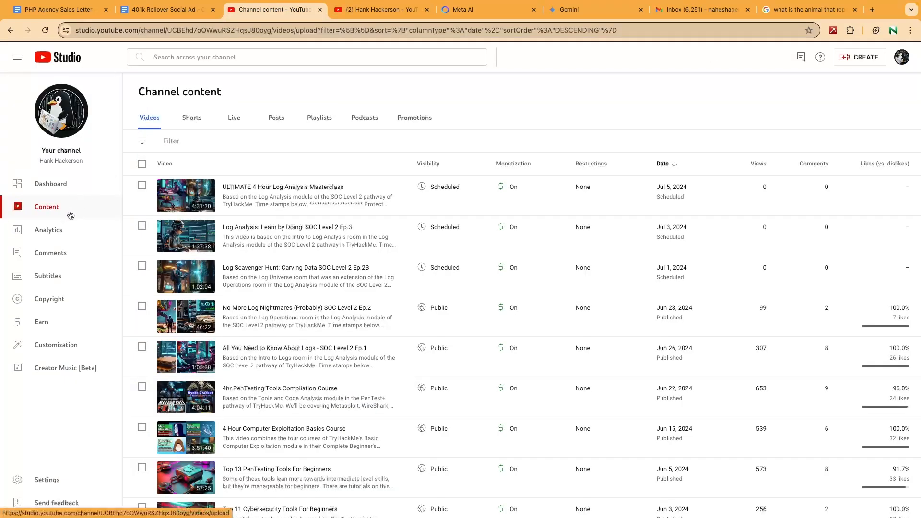
left_click(50, 253)
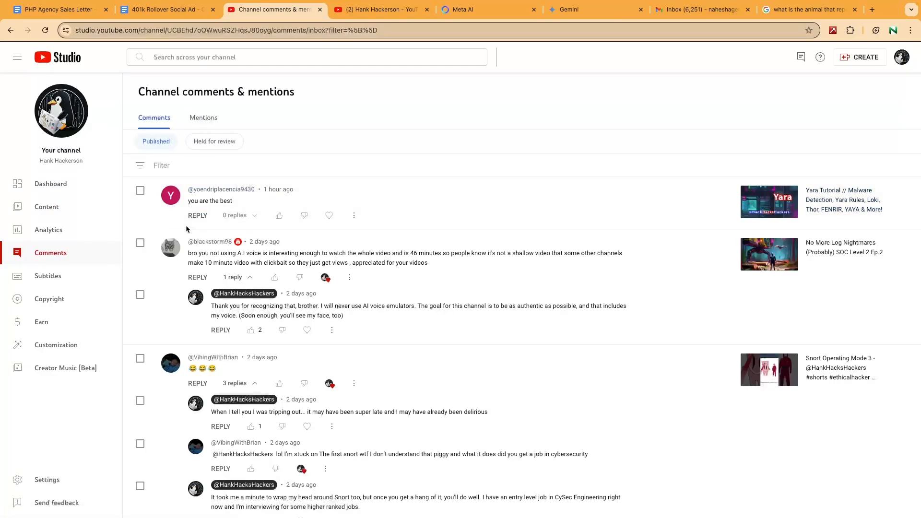
scroll(300, 223, "down", 5)
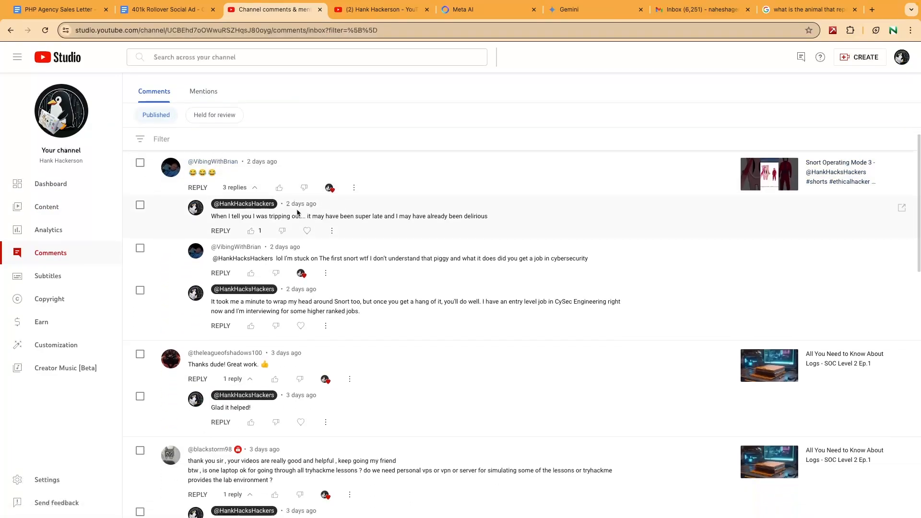
scroll(269, 216, "up", 5)
scroll(383, 242, "down", 15)
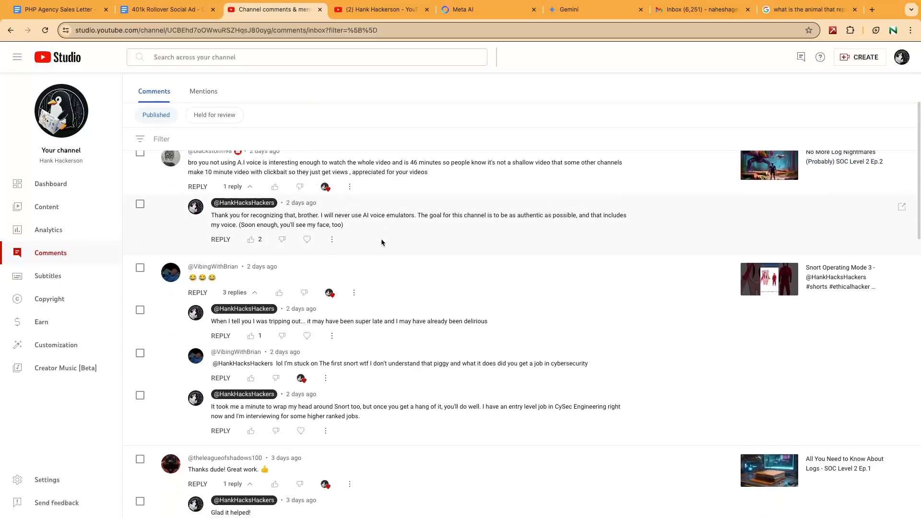
scroll(382, 241, "up", 15)
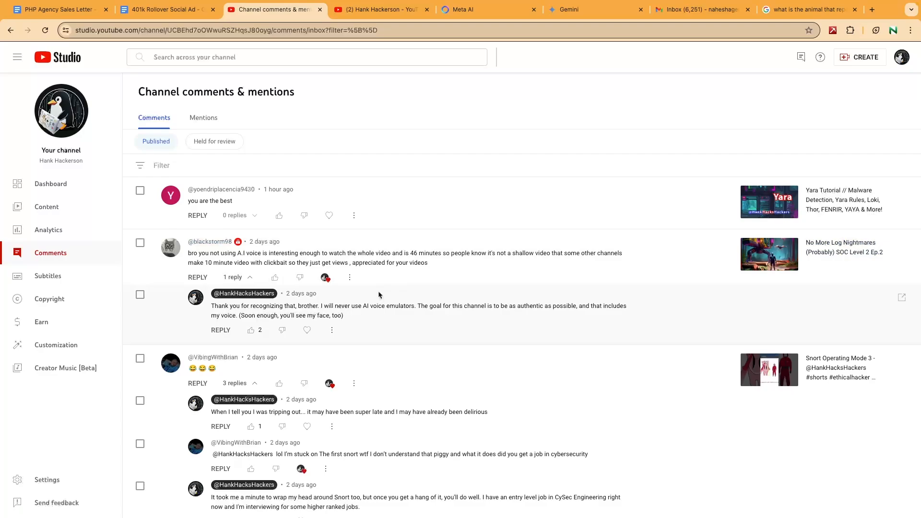
scroll(223, 201, "up", 6, "ctrl")
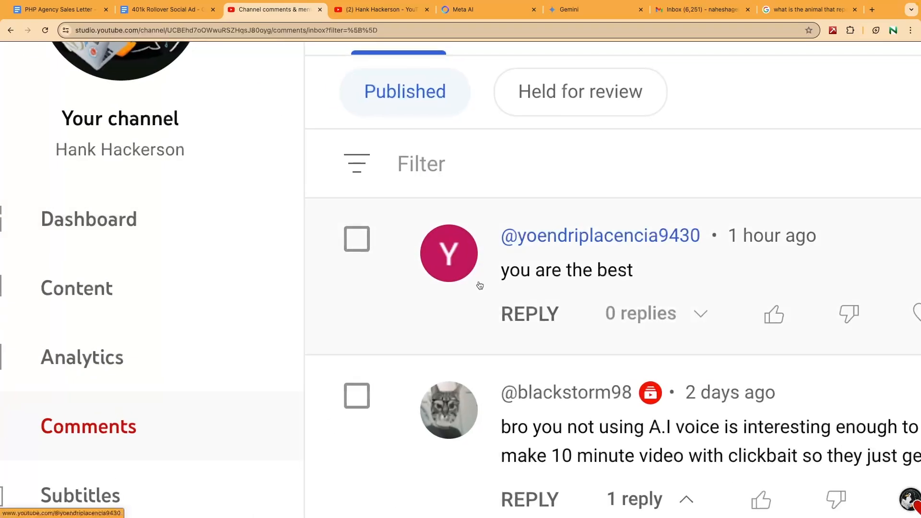
scroll(571, 273, "down", 6, "ctrl")
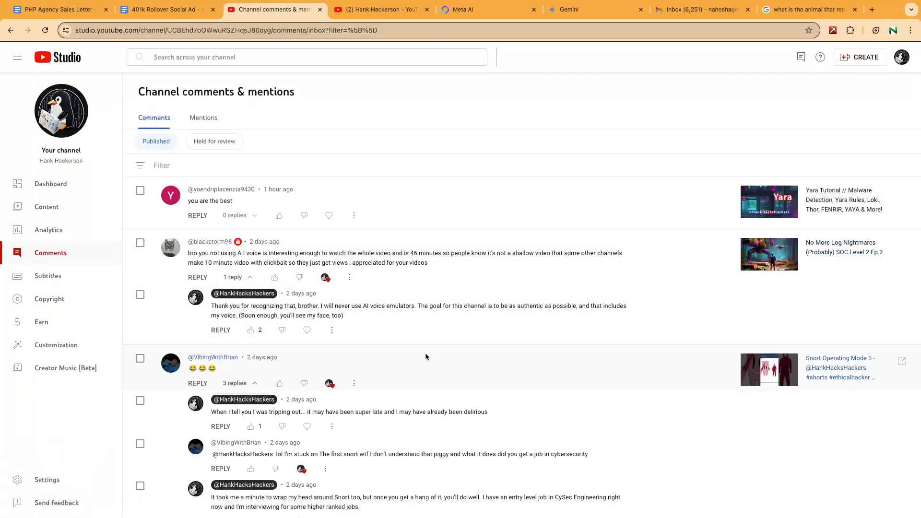
scroll(422, 353, "down", 5)
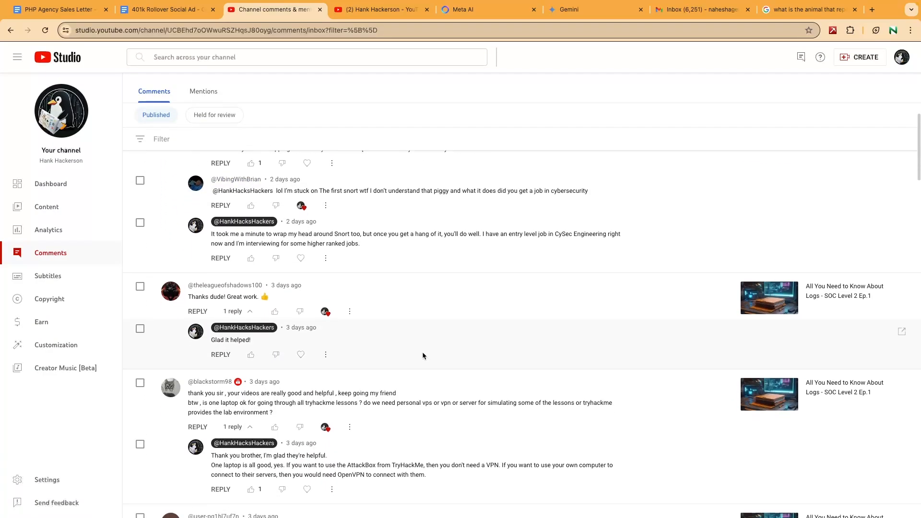
scroll(422, 353, "up", 6)
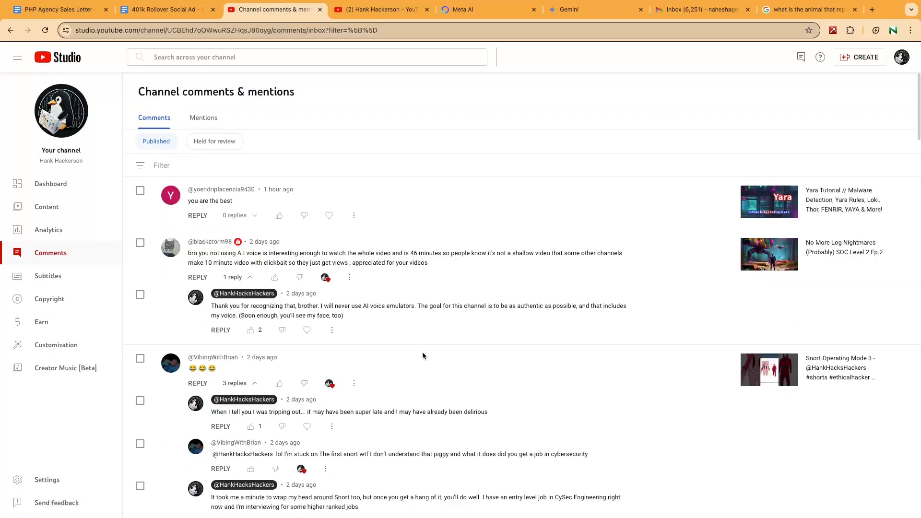
left_click(380, 9)
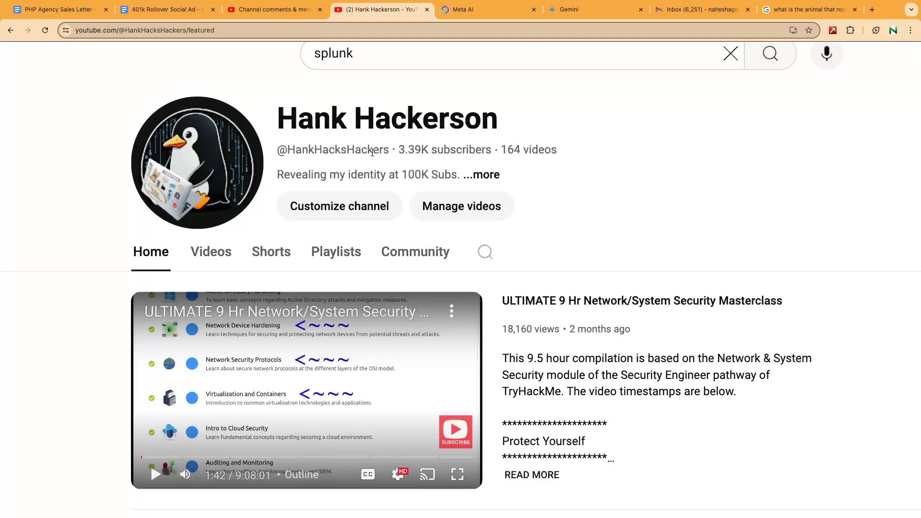